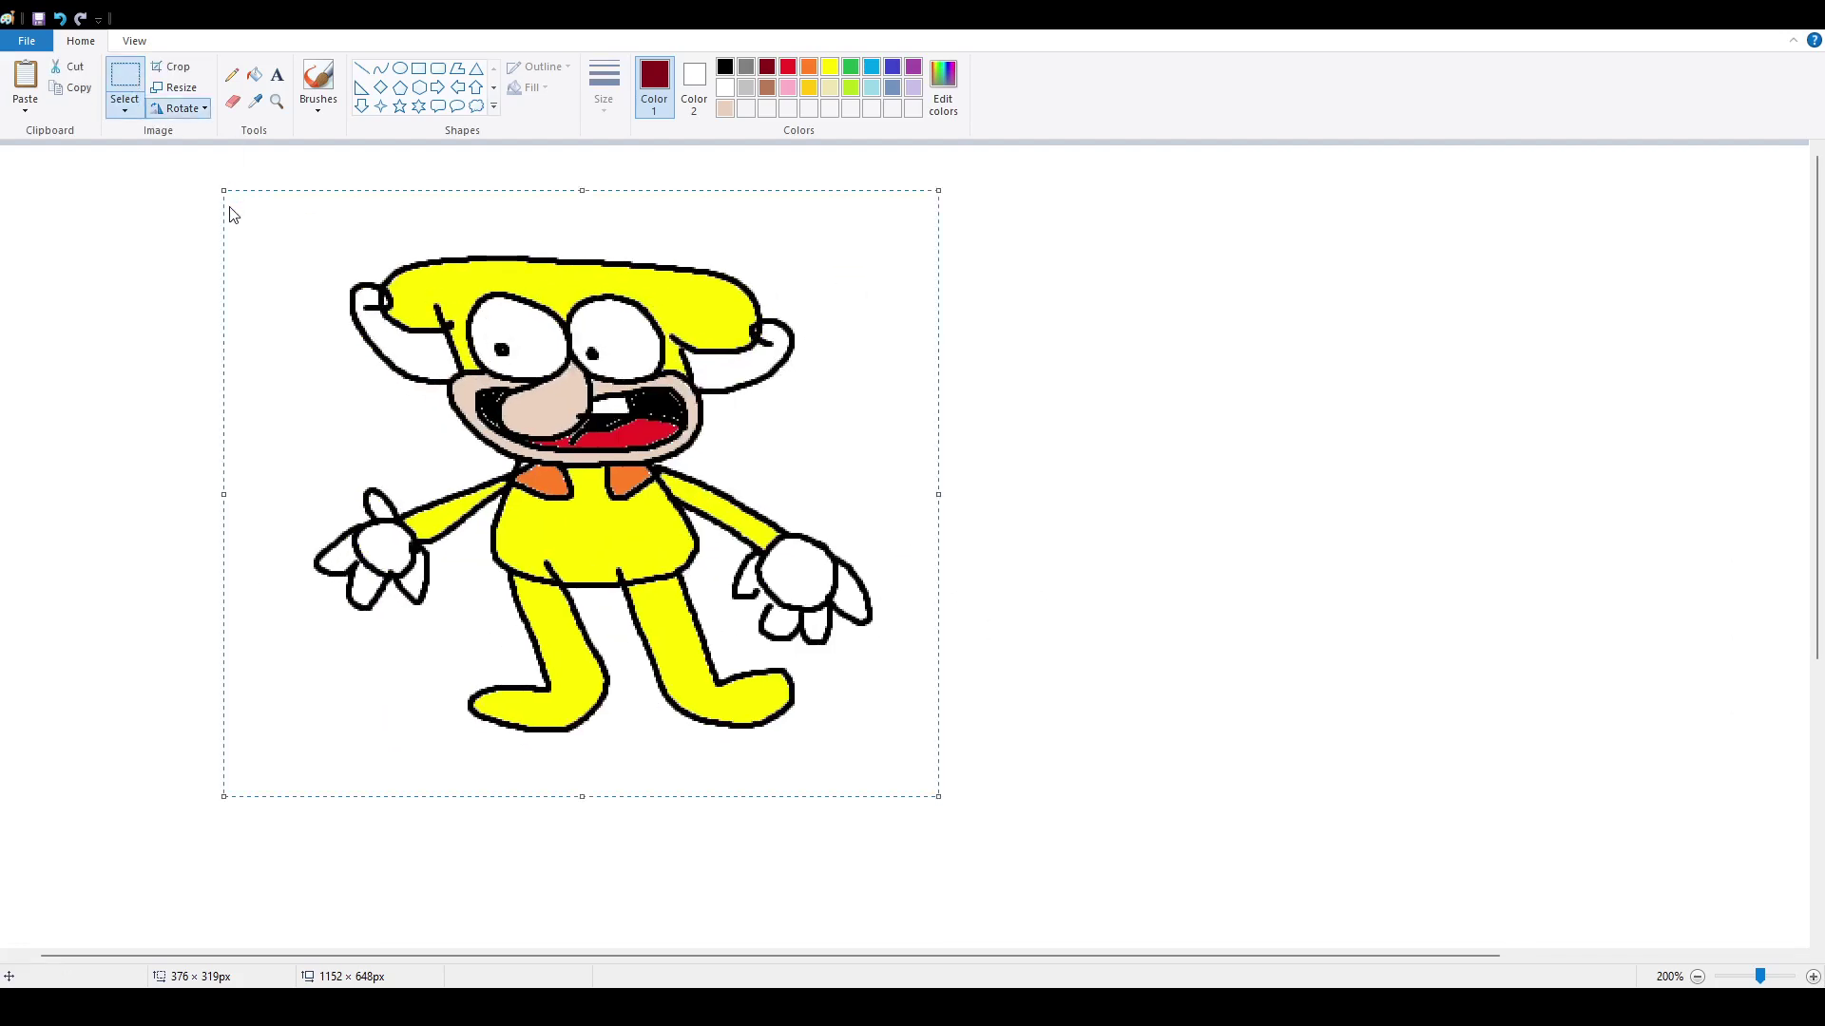
# - Mirror and shift the yellow character, and paste a second copy beside it, flipped horizontally relative to the first
pyautogui.moveTo(521, 367)
pyautogui.mouseDown()
pyautogui.moveTo(528, 326)
pyautogui.moveTo(602, 344)
pyautogui.moveTo(590, 368)
pyautogui.moveTo(585, 326)
pyautogui.mouseUp()
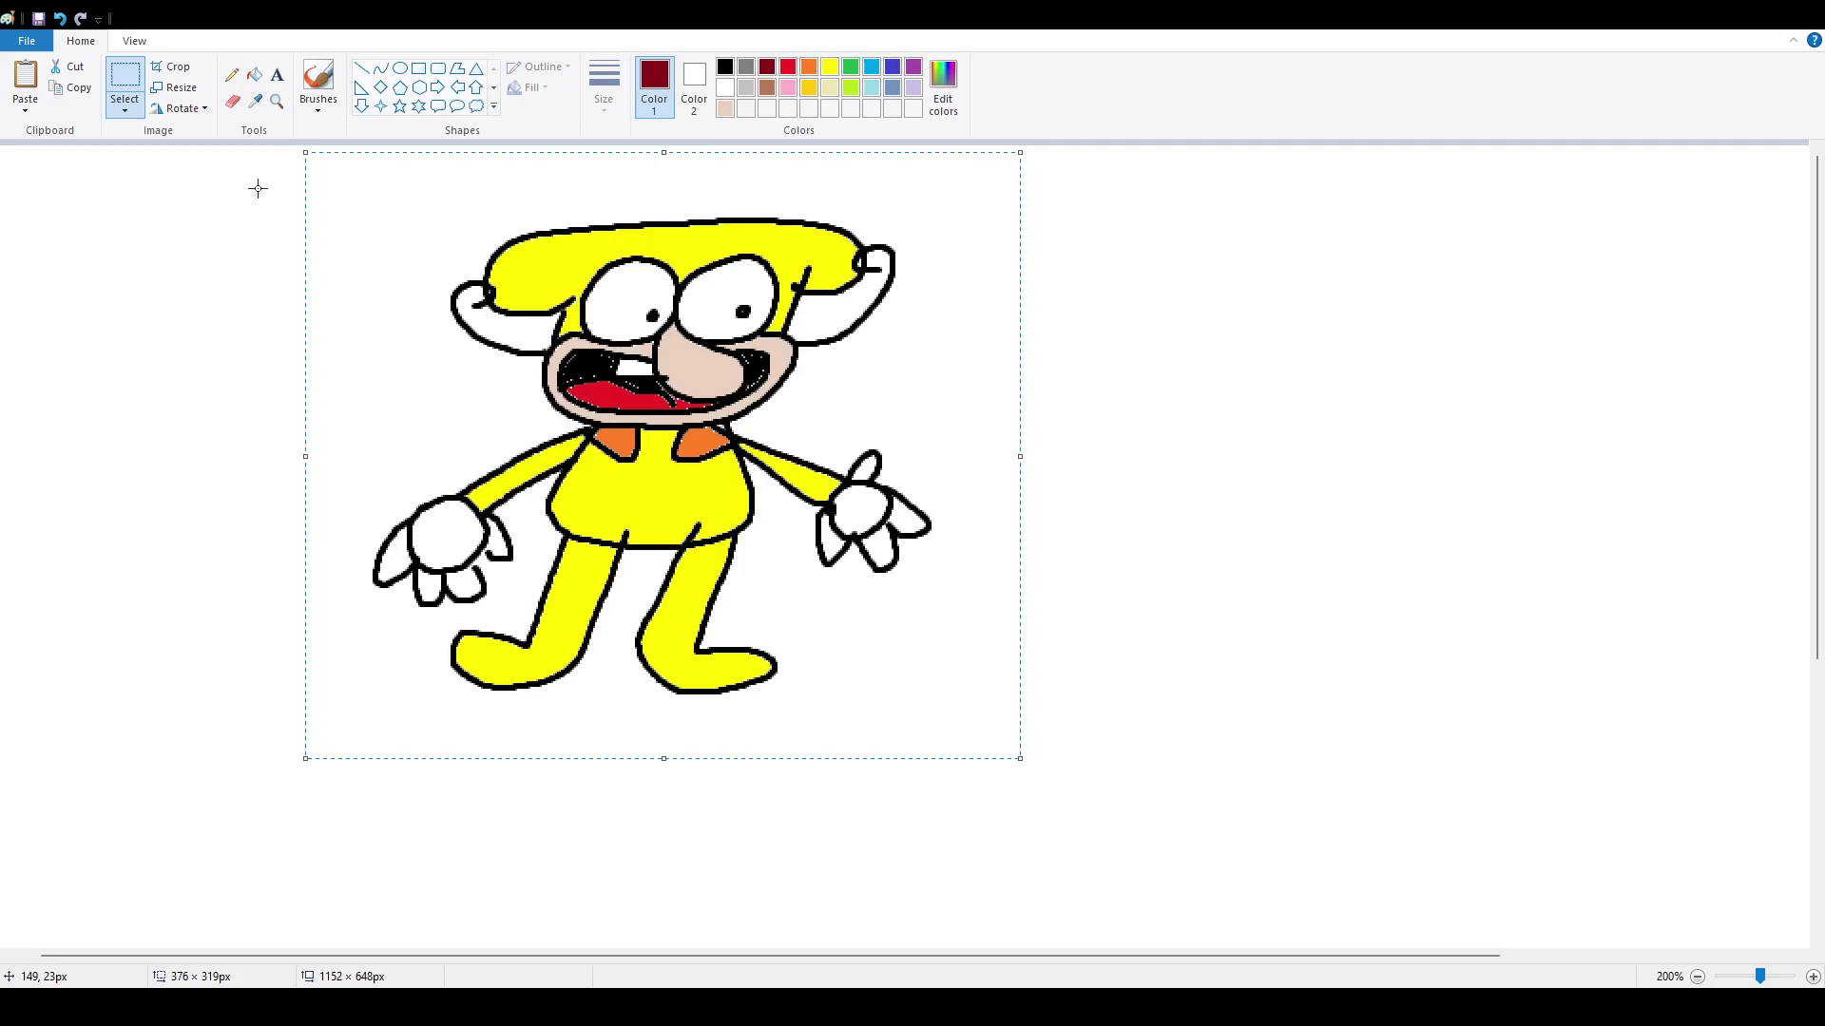
pyautogui.hotkey('ctrl', 'v')
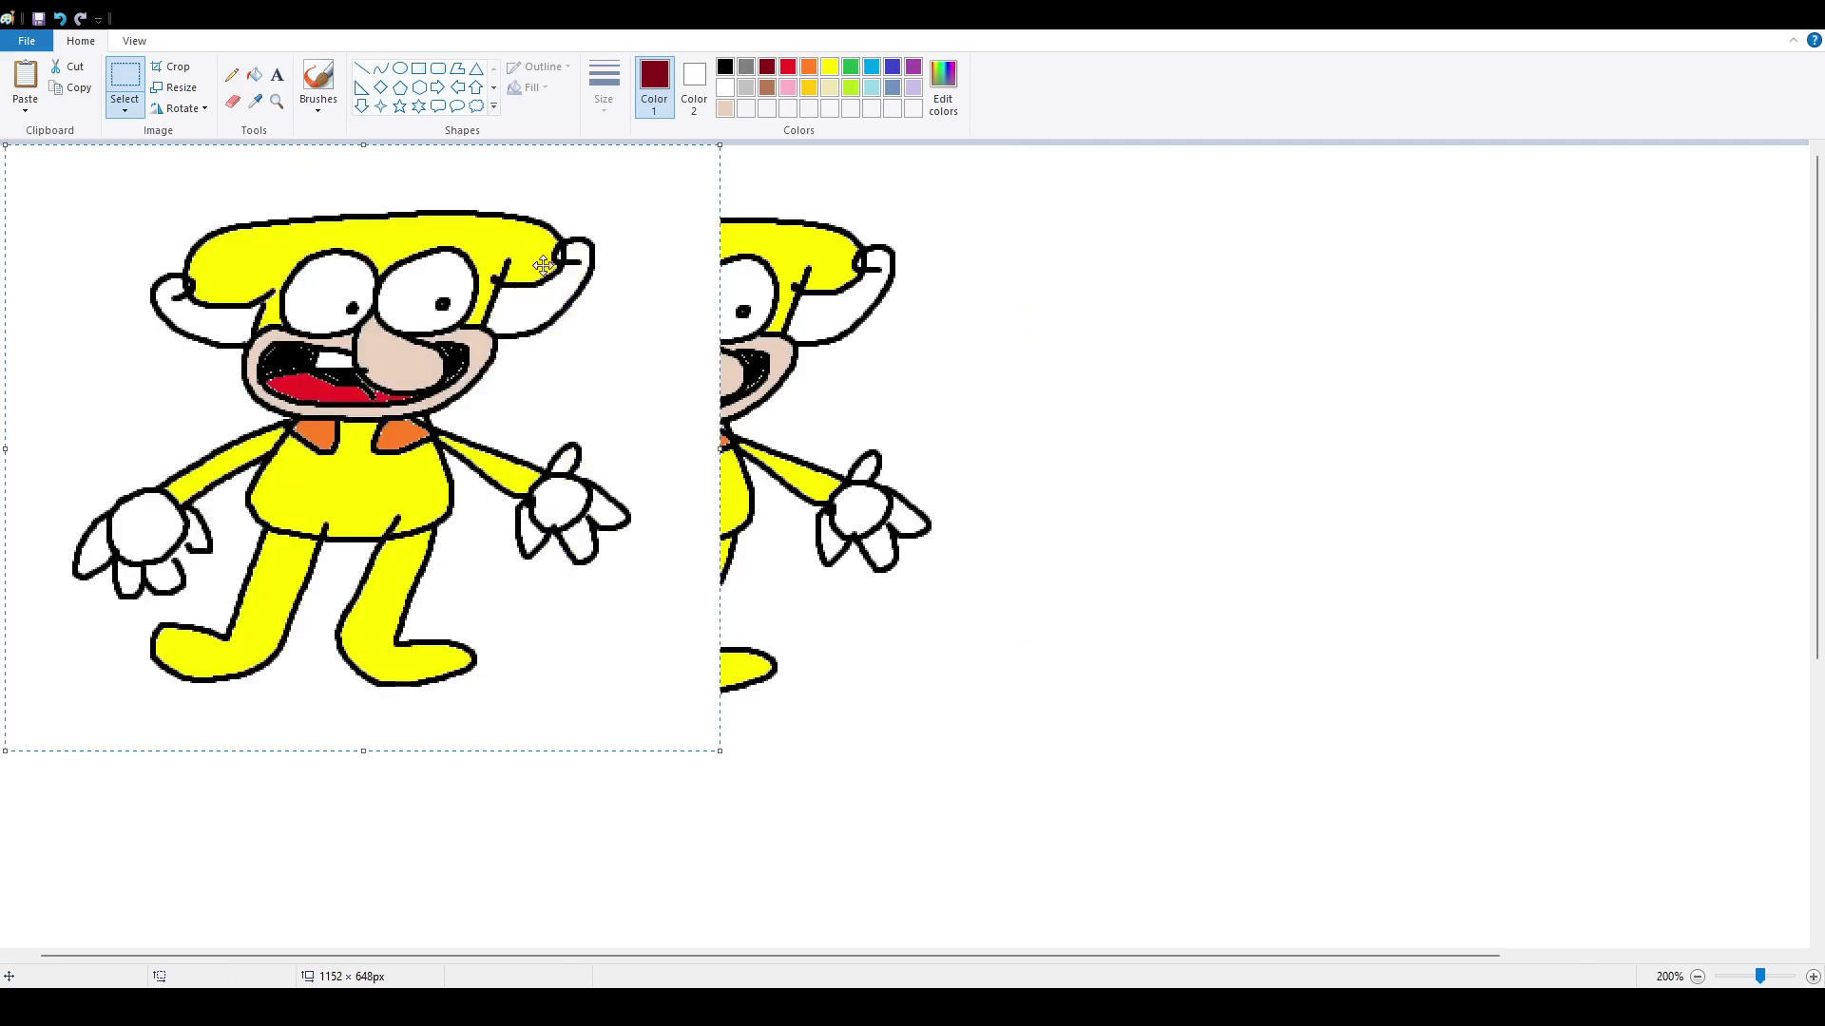
pyautogui.moveTo(257, 188); pyautogui.dragTo(1372, 180)
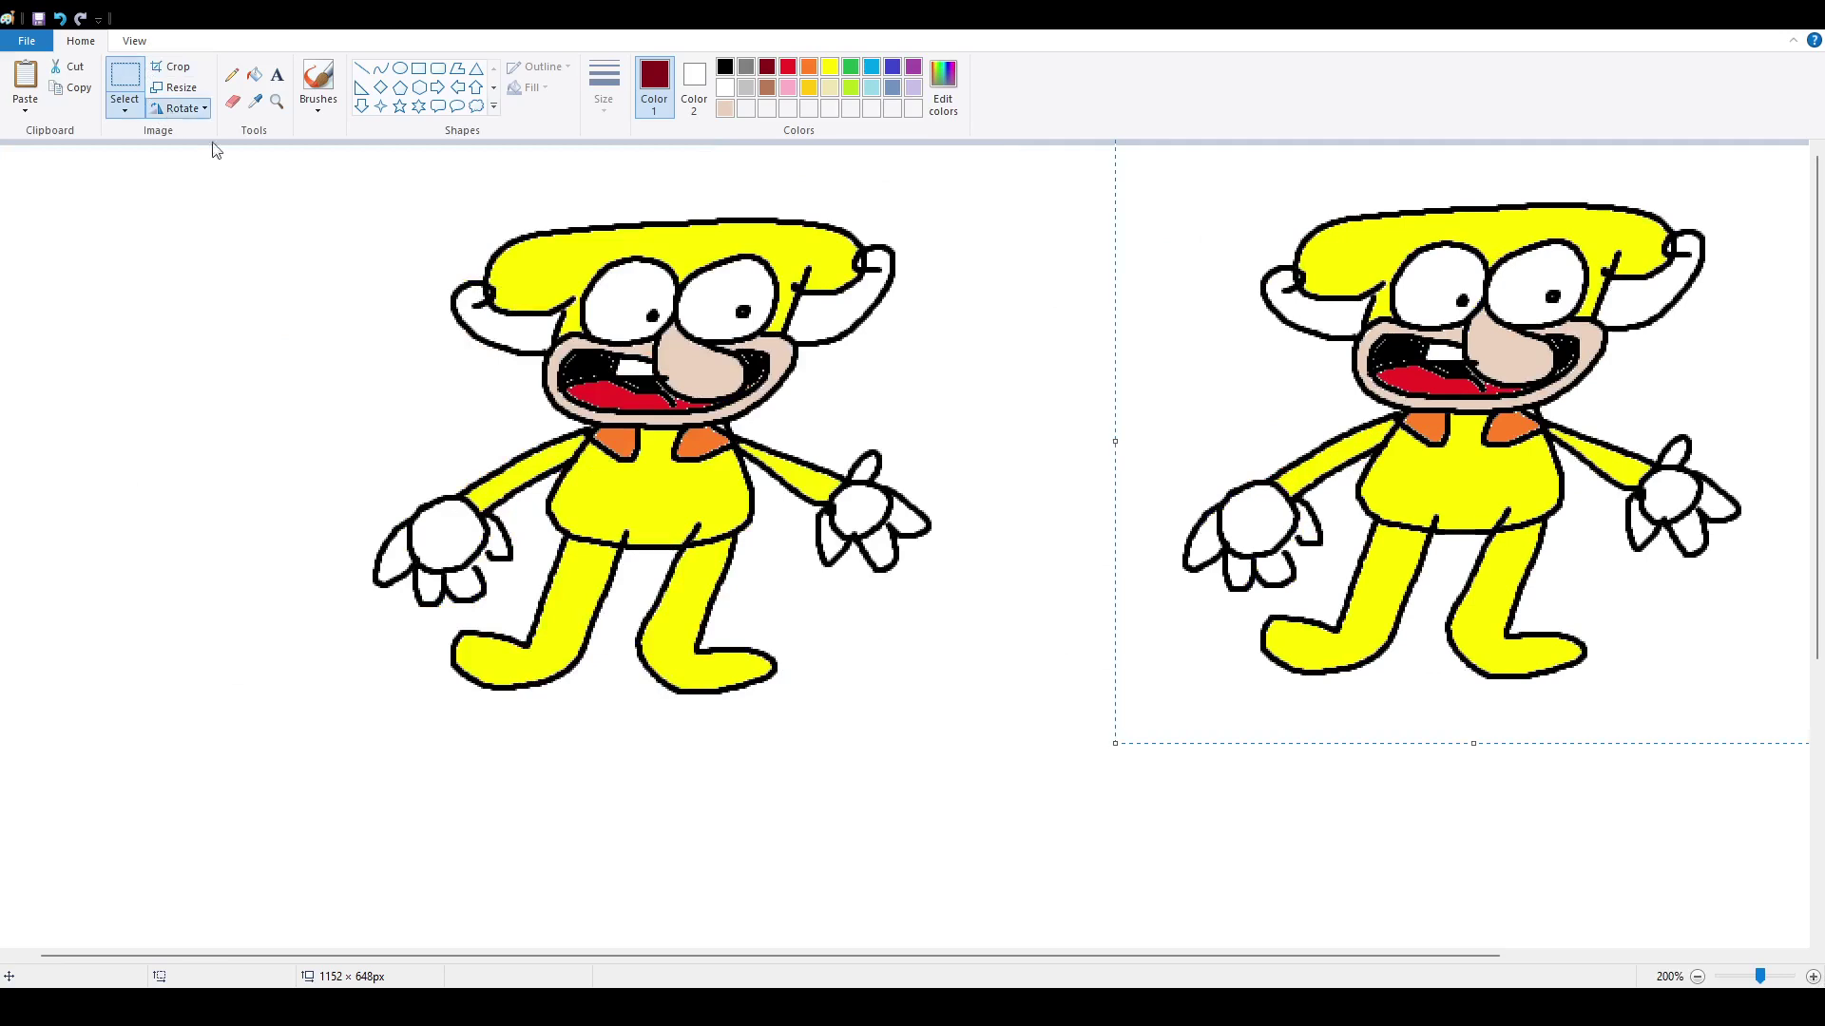
pyautogui.click(224, 204)
pyautogui.moveTo(1381, 343); pyautogui.dragTo(1338, 387)
pyautogui.click(970, 268)
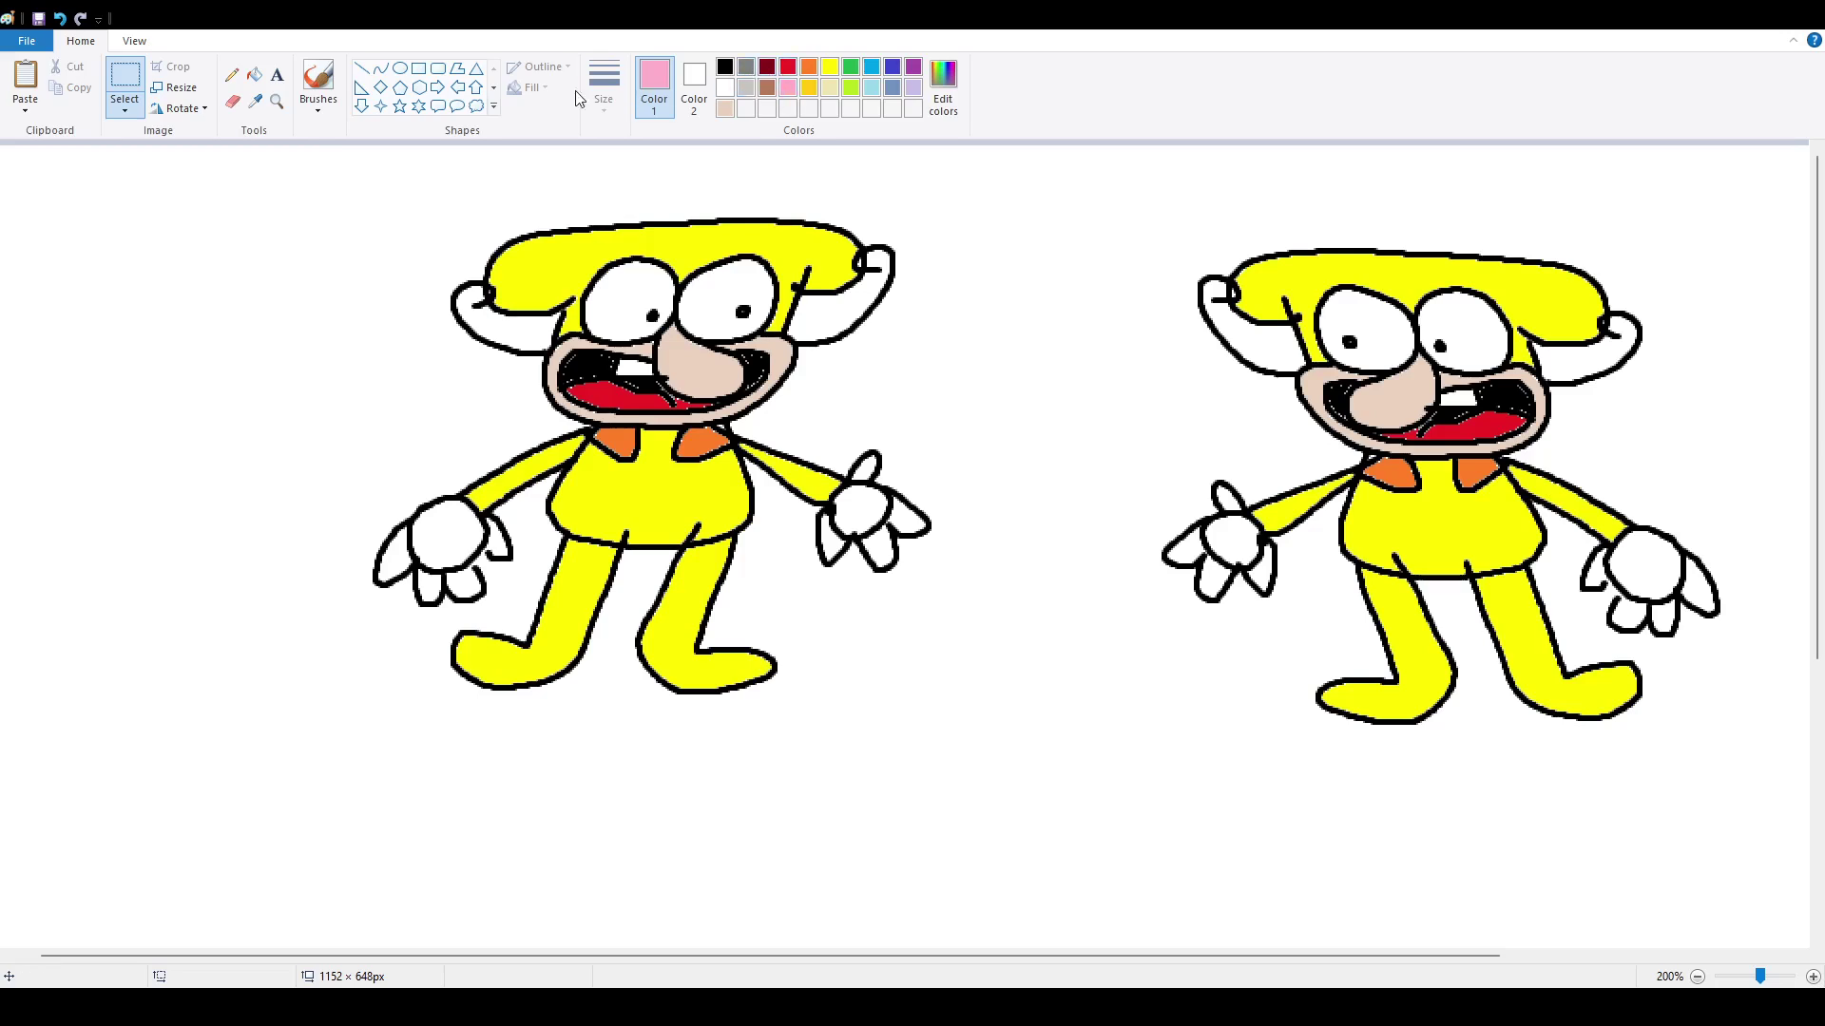
# - Fill the copied character's head, body, arms and legs with pink and its collar with purple
pyautogui.click(255, 76)
pyautogui.click(1369, 282)
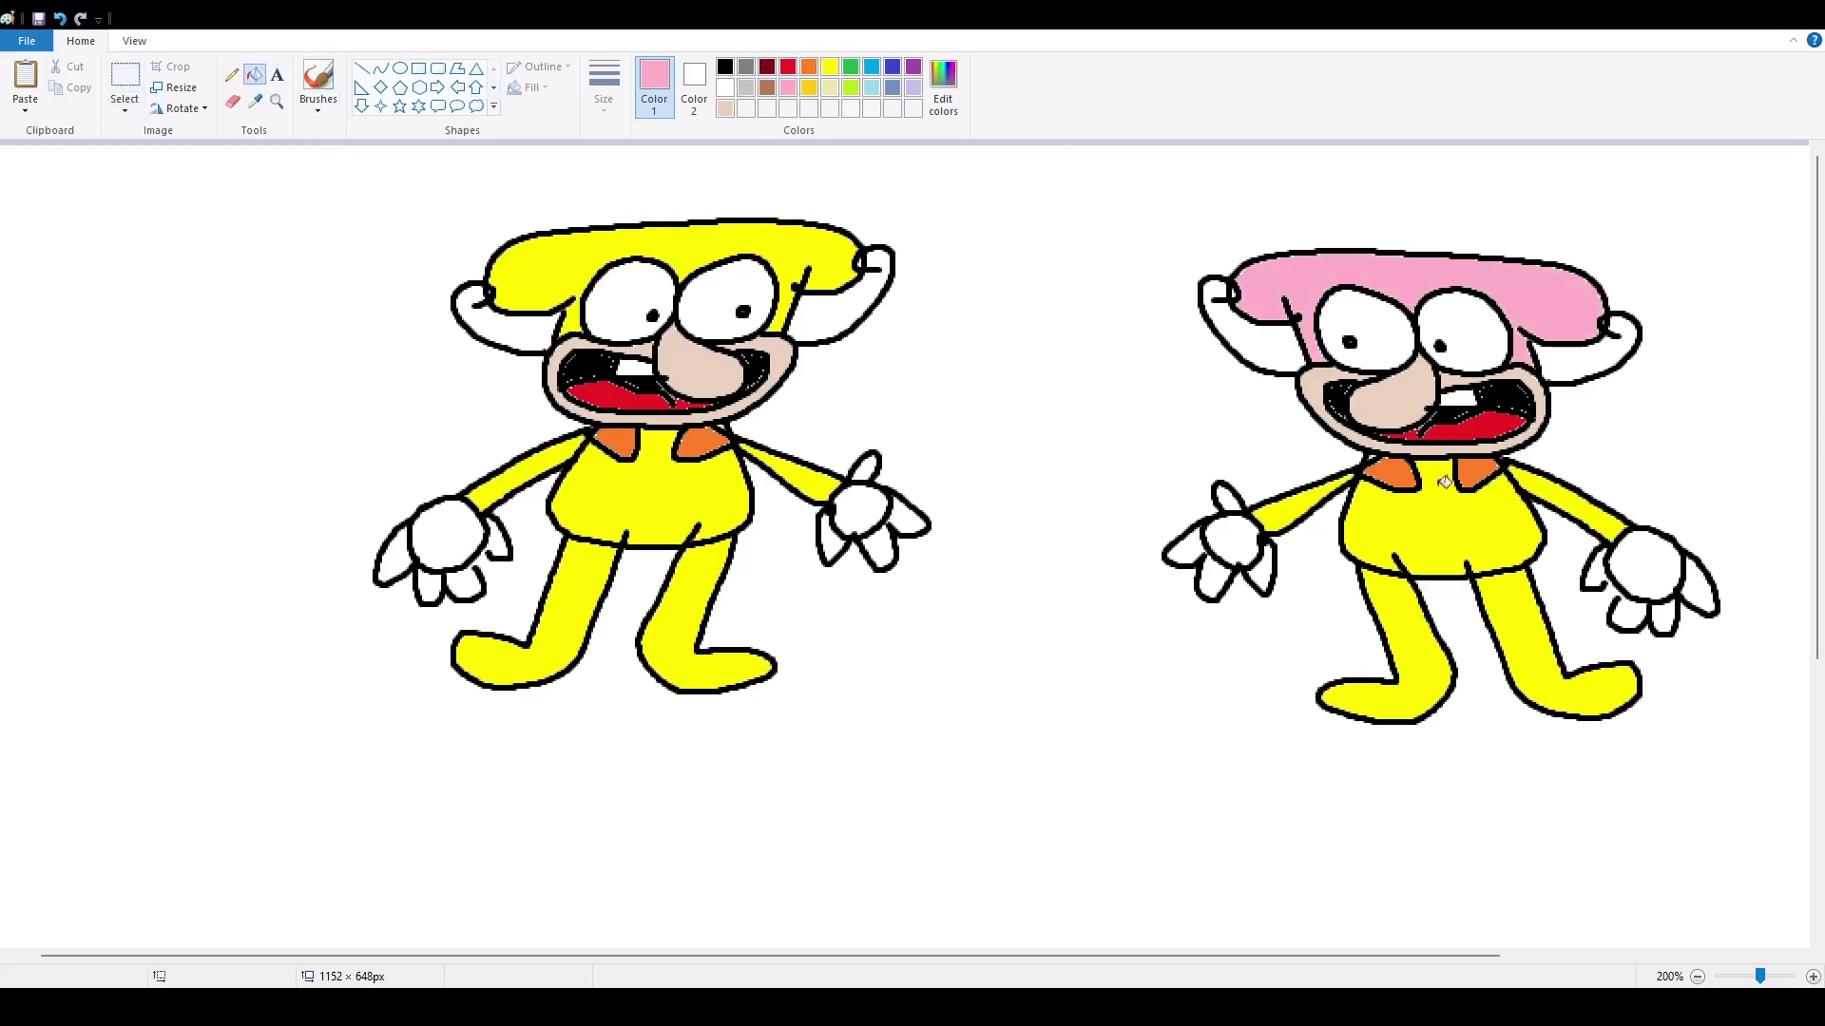
pyautogui.click(1445, 482)
pyautogui.click(1533, 483)
pyautogui.click(1508, 585)
pyautogui.click(1403, 590)
pyautogui.click(1318, 488)
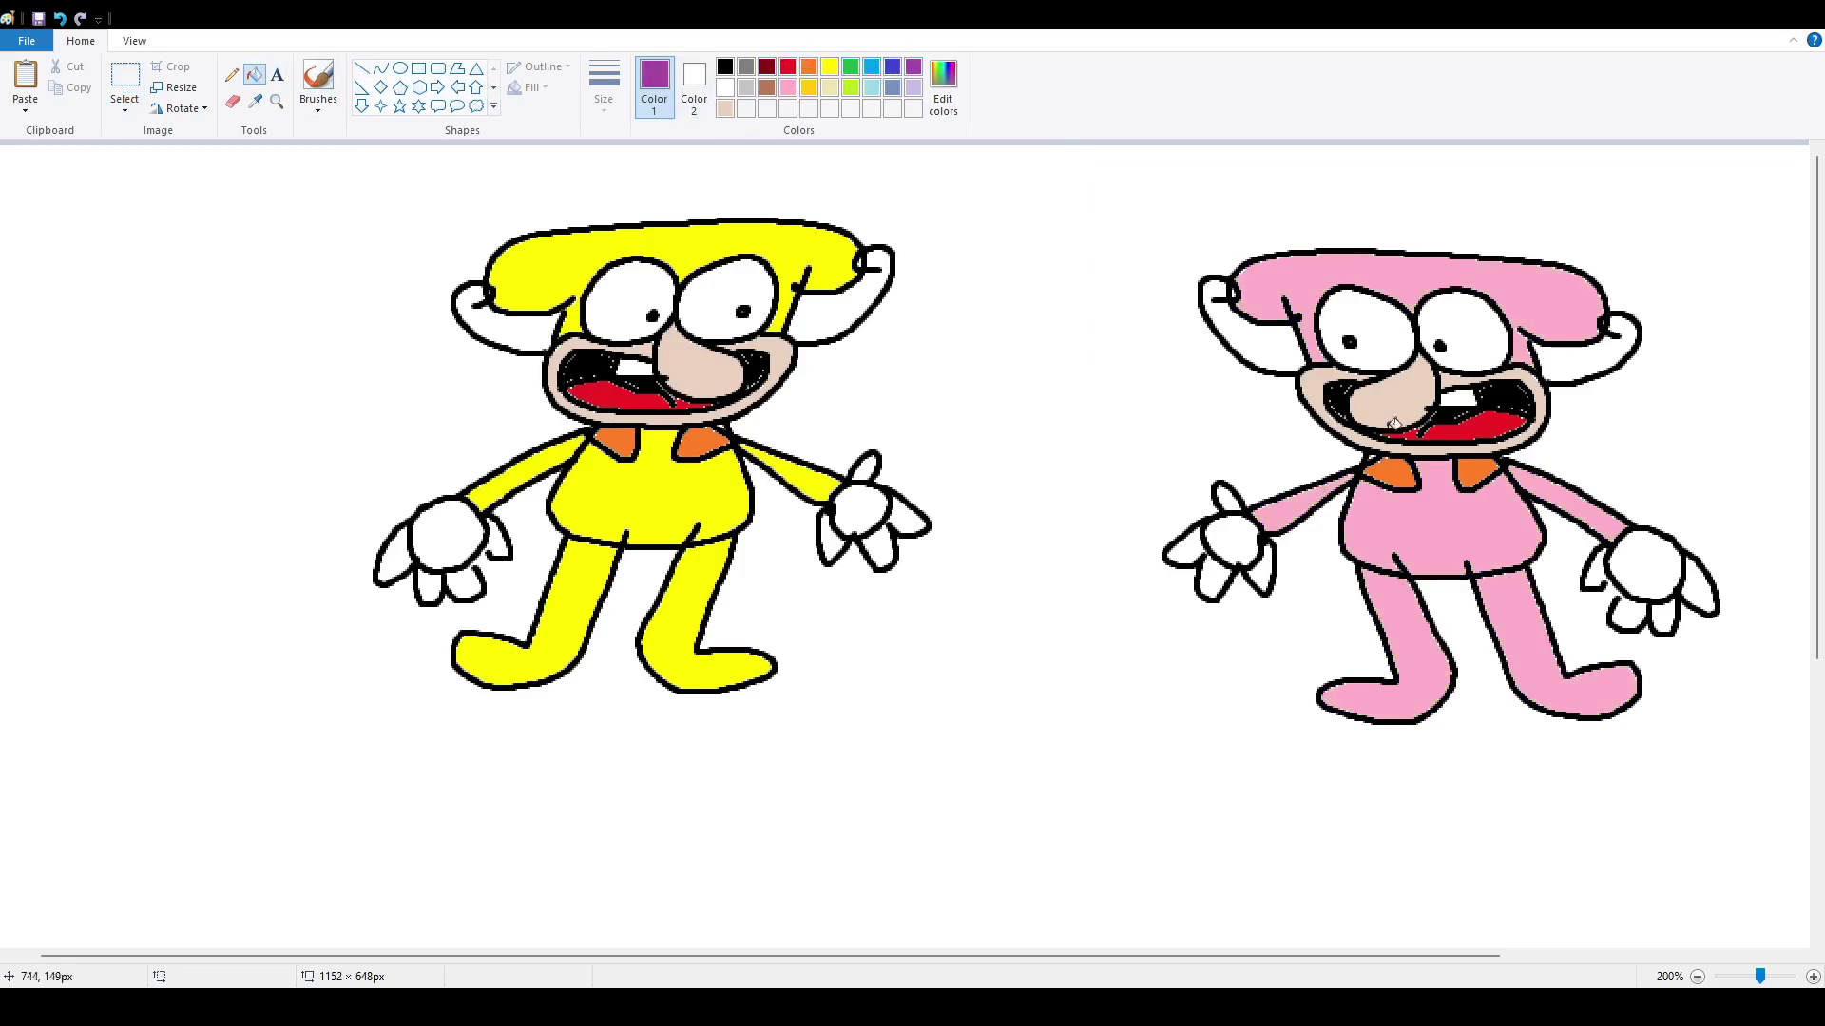
# - Draw black scribbled hair under the pink character's ears, plus eyelashes and angry slanted eyebrows, undoing a stray stroke
pyautogui.click(726, 67)
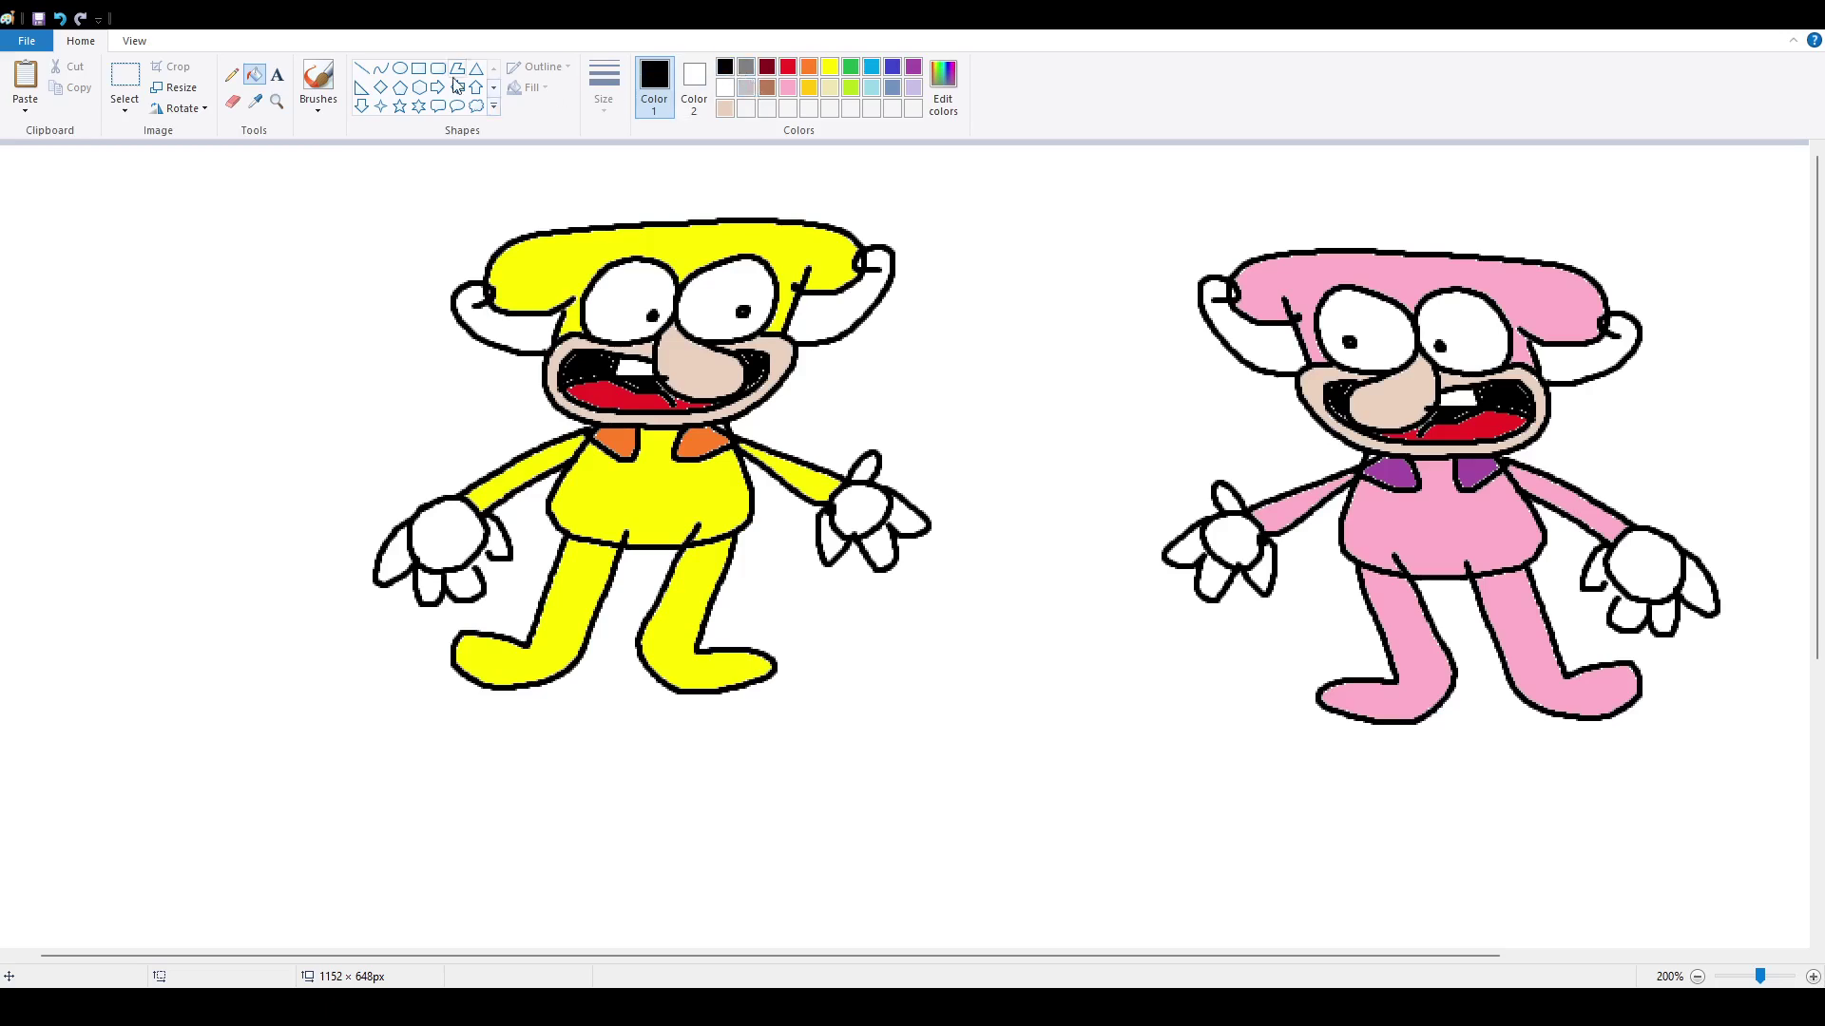
pyautogui.click(318, 81)
pyautogui.click(232, 74)
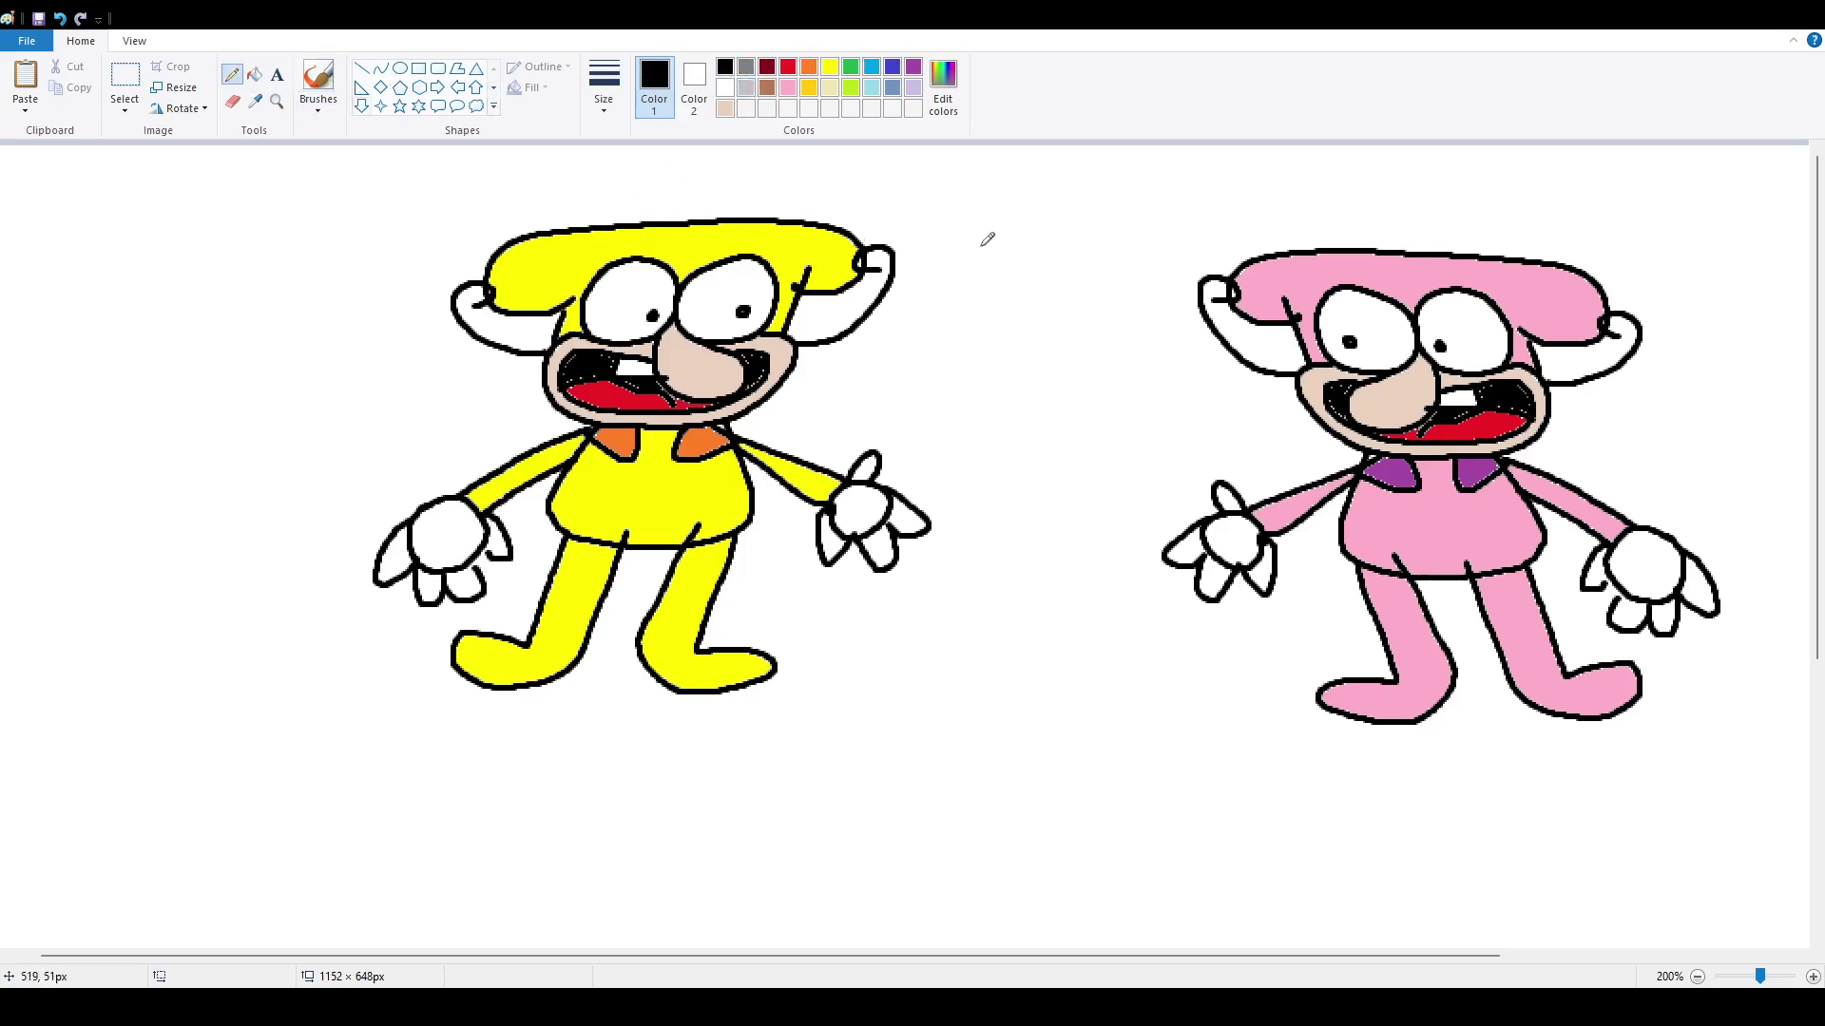
pyautogui.moveTo(1243, 325); pyautogui.dragTo(1304, 367)
pyautogui.click(318, 80)
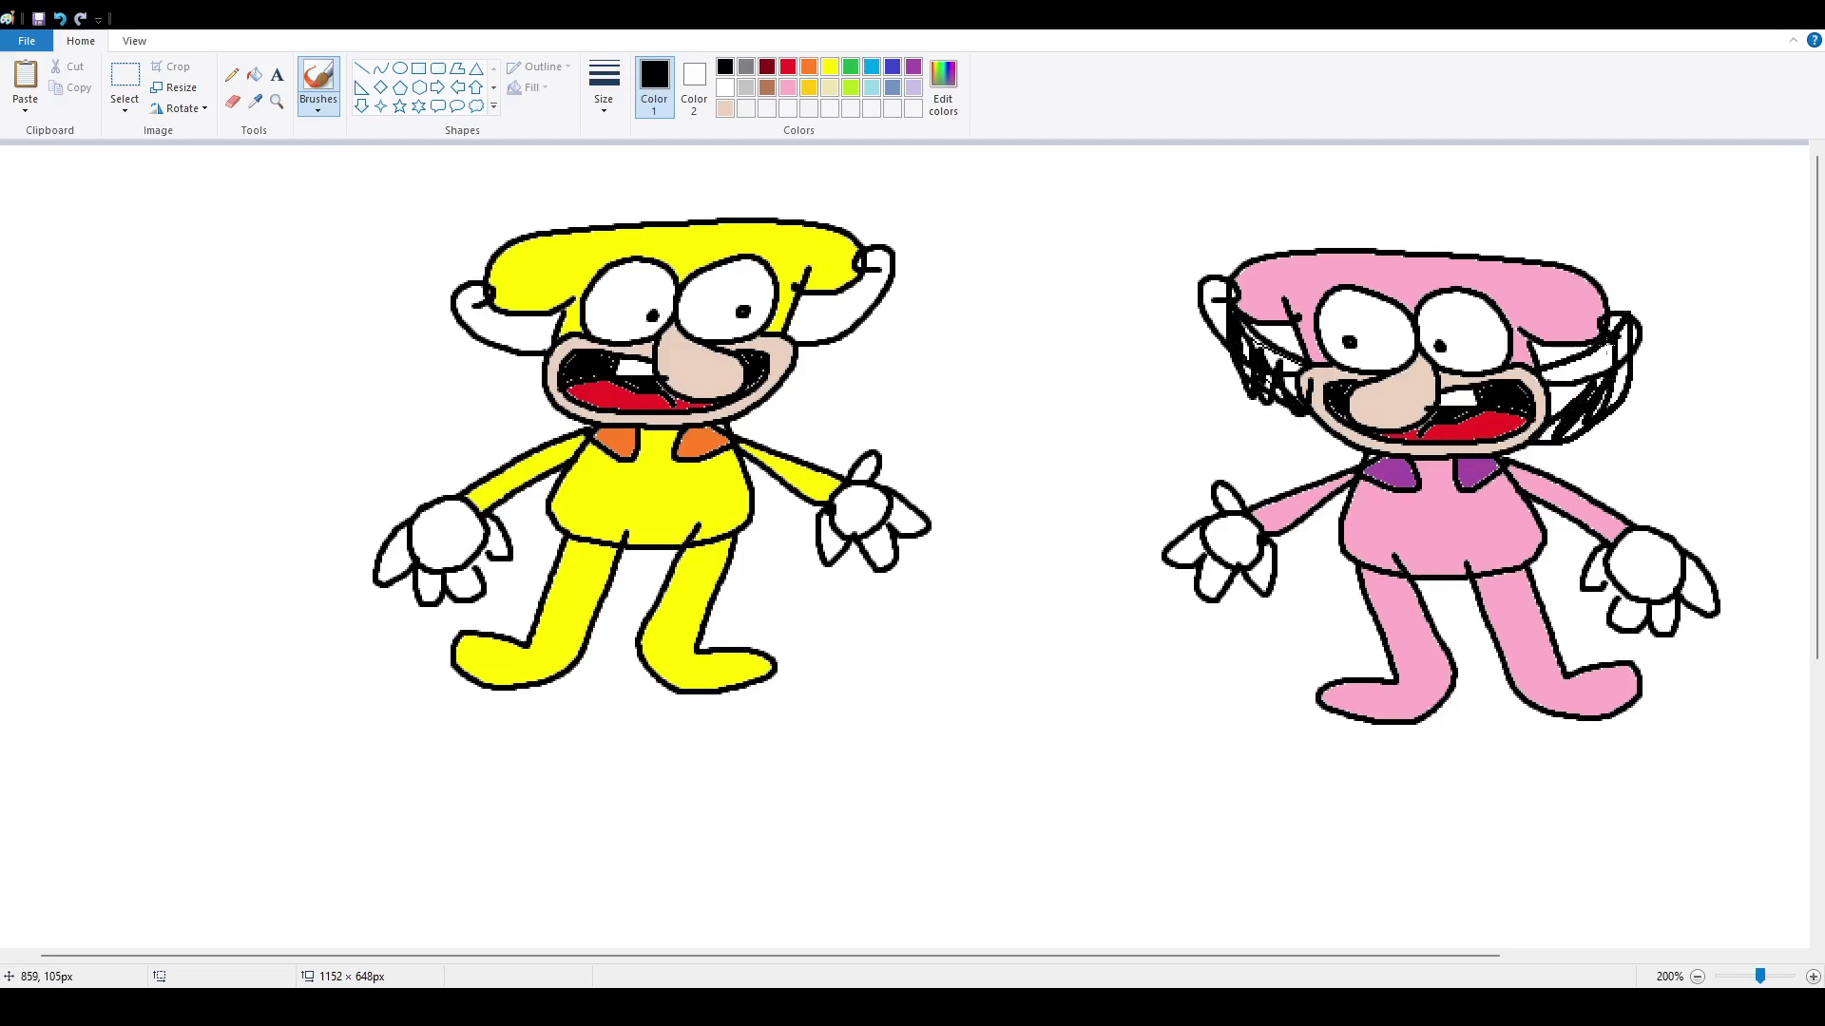
pyautogui.hotkey('ctrl', 'z')
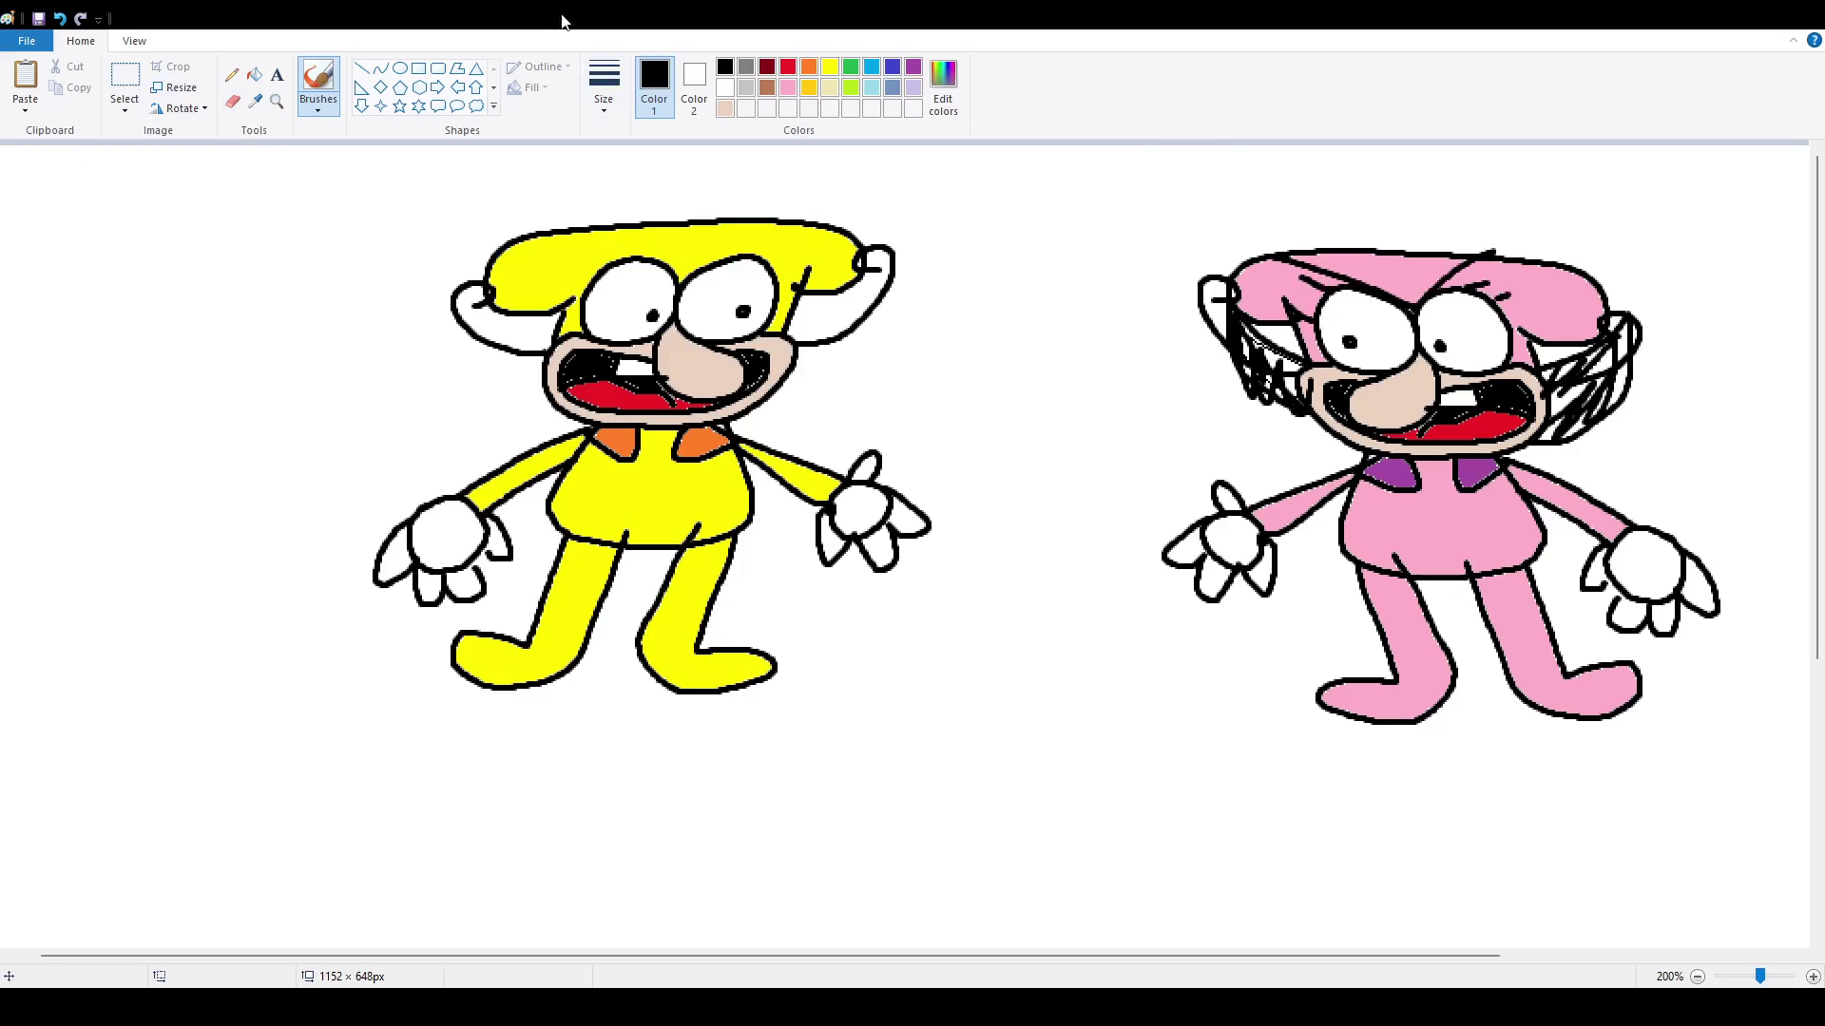
# - Select each character with its surrounding white area and nudge the pink, the yellow and again the pink one
pyautogui.click(112, 79)
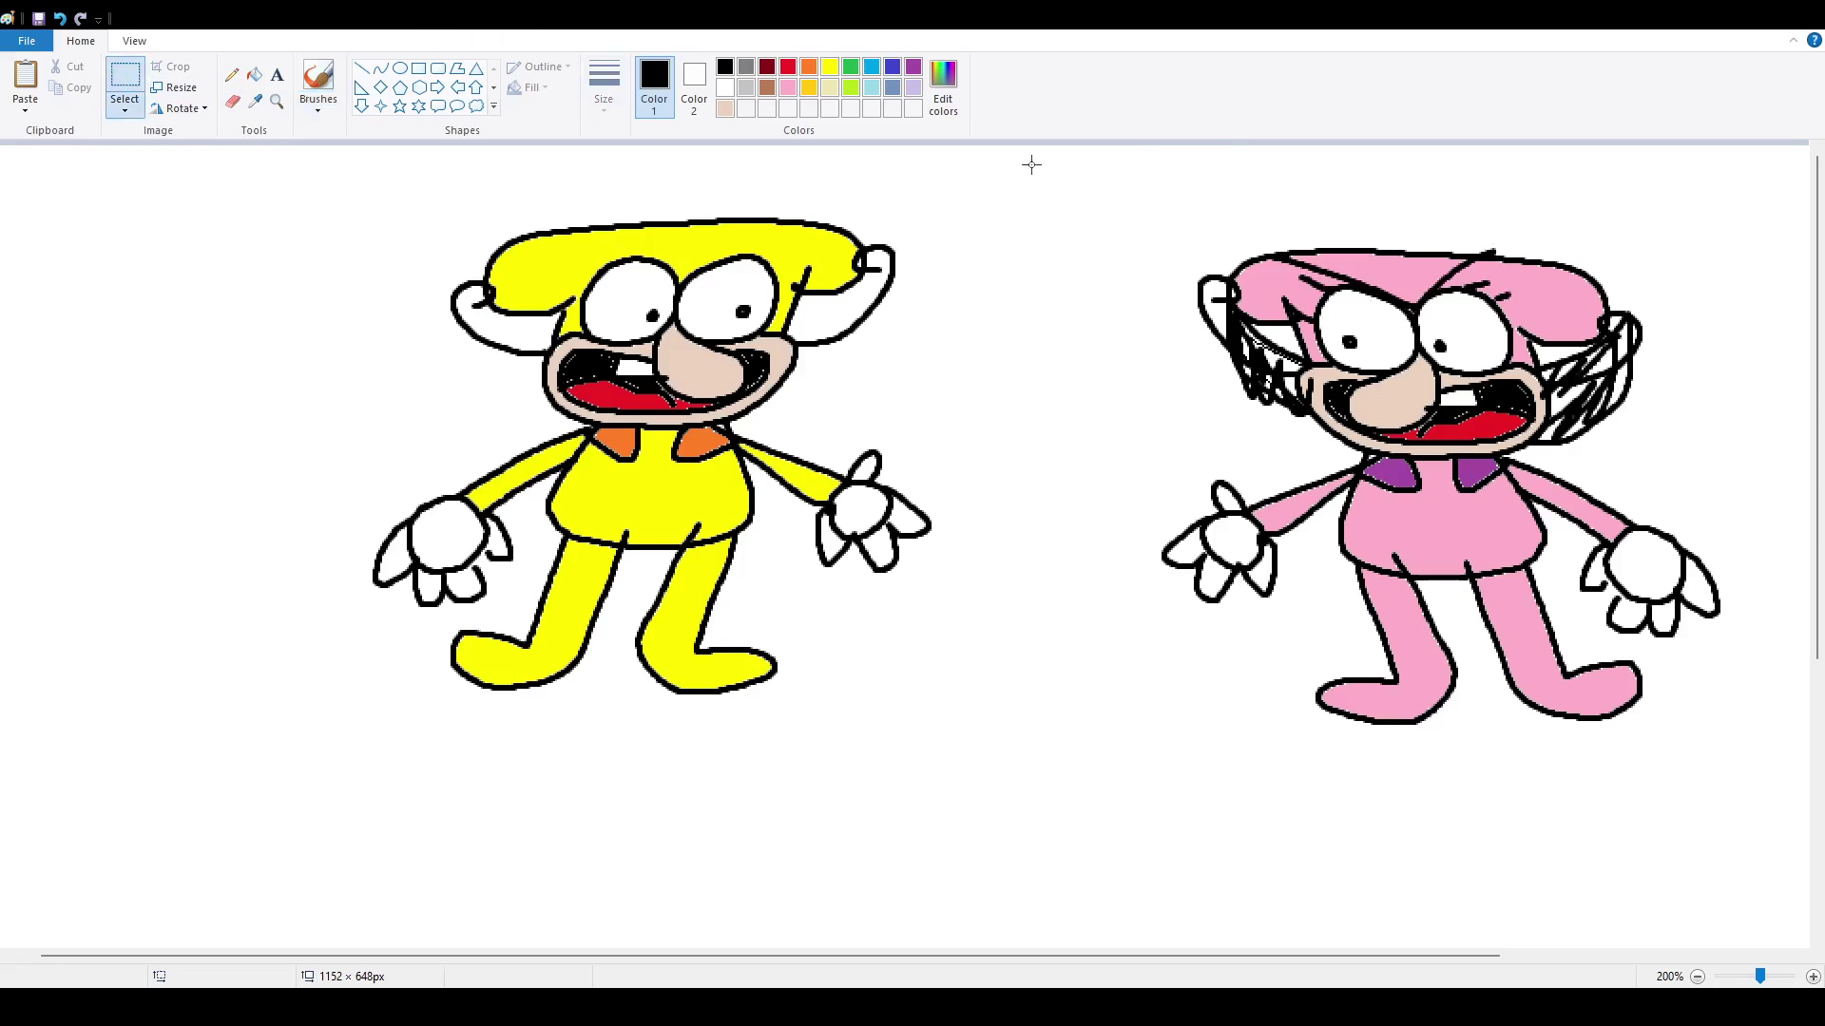
pyautogui.moveTo(1031, 164); pyautogui.dragTo(1809, 832)
pyautogui.moveTo(1532, 530)
pyautogui.mouseDown()
pyautogui.moveTo(1494, 539)
pyautogui.moveTo(1492, 663)
pyautogui.moveTo(1451, 622)
pyautogui.moveTo(1439, 487)
pyautogui.moveTo(1525, 463)
pyautogui.moveTo(1490, 414)
pyautogui.moveTo(1447, 476)
pyautogui.moveTo(1528, 478)
pyautogui.moveTo(1418, 495)
pyautogui.moveTo(1457, 457)
pyautogui.mouseUp()
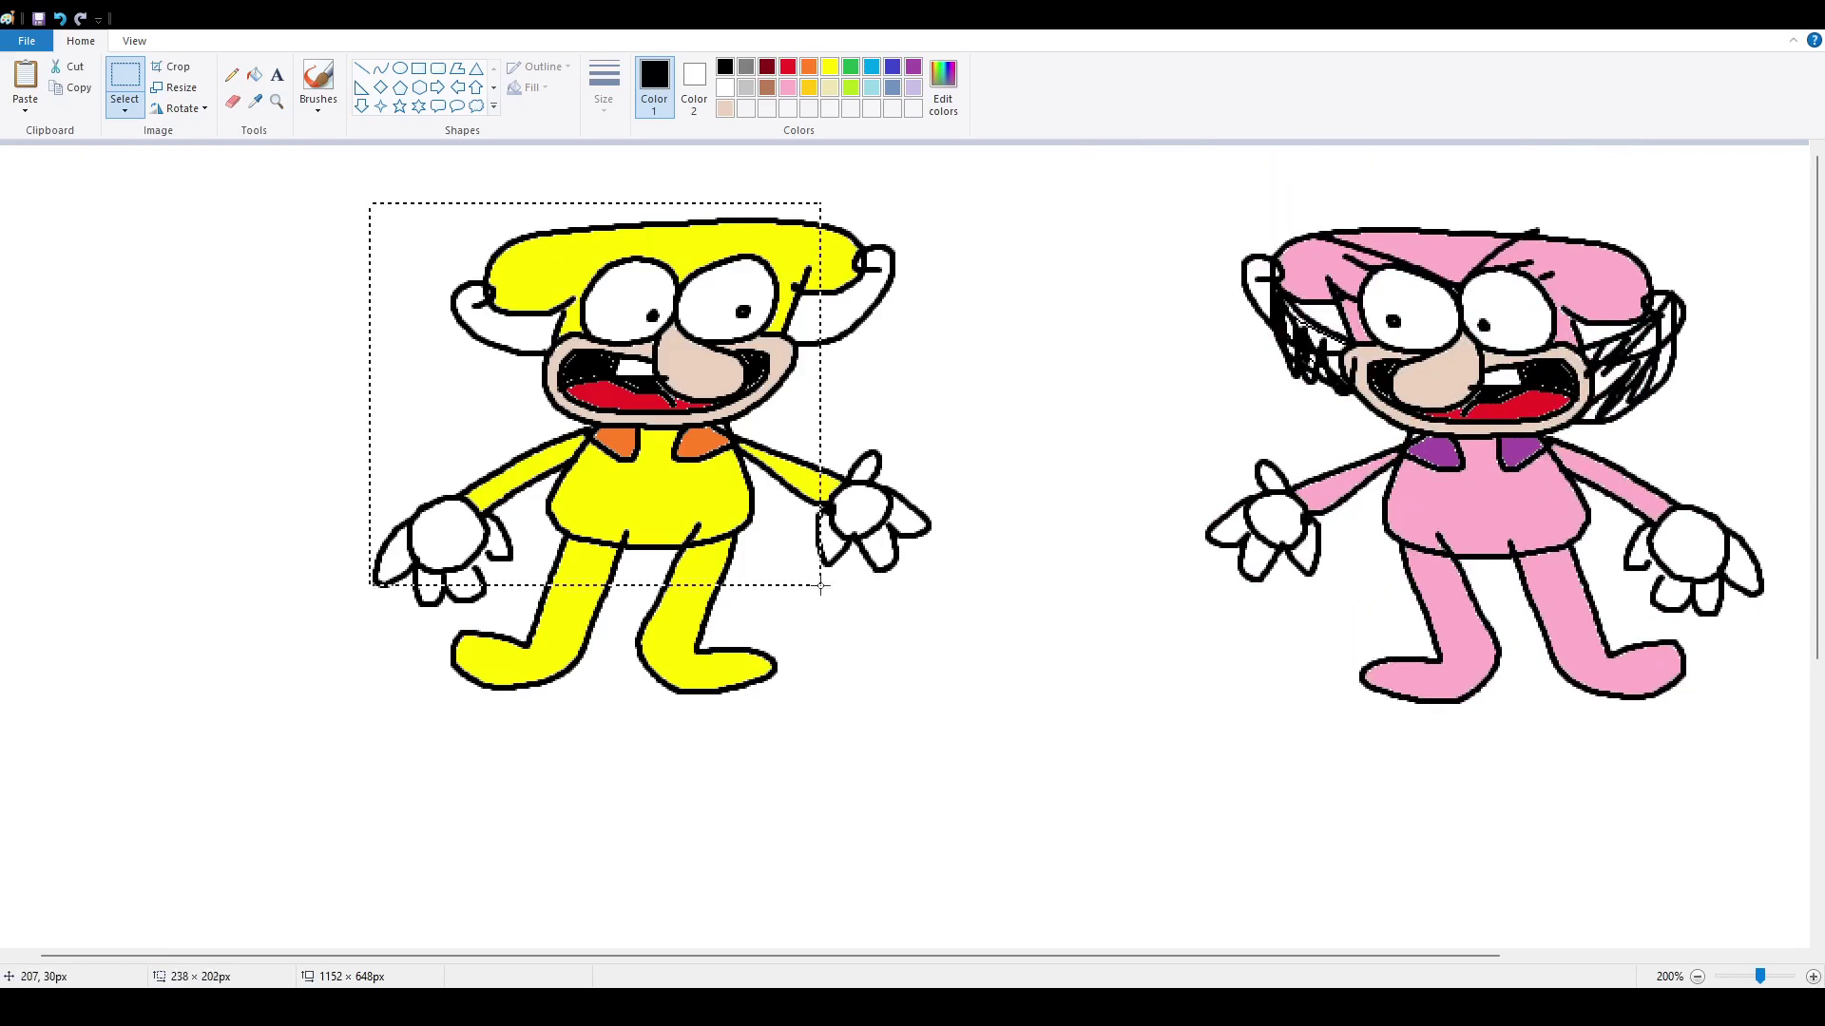
pyautogui.moveTo(753, 486)
pyautogui.mouseDown()
pyautogui.moveTo(730, 443)
pyautogui.moveTo(804, 543)
pyautogui.moveTo(886, 590)
pyautogui.moveTo(828, 568)
pyautogui.moveTo(726, 444)
pyautogui.moveTo(767, 462)
pyautogui.moveTo(786, 482)
pyautogui.moveTo(687, 537)
pyautogui.moveTo(905, 556)
pyautogui.moveTo(659, 475)
pyautogui.moveTo(1189, 418)
pyautogui.moveTo(732, 493)
pyautogui.mouseUp()
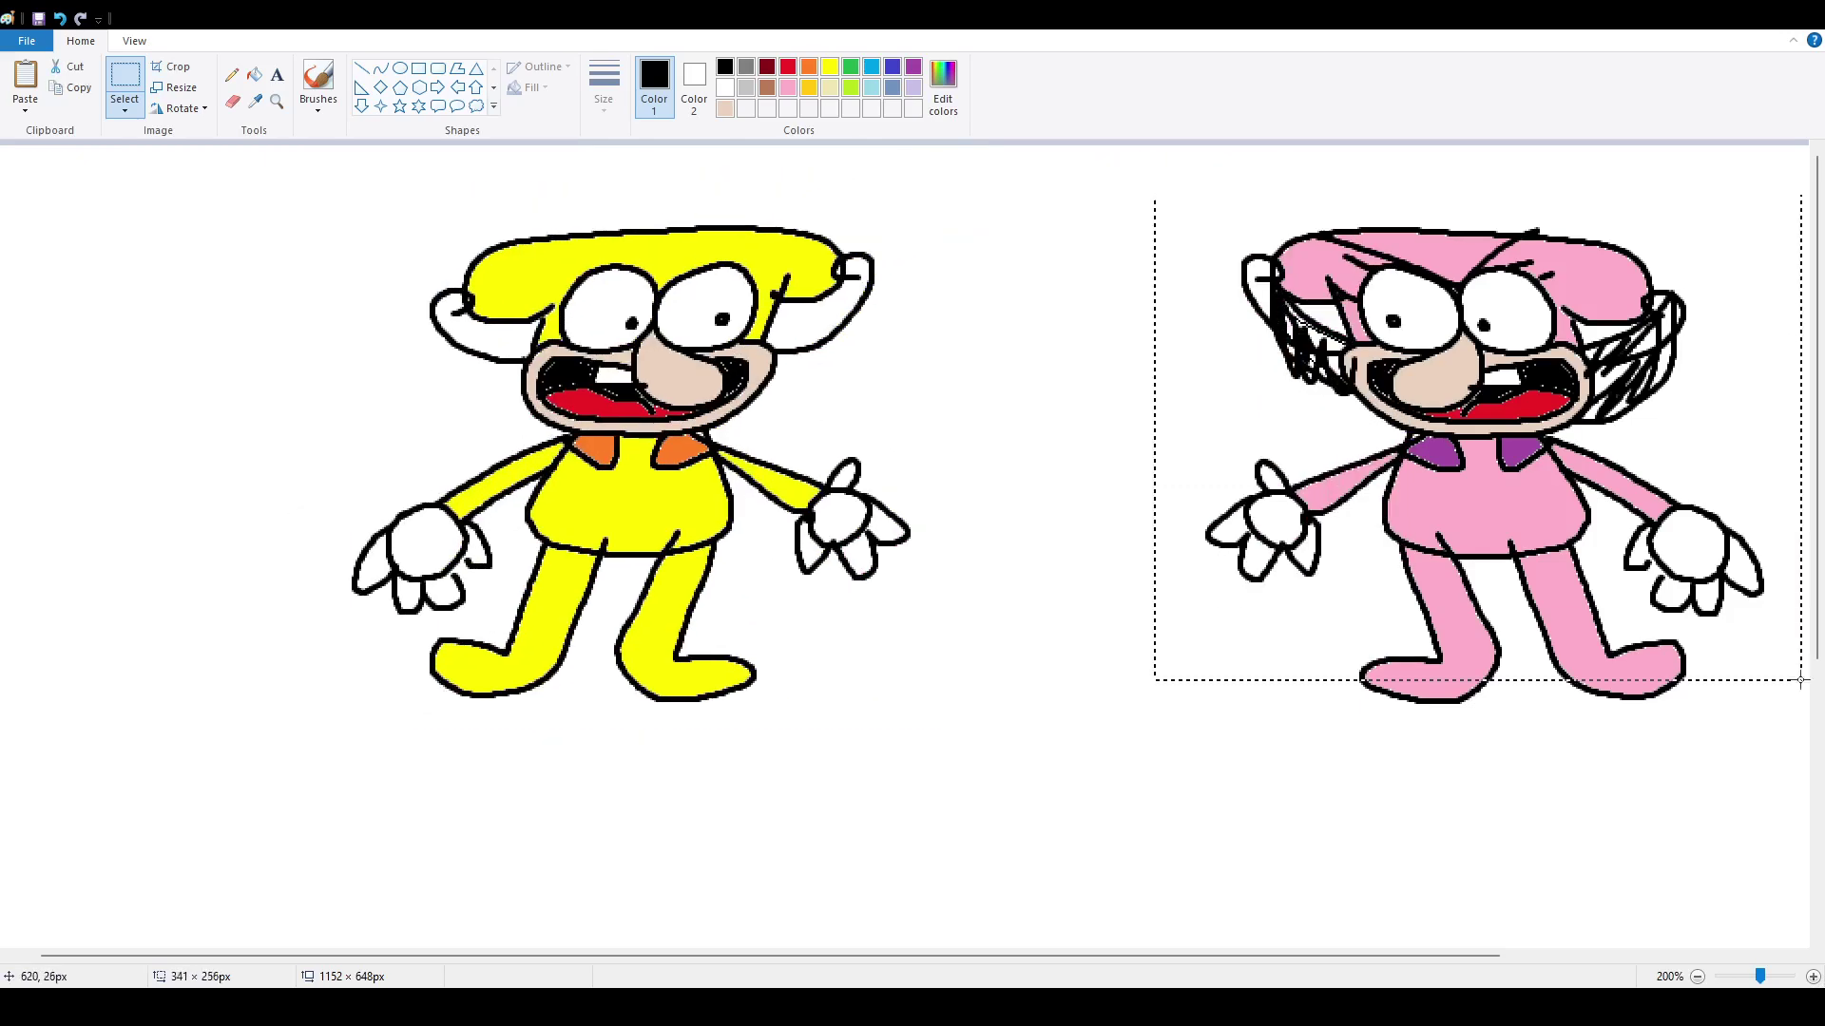
pyautogui.moveTo(1493, 514); pyautogui.dragTo(1415, 482)
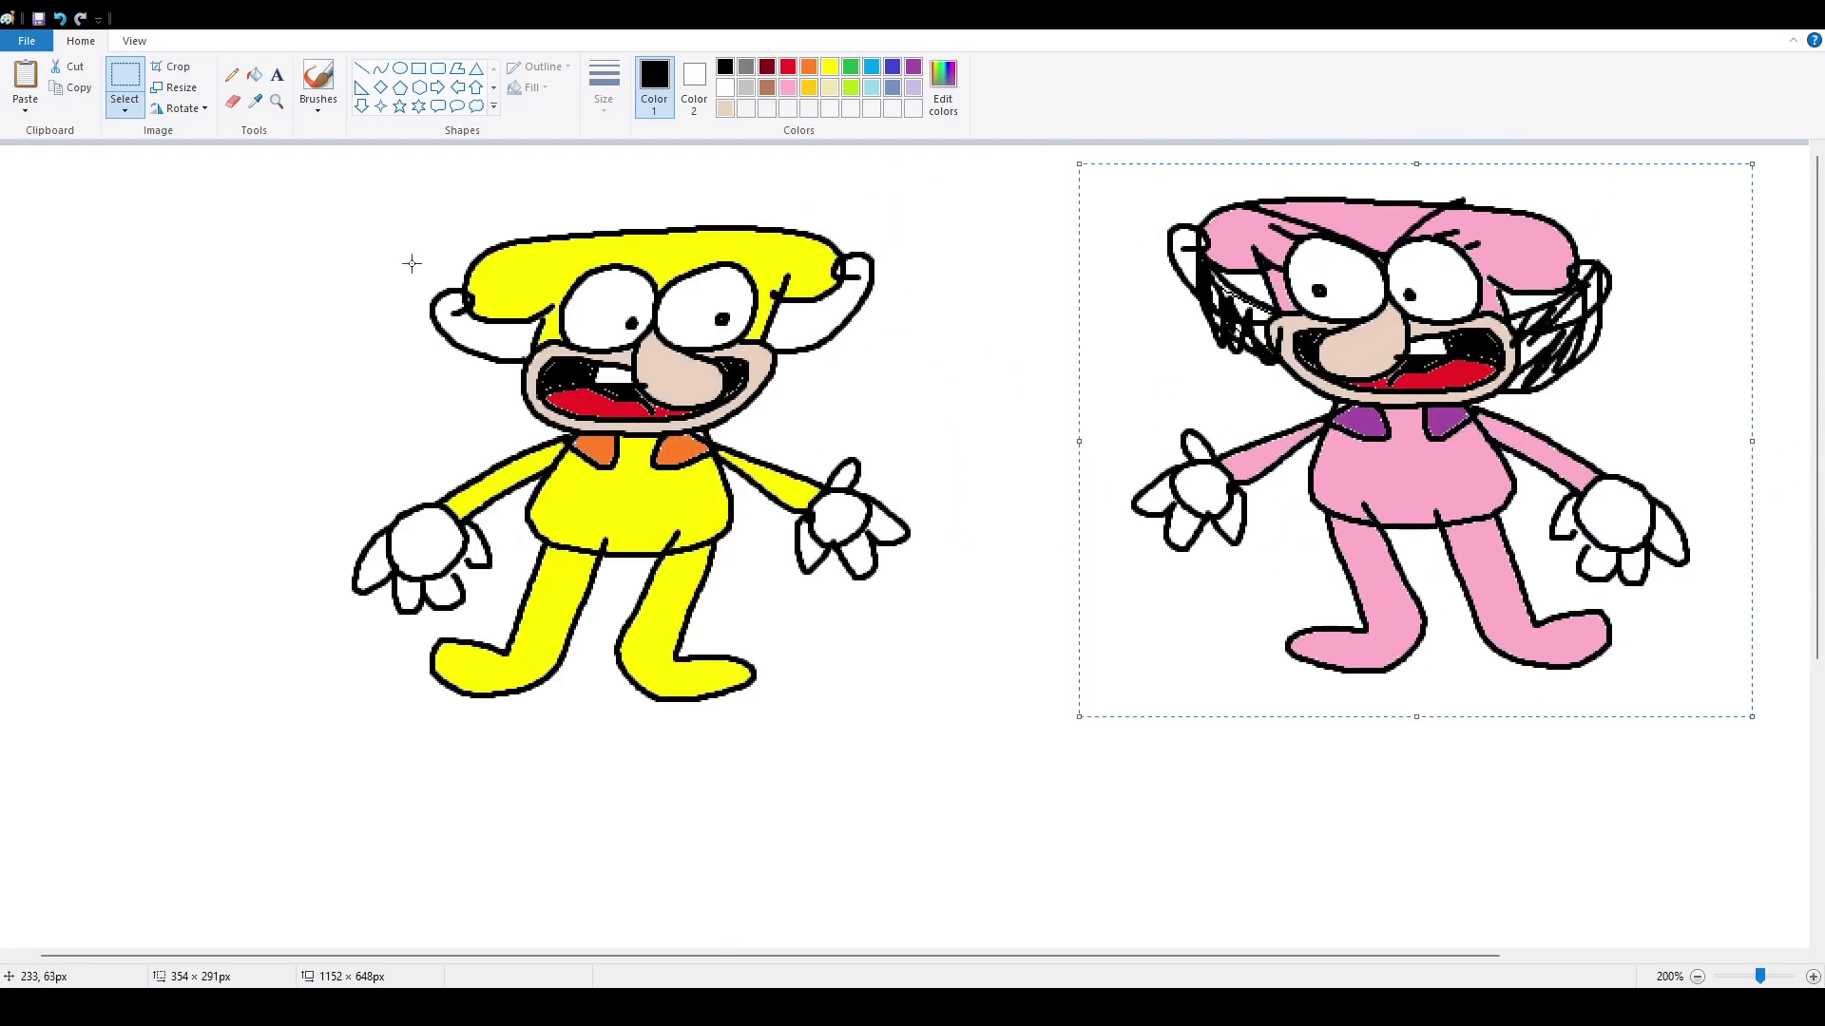
# - Brush angry black eyebrows on the yellow character and a closed dark red outline over its mouth and nose
pyautogui.click(1117, 427)
pyautogui.click(318, 78)
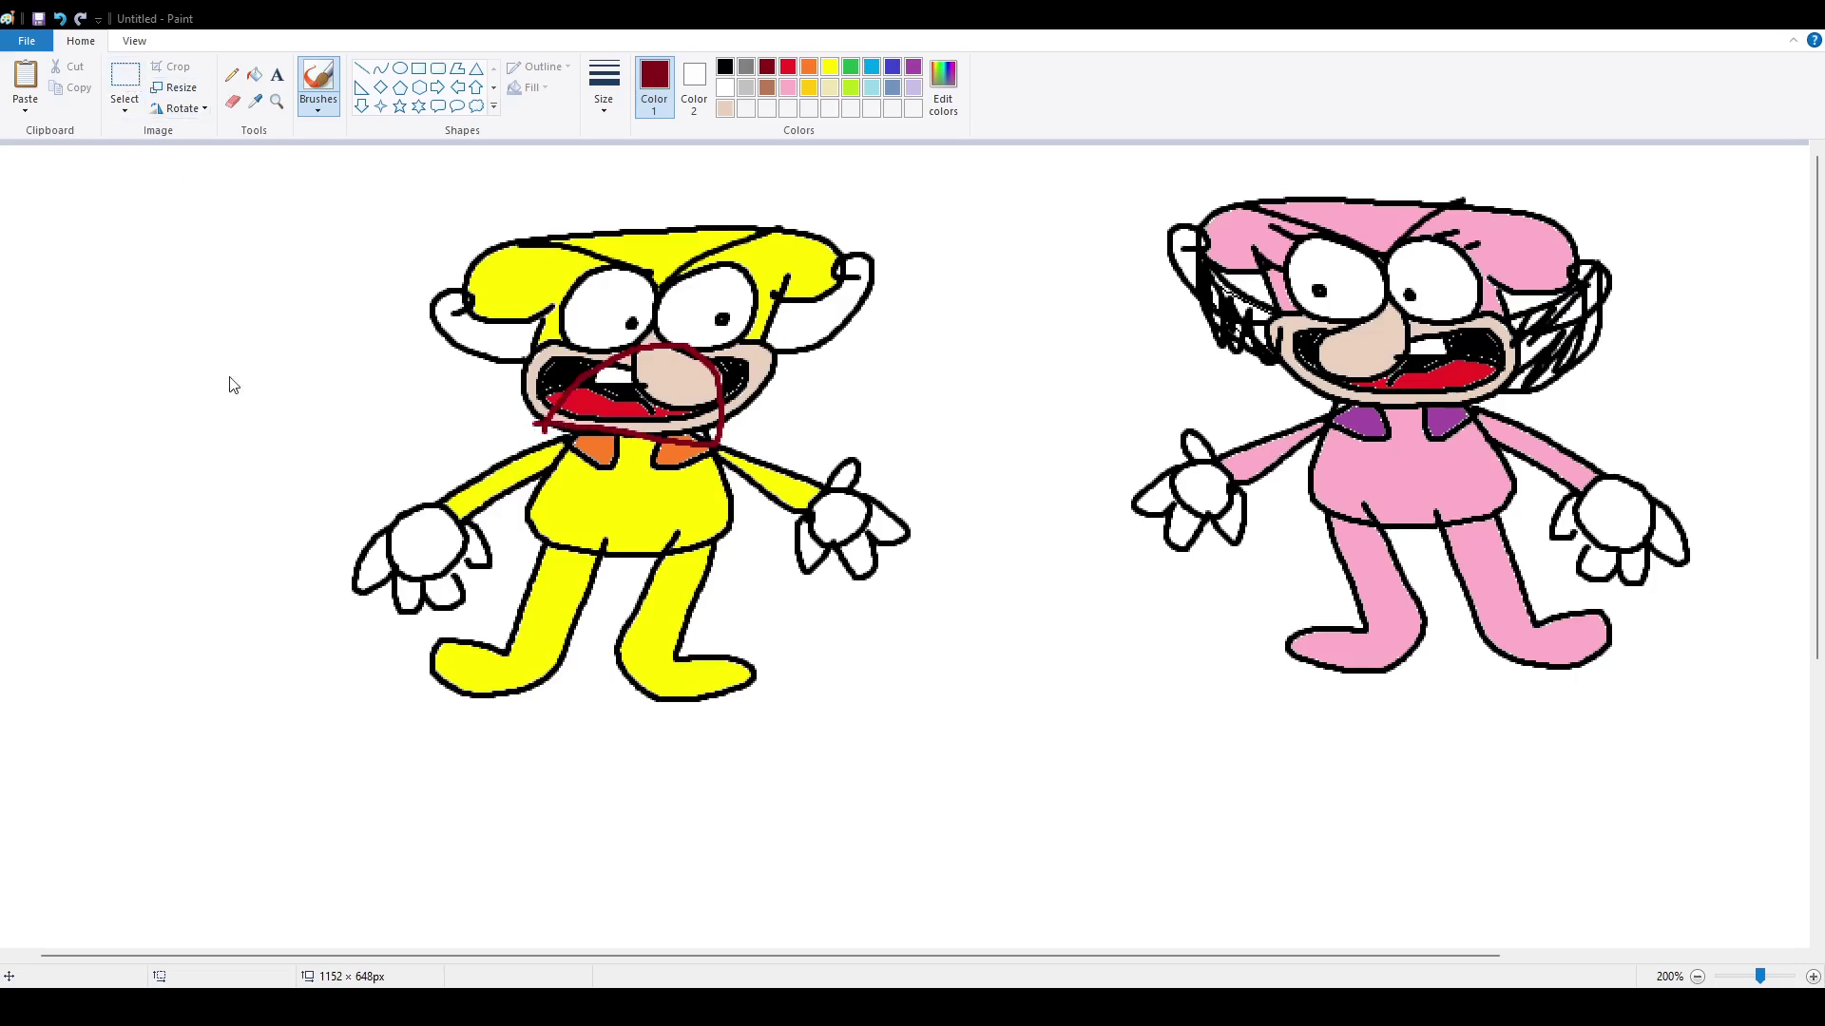
# - Select and move the yellow character slightly right, and the pink character slightly right and down
pyautogui.click(125, 76)
pyautogui.moveTo(249, 202); pyautogui.dragTo(326, 255)
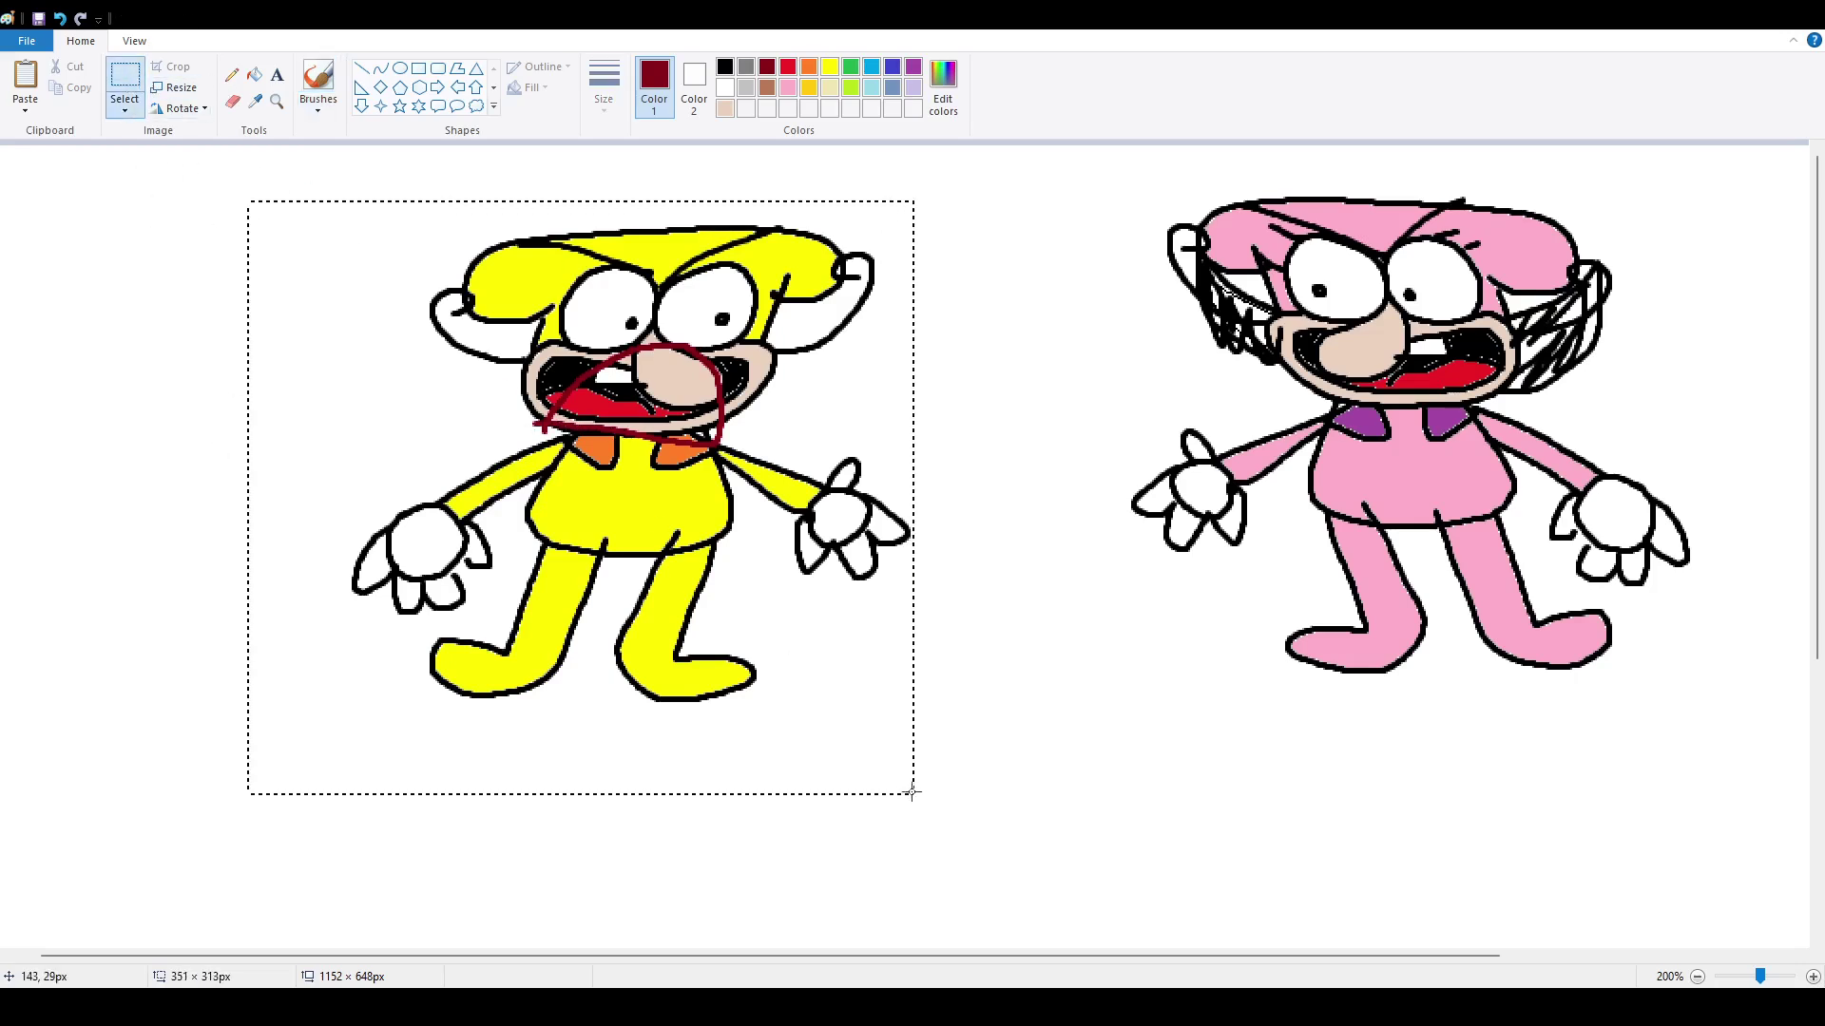
pyautogui.moveTo(911, 792); pyautogui.dragTo(913, 793)
pyautogui.moveTo(648, 462); pyautogui.dragTo(693, 476)
pyautogui.moveTo(1096, 159); pyautogui.dragTo(1705, 661)
pyautogui.moveTo(1502, 467); pyautogui.dragTo(1534, 496)
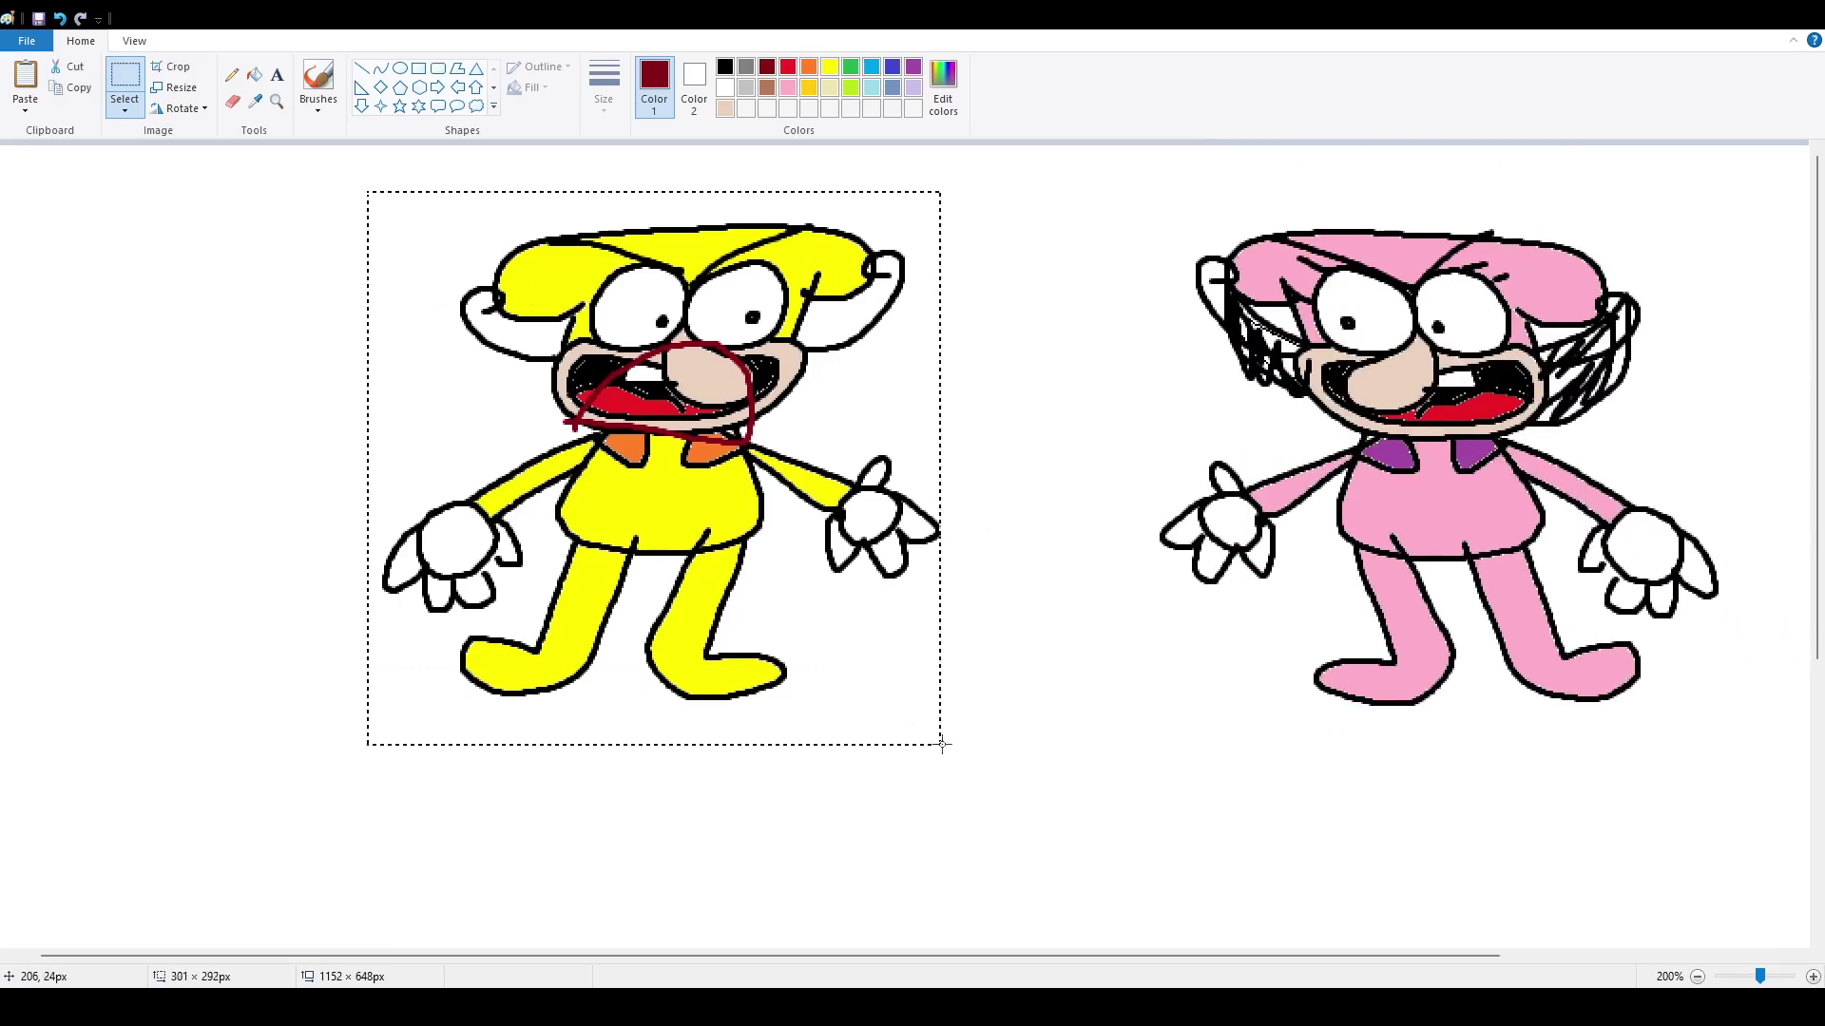
# - Alternately reselect the yellow and pink characters and shift each a short distance several times, ending with both higher up
pyautogui.moveTo(942, 744); pyautogui.dragTo(676, 456)
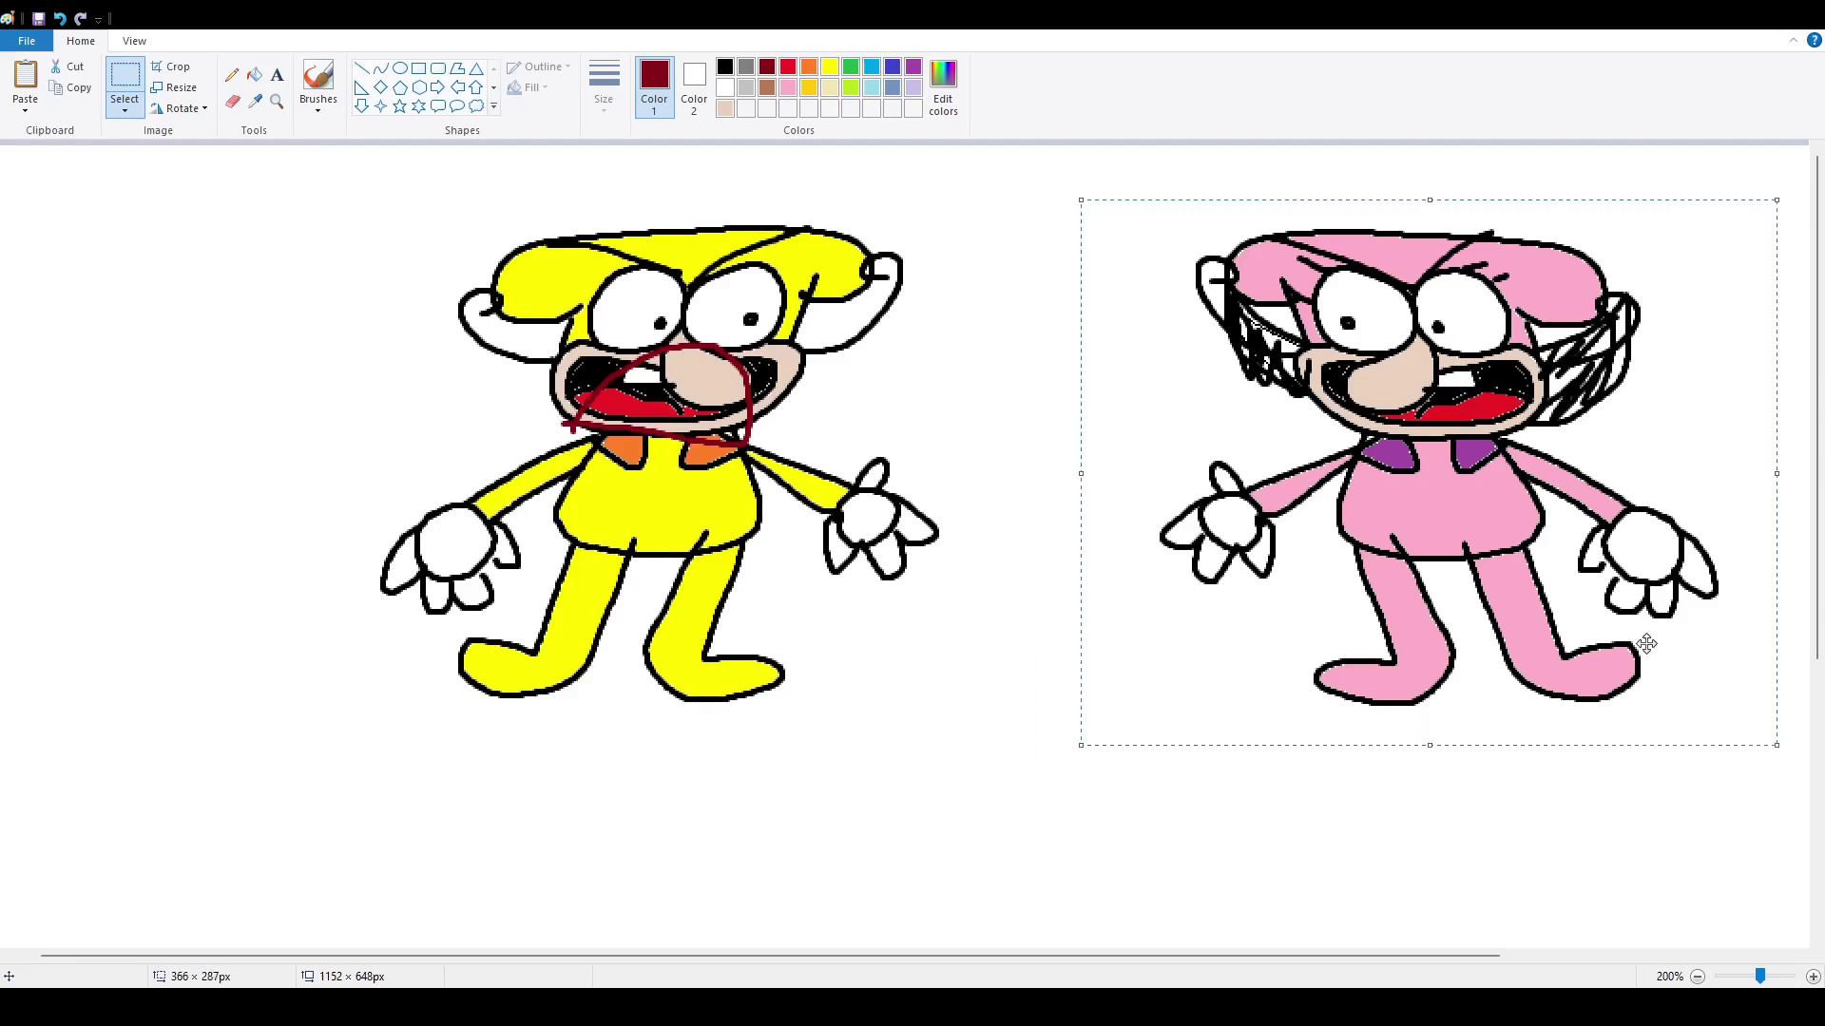
pyautogui.moveTo(1646, 645); pyautogui.dragTo(1666, 609)
pyautogui.moveTo(779, 545); pyautogui.dragTo(728, 566)
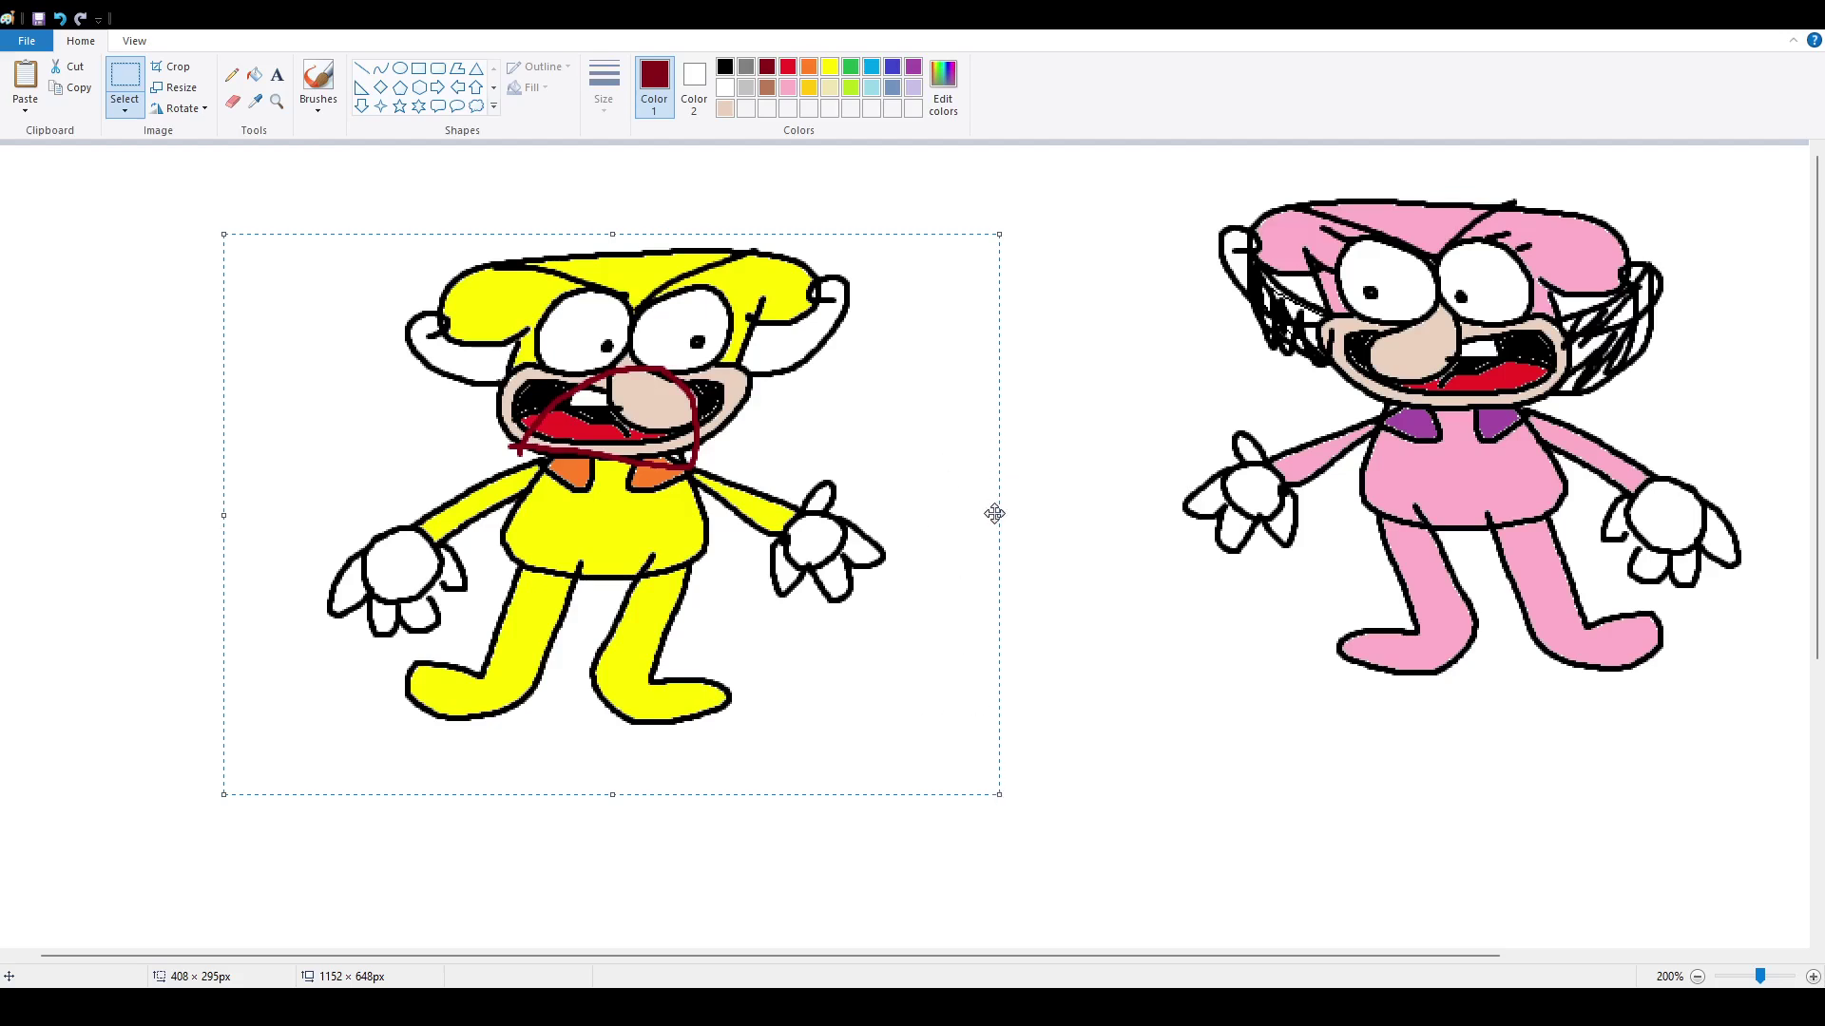
pyautogui.moveTo(995, 514); pyautogui.dragTo(930, 498)
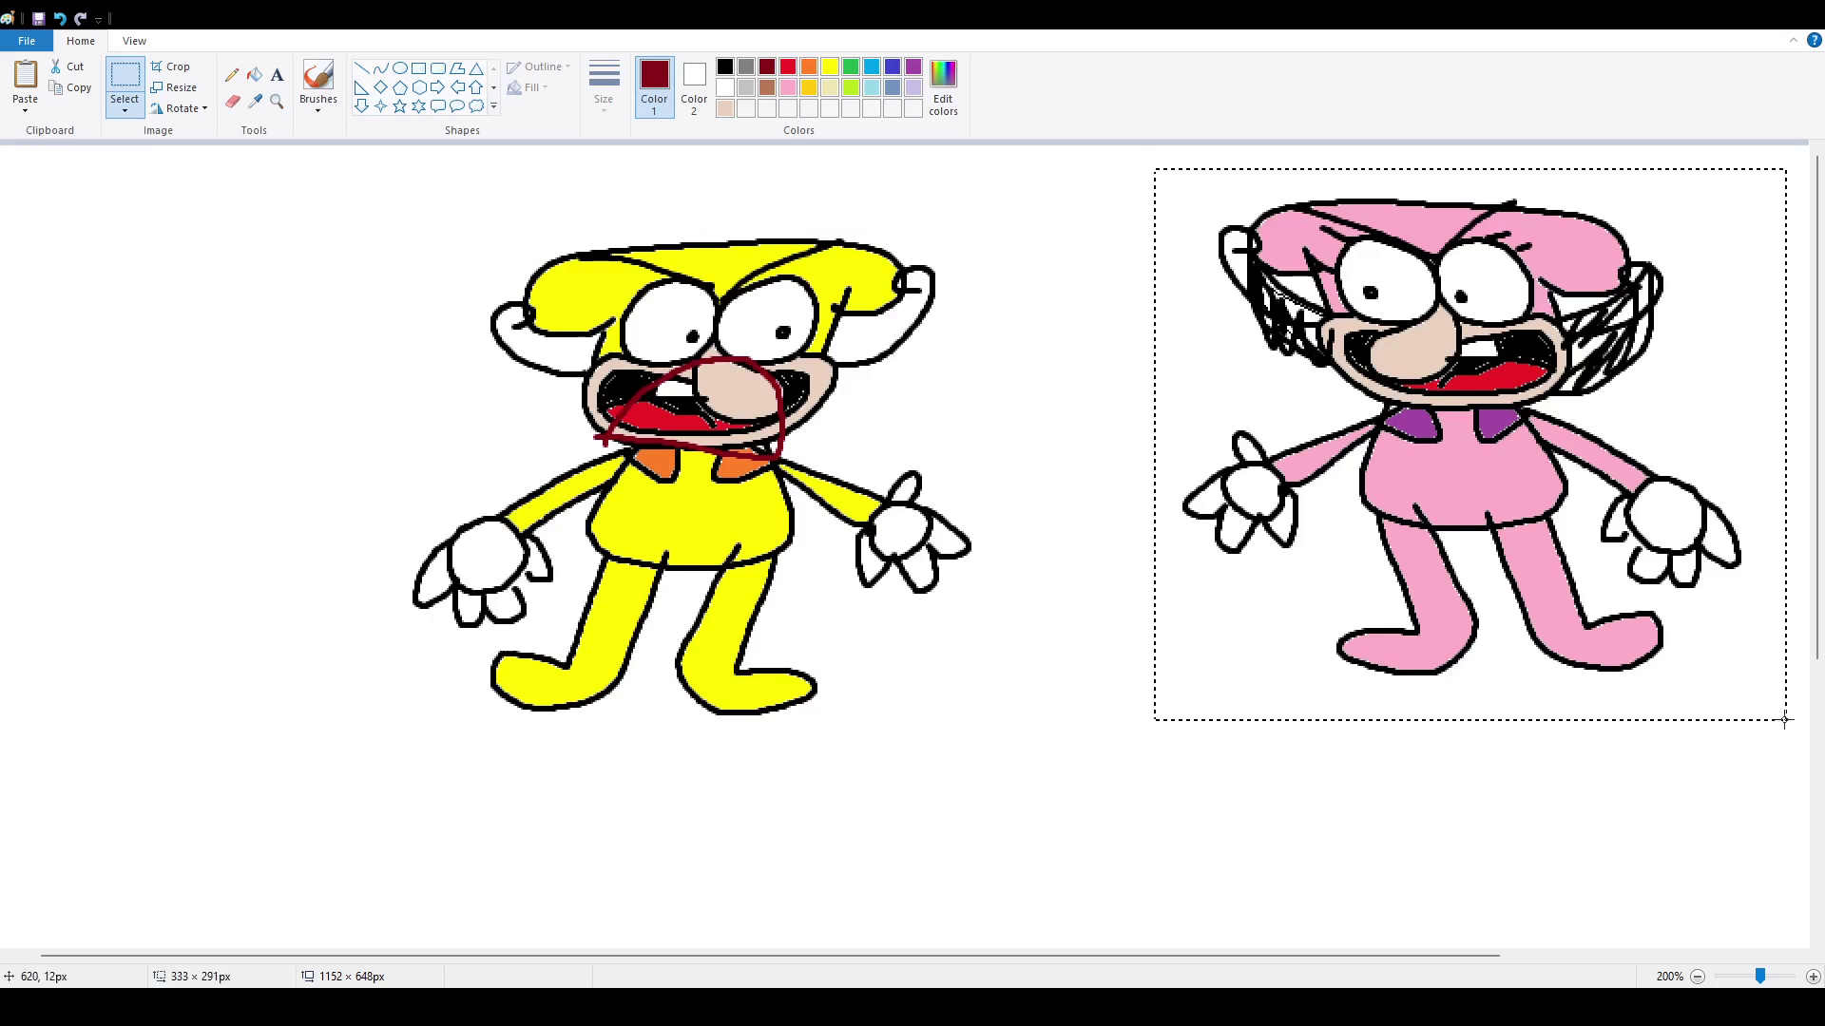
pyautogui.moveTo(1507, 489); pyautogui.dragTo(1440, 475)
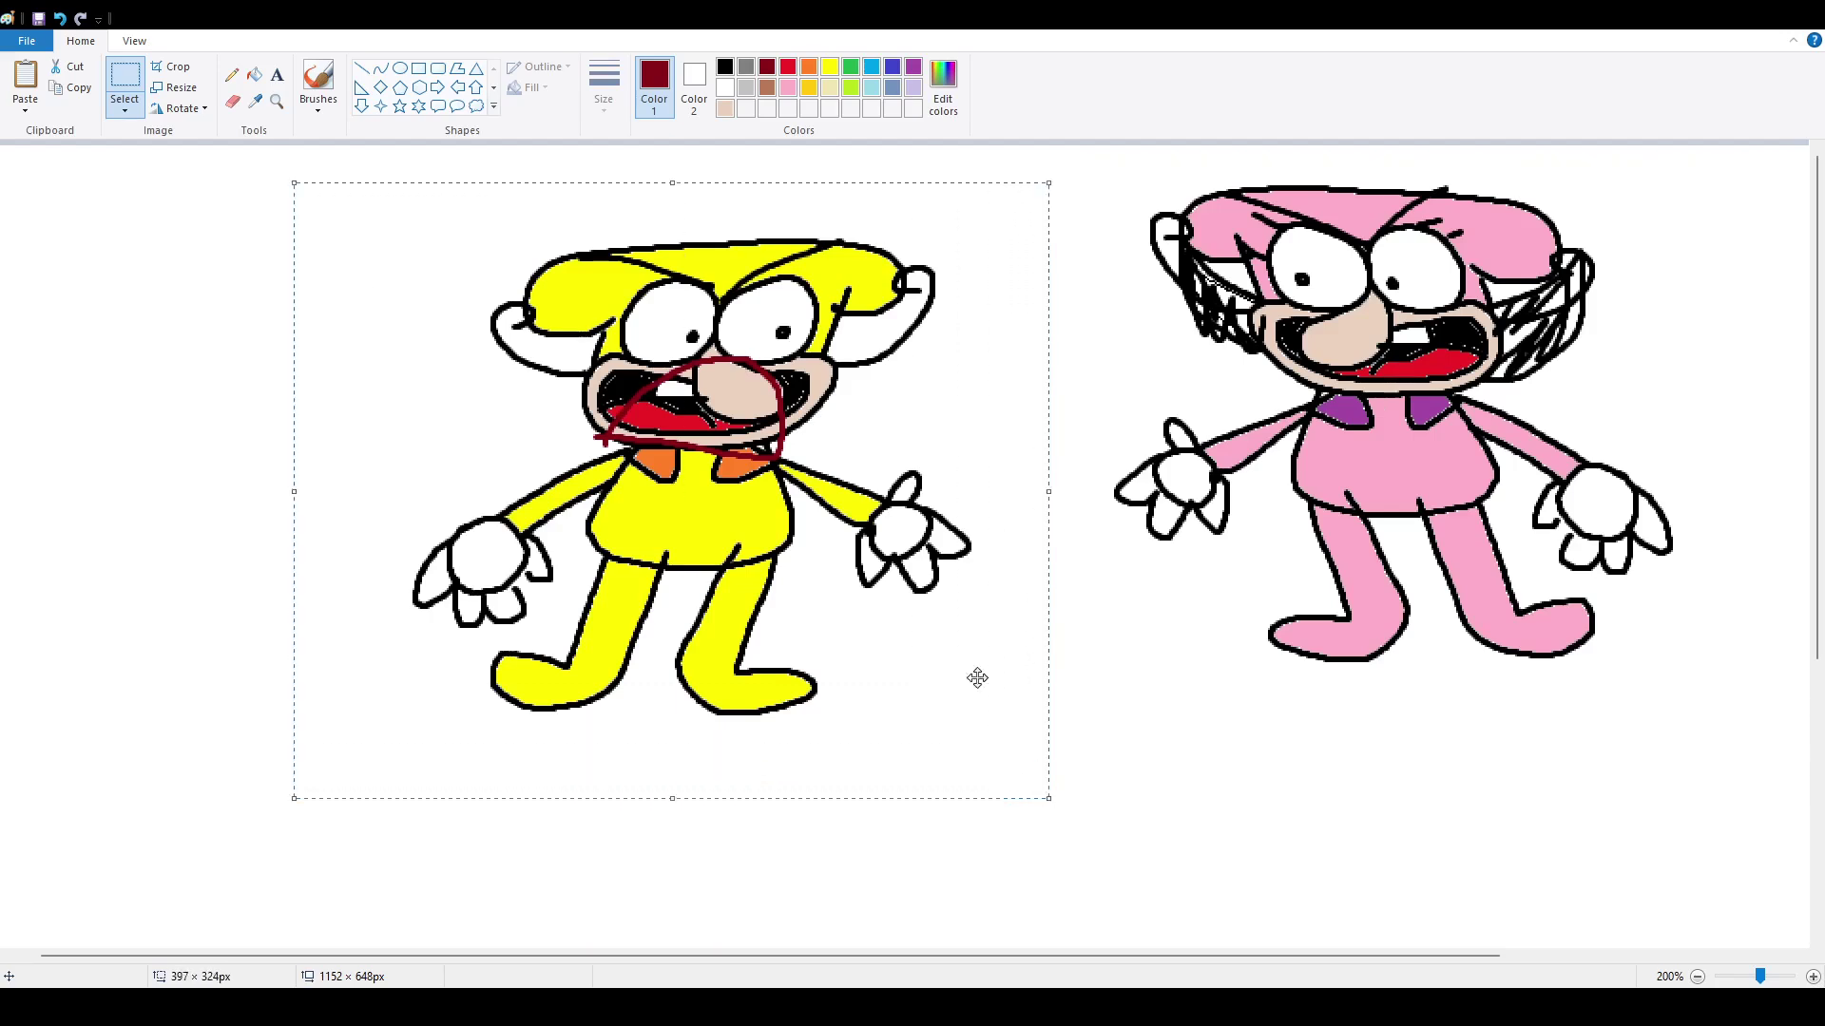
pyautogui.moveTo(804, 548); pyautogui.dragTo(781, 518)
pyautogui.moveTo(744, 431)
pyautogui.mouseDown()
pyautogui.moveTo(708, 438)
pyautogui.moveTo(1175, 419)
pyautogui.moveTo(722, 429)
pyautogui.mouseUp()
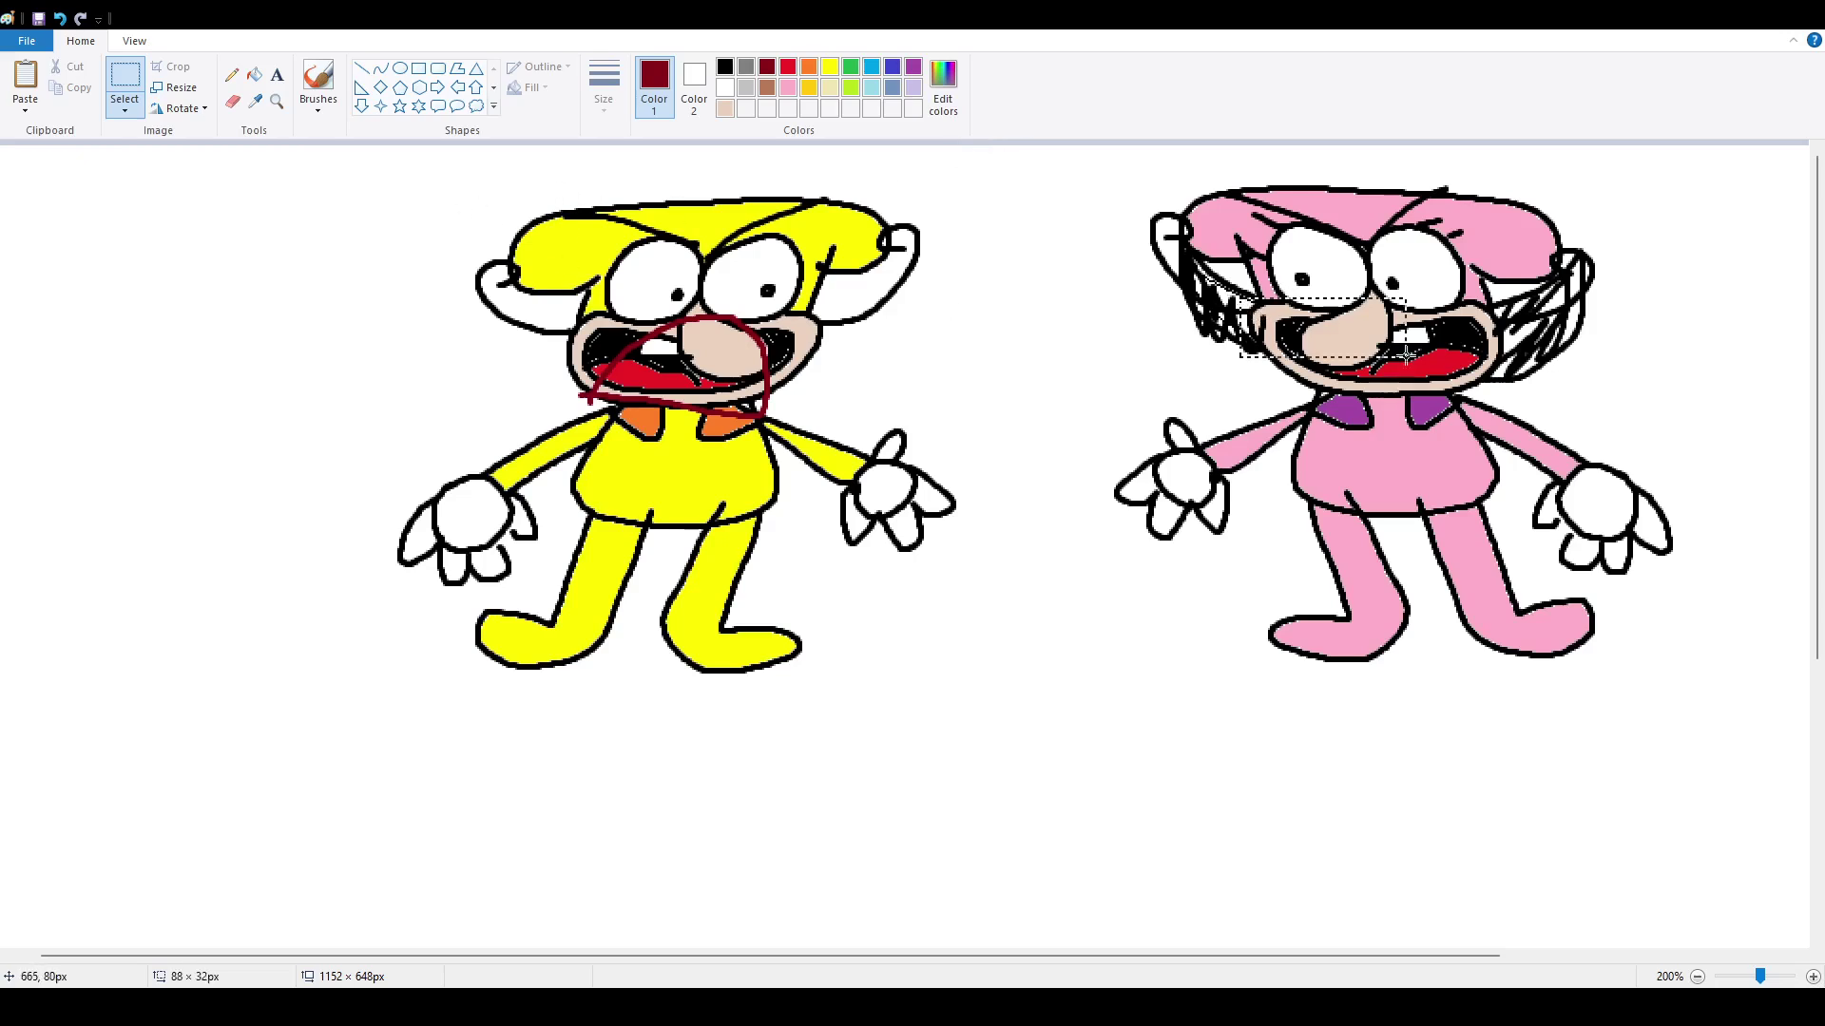
# - Select the area around the pink character's mouth, flip it vertically and place it back on the face
pyautogui.moveTo(1514, 407); pyautogui.dragTo(1516, 408)
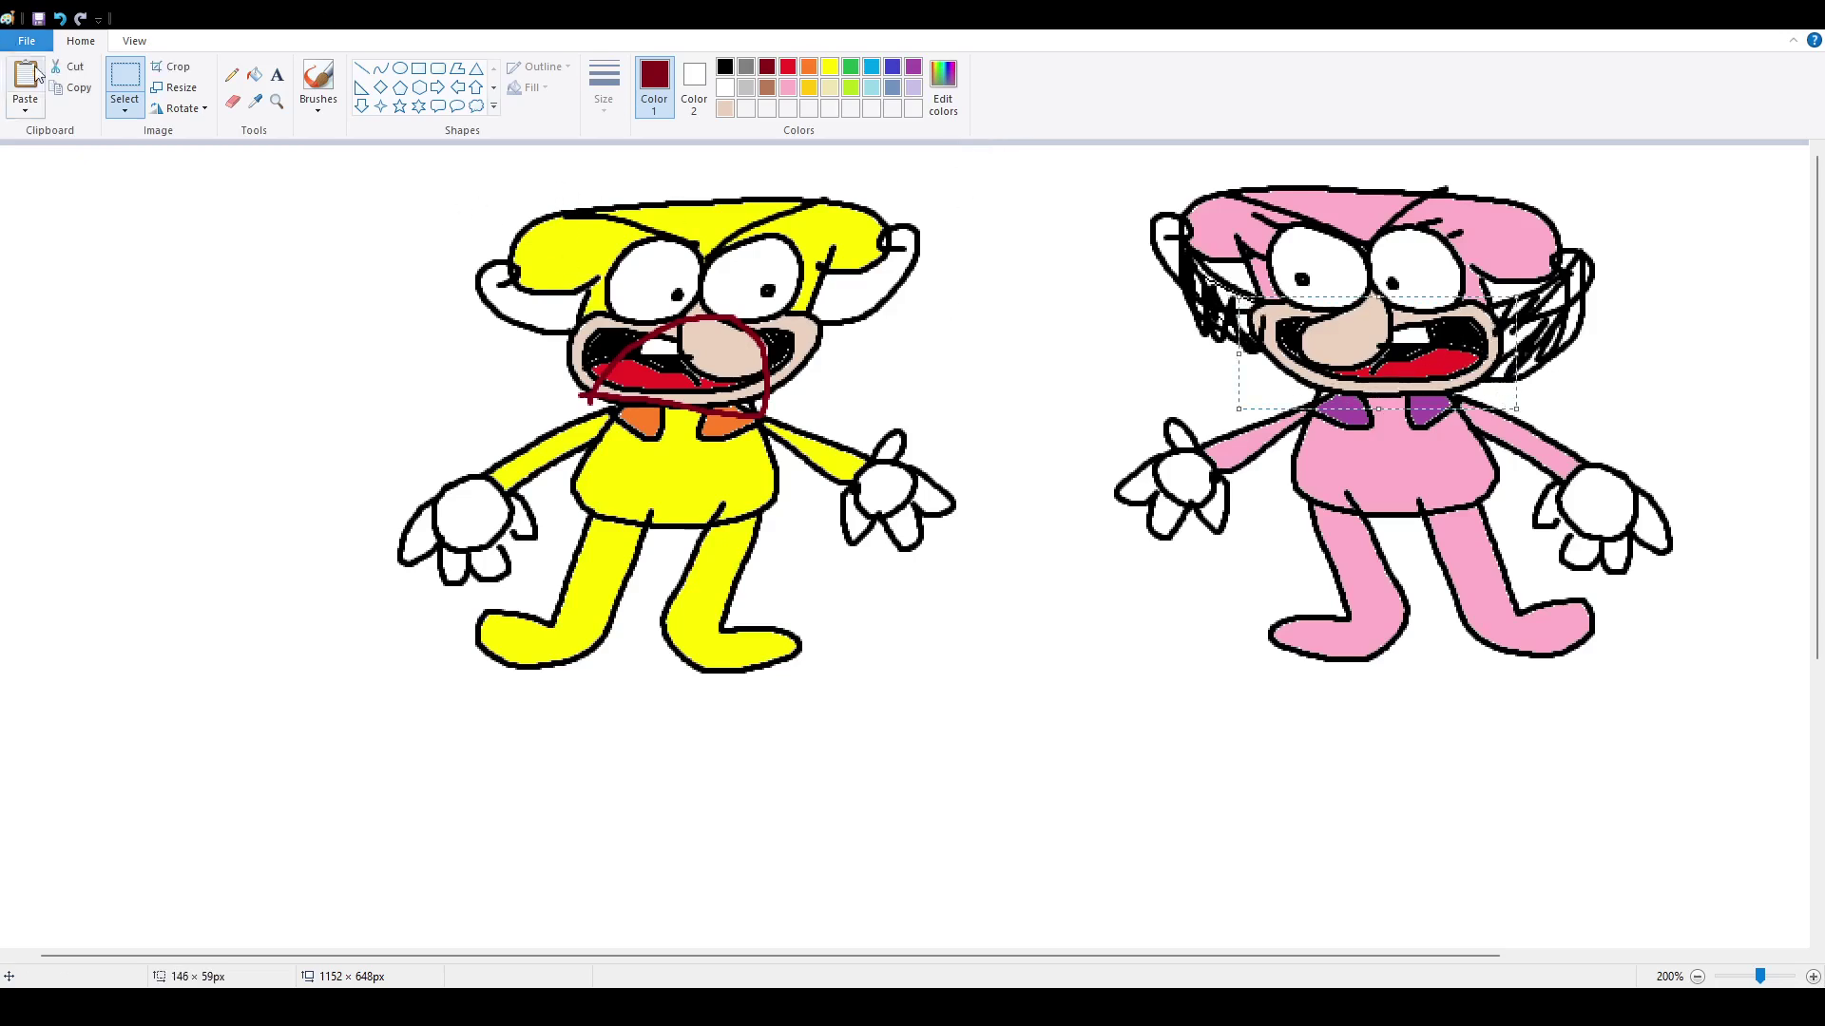
pyautogui.click(202, 196)
pyautogui.moveTo(1370, 334); pyautogui.dragTo(1369, 332)
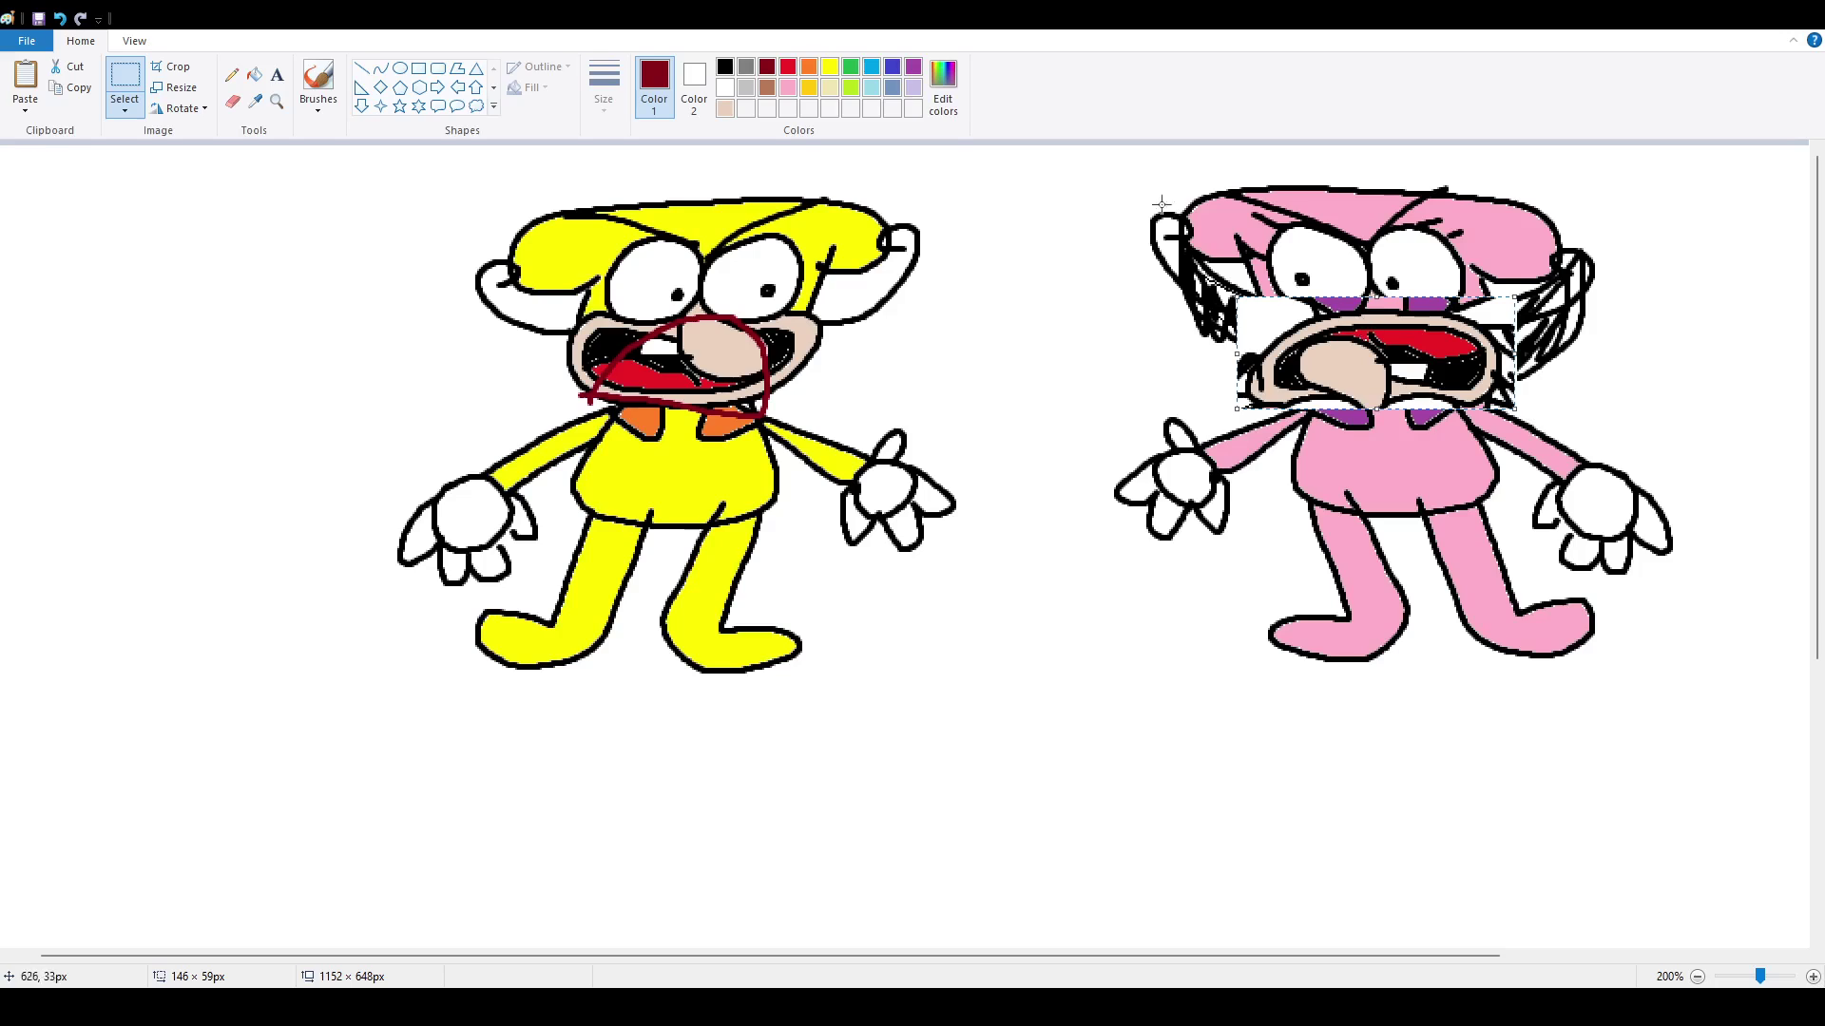
# - Flip the whole pink character vertically and horizontally, move it far right mostly out of view, and shift the yellow one slightly right
pyautogui.moveTo(1720, 697); pyautogui.dragTo(1748, 714)
pyautogui.moveTo(1330, 359)
pyautogui.mouseDown()
pyautogui.moveTo(1296, 347)
pyautogui.moveTo(1312, 363)
pyautogui.moveTo(1292, 359)
pyautogui.moveTo(1255, 416)
pyautogui.moveTo(1274, 374)
pyautogui.moveTo(1232, 342)
pyautogui.moveTo(1311, 355)
pyautogui.mouseUp()
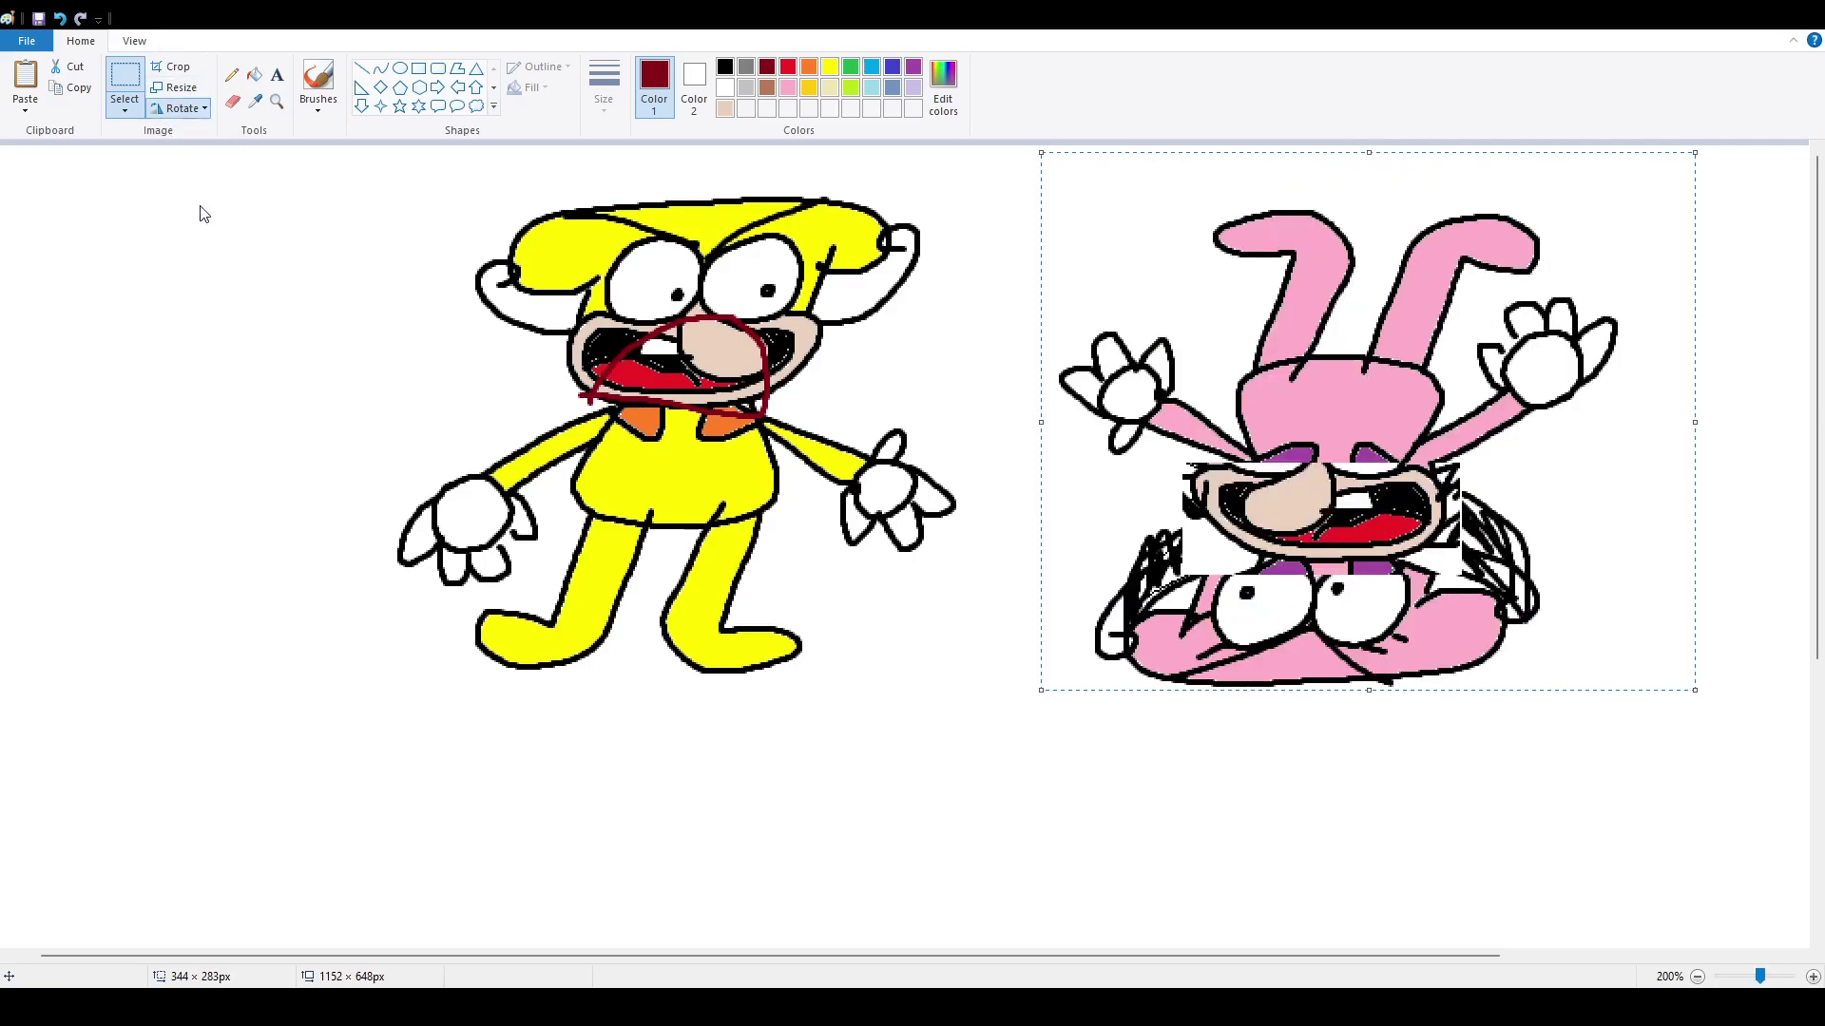
pyautogui.moveTo(1246, 422)
pyautogui.mouseDown()
pyautogui.moveTo(1274, 408)
pyautogui.moveTo(1455, 545)
pyautogui.moveTo(1632, 388)
pyautogui.moveTo(1813, 464)
pyautogui.moveTo(1820, 503)
pyautogui.moveTo(1663, 449)
pyautogui.moveTo(1725, 440)
pyautogui.moveTo(1387, 380)
pyautogui.moveTo(1698, 394)
pyautogui.moveTo(1818, 480)
pyautogui.mouseUp()
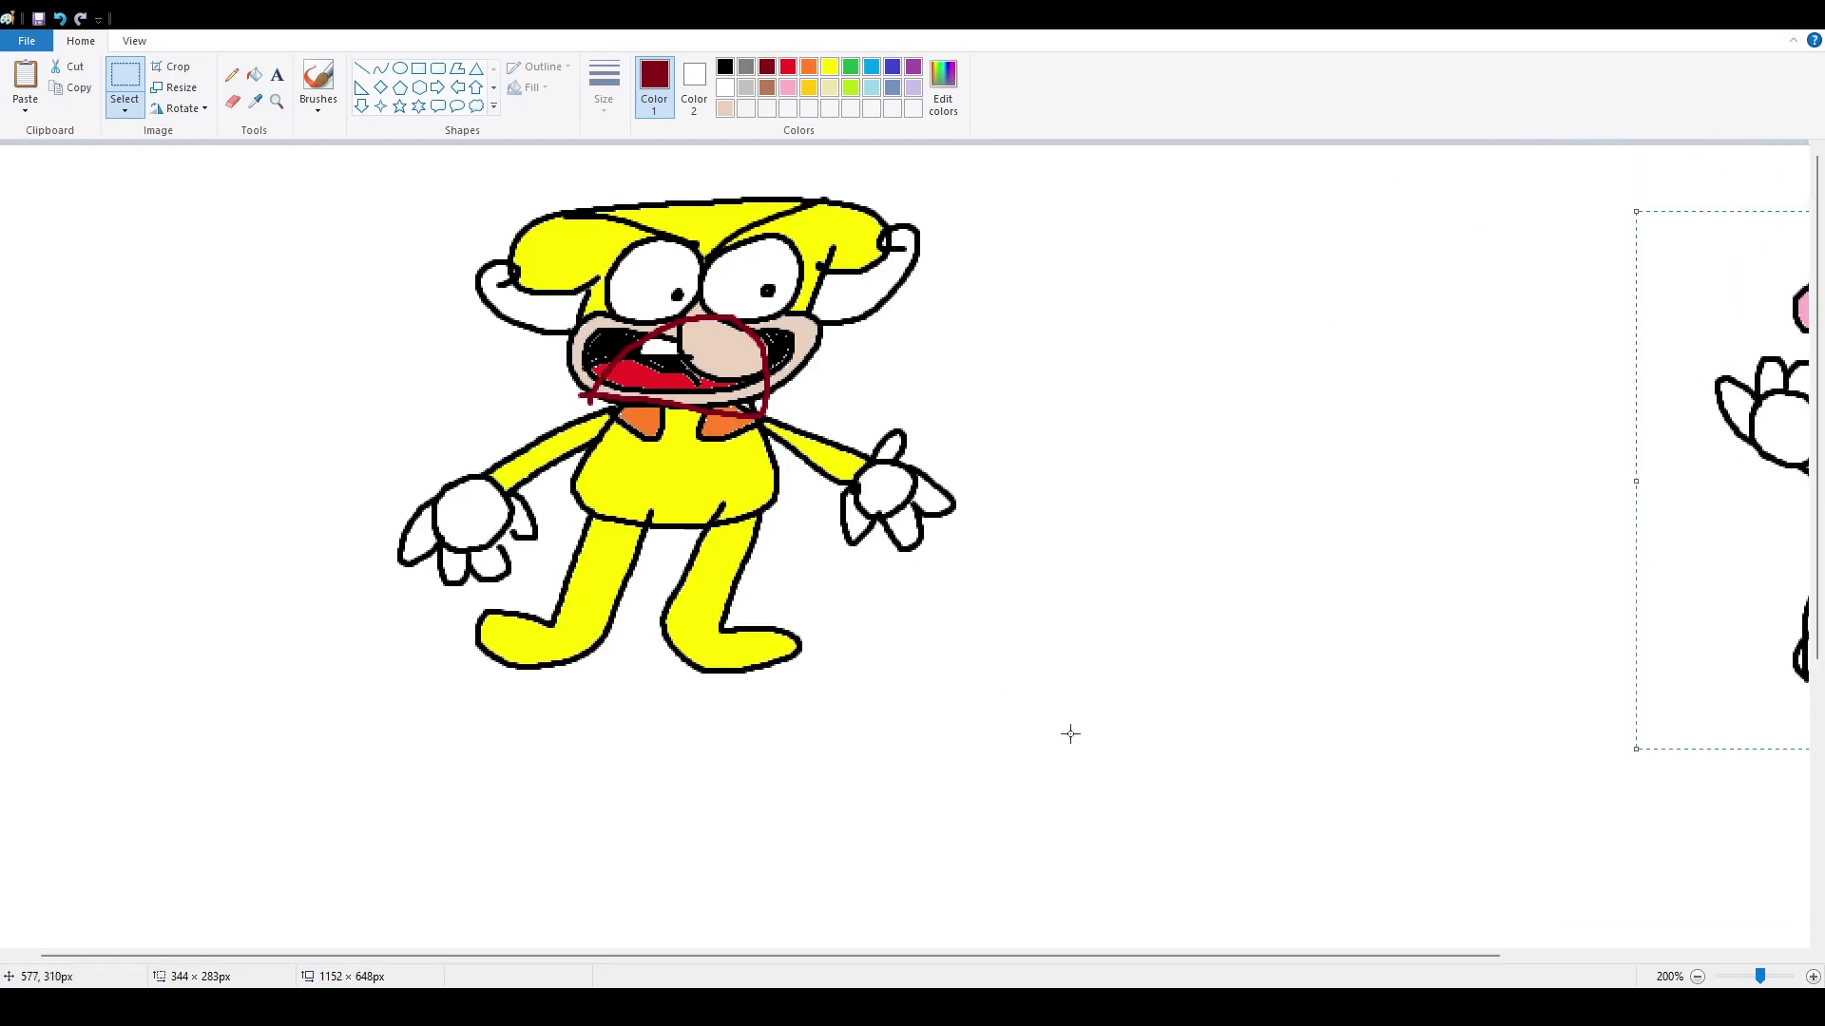
pyautogui.moveTo(614, 352); pyautogui.dragTo(660, 369)
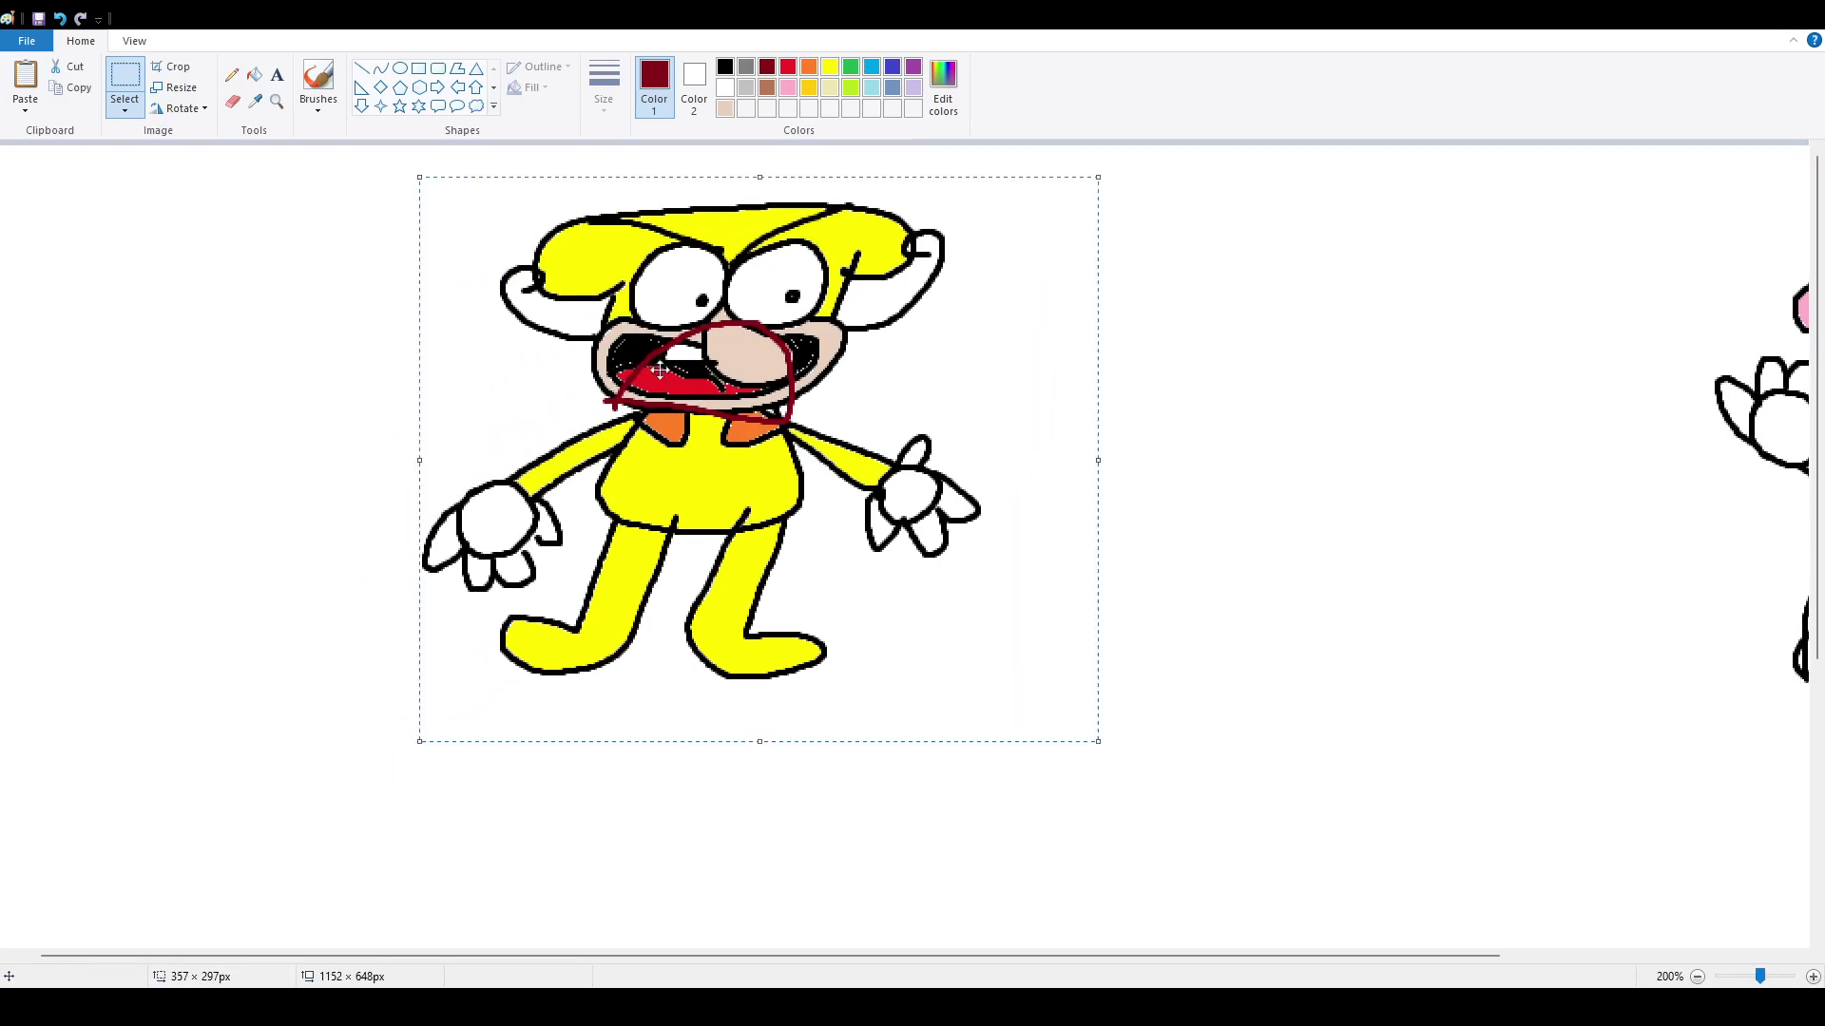
# - Flip the area around the yellow character's mouth vertically and return it to its original orientation
pyautogui.click(130, 43)
pyautogui.click(38, 80)
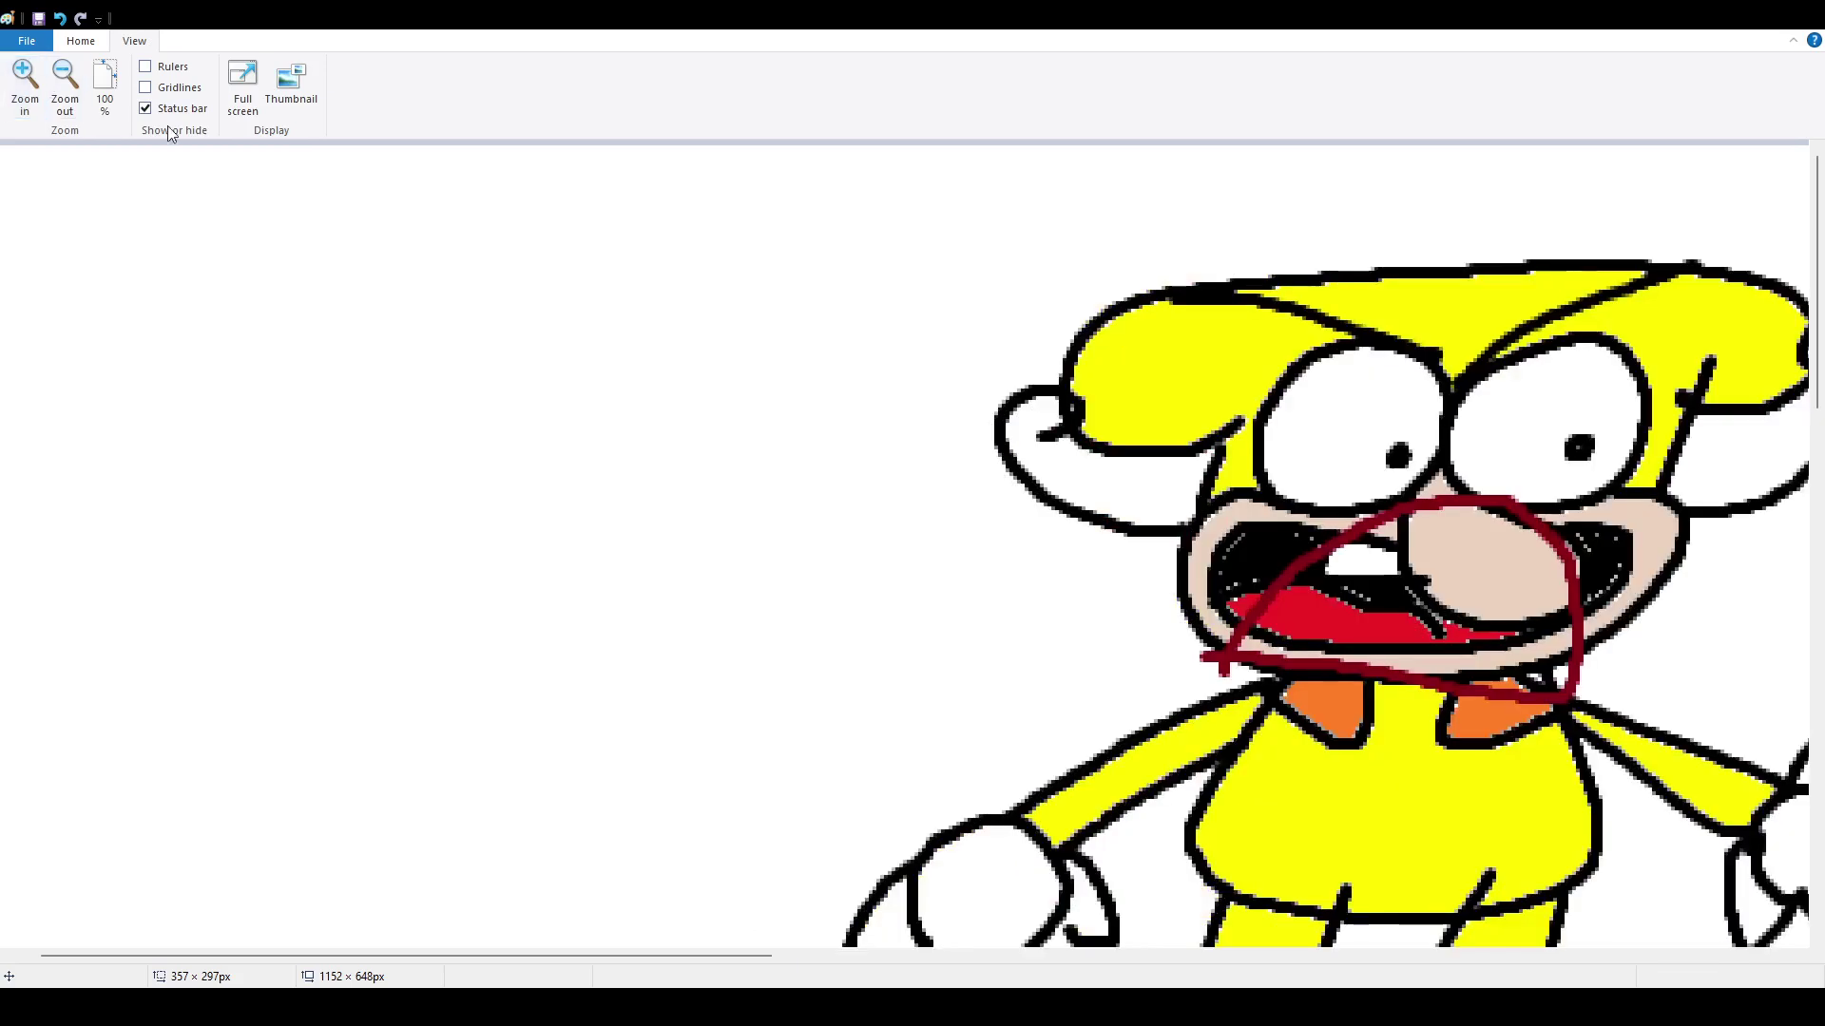
pyautogui.moveTo(717, 955); pyautogui.dragTo(955, 888)
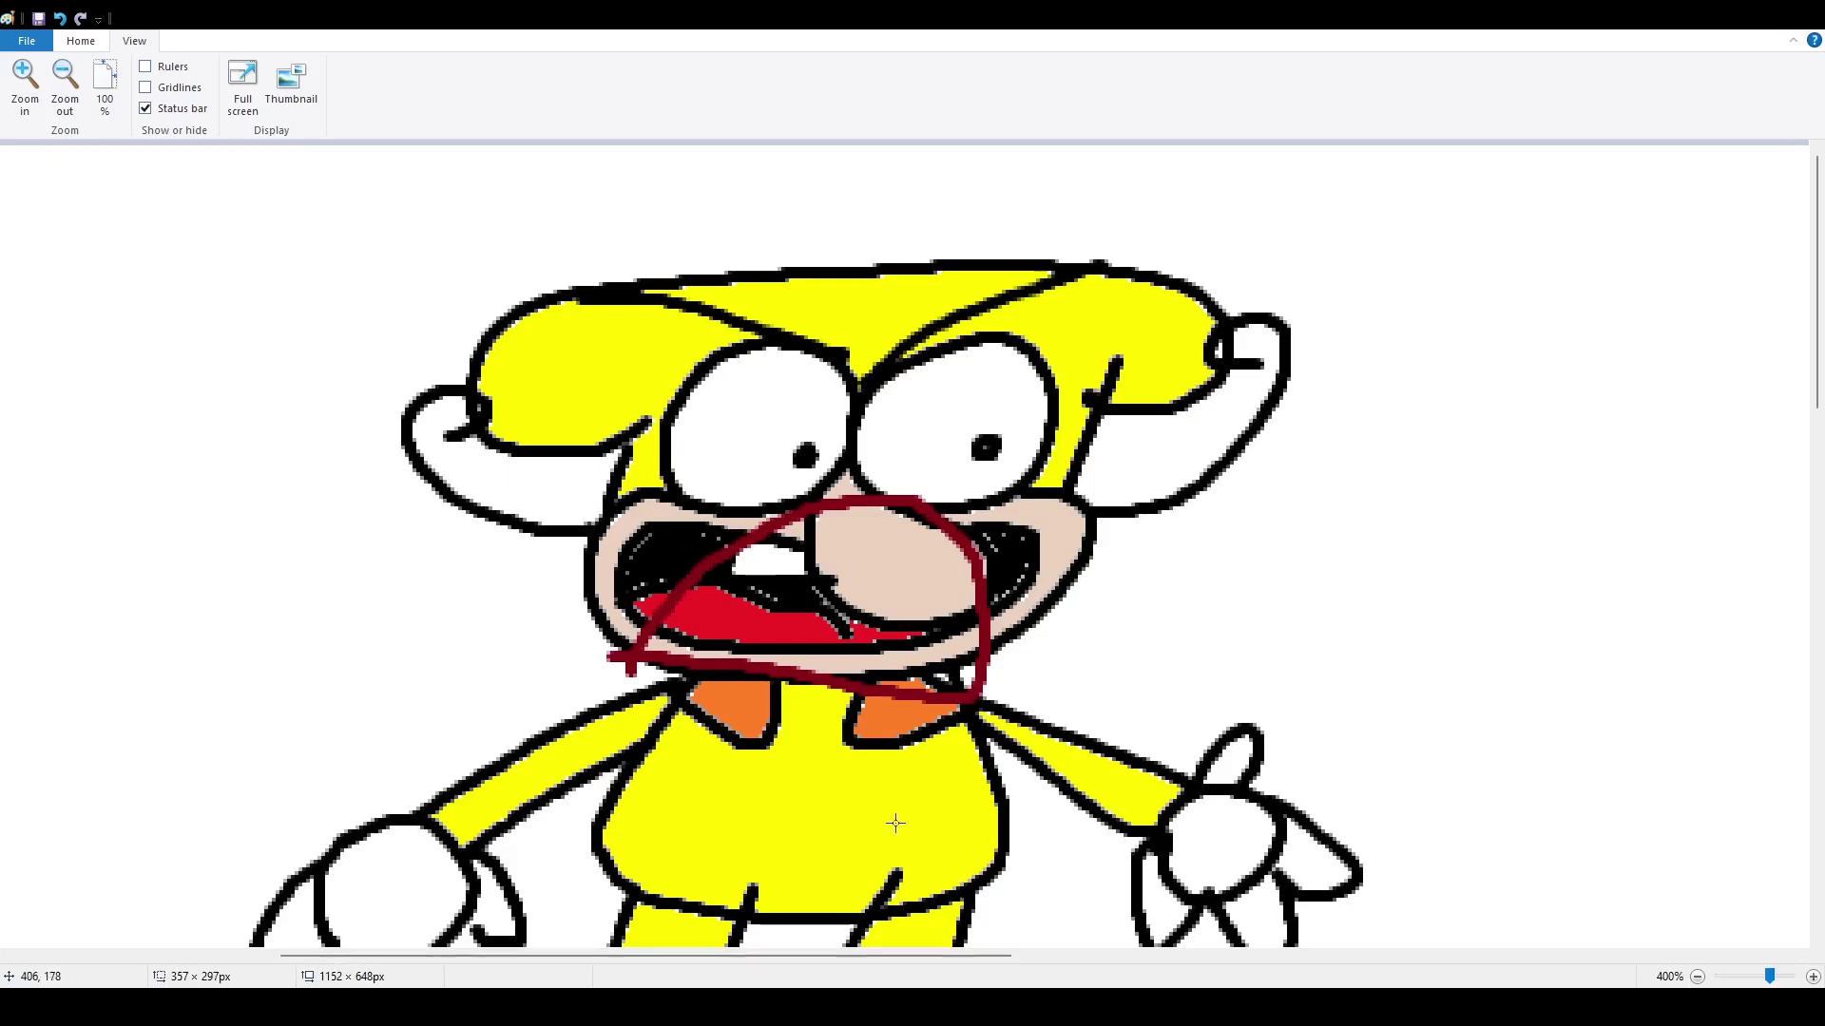
pyautogui.click(88, 40)
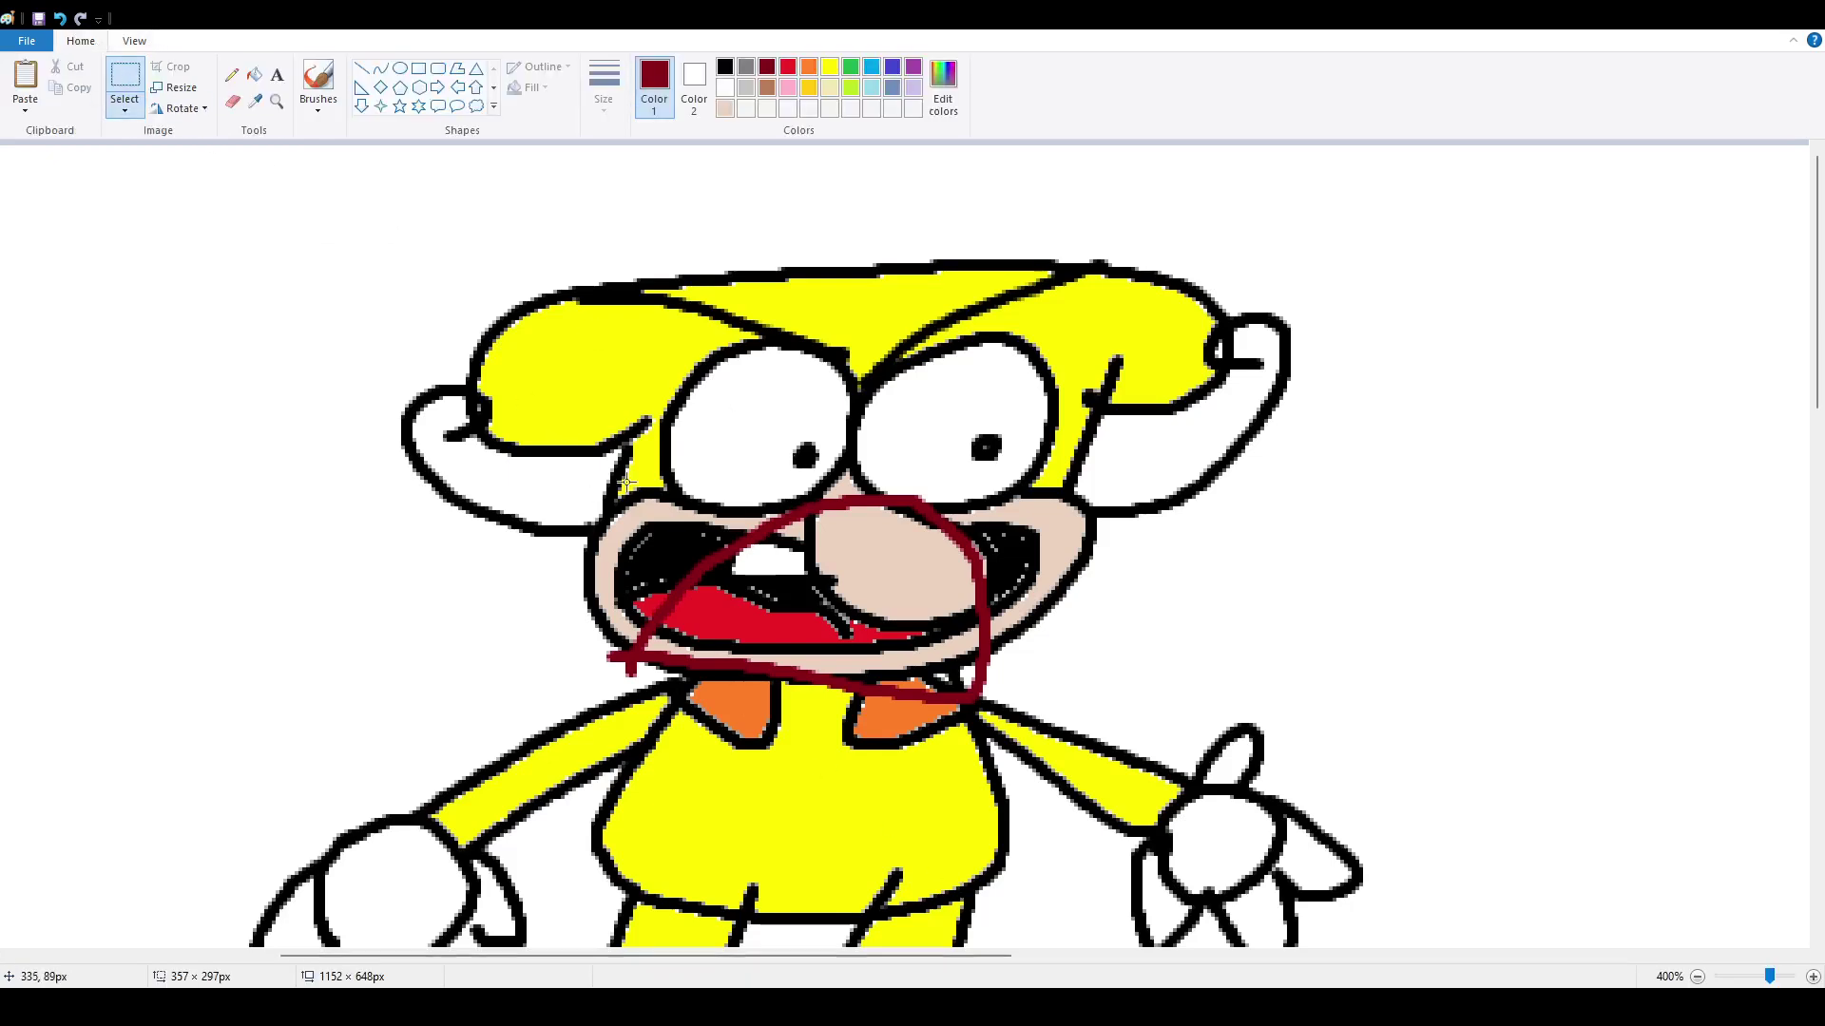
pyautogui.moveTo(568, 460); pyautogui.dragTo(1142, 741)
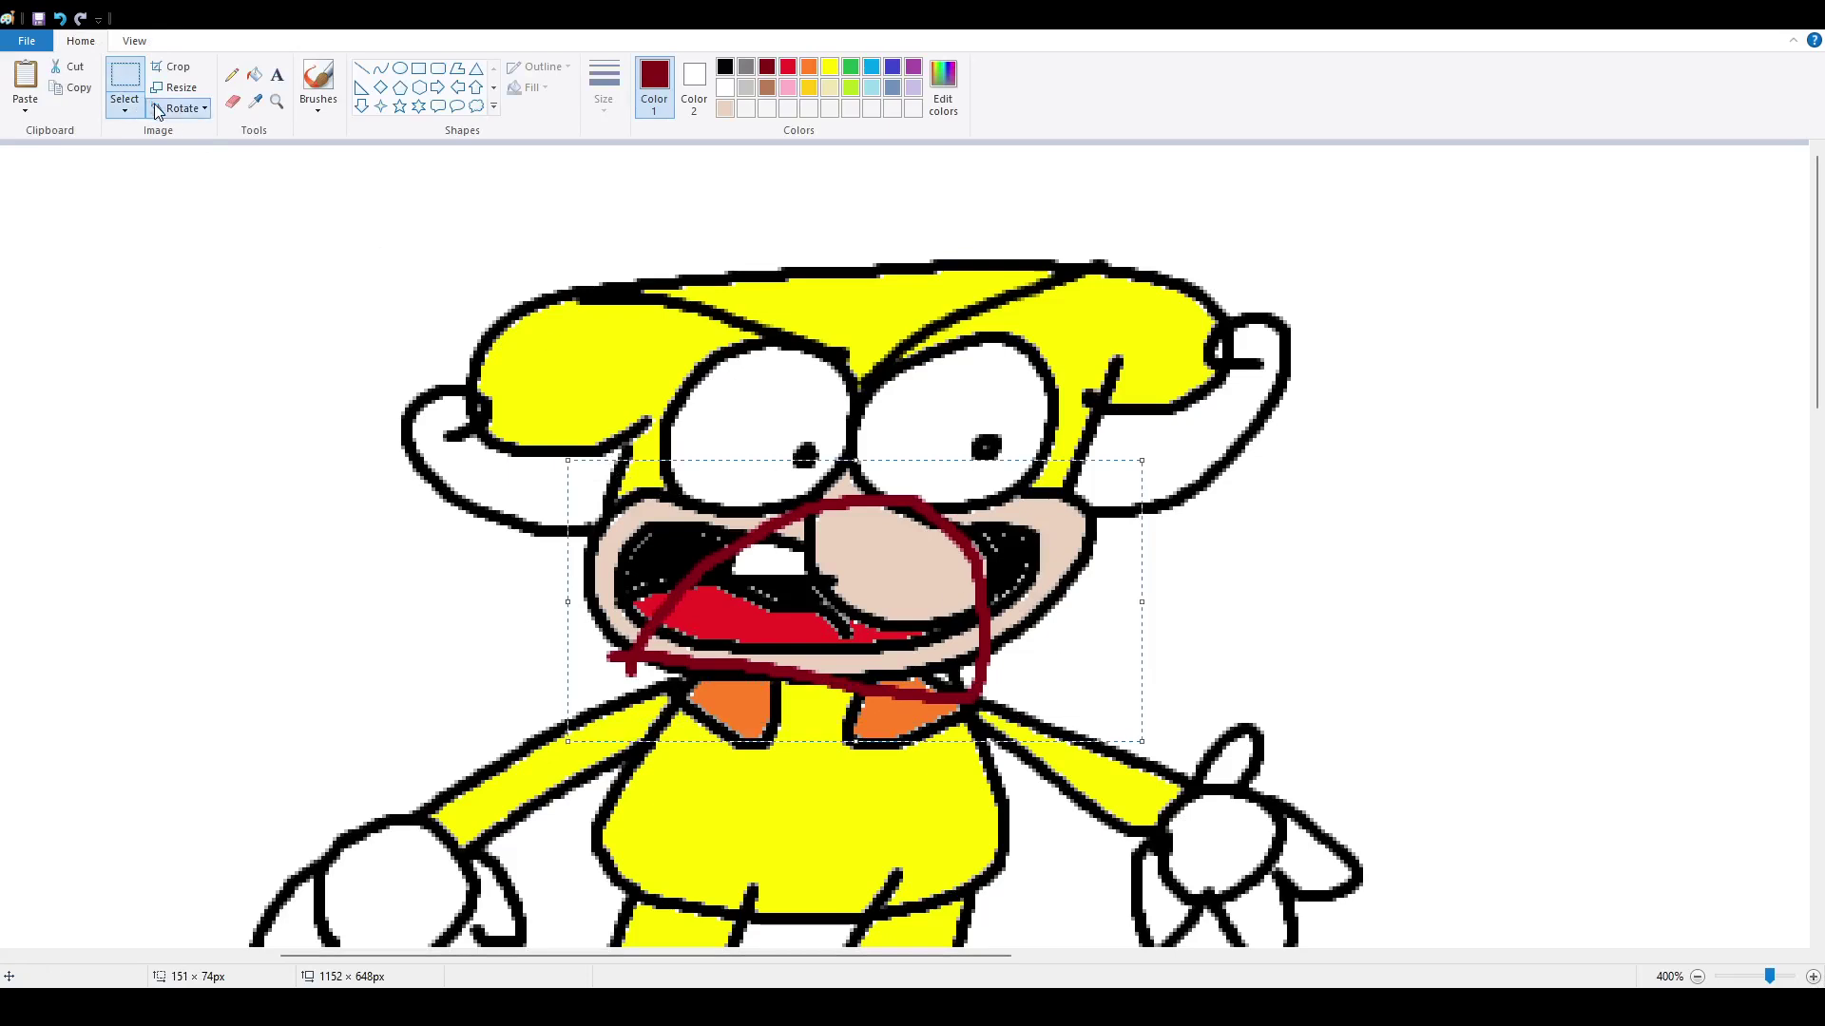
pyautogui.click(217, 198)
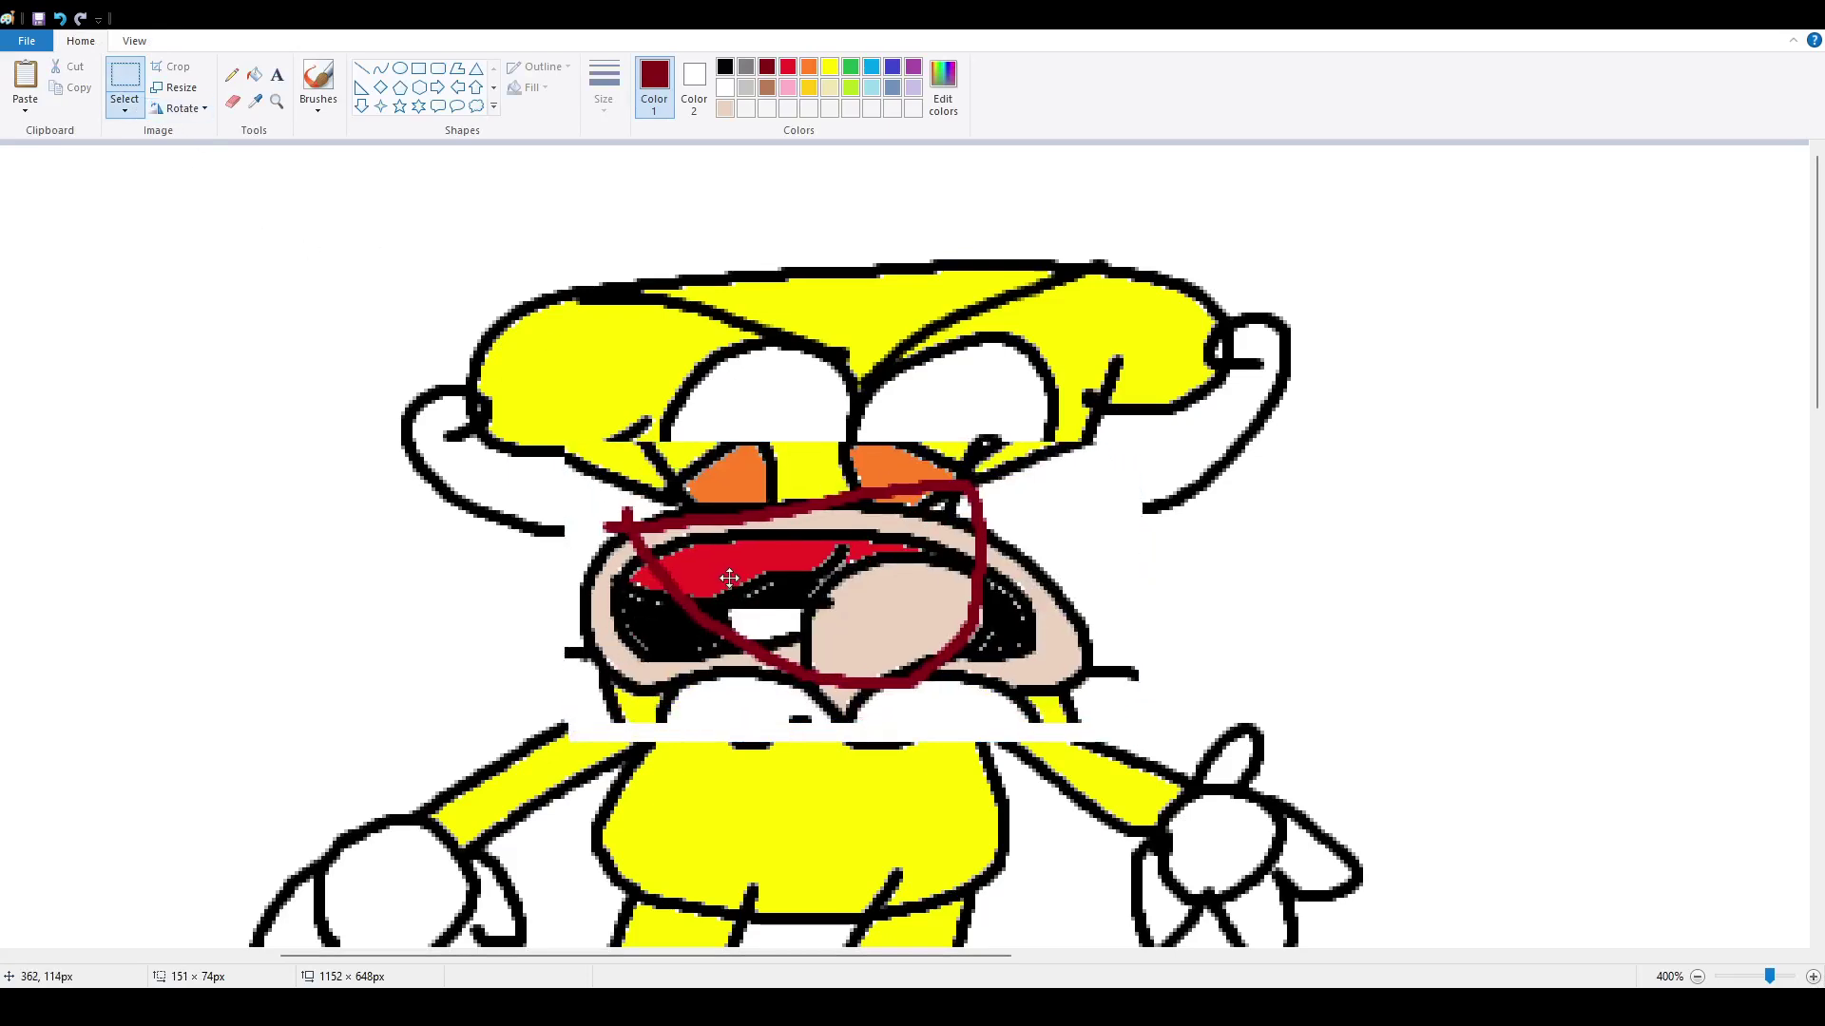
pyautogui.moveTo(727, 595); pyautogui.dragTo(726, 598)
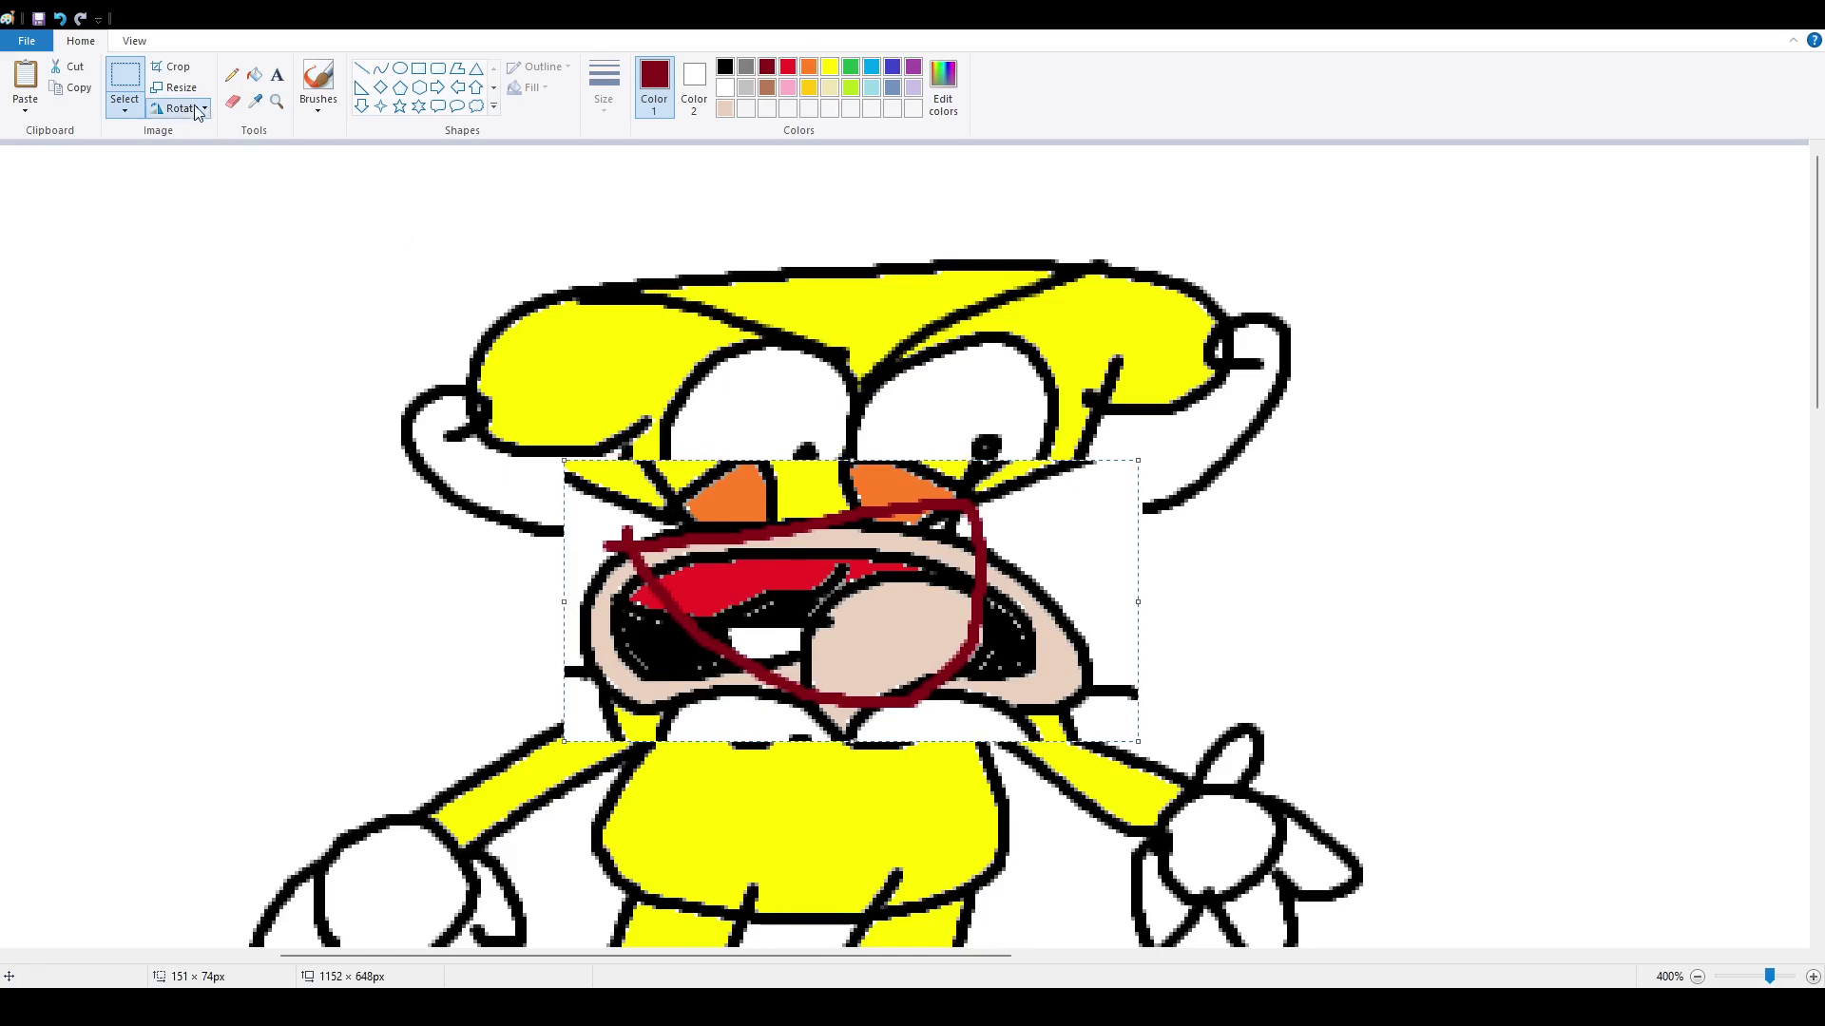
pyautogui.hotkey('ctrl', 'z')
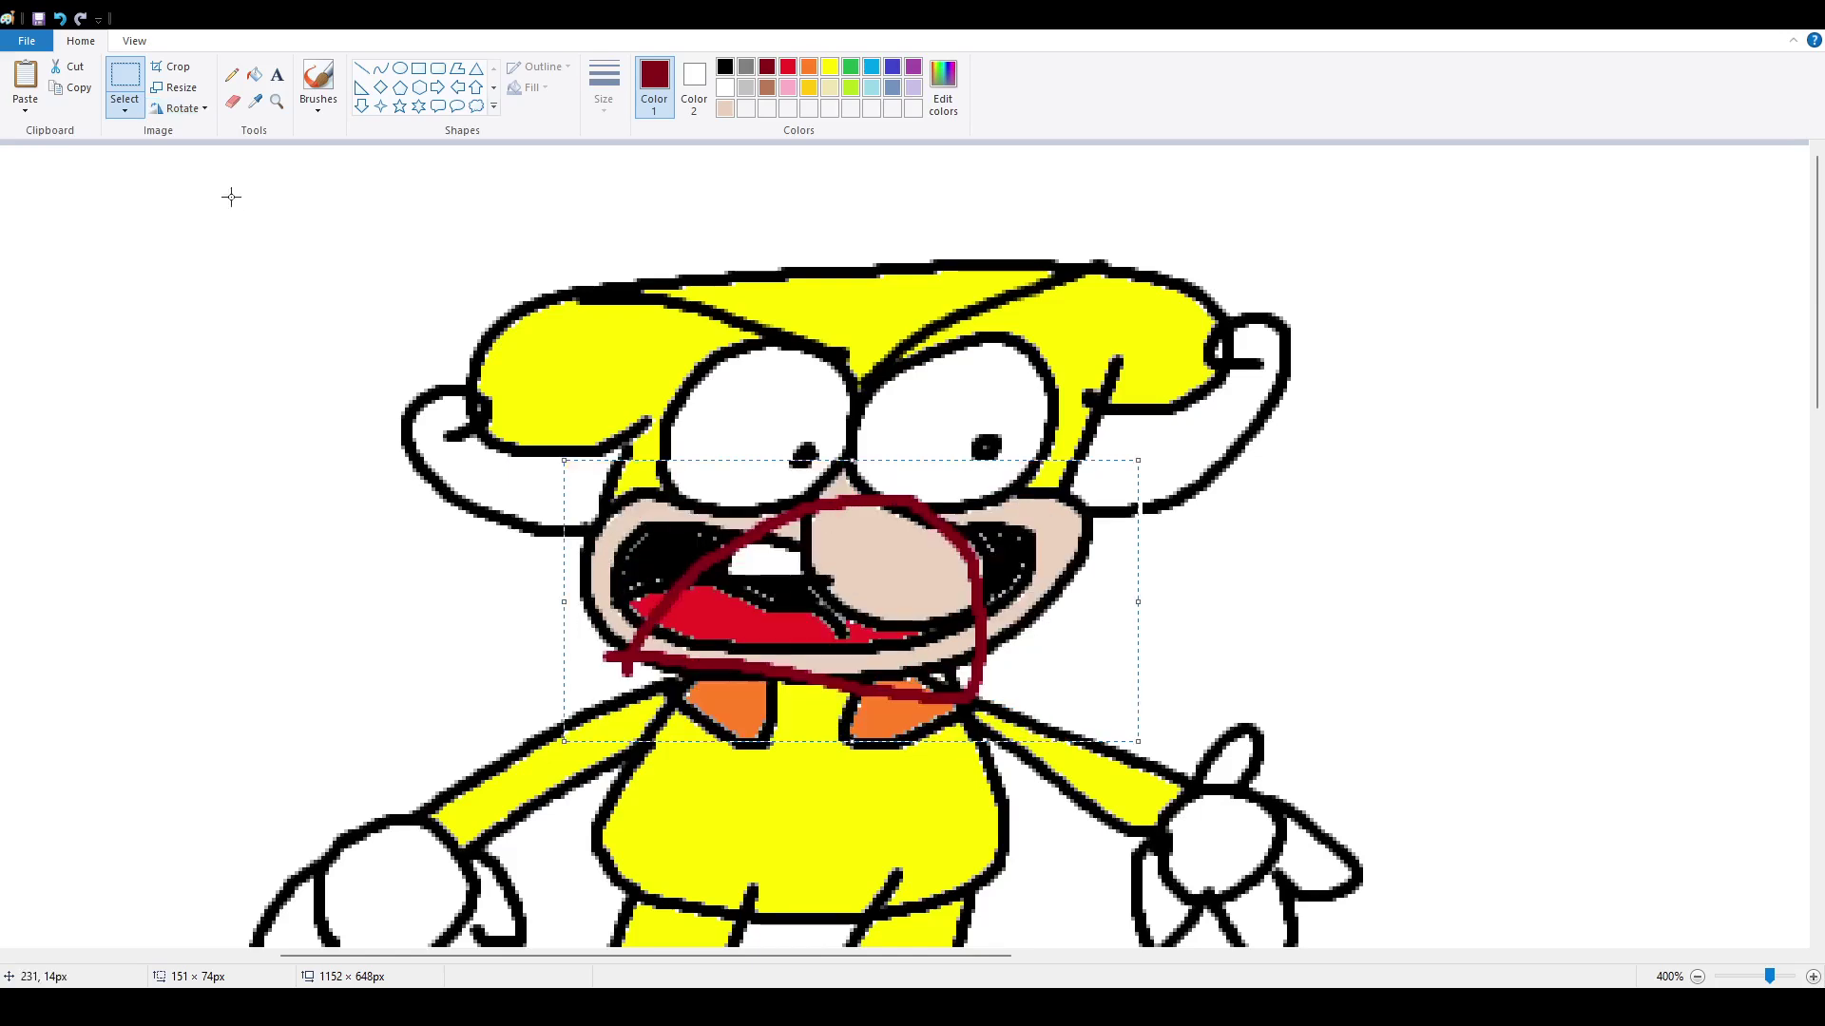
pyautogui.click(408, 299)
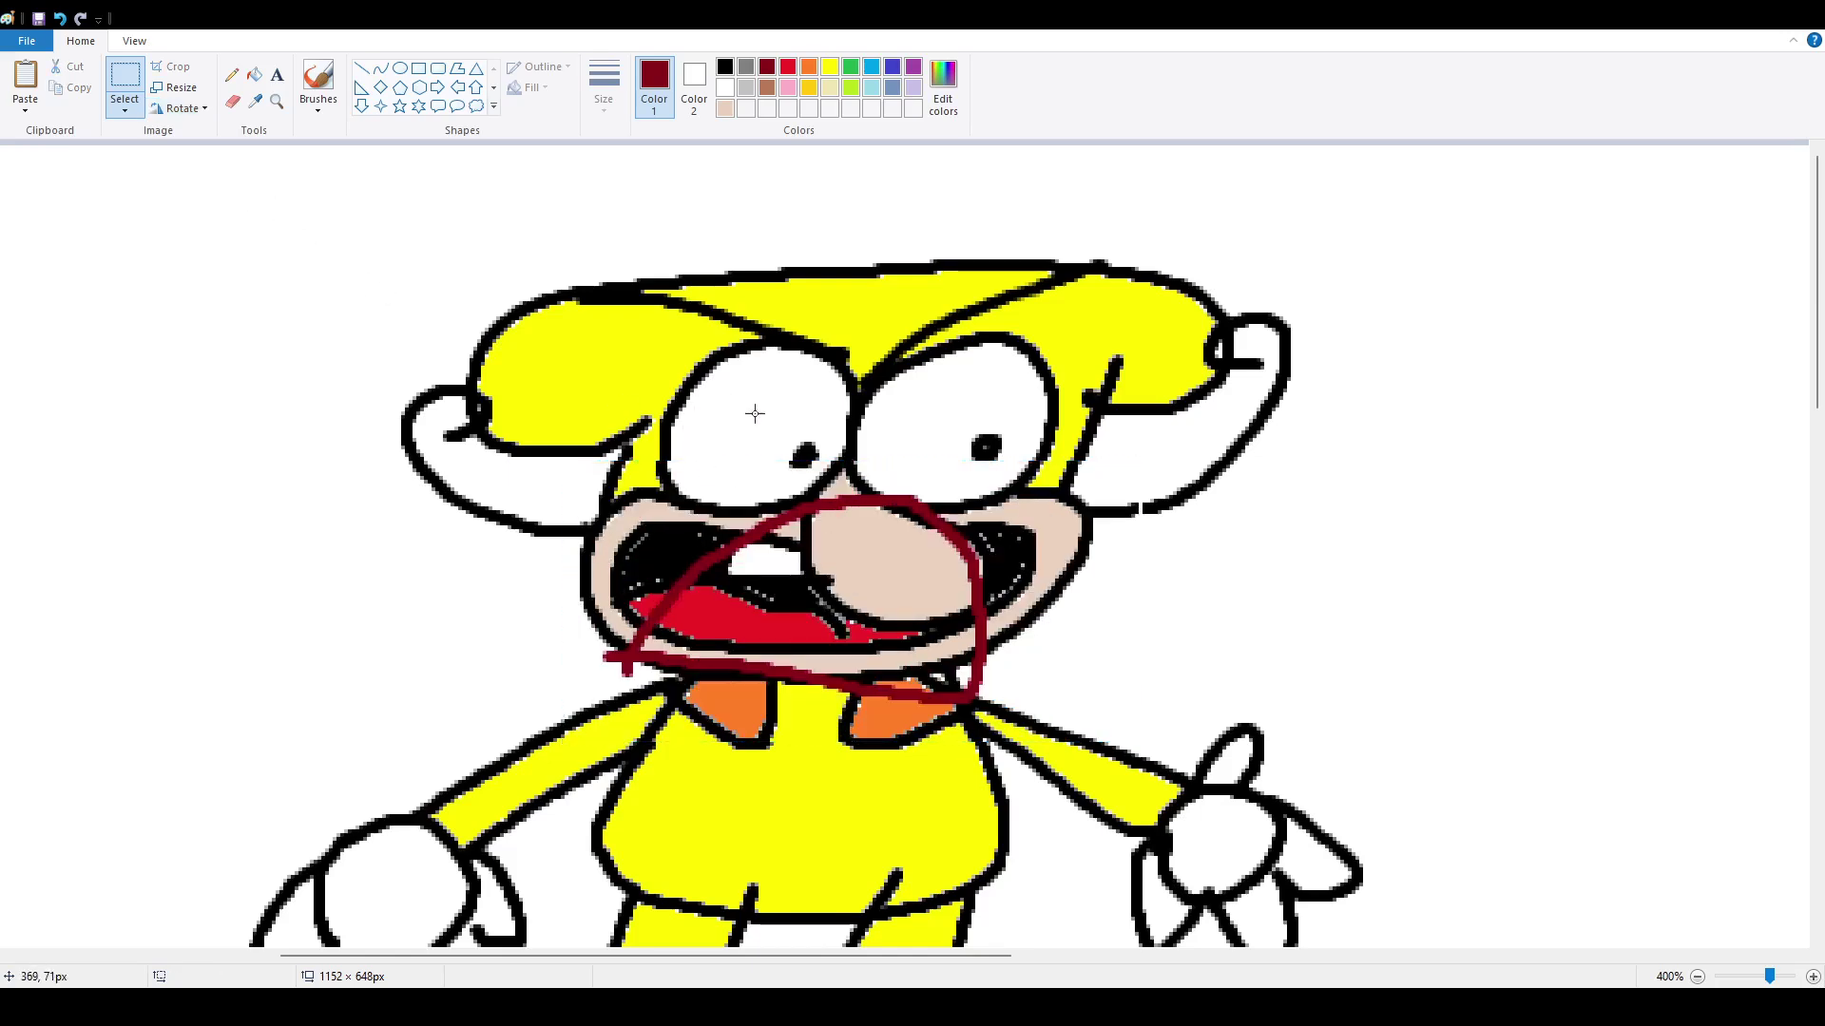
# - Shift one of the yellow character's pupils across its eye and the other one slightly lower
pyautogui.moveTo(755, 416)
pyautogui.mouseDown()
pyautogui.moveTo(832, 484)
pyautogui.moveTo(749, 433)
pyautogui.mouseUp()
pyautogui.moveTo(928, 407); pyautogui.dragTo(990, 474)
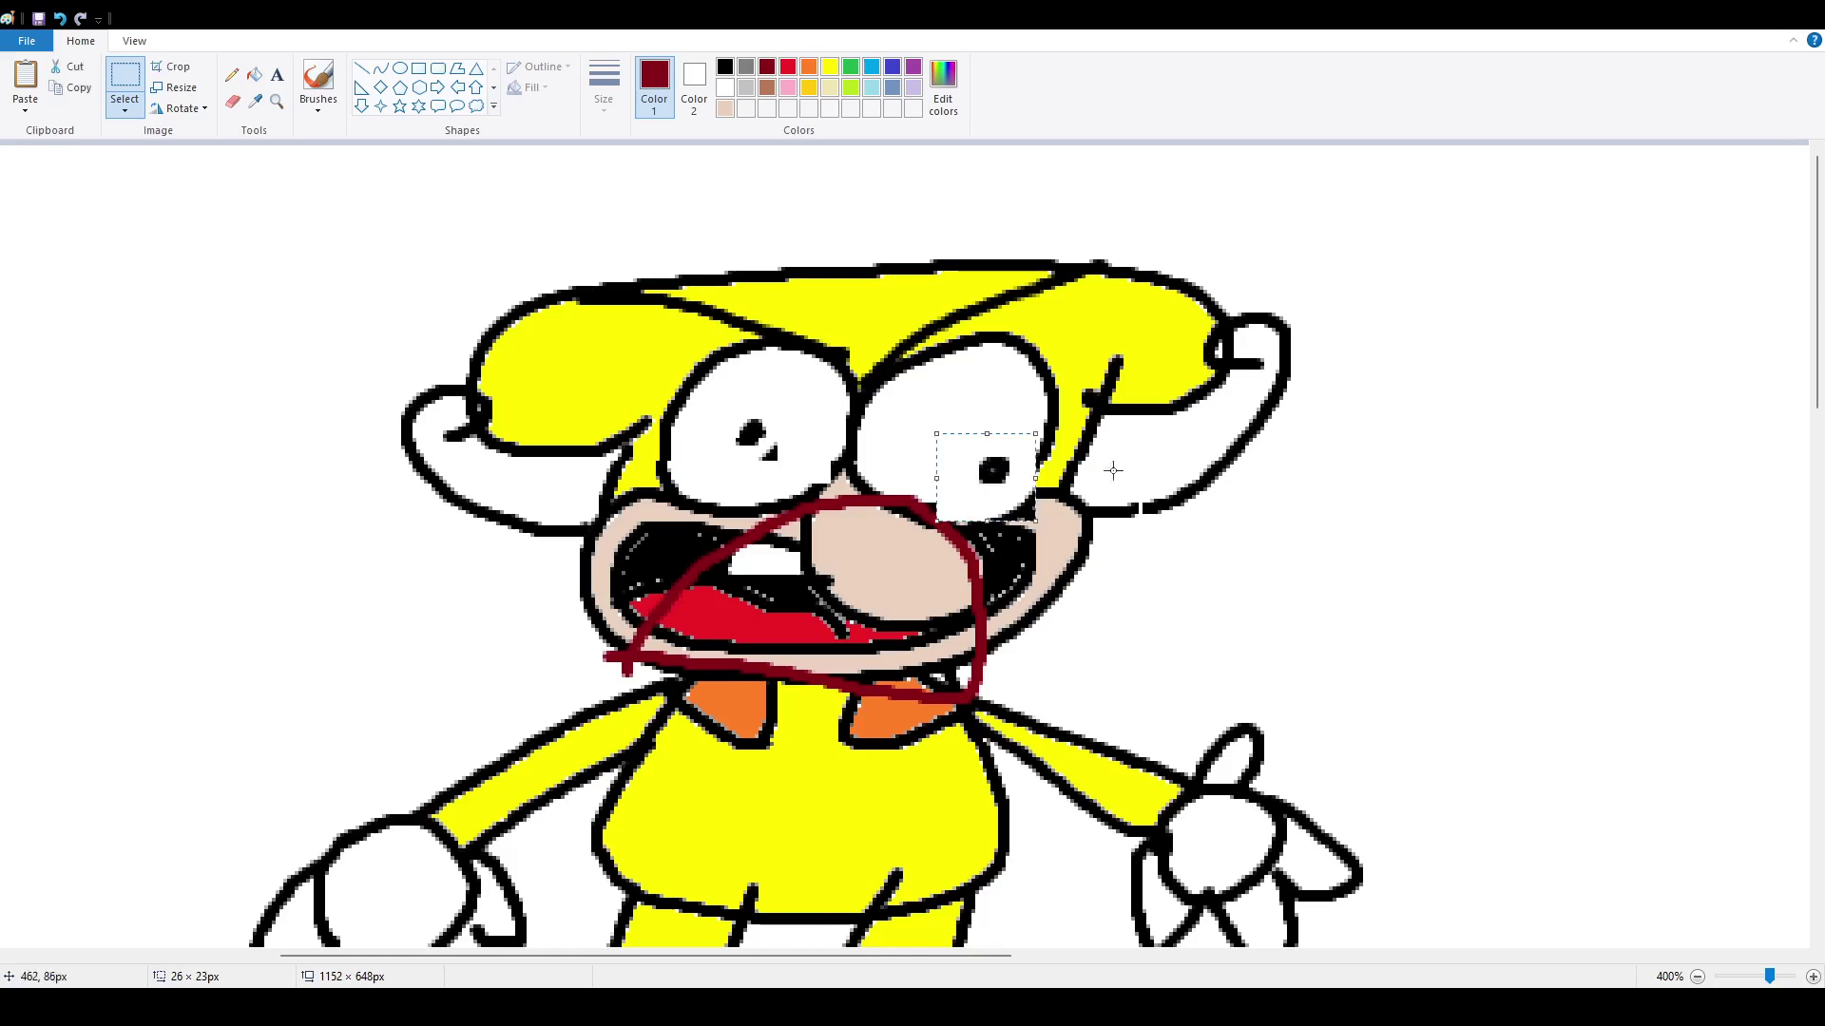
pyautogui.click(1326, 515)
# - Select the area around the yellow character's mouth and bow tie and flip it vertically in place
pyautogui.scroll(-2, 855, 608)
pyautogui.moveTo(575, 494); pyautogui.dragTo(1054, 528)
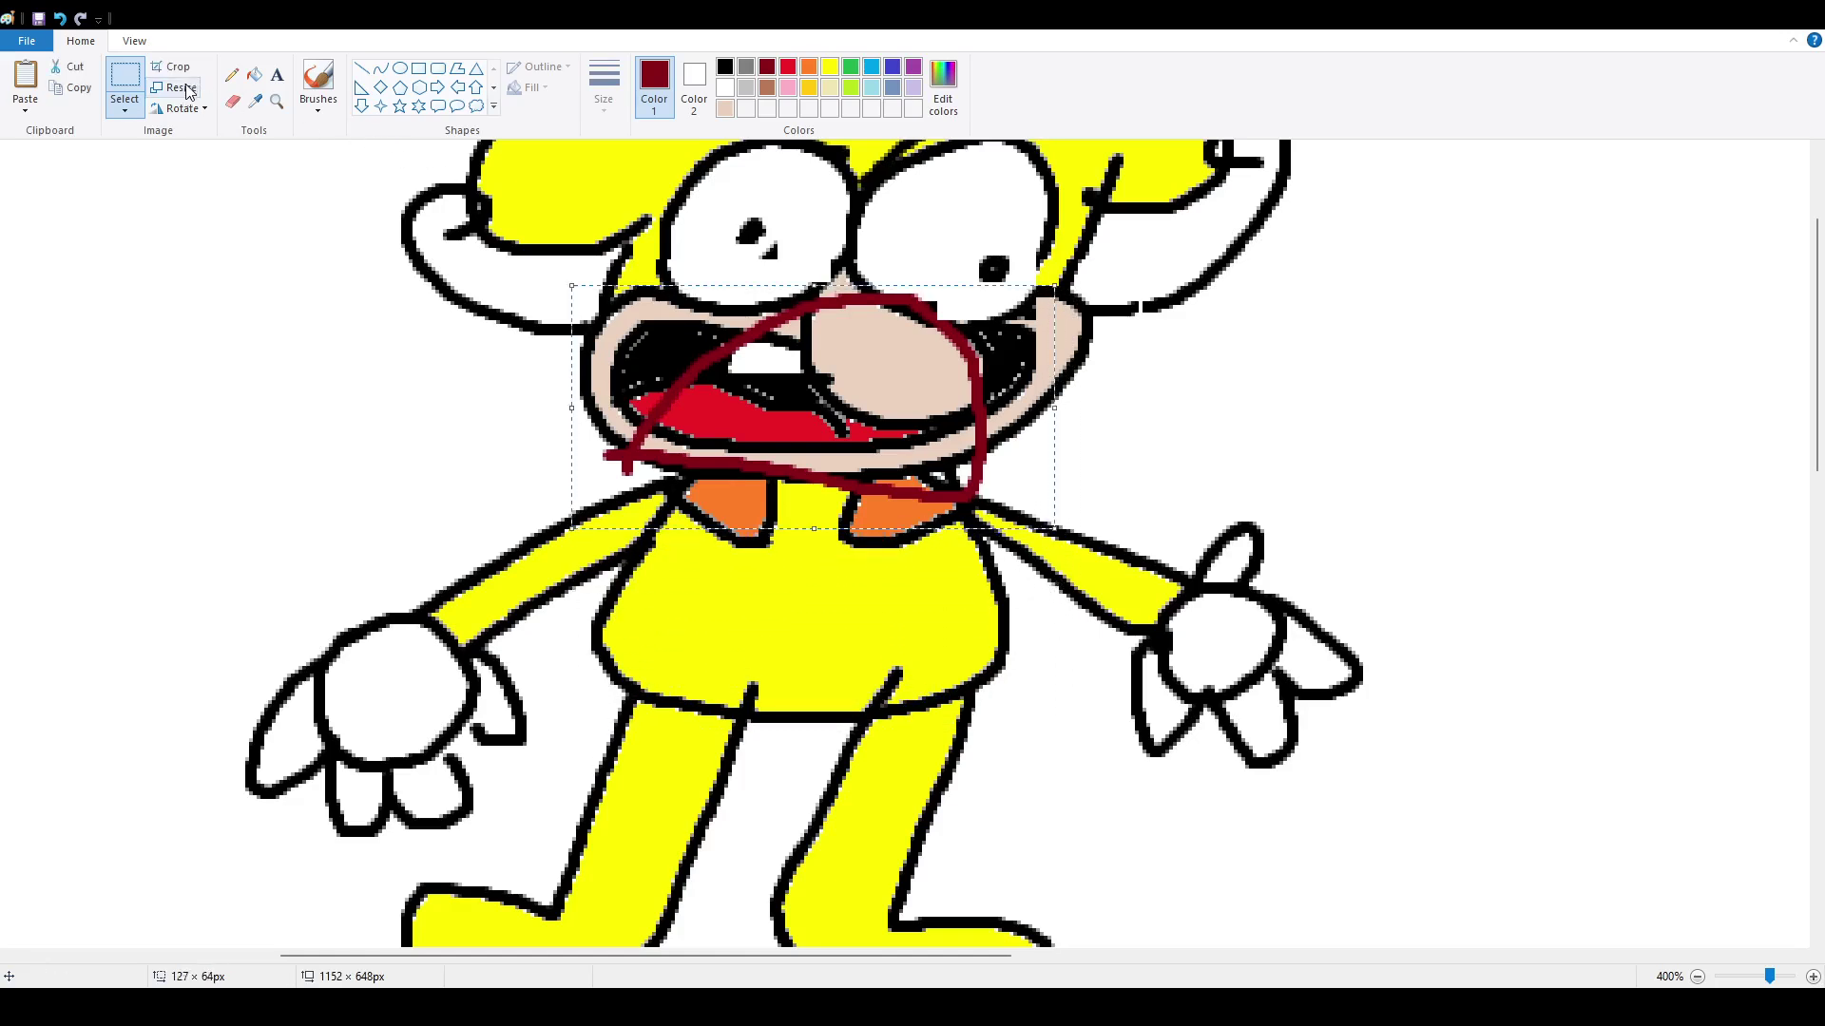
pyautogui.click(206, 204)
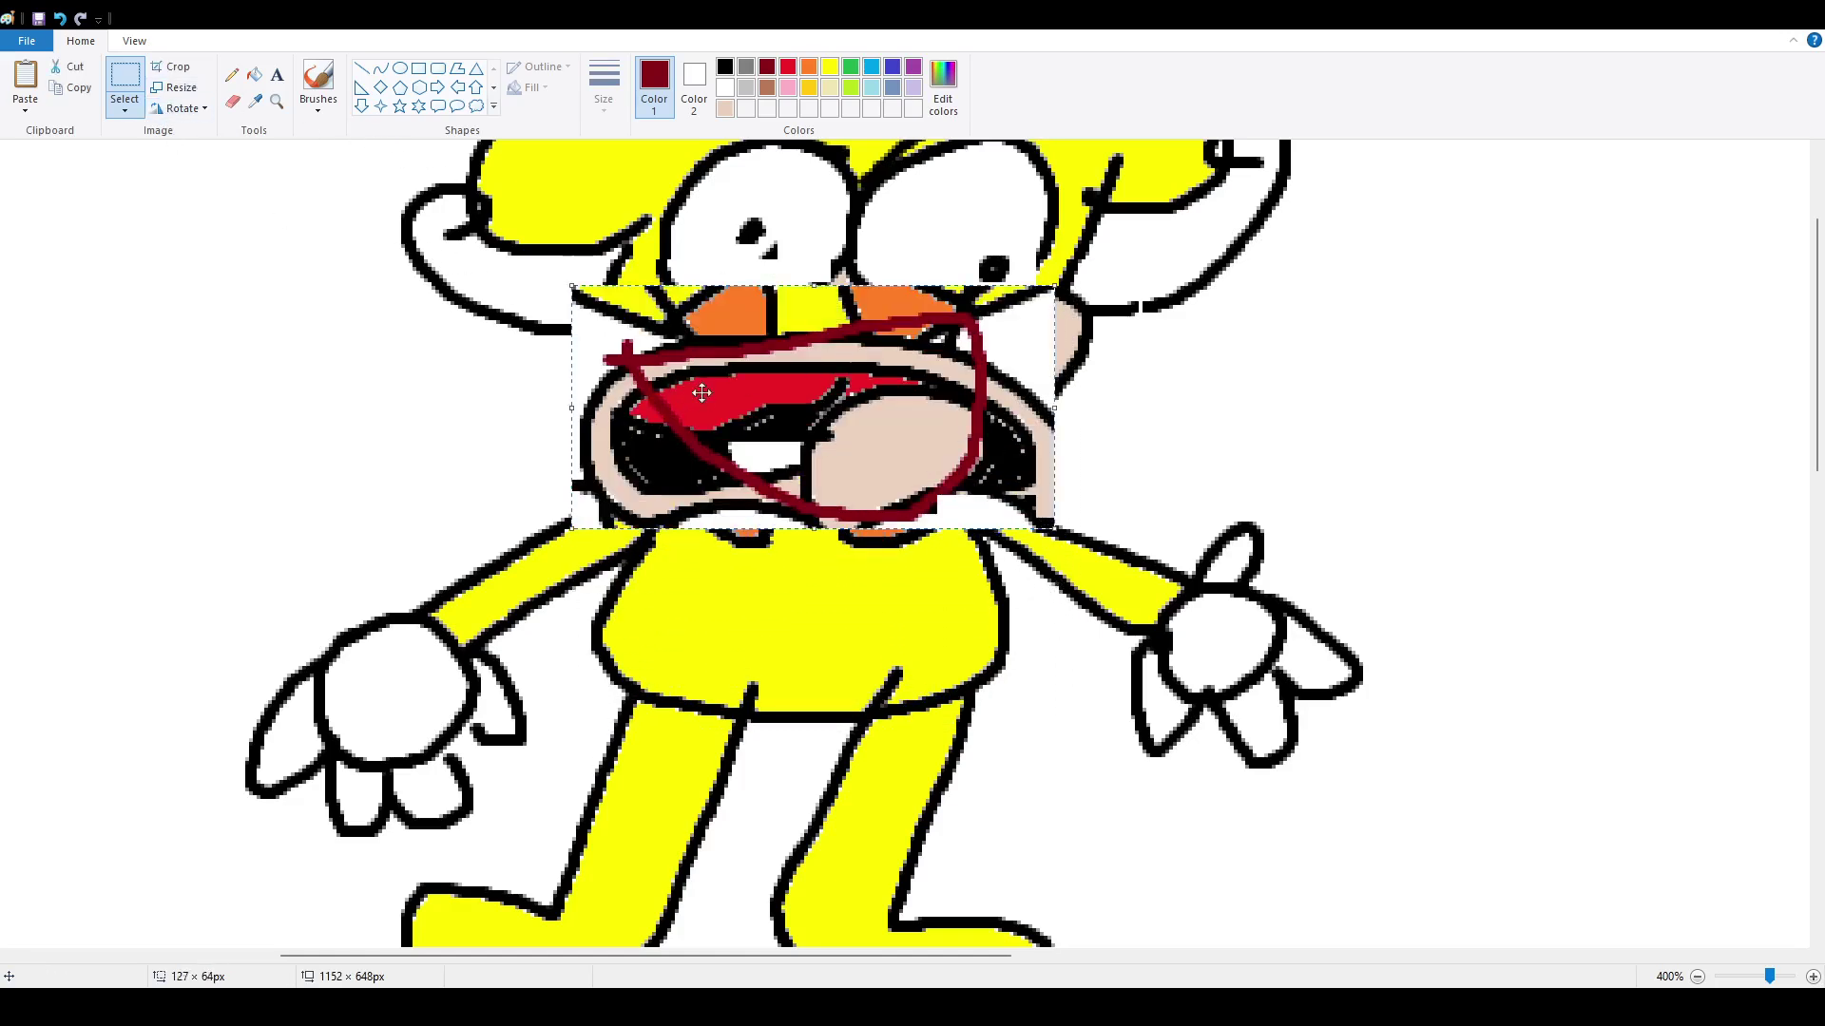
pyautogui.moveTo(702, 399)
pyautogui.mouseDown()
pyautogui.moveTo(718, 431)
pyautogui.moveTo(700, 390)
pyautogui.mouseUp()
pyautogui.click(1113, 376)
# - Select the upside-down pink character, flip it vertically so it stands upright, and move it closer to the yellow character
pyautogui.click(134, 41)
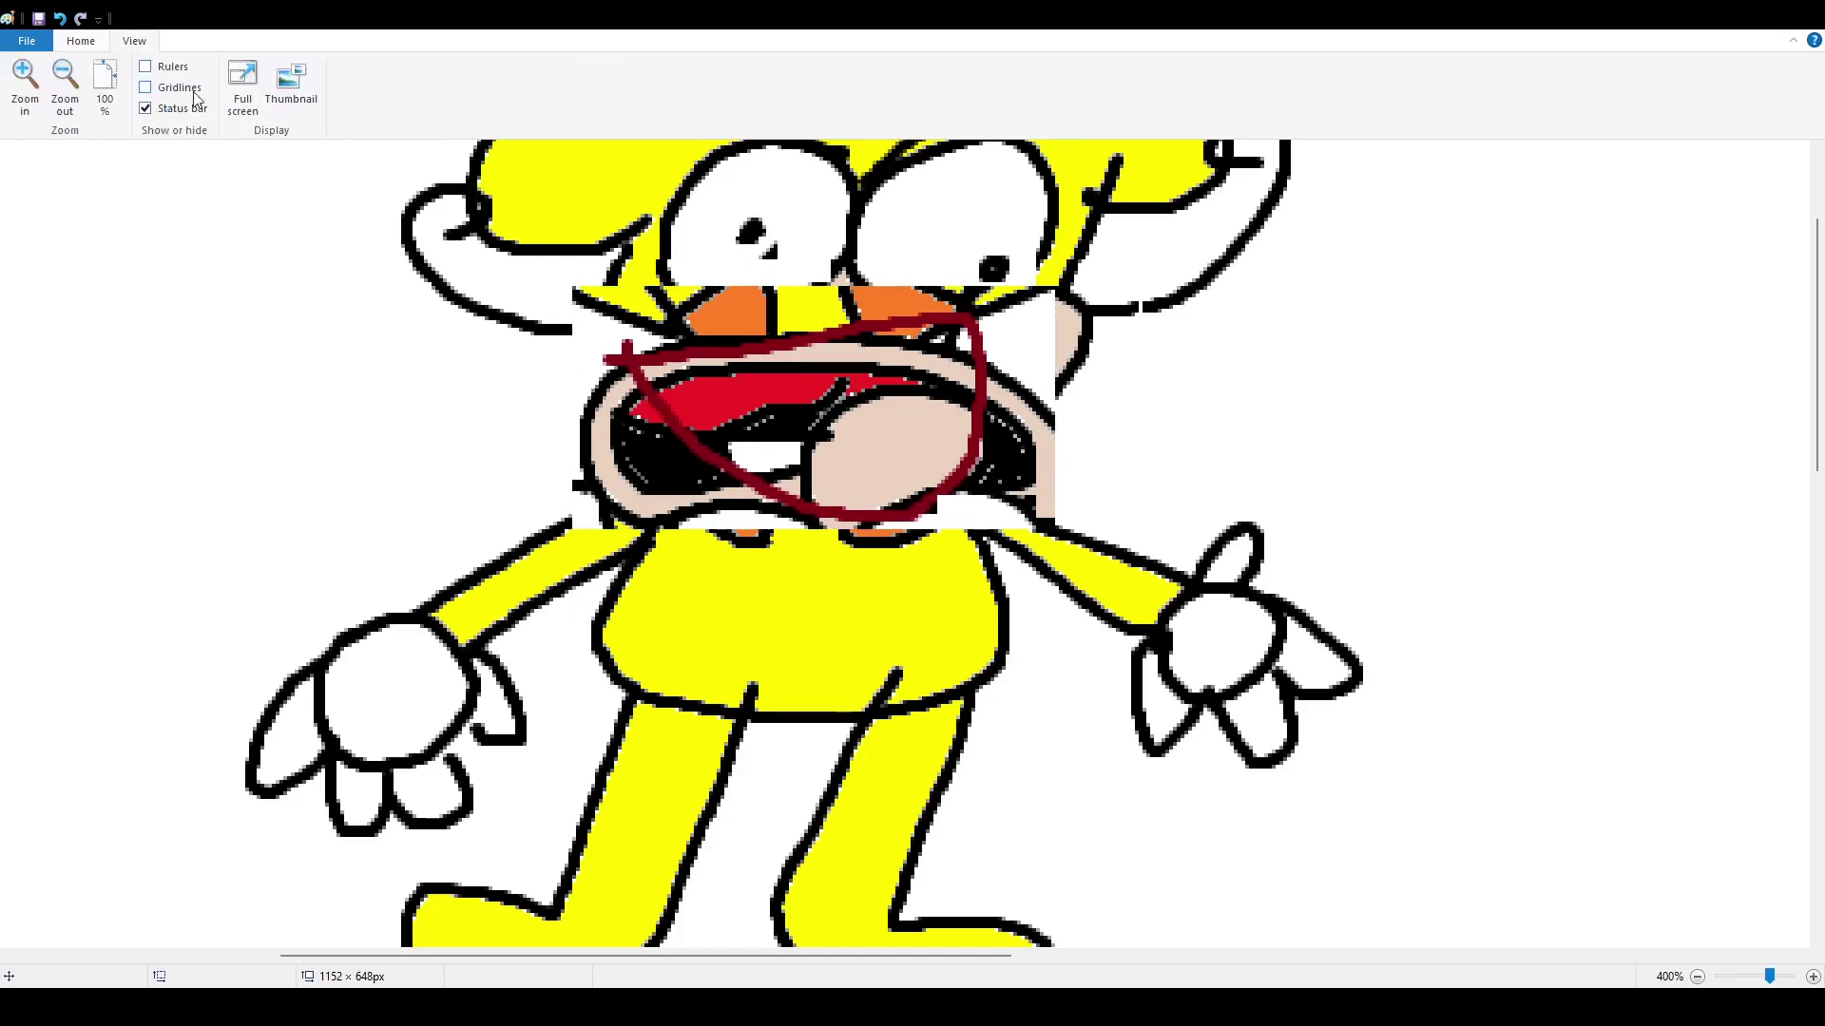
pyautogui.click(77, 80)
pyautogui.click(77, 80)
pyautogui.scroll(1, 380, 215)
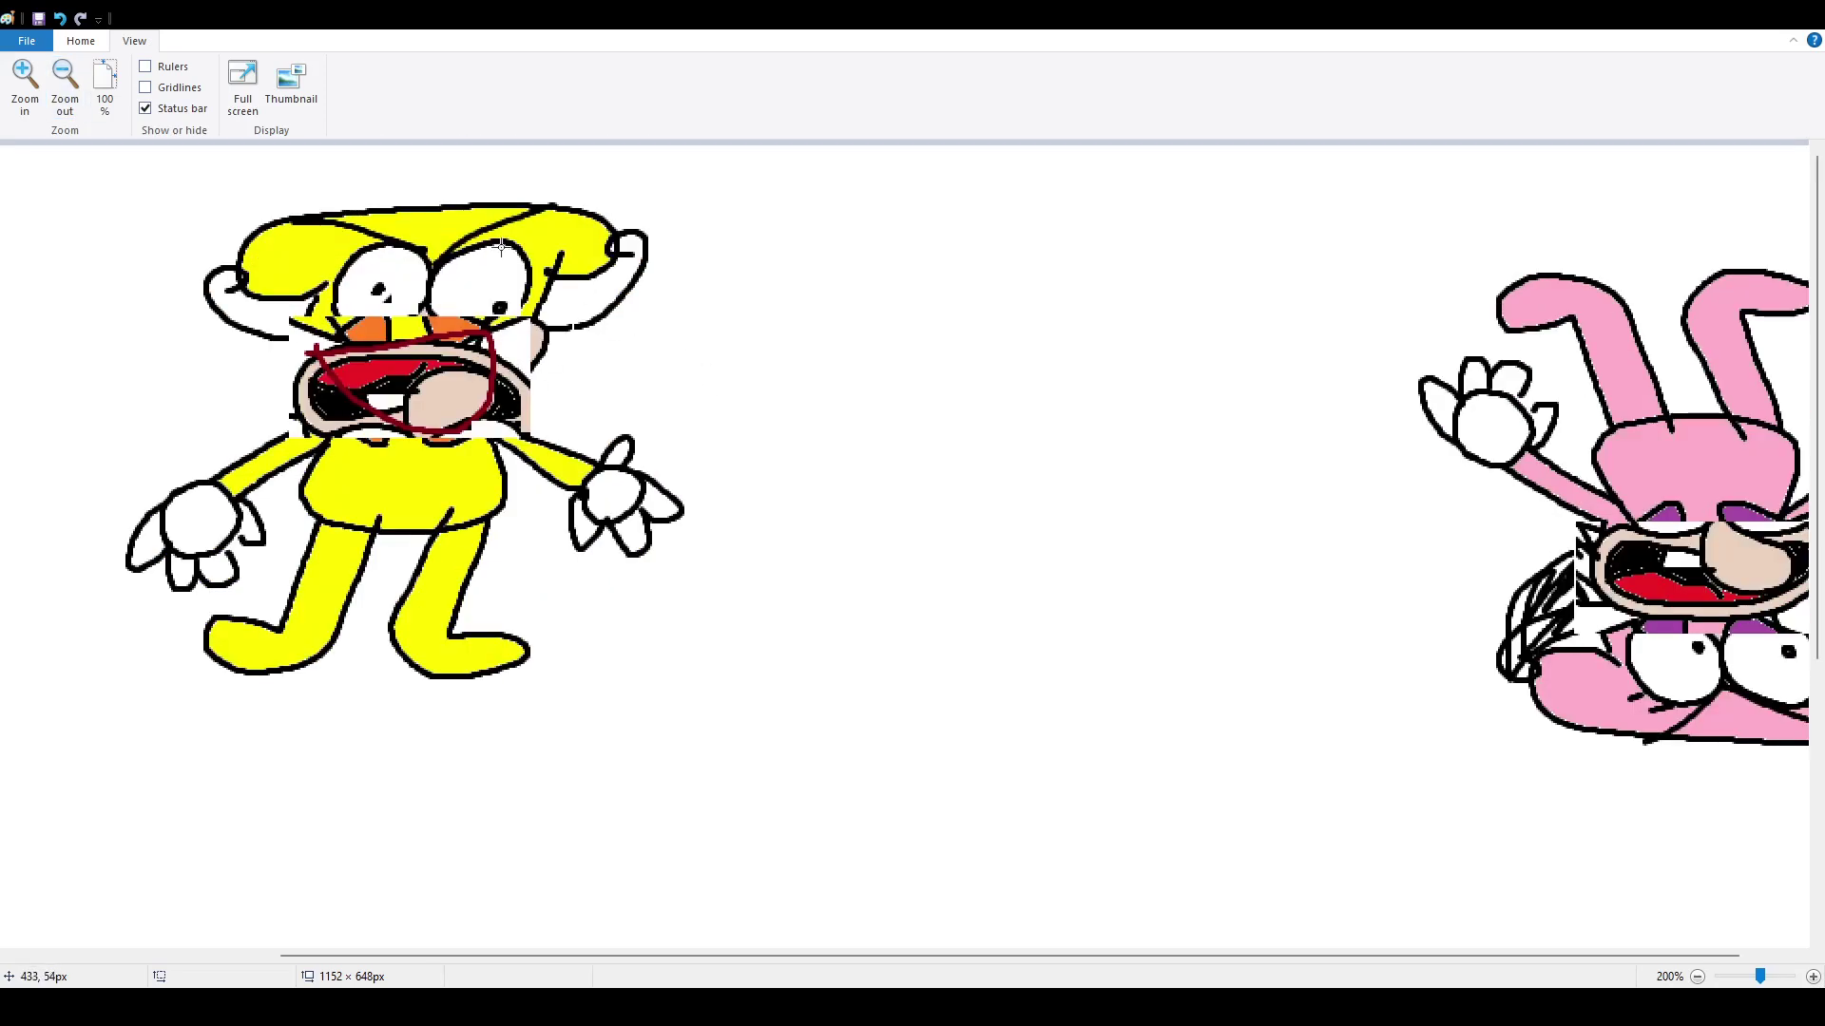
pyautogui.click(104, 85)
pyautogui.moveTo(837, 174); pyautogui.dragTo(1100, 538)
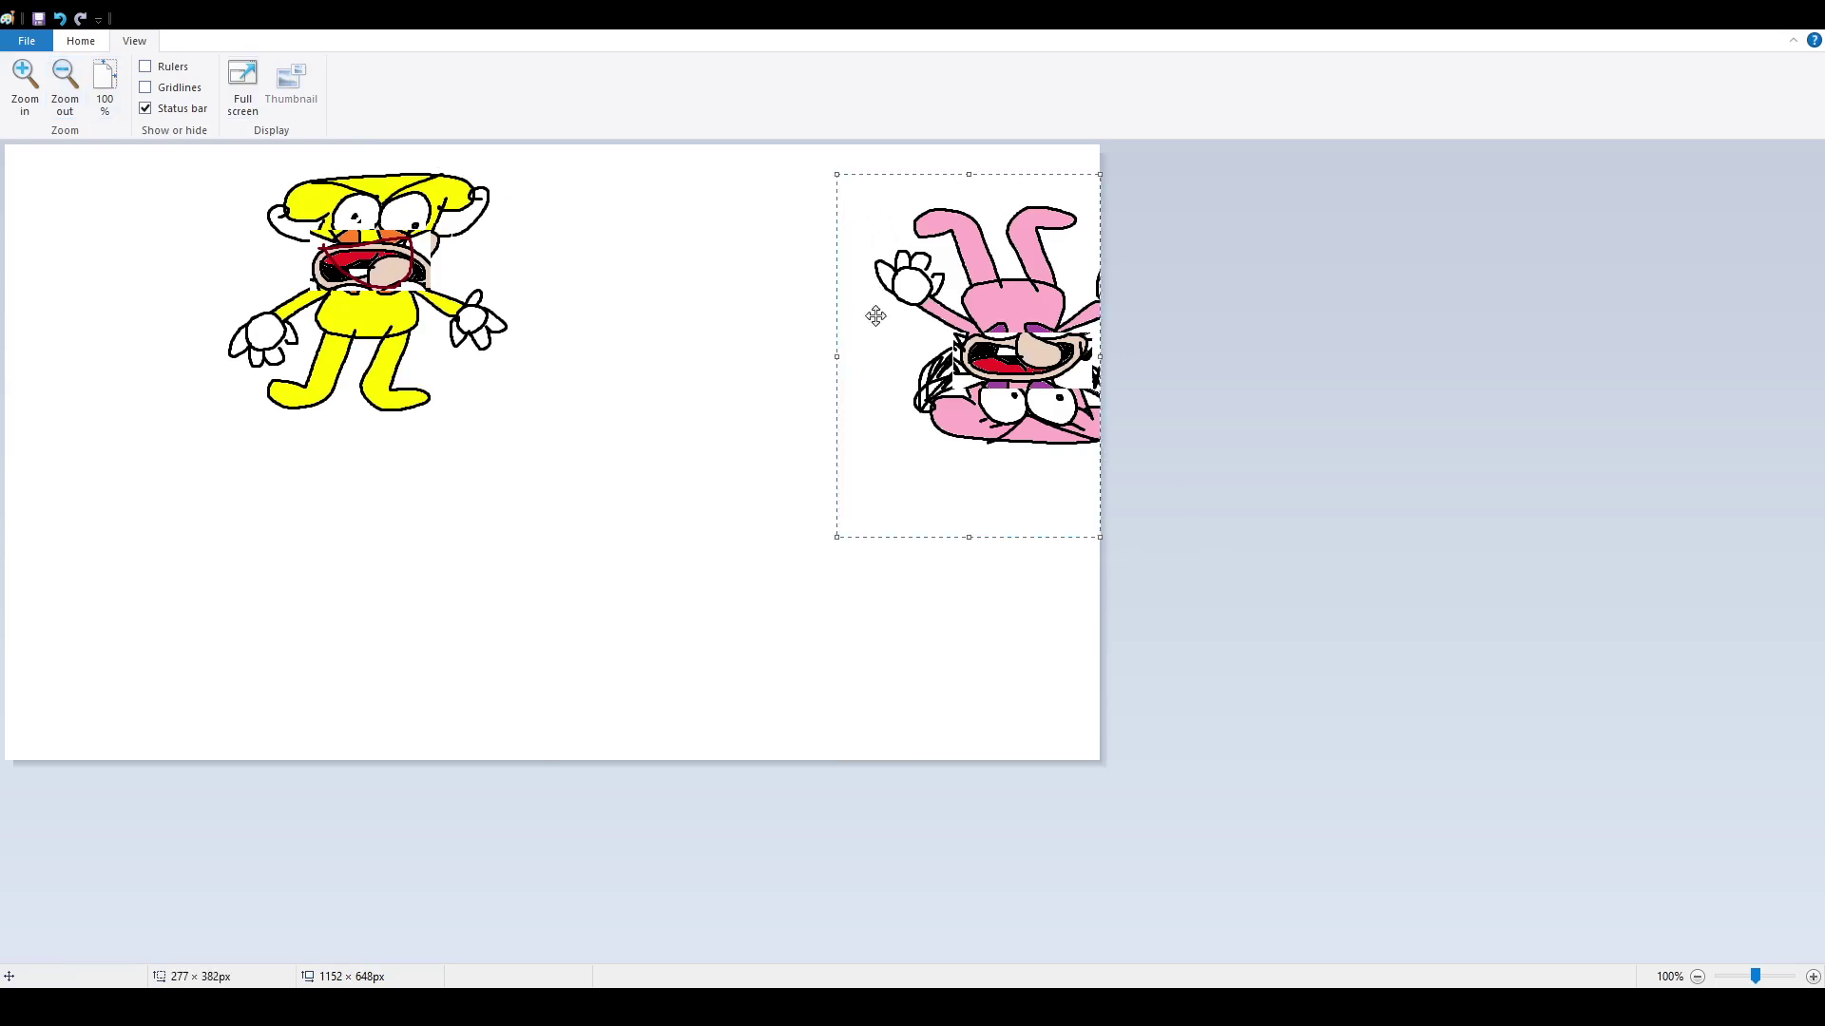
pyautogui.click(81, 41)
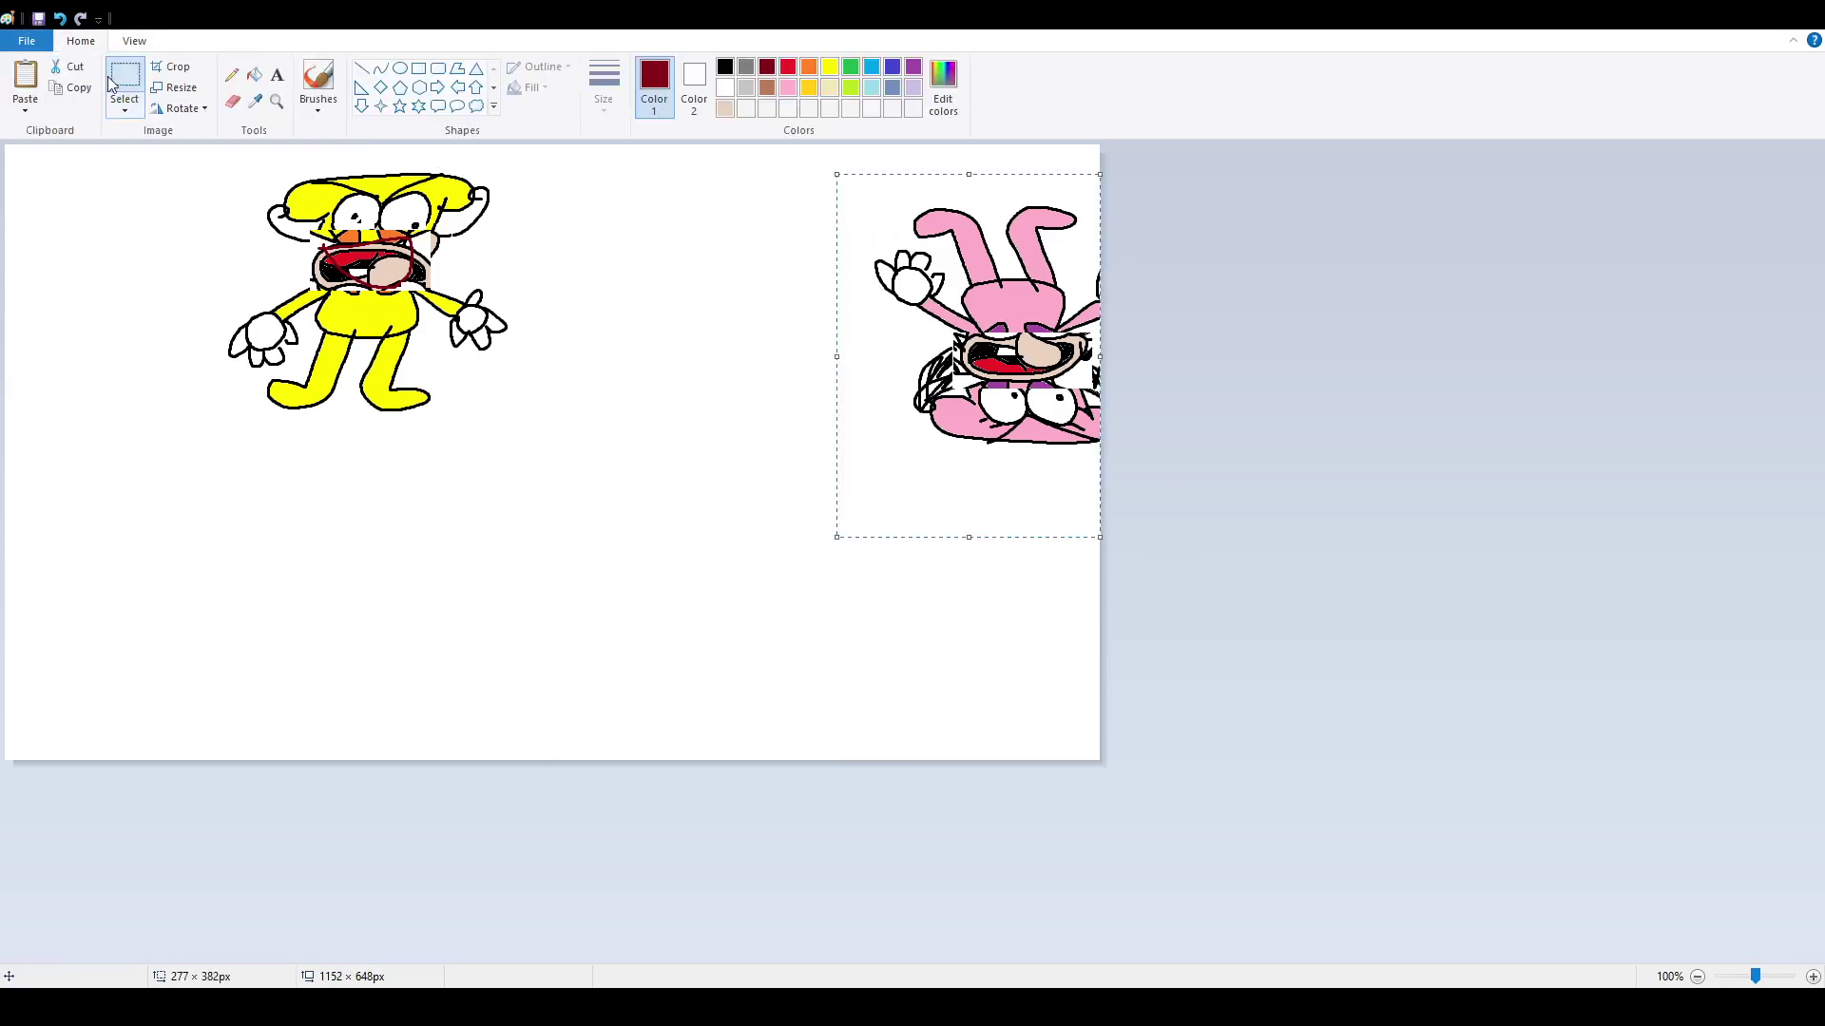
pyautogui.click(179, 107)
pyautogui.click(204, 204)
pyautogui.moveTo(988, 323); pyautogui.dragTo(747, 323)
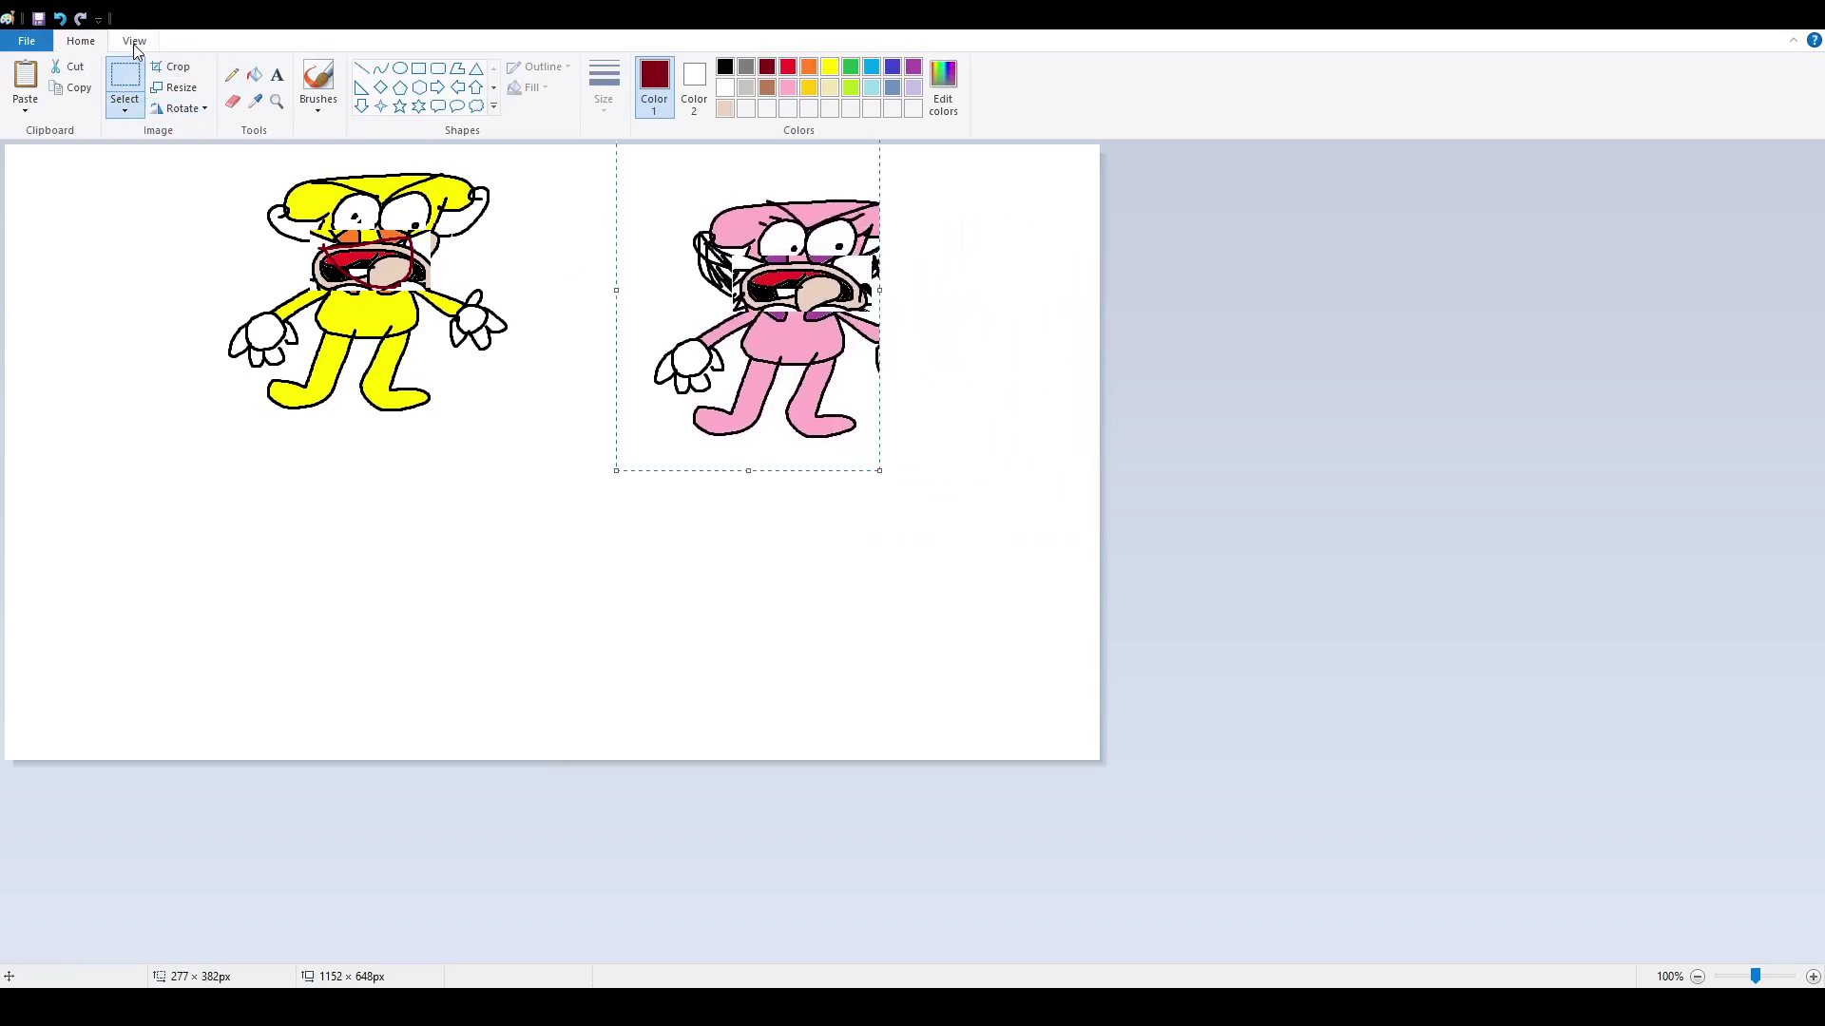
# - Flip the pink character horizontally and place it just beside the yellow character at about the same height
pyautogui.click(178, 107)
pyautogui.click(240, 223)
pyautogui.moveTo(790, 311); pyautogui.dragTo(756, 285)
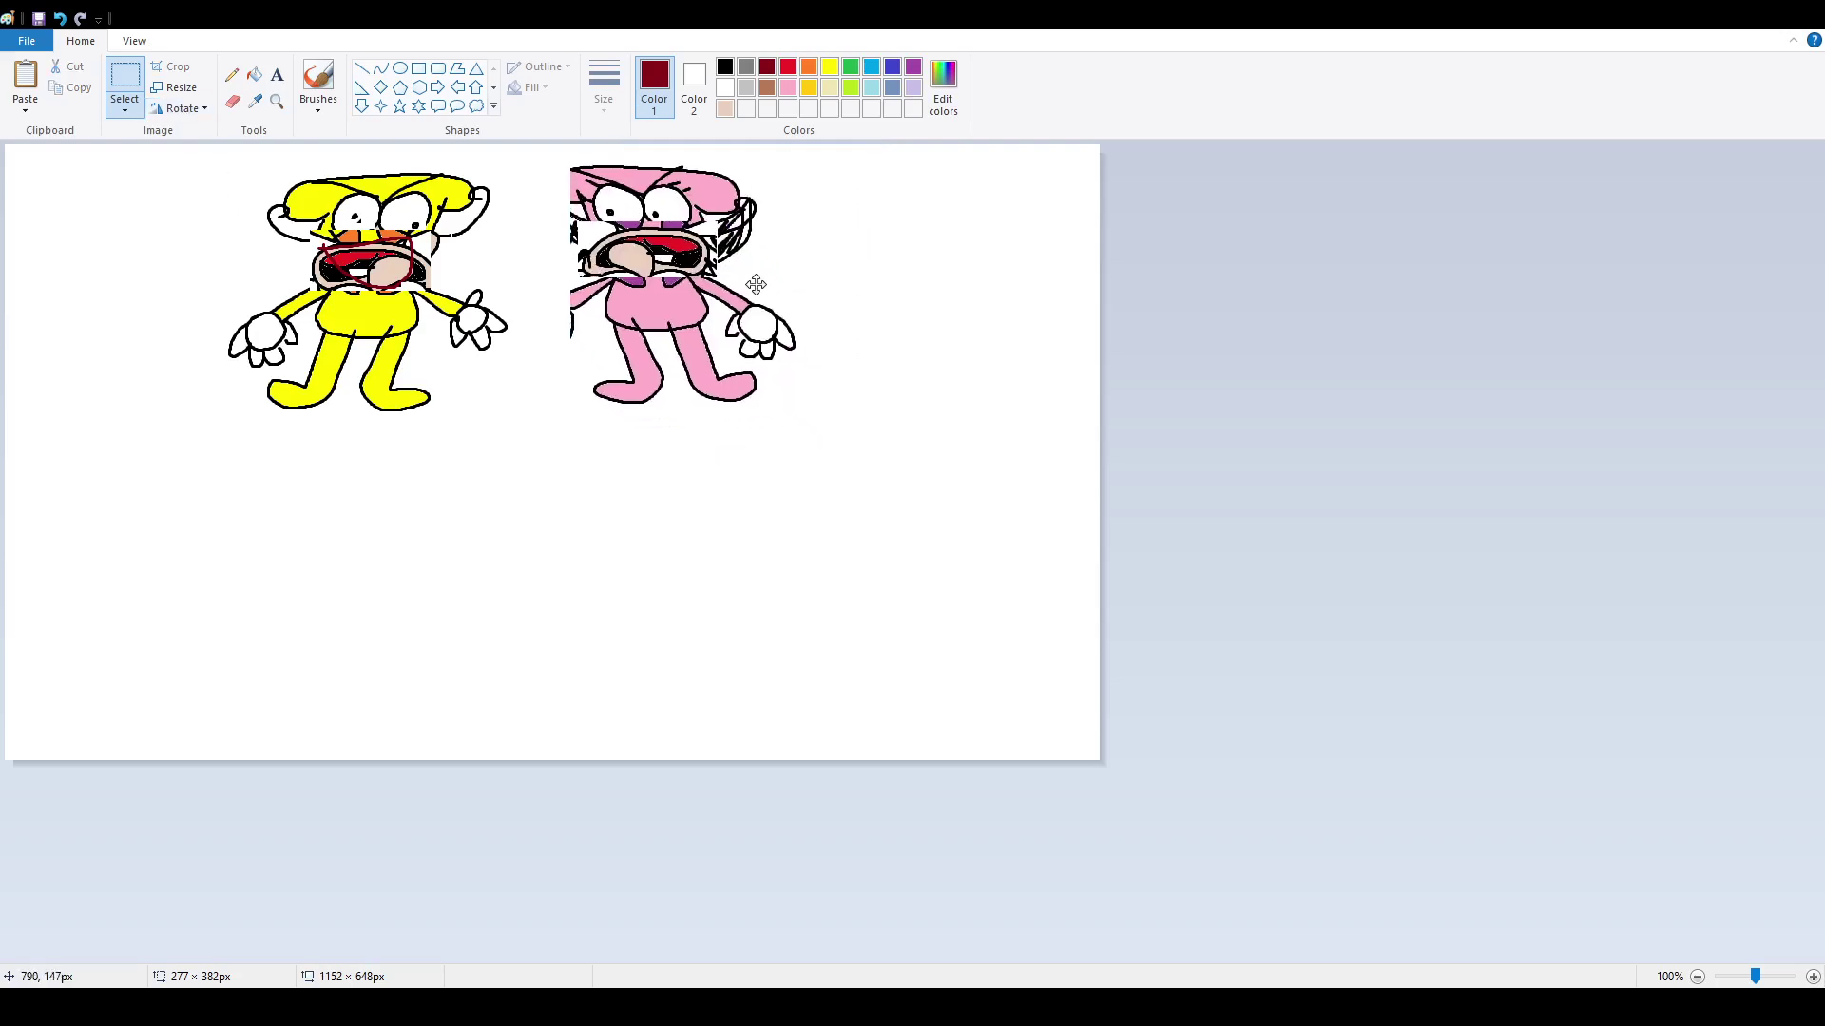
pyautogui.moveTo(977, 319); pyautogui.dragTo(981, 322)
# - Draw a black framed sign between the two characters with the Brush and hand-letter "Divorce!" in it across two lines
pyautogui.click(134, 43)
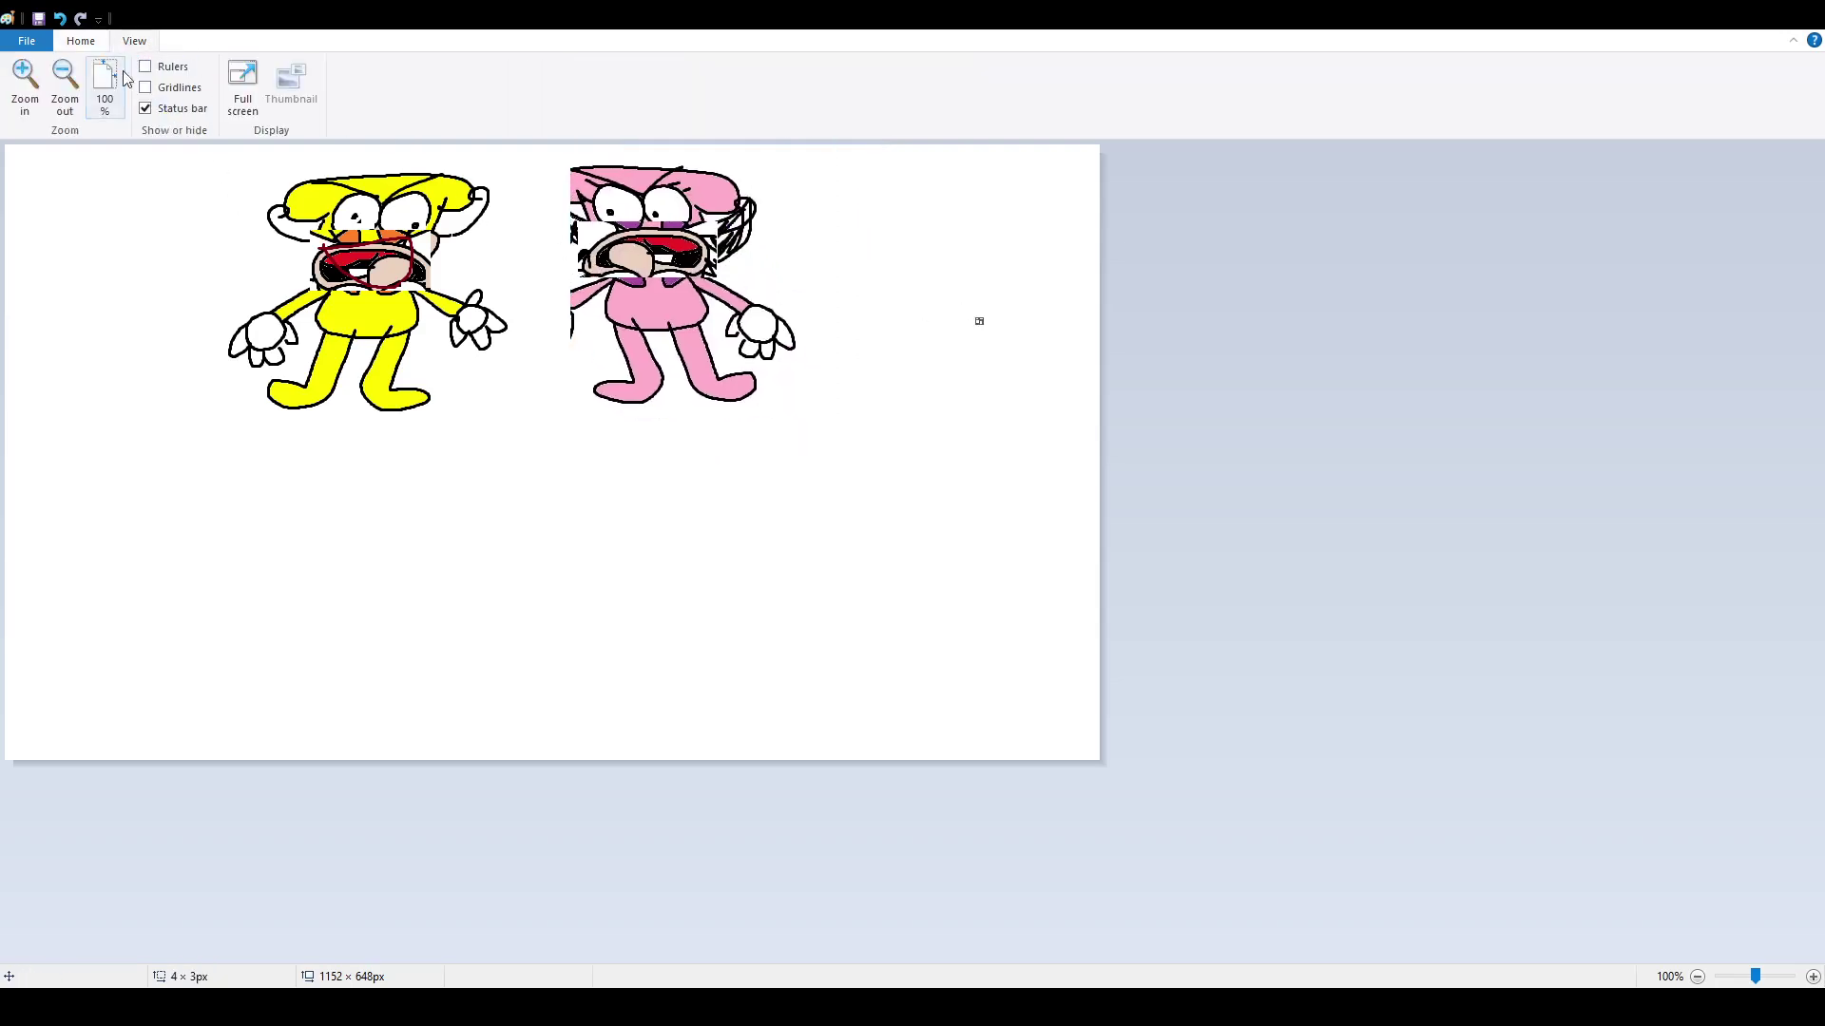
pyautogui.click(25, 80)
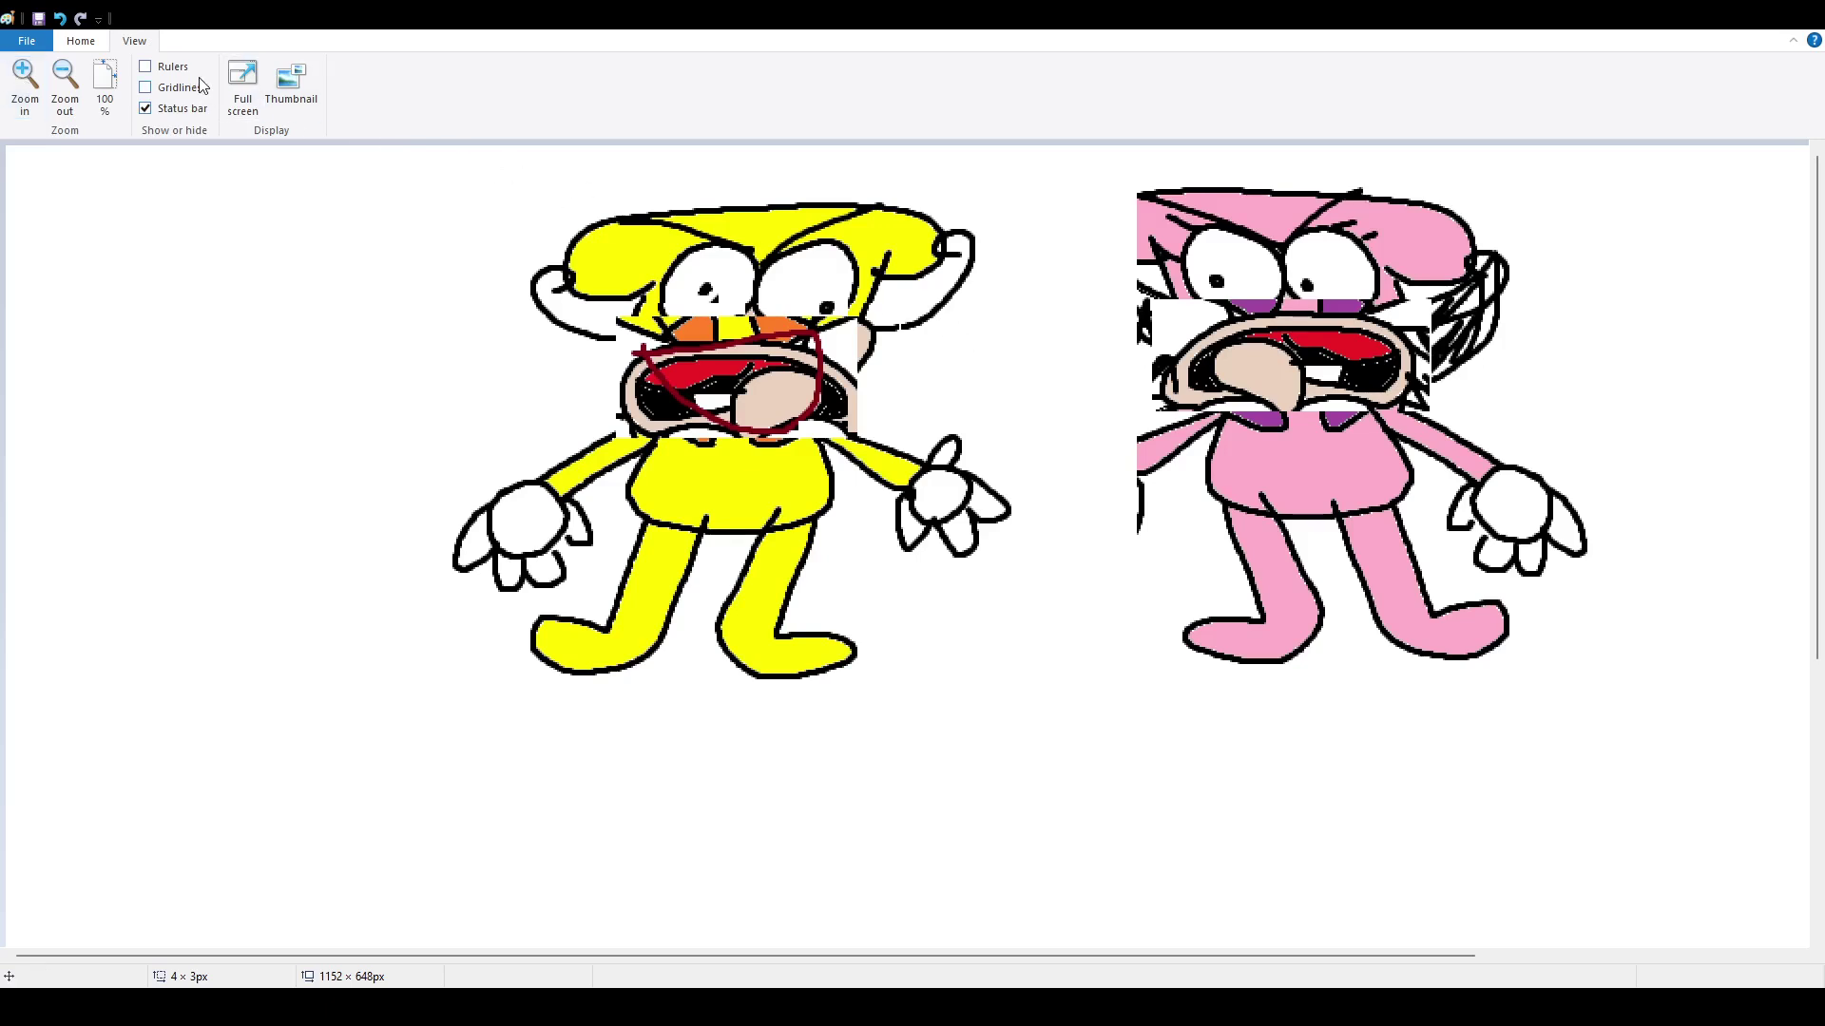
pyautogui.click(81, 41)
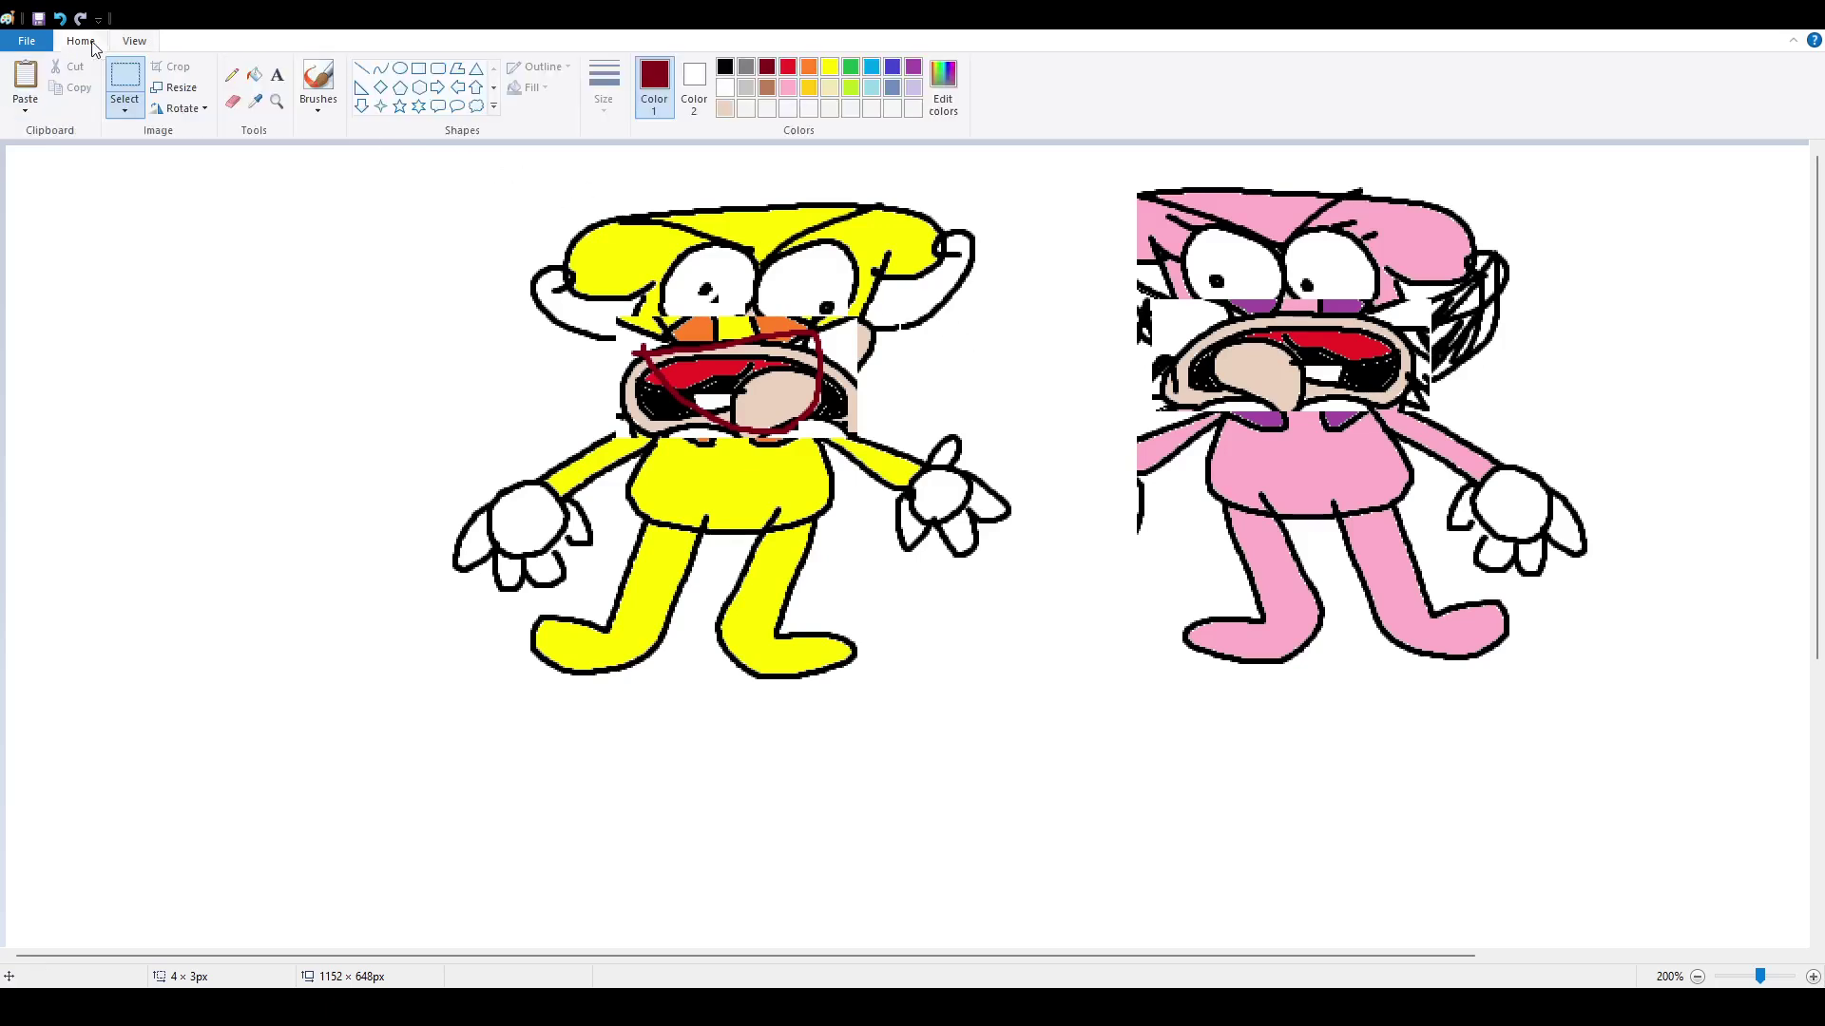
pyautogui.click(318, 81)
pyautogui.click(724, 66)
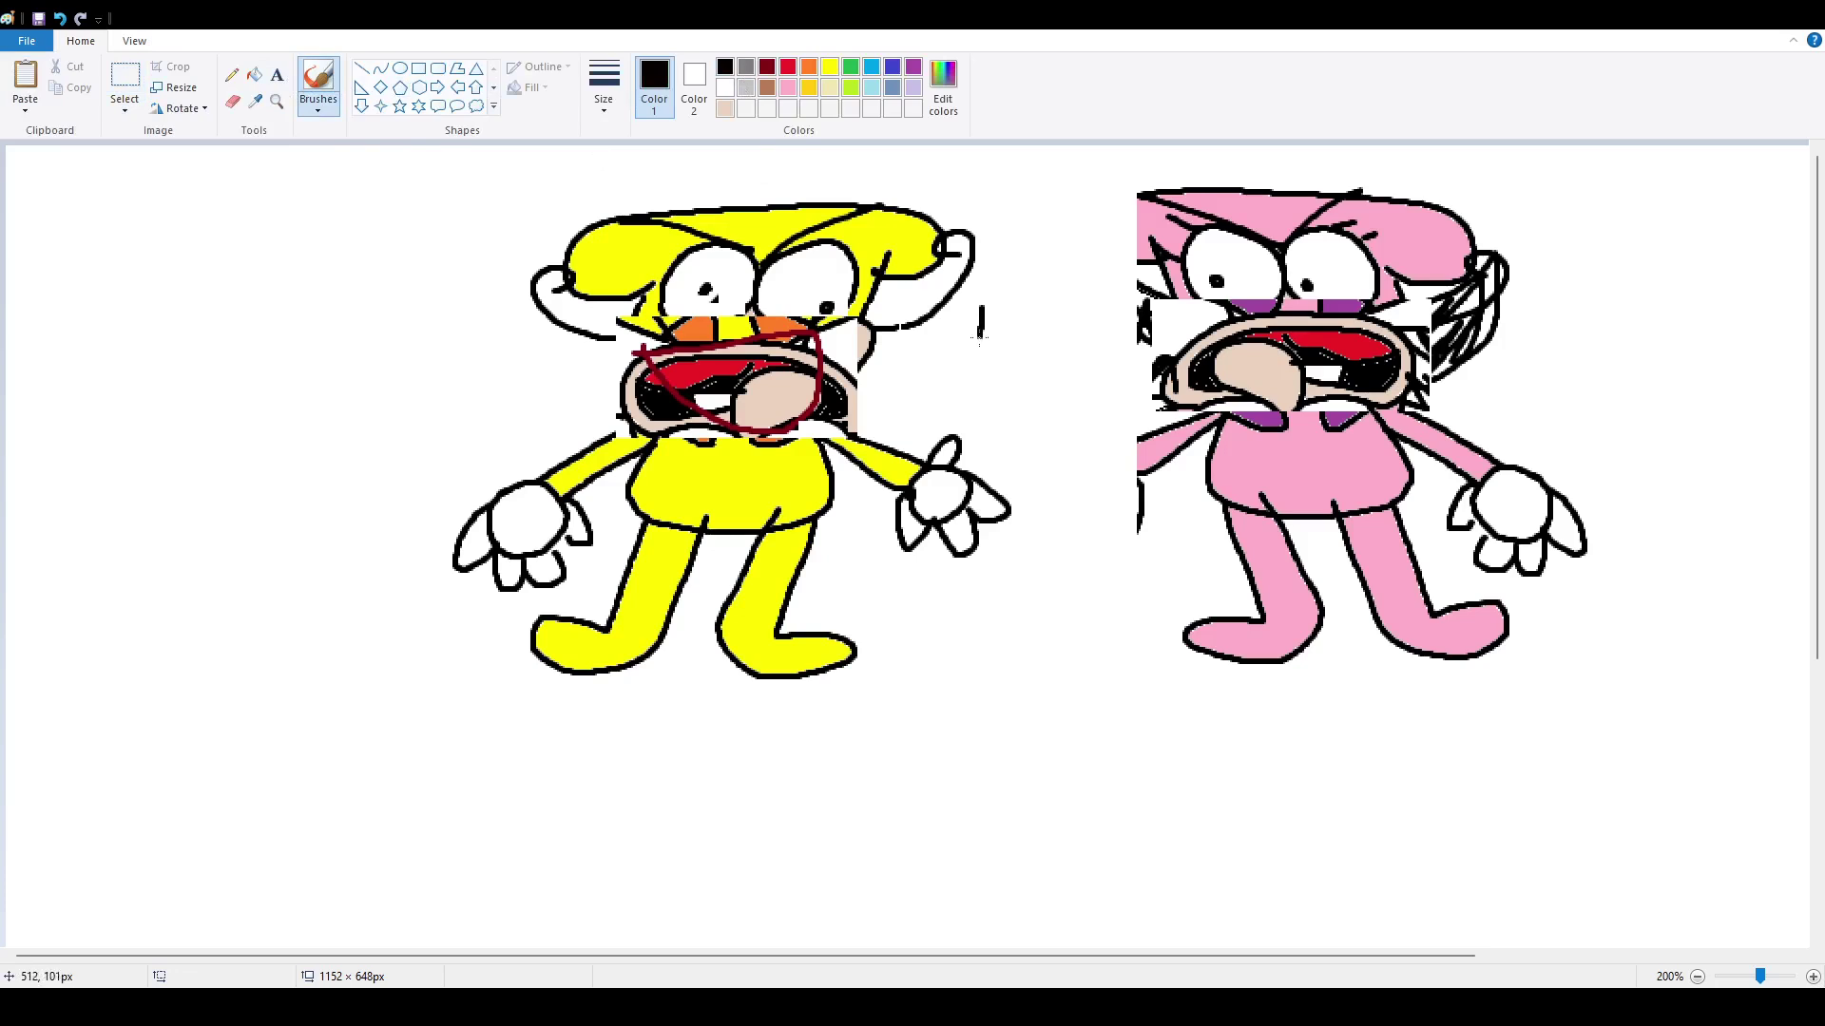
pyautogui.moveTo(981, 338)
pyautogui.mouseDown()
pyautogui.moveTo(977, 448)
pyautogui.moveTo(1037, 469)
pyautogui.moveTo(1135, 460)
pyautogui.moveTo(1134, 296)
pyautogui.moveTo(984, 301)
pyautogui.moveTo(991, 397)
pyautogui.mouseUp()
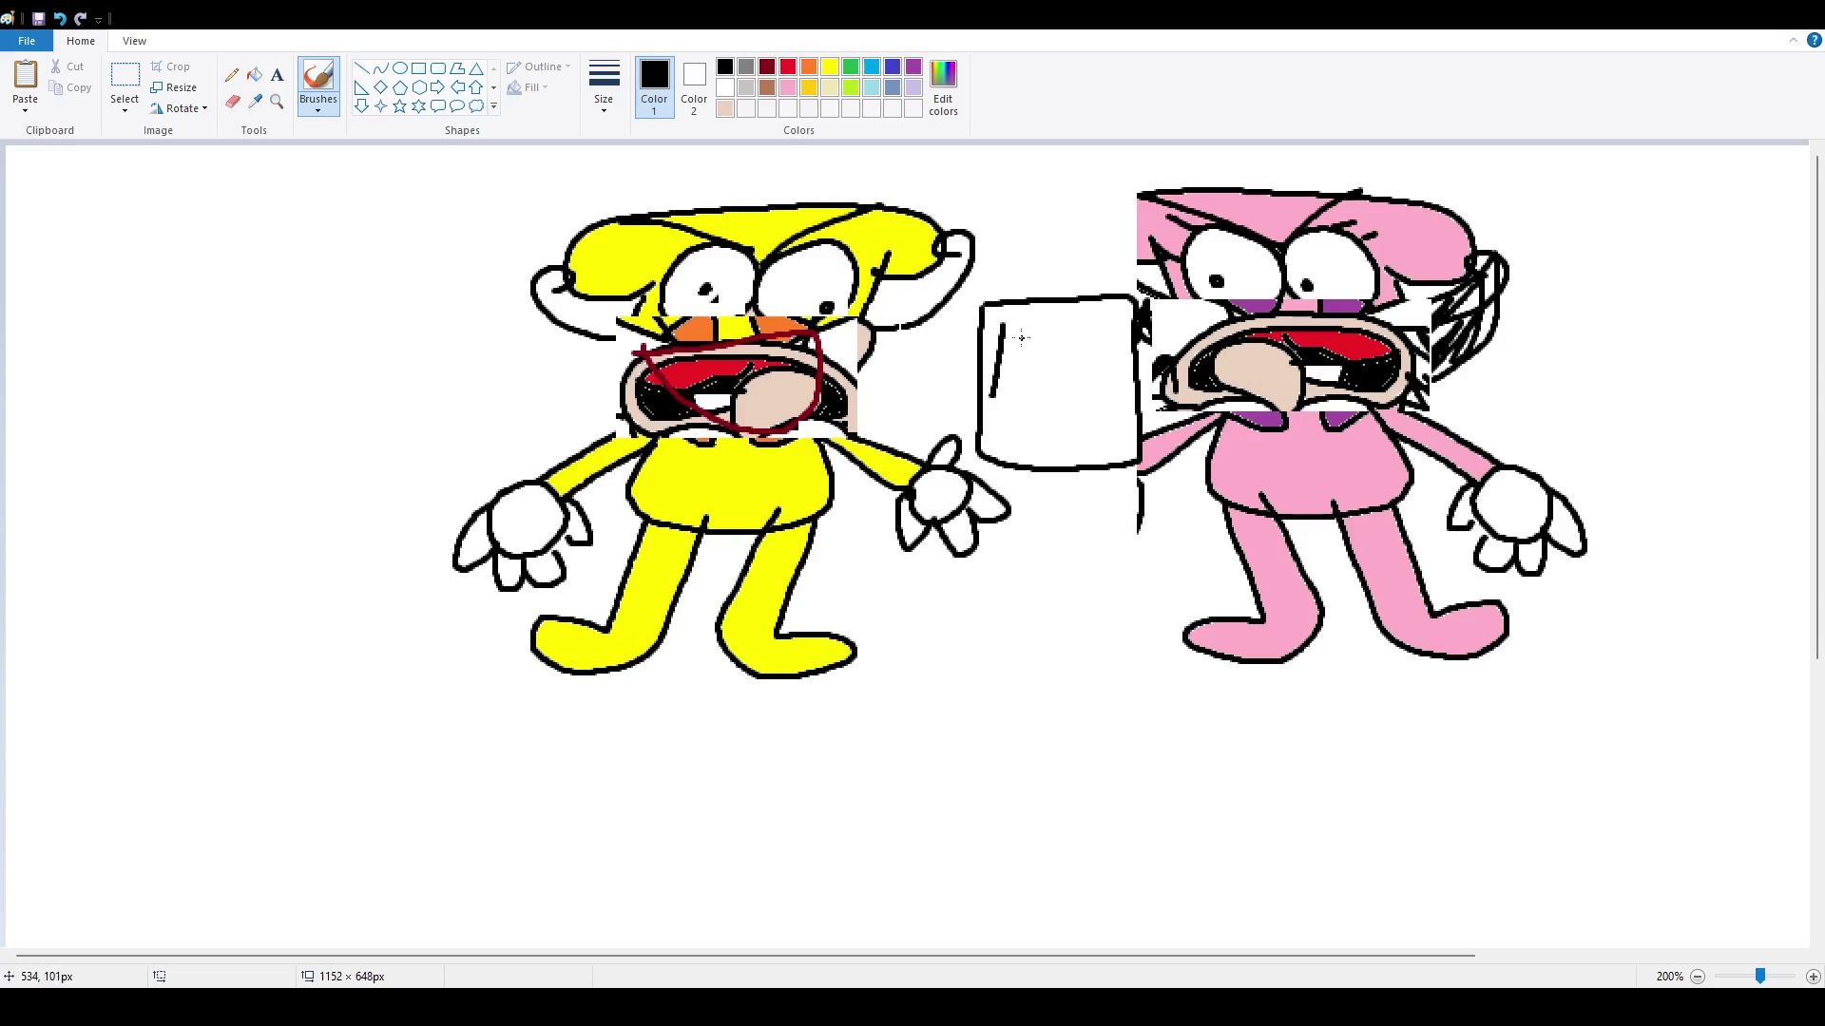
pyautogui.moveTo(1010, 326)
pyautogui.mouseDown()
pyautogui.moveTo(1016, 380)
pyautogui.moveTo(993, 390)
pyautogui.moveTo(1053, 324)
pyautogui.moveTo(1072, 414)
pyautogui.moveTo(1114, 382)
pyautogui.mouseUp()
pyautogui.click(1051, 327)
pyautogui.moveTo(1002, 452); pyautogui.dragTo(1029, 427)
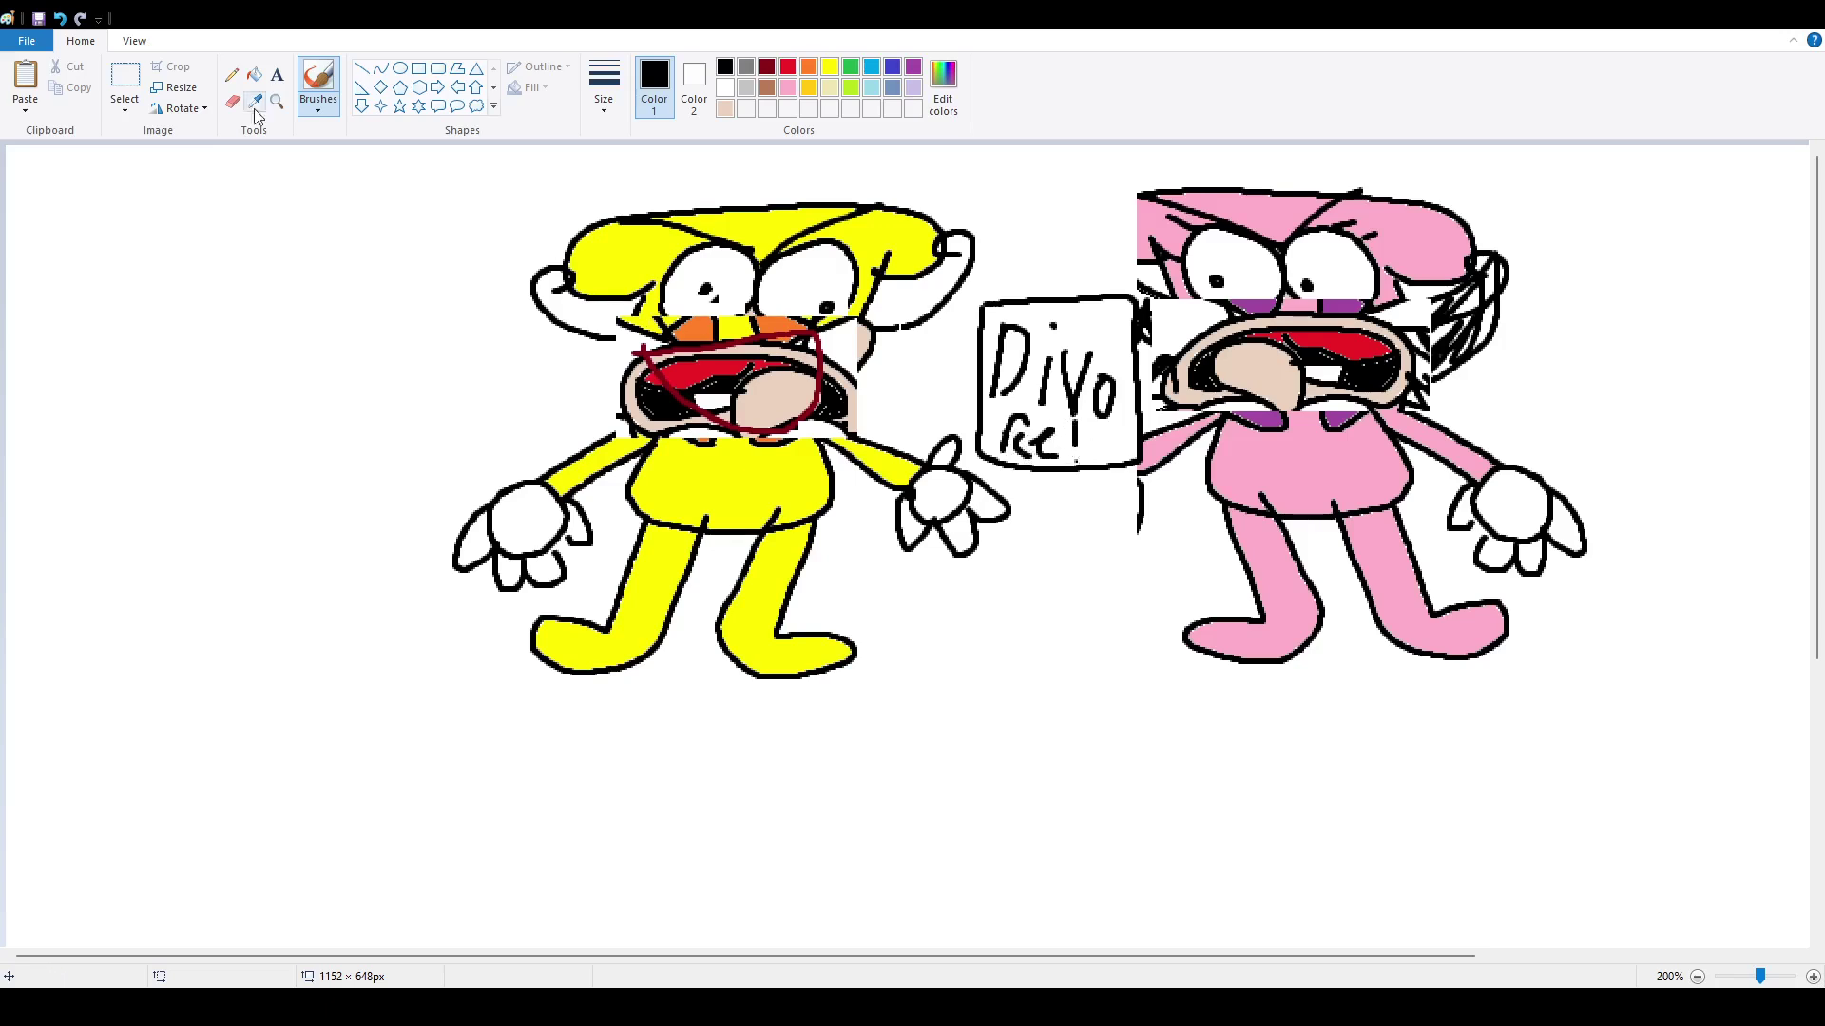
# - Select the yellow character and nudge it slightly, then reselect and nudge the area around its hand and the sign
pyautogui.click(125, 86)
pyautogui.moveTo(467, 284); pyautogui.dragTo(1046, 717)
pyautogui.moveTo(842, 487)
pyautogui.mouseDown()
pyautogui.moveTo(979, 496)
pyautogui.moveTo(712, 485)
pyautogui.moveTo(1212, 477)
pyautogui.moveTo(840, 448)
pyautogui.moveTo(1202, 418)
pyautogui.moveTo(834, 466)
pyautogui.moveTo(856, 487)
pyautogui.mouseUp()
pyautogui.click(1116, 262)
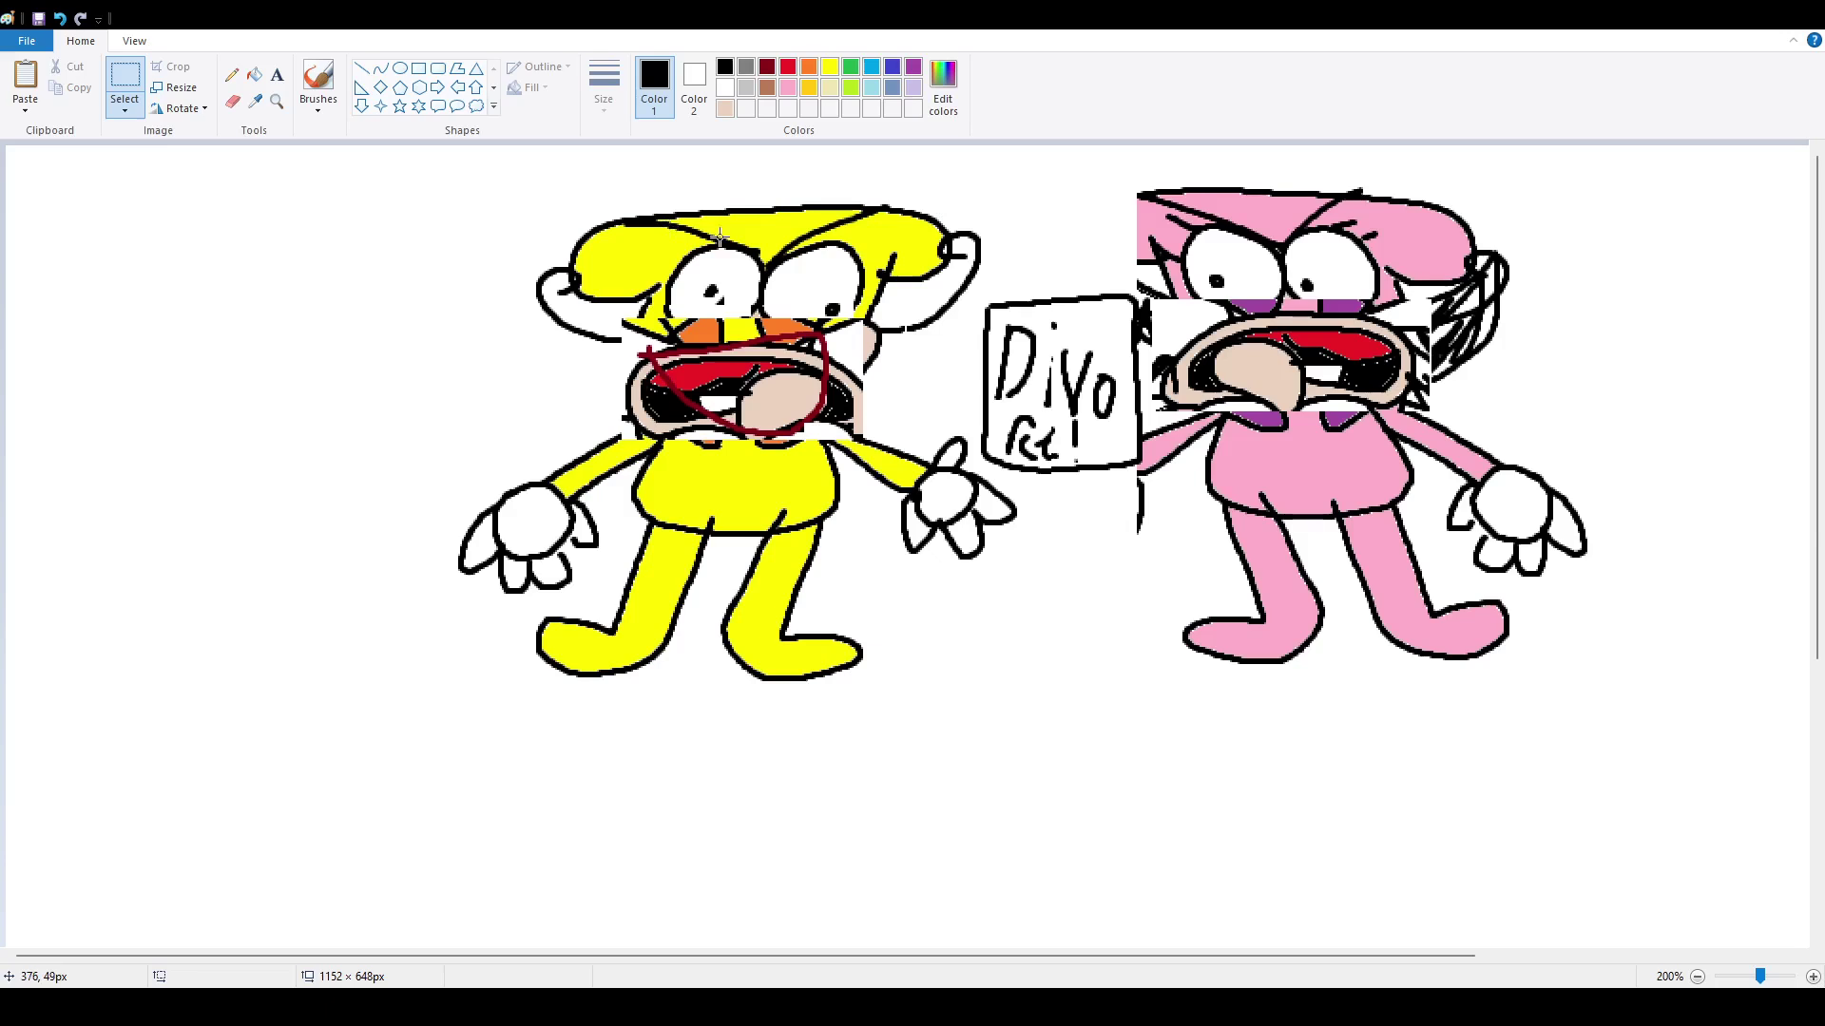
pyautogui.moveTo(759, 340); pyautogui.dragTo(1148, 640)
pyautogui.moveTo(995, 473); pyautogui.dragTo(927, 480)
pyautogui.click(335, 295)
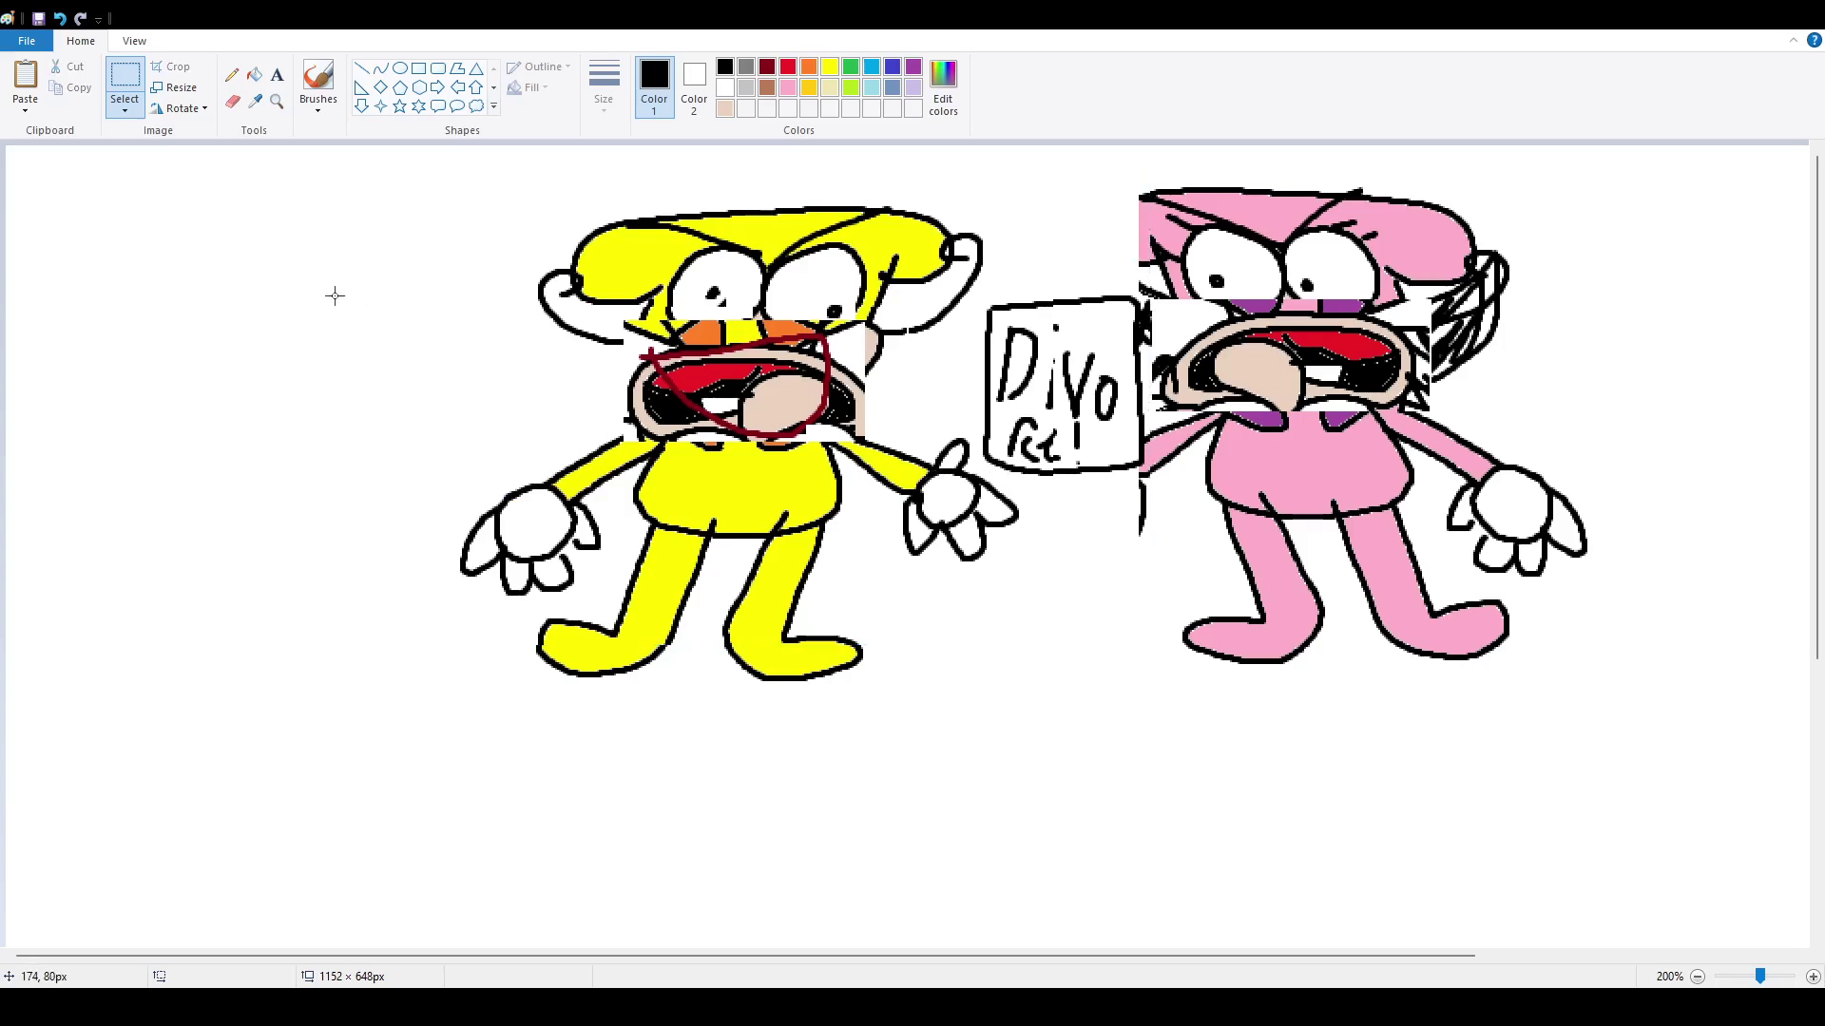
# - Select the sign and move it over the pink character's face
pyautogui.moveTo(969, 290); pyautogui.dragTo(1209, 499)
pyautogui.moveTo(1053, 413)
pyautogui.mouseDown()
pyautogui.moveTo(1250, 395)
pyautogui.moveTo(1302, 340)
pyautogui.moveTo(985, 411)
pyautogui.moveTo(1256, 326)
pyautogui.moveTo(1281, 336)
pyautogui.mouseUp()
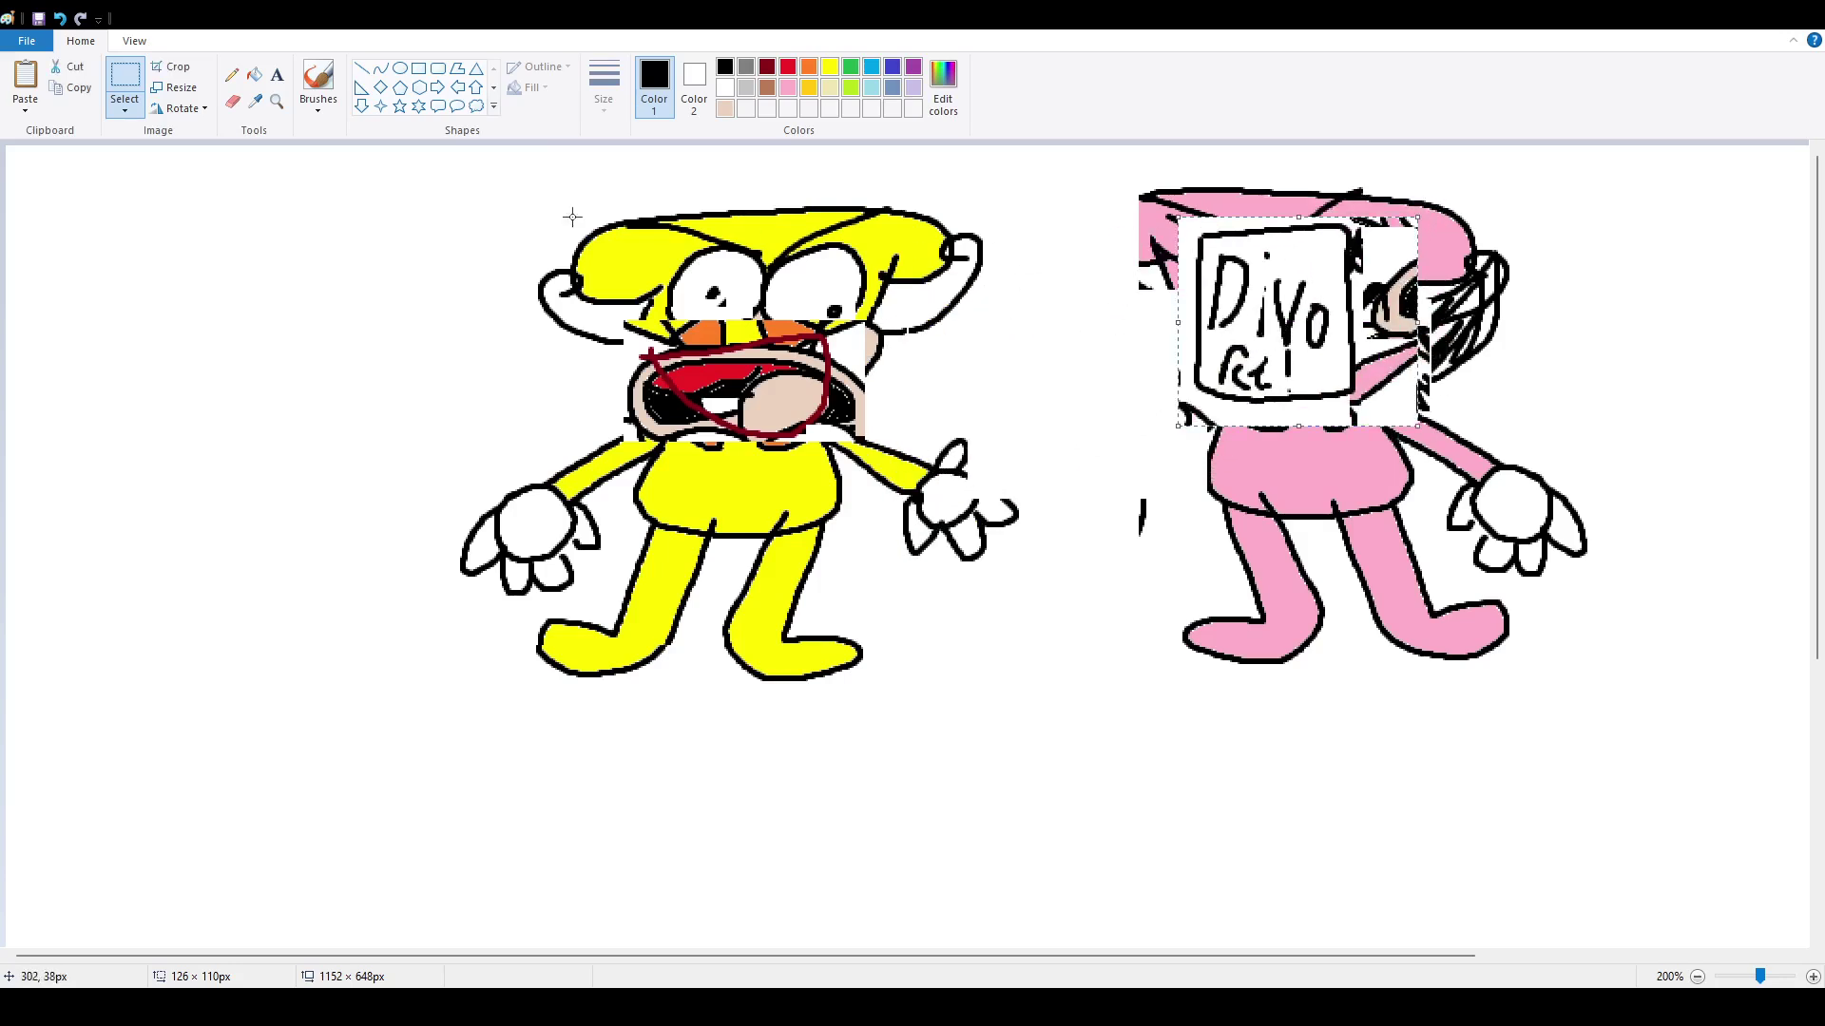
pyautogui.click(396, 234)
# - Select the pink character with the sign, rotate it 180 degrees, move it off the canvas's right edge and delete it
pyautogui.moveTo(1081, 169); pyautogui.dragTo(1665, 711)
pyautogui.moveTo(1214, 281); pyautogui.dragTo(1172, 275)
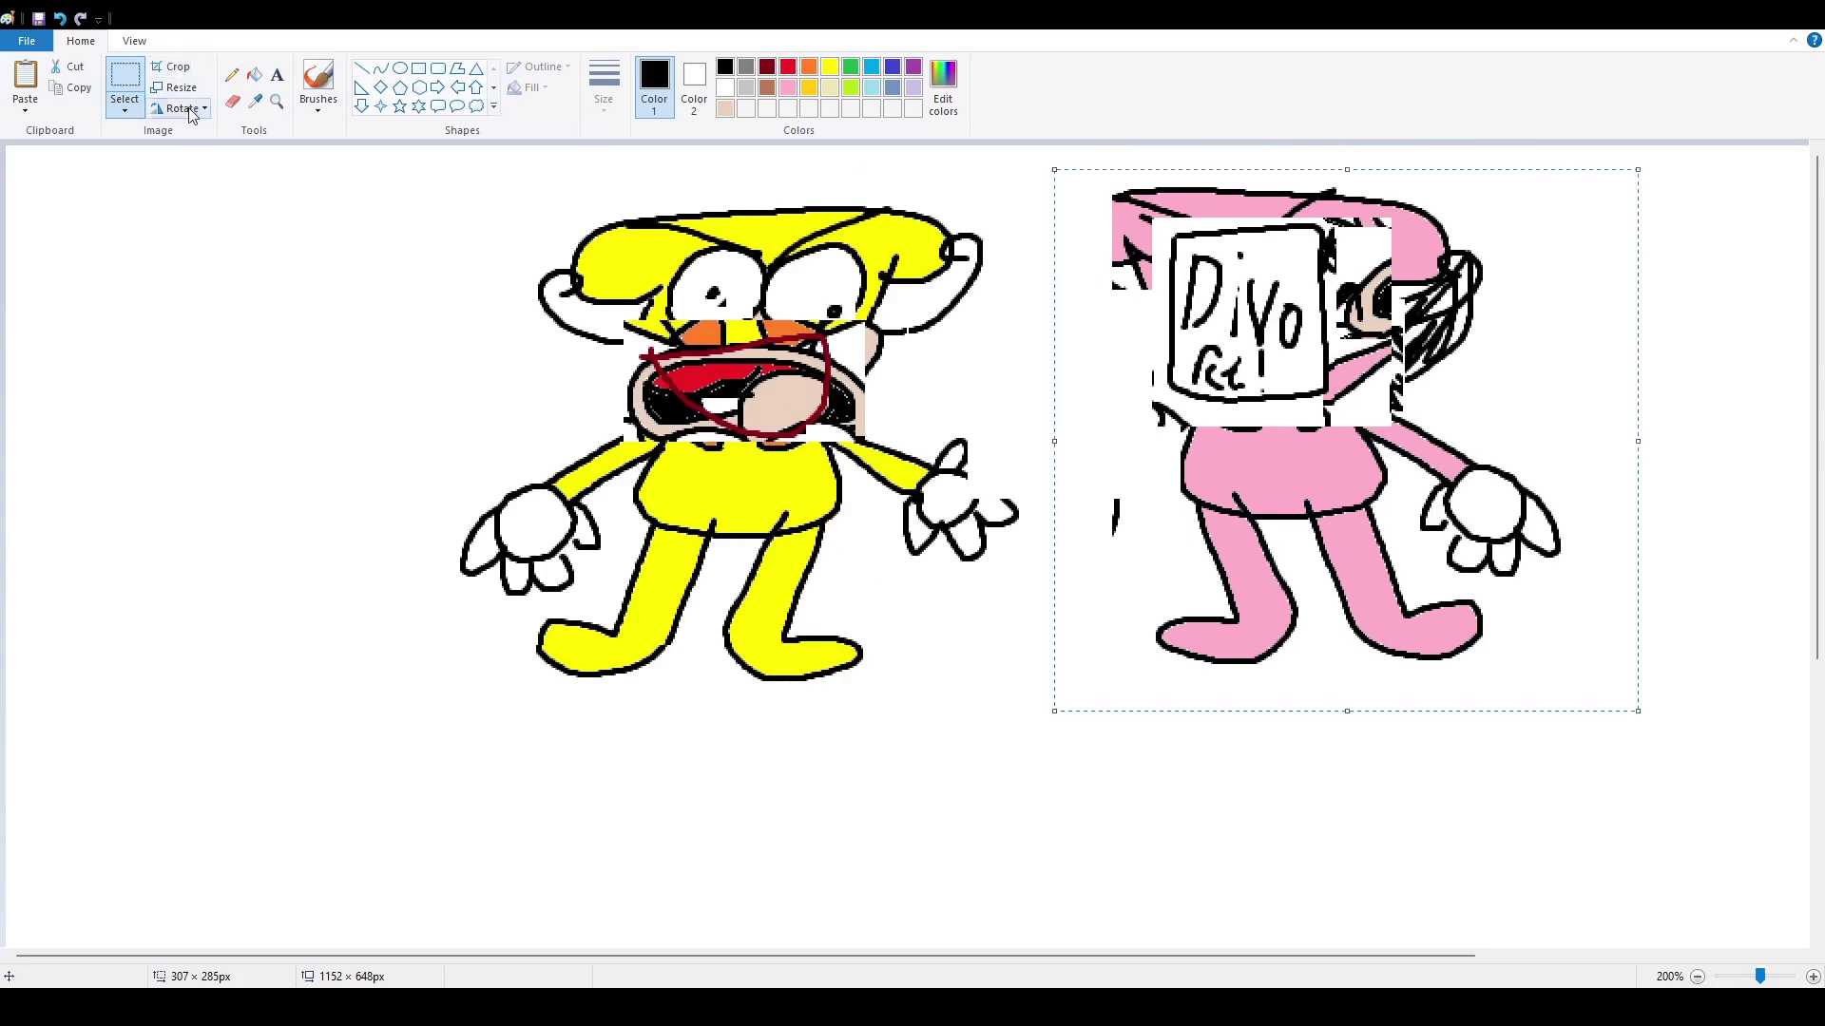
pyautogui.click(225, 187)
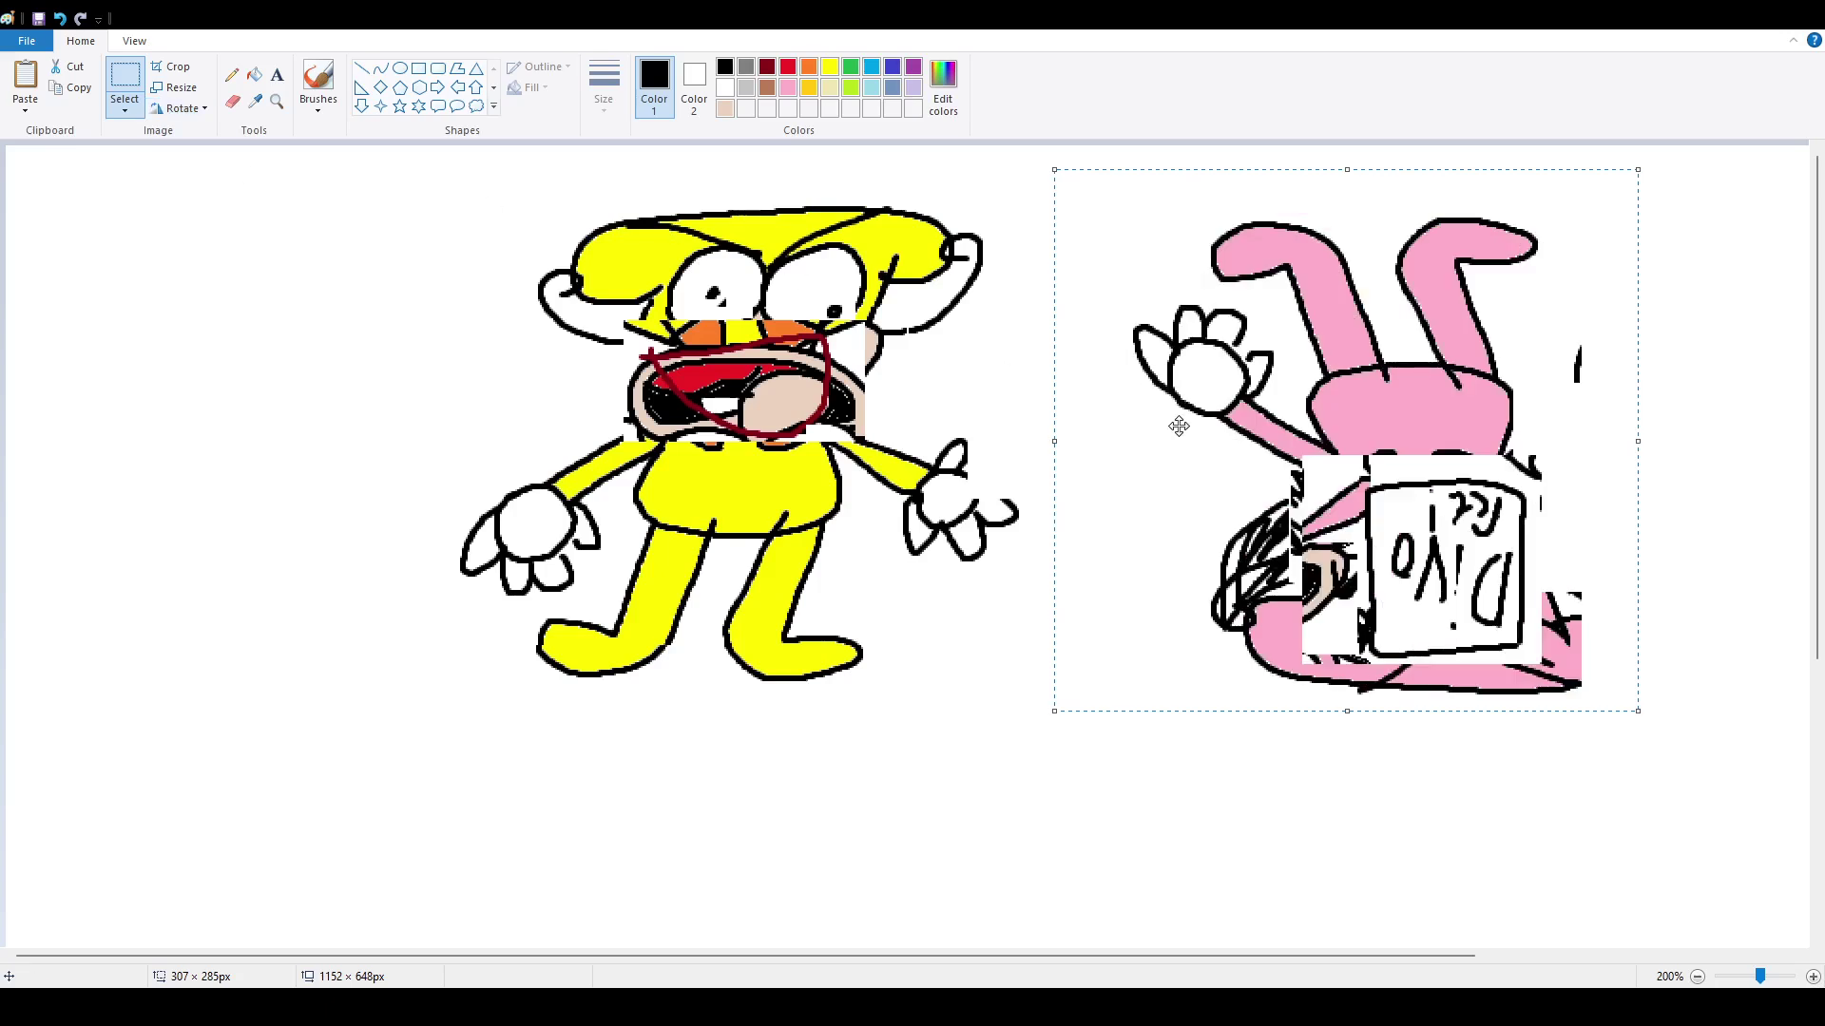
pyautogui.moveTo(1178, 426); pyautogui.dragTo(1570, 463)
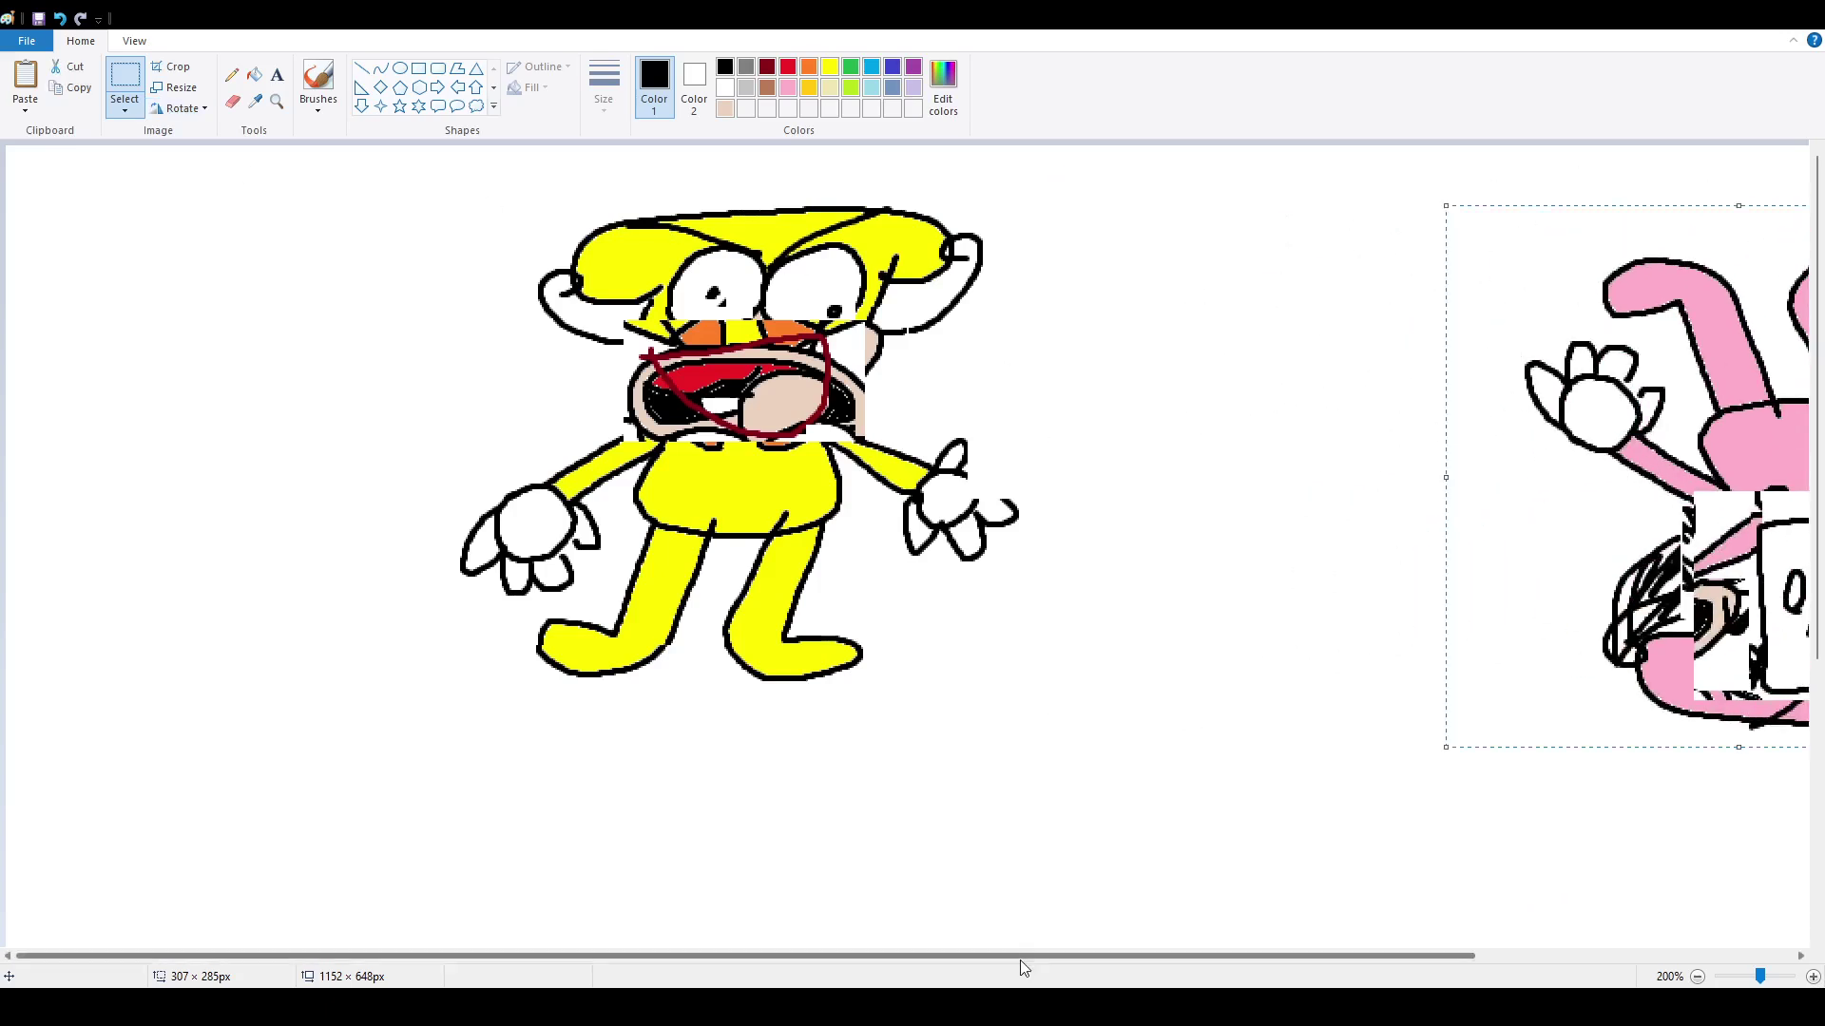
pyautogui.moveTo(1022, 965); pyautogui.dragTo(1338, 965)
pyautogui.moveTo(1312, 632); pyautogui.dragTo(1820, 627)
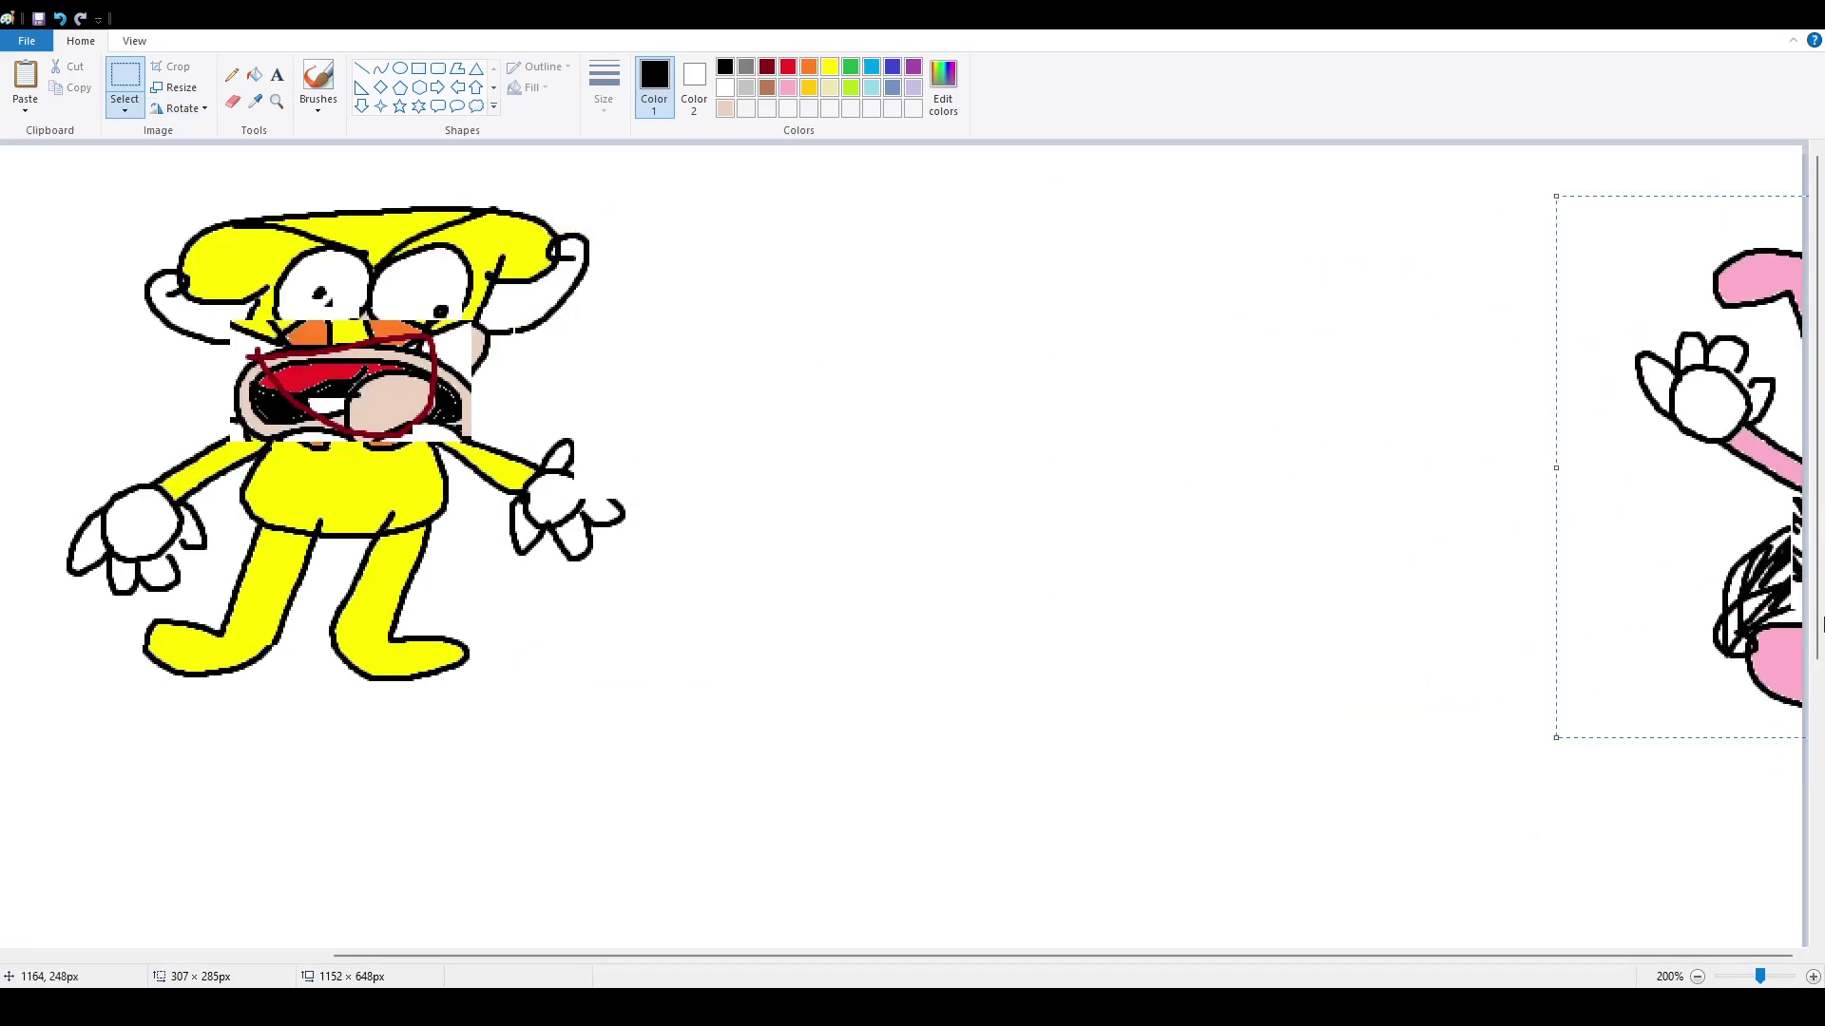
pyautogui.press('Delete')
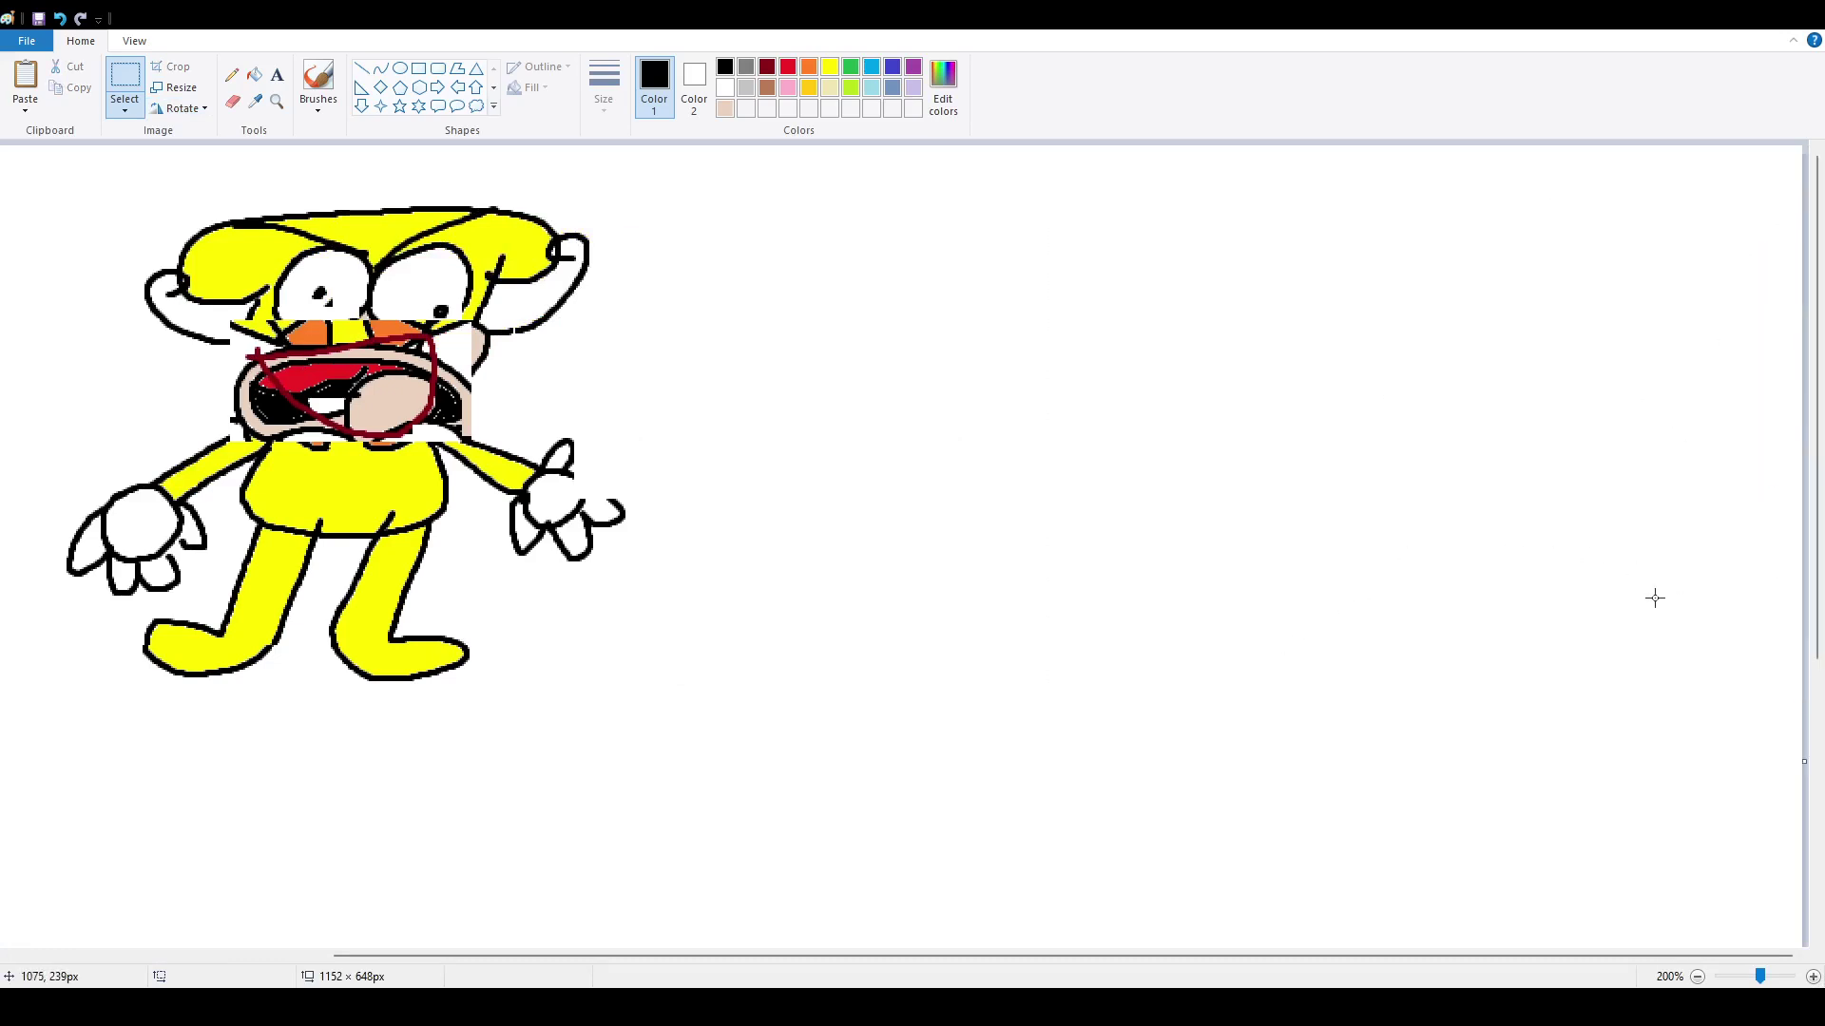
# - Select the whole yellow character and move it slightly left and up
pyautogui.moveTo(969, 957); pyautogui.dragTo(717, 956)
pyautogui.moveTo(278, 181); pyautogui.dragTo(1035, 710)
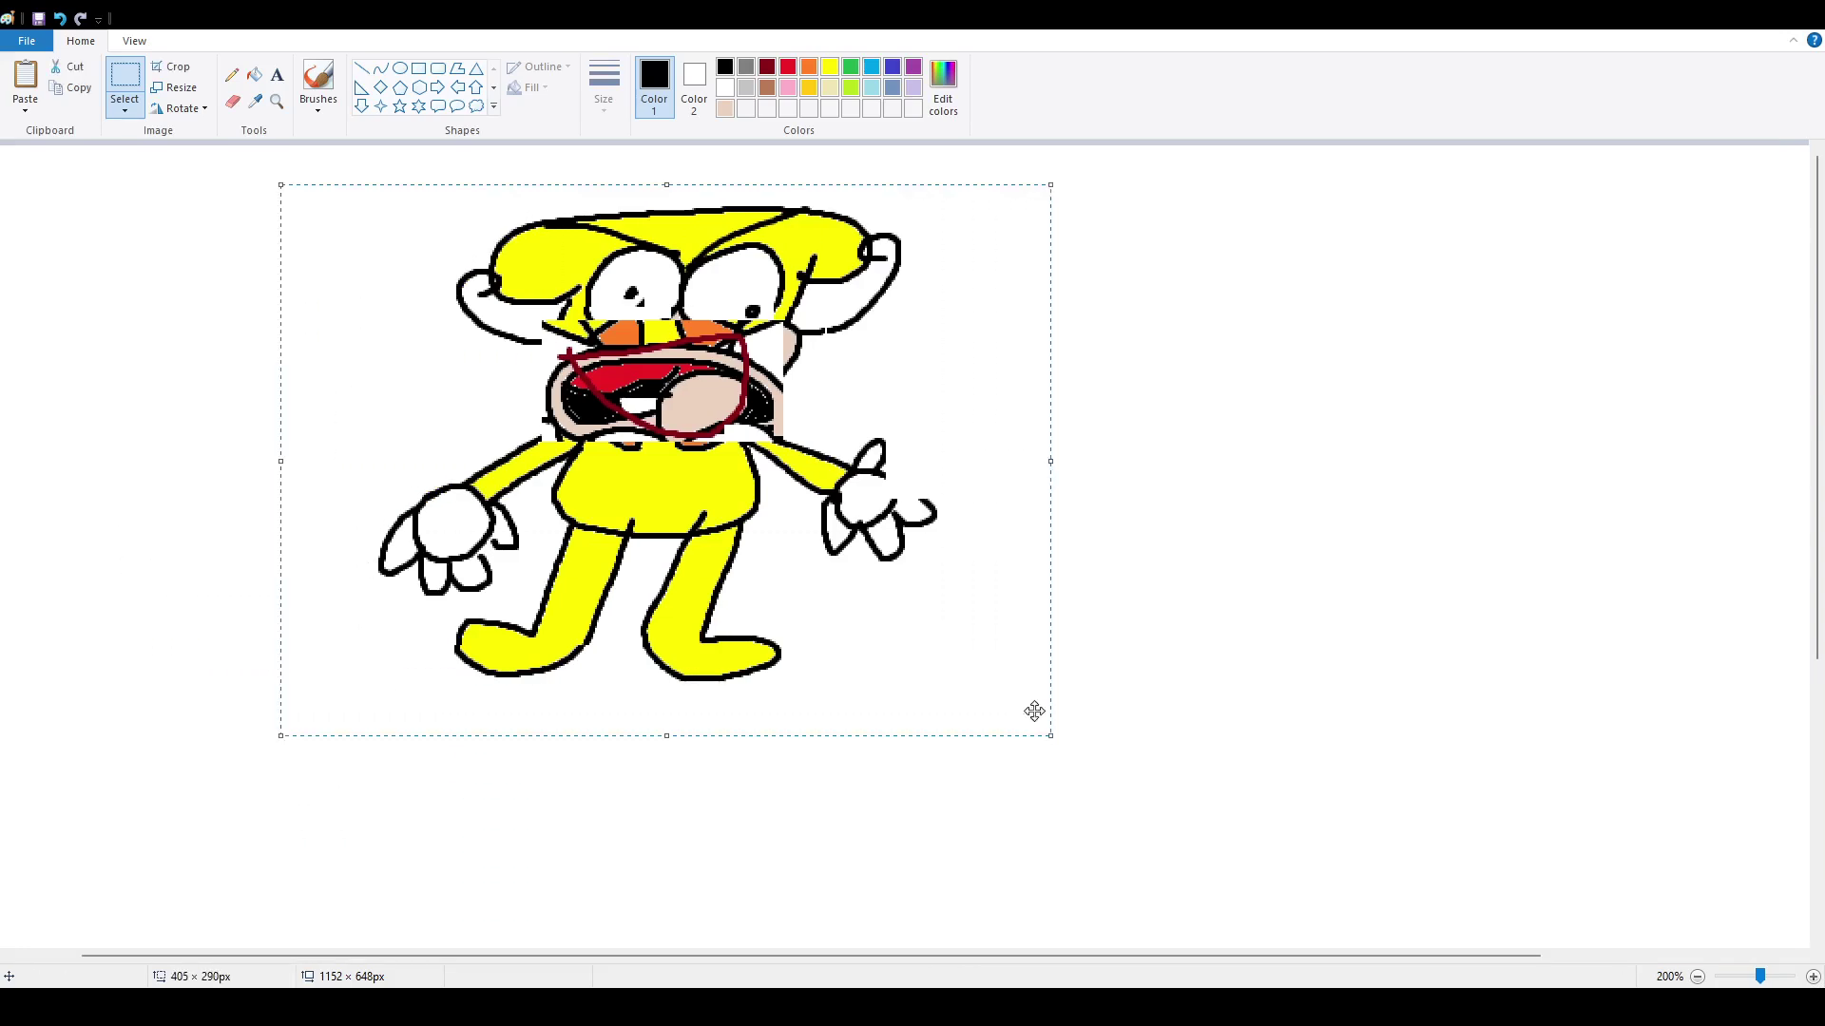
pyautogui.moveTo(735, 439); pyautogui.dragTo(691, 435)
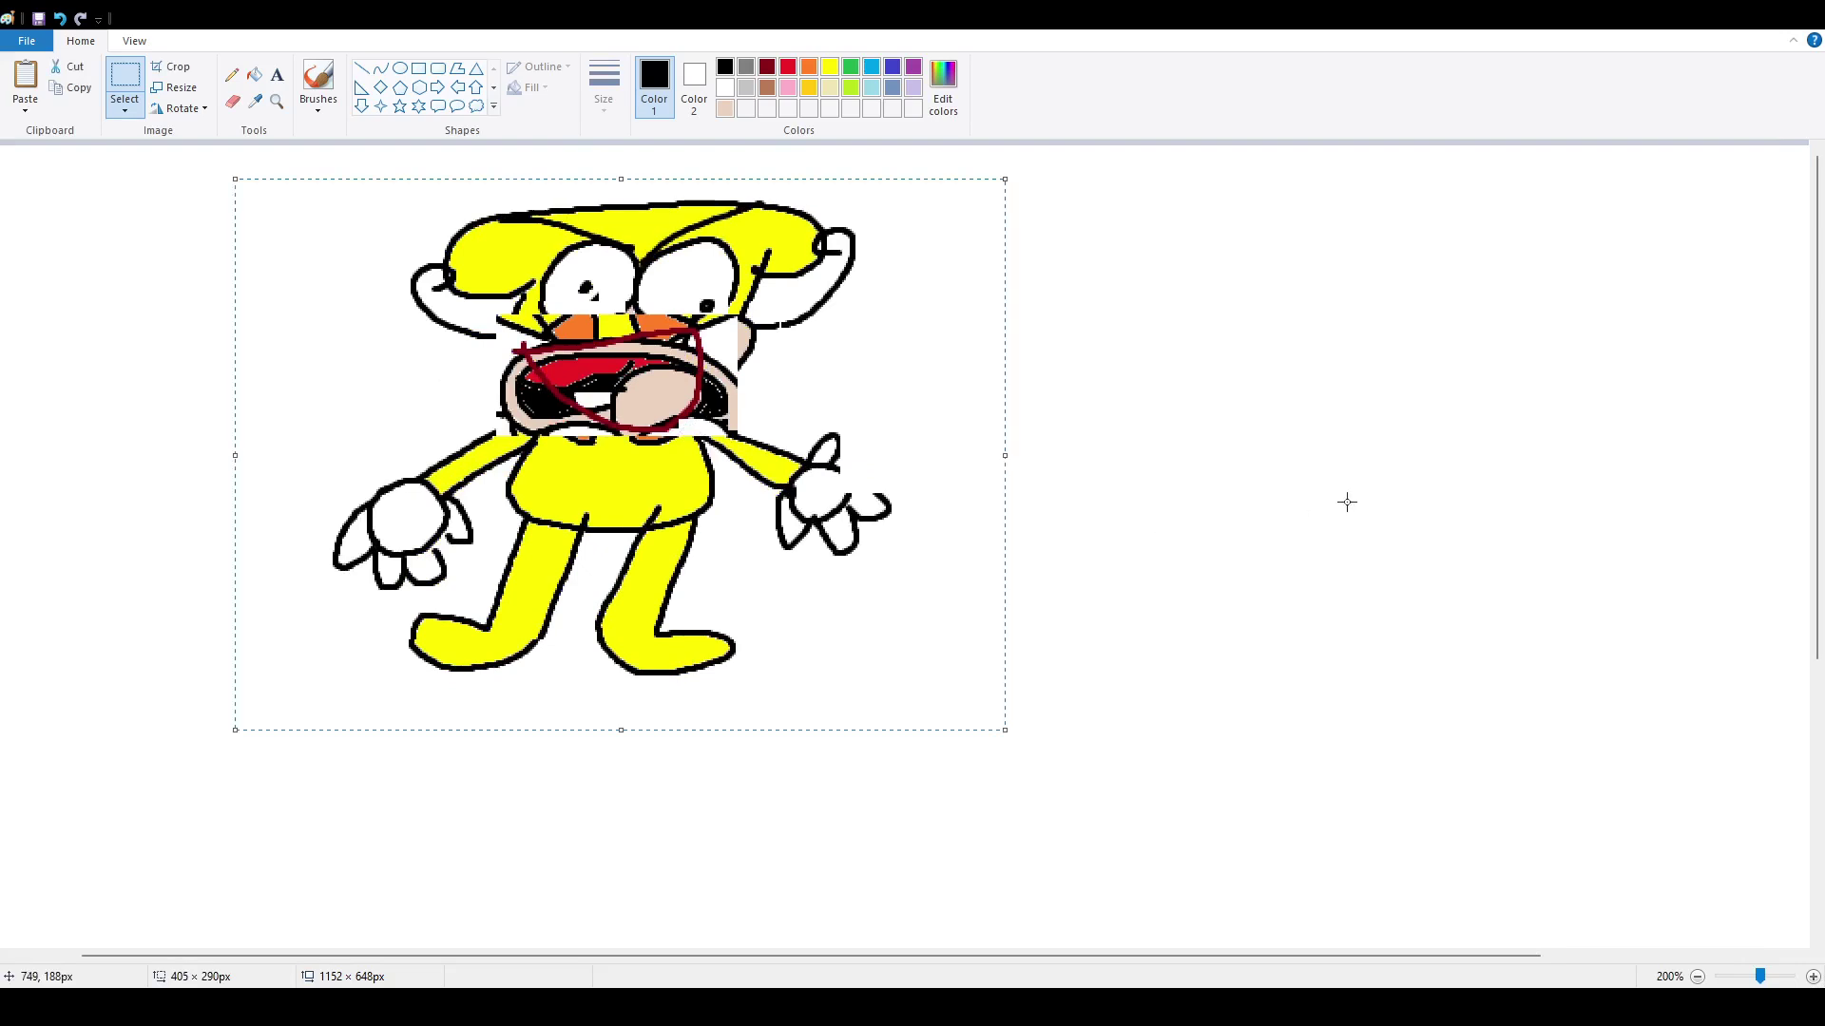
# - Undo the recent edits, from the last character moves and the sign back to the yellow character's pupil shifts
pyautogui.click(60, 18)
pyautogui.click(60, 18)
pyautogui.click(60, 18)
pyautogui.click(60, 18)
pyautogui.click(60, 18)
pyautogui.click(59, 18)
pyautogui.click(60, 18)
pyautogui.click(60, 18)
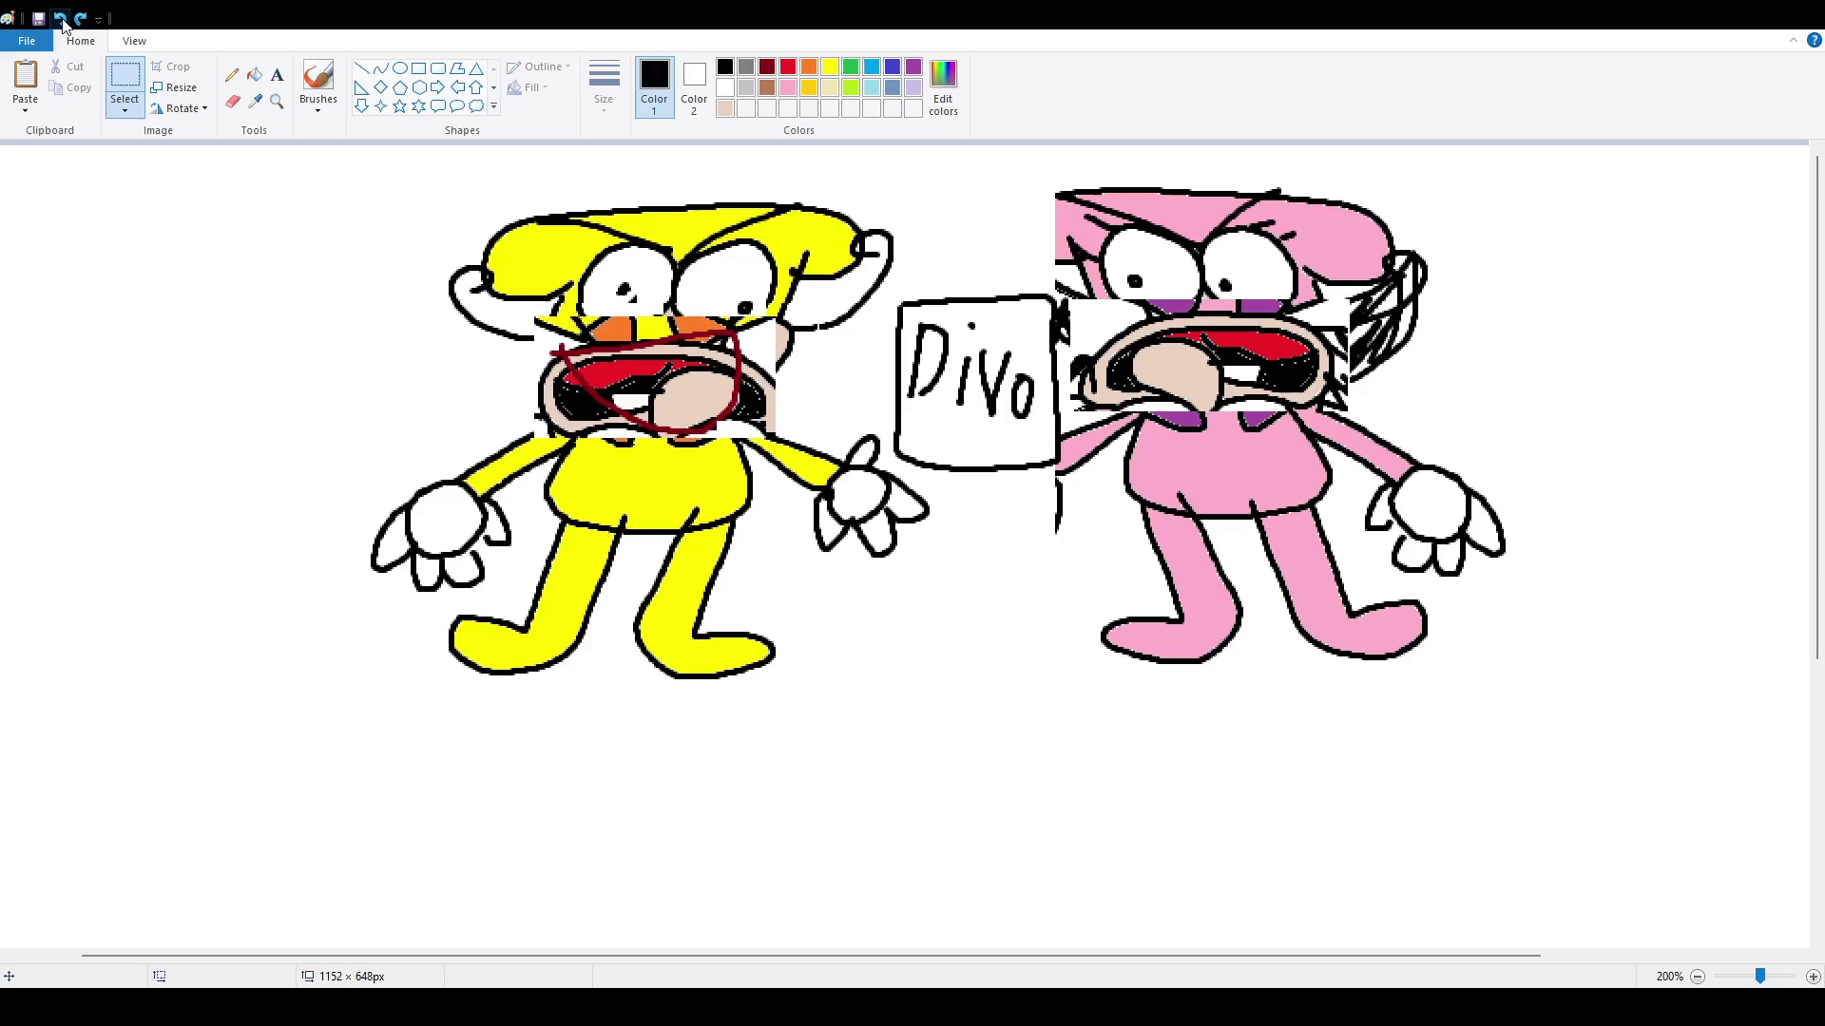
pyautogui.click(60, 18)
pyautogui.click(59, 18)
pyautogui.click(60, 18)
pyautogui.click(60, 18)
pyautogui.click(60, 18)
pyautogui.click(60, 18)
pyautogui.click(60, 18)
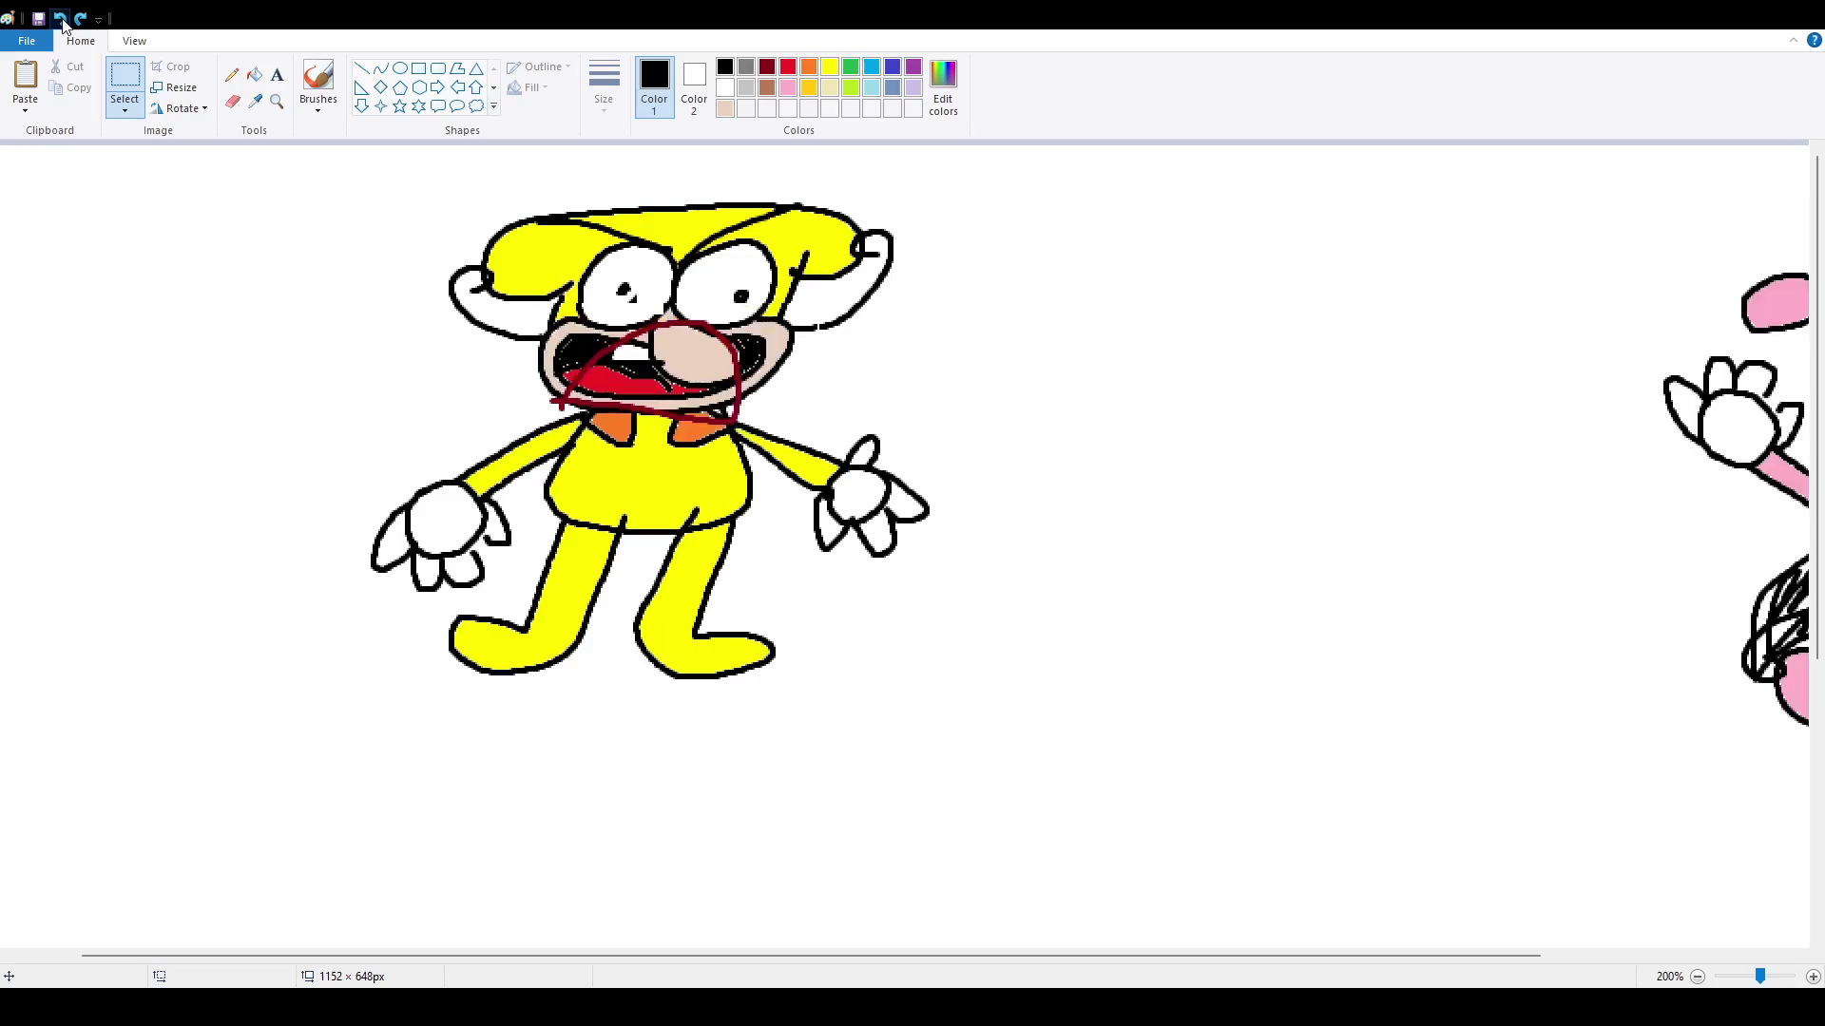
pyautogui.click(60, 18)
# - Keep undoing back through the whole-character flips, the pink character's mouth flip and the last small shifts of both characters
pyautogui.click(60, 18)
pyautogui.click(60, 18)
pyautogui.click(60, 18)
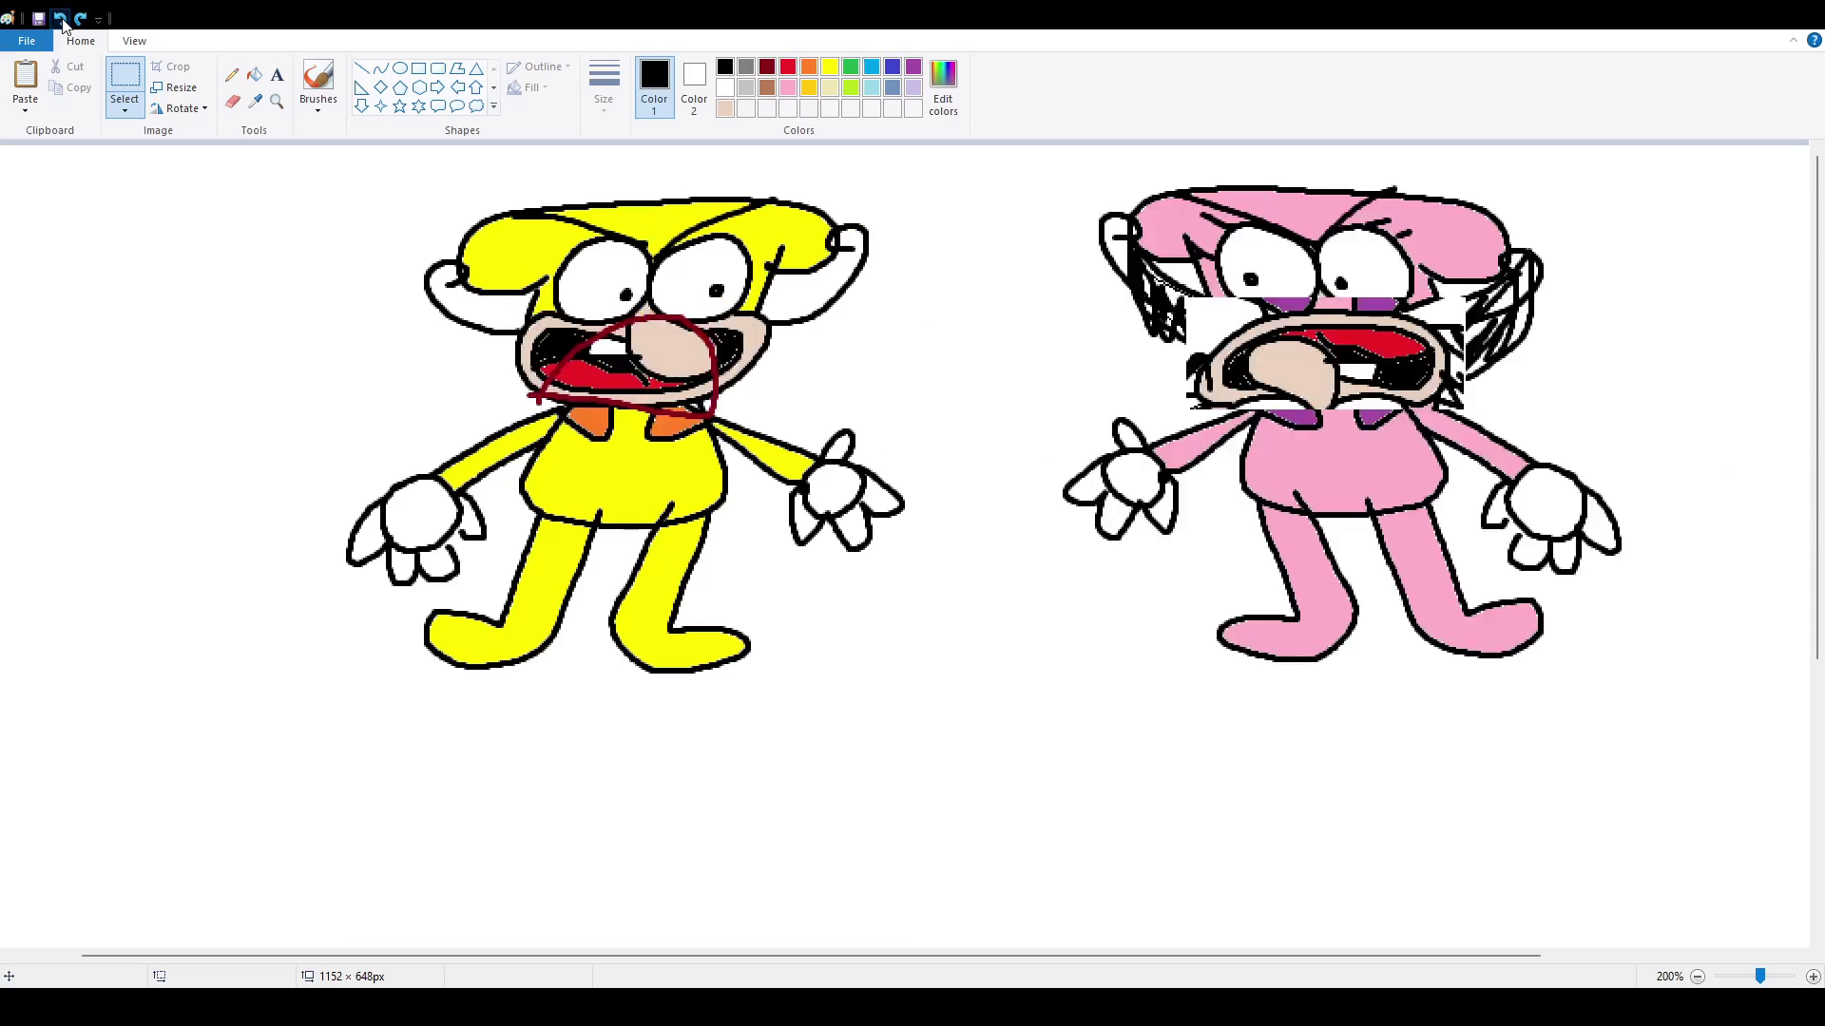
pyautogui.click(60, 18)
pyautogui.click(60, 18)
pyautogui.click(60, 18)
pyautogui.click(60, 18)
pyautogui.click(60, 18)
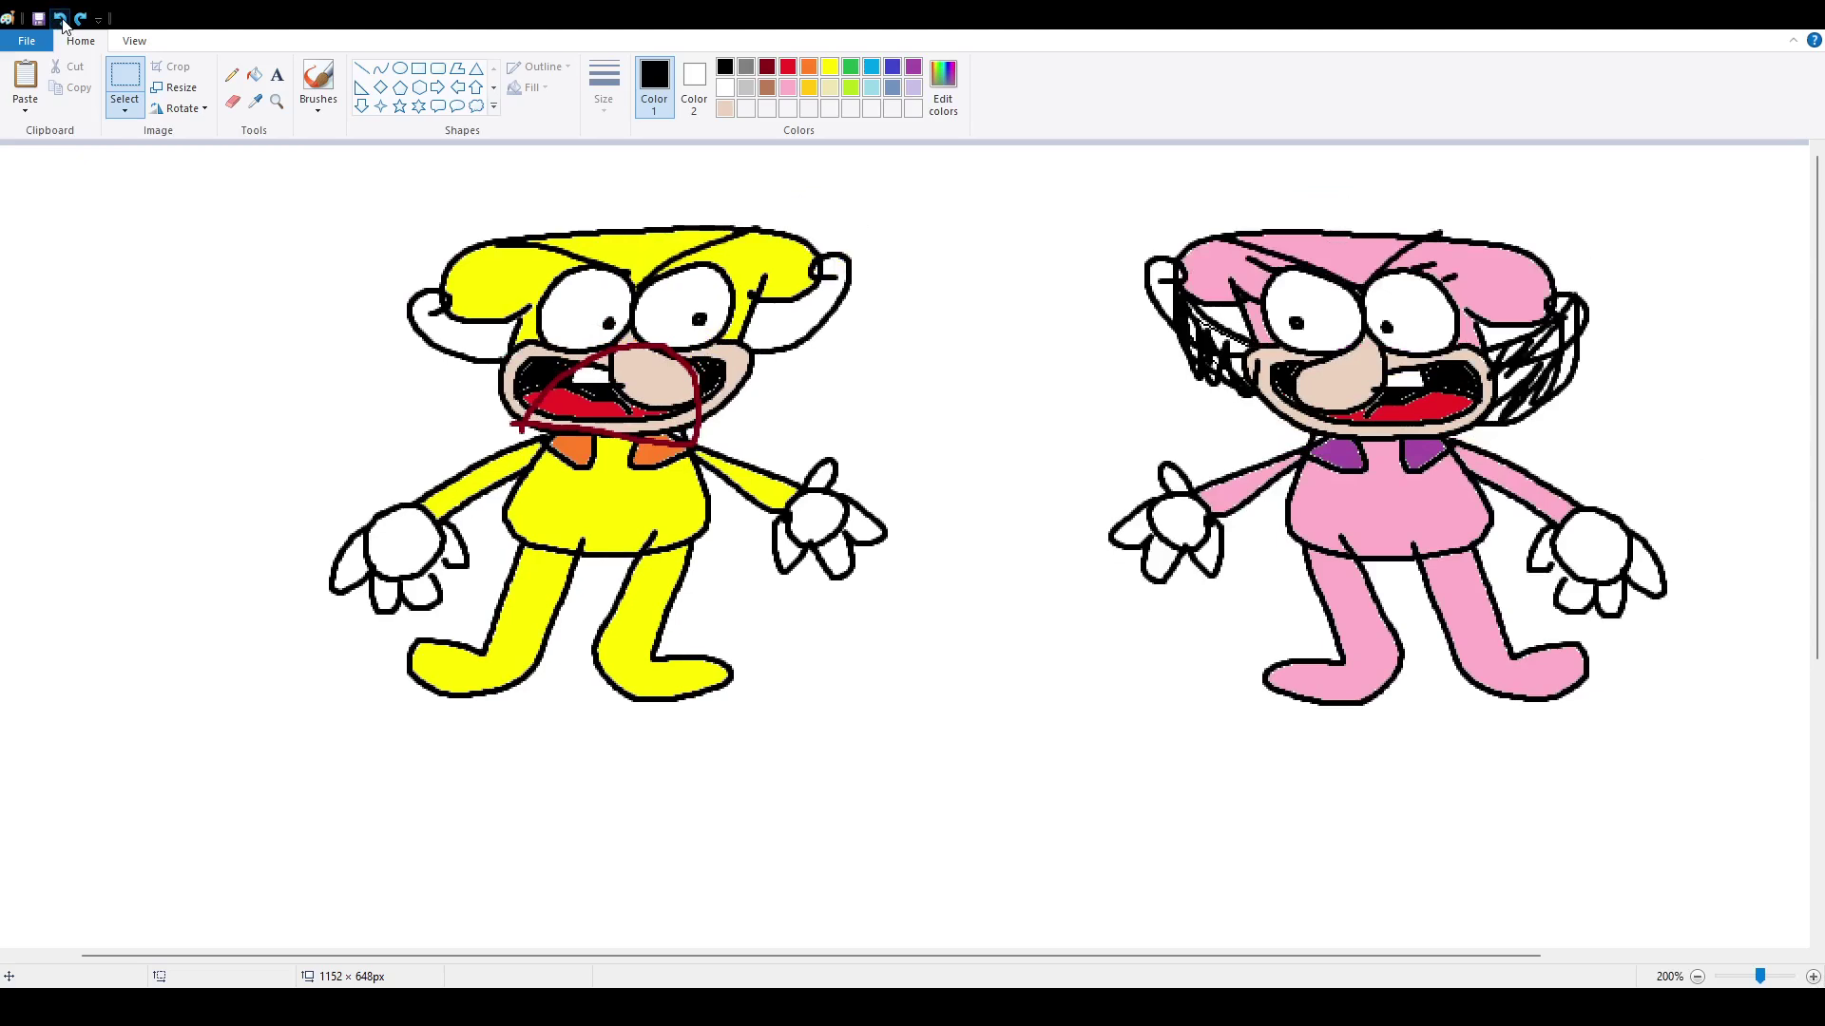
pyautogui.click(59, 18)
pyautogui.click(60, 18)
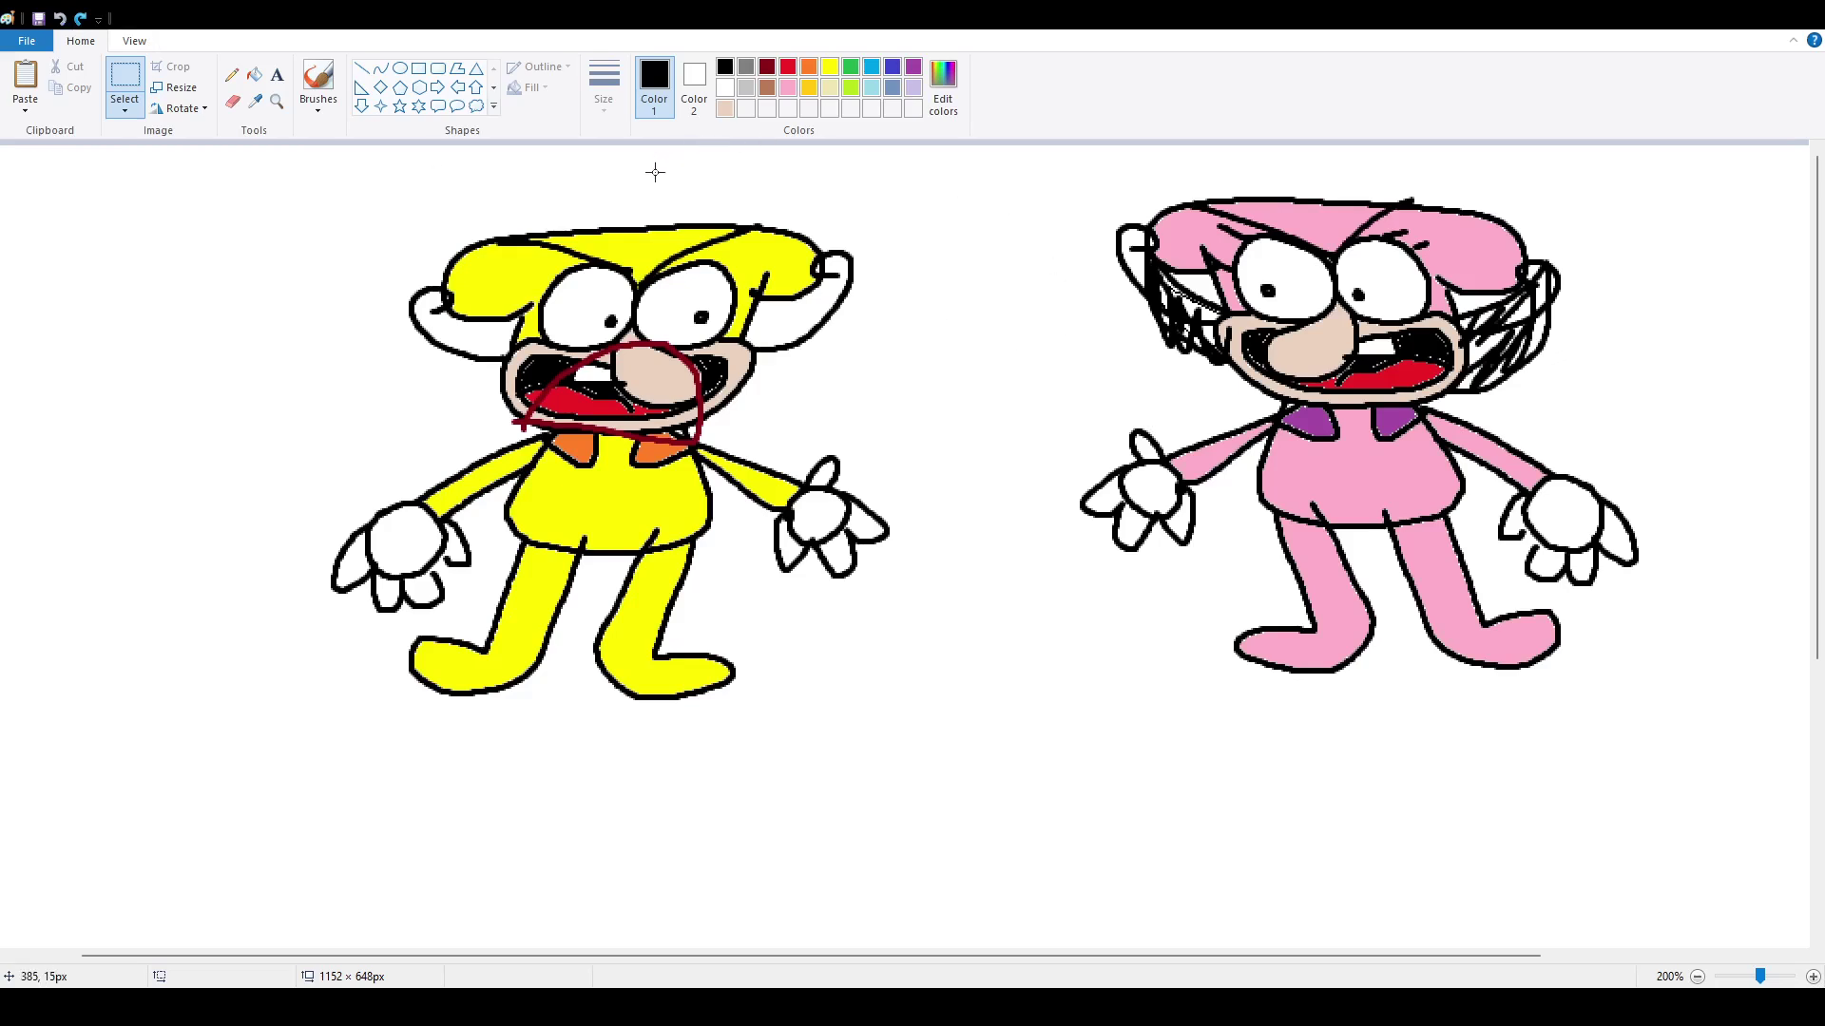
# - Select the whole pink character and delete it from the canvas
pyautogui.moveTo(999, 170); pyautogui.dragTo(1725, 841)
pyautogui.press('Delete')
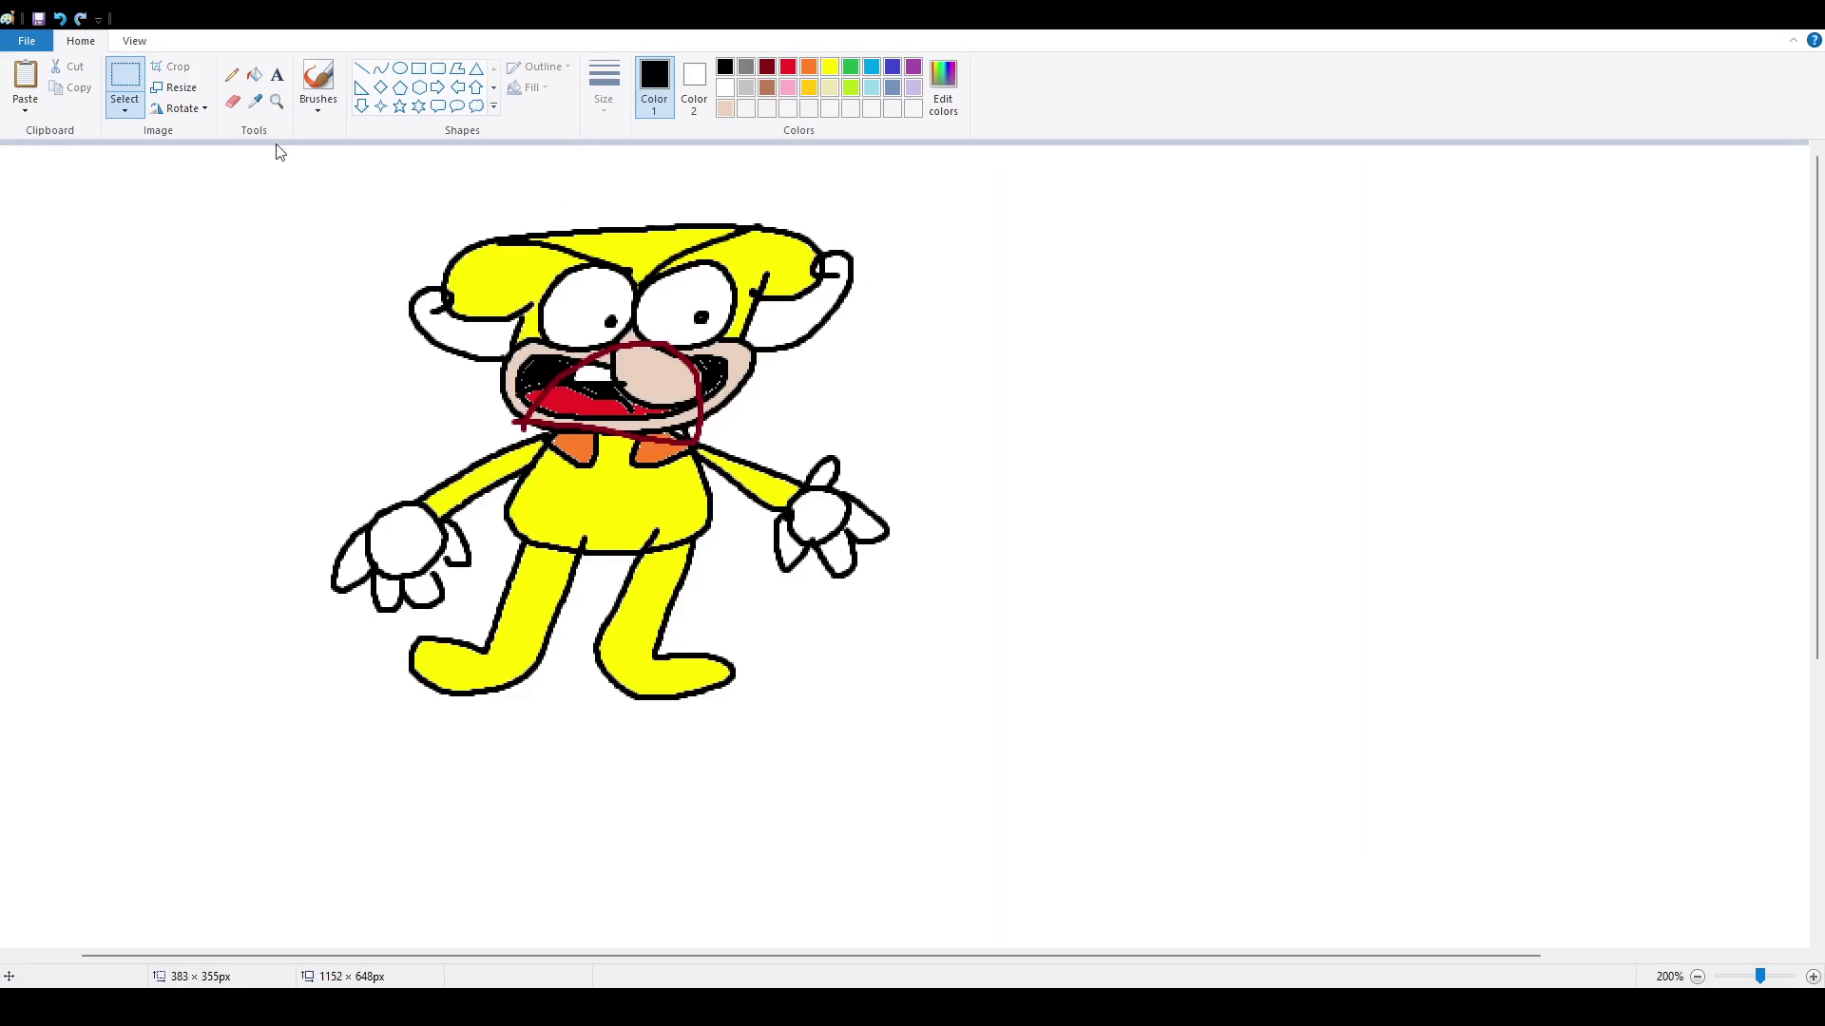
# - Paint over the black brow lines on the yellow character's head with the Brush in yellow
pyautogui.click(318, 80)
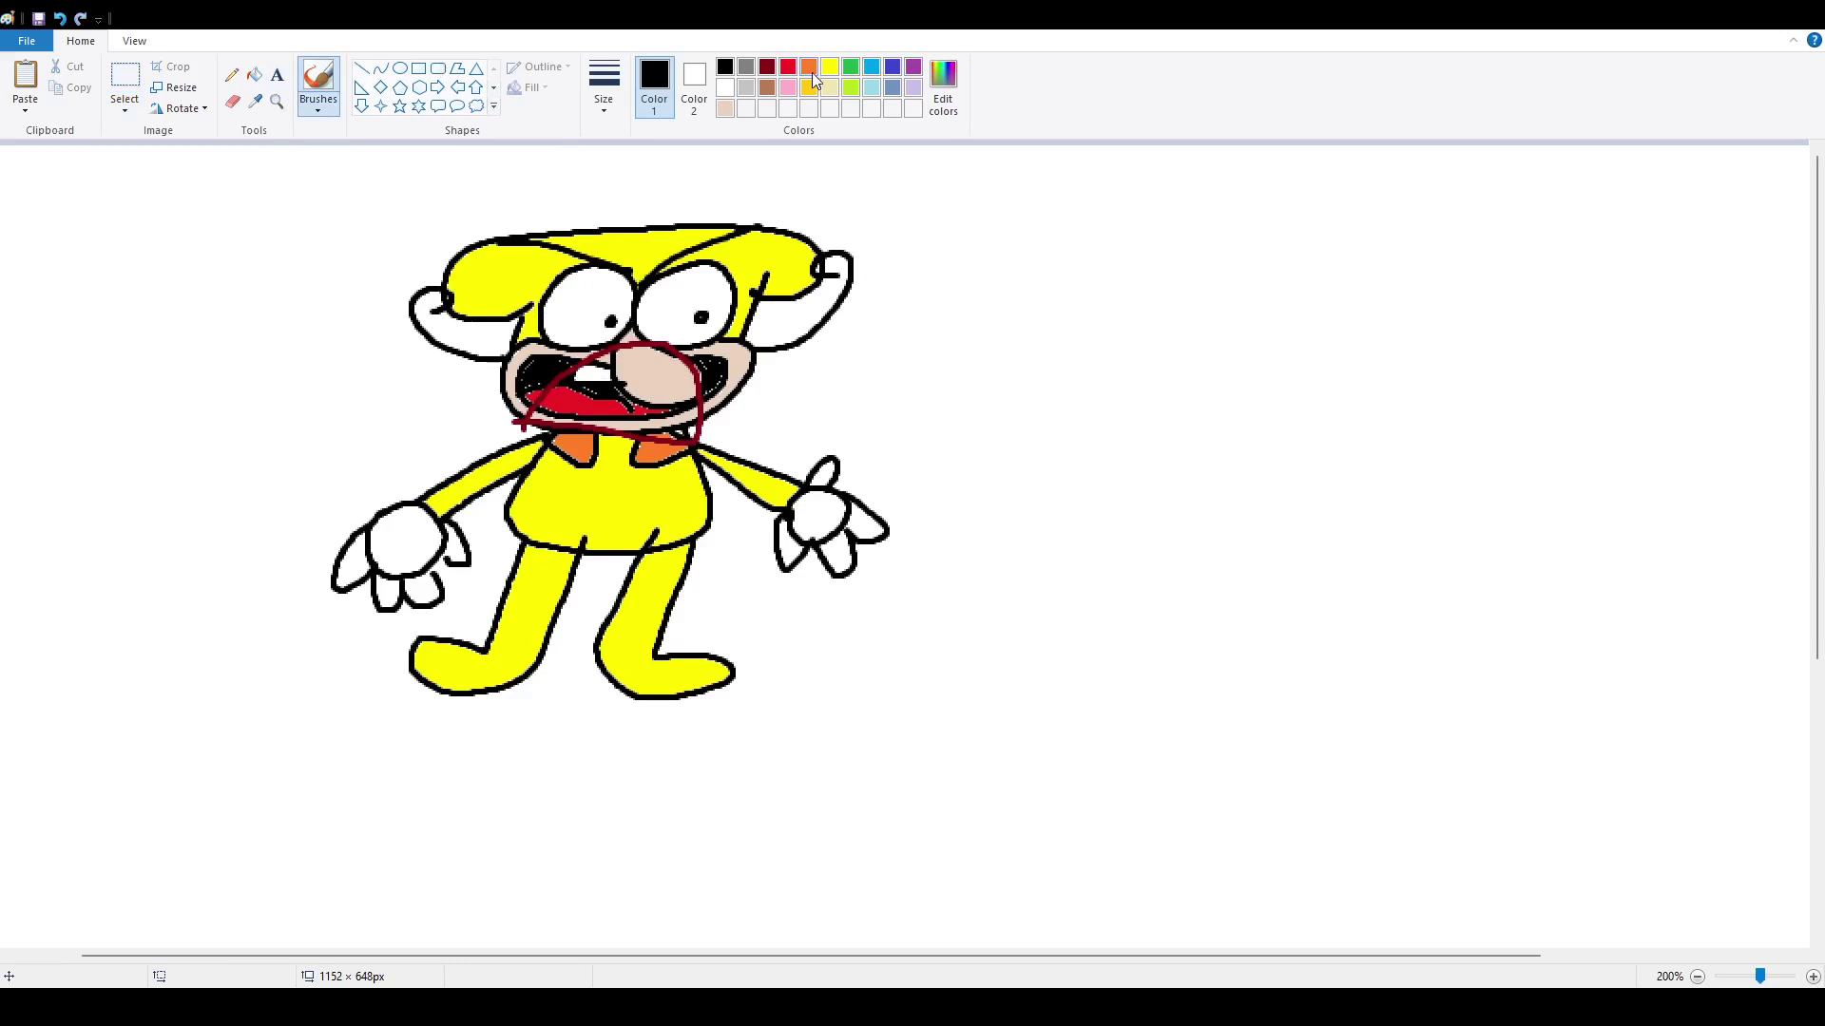
pyautogui.click(829, 66)
pyautogui.moveTo(547, 249); pyautogui.dragTo(503, 249)
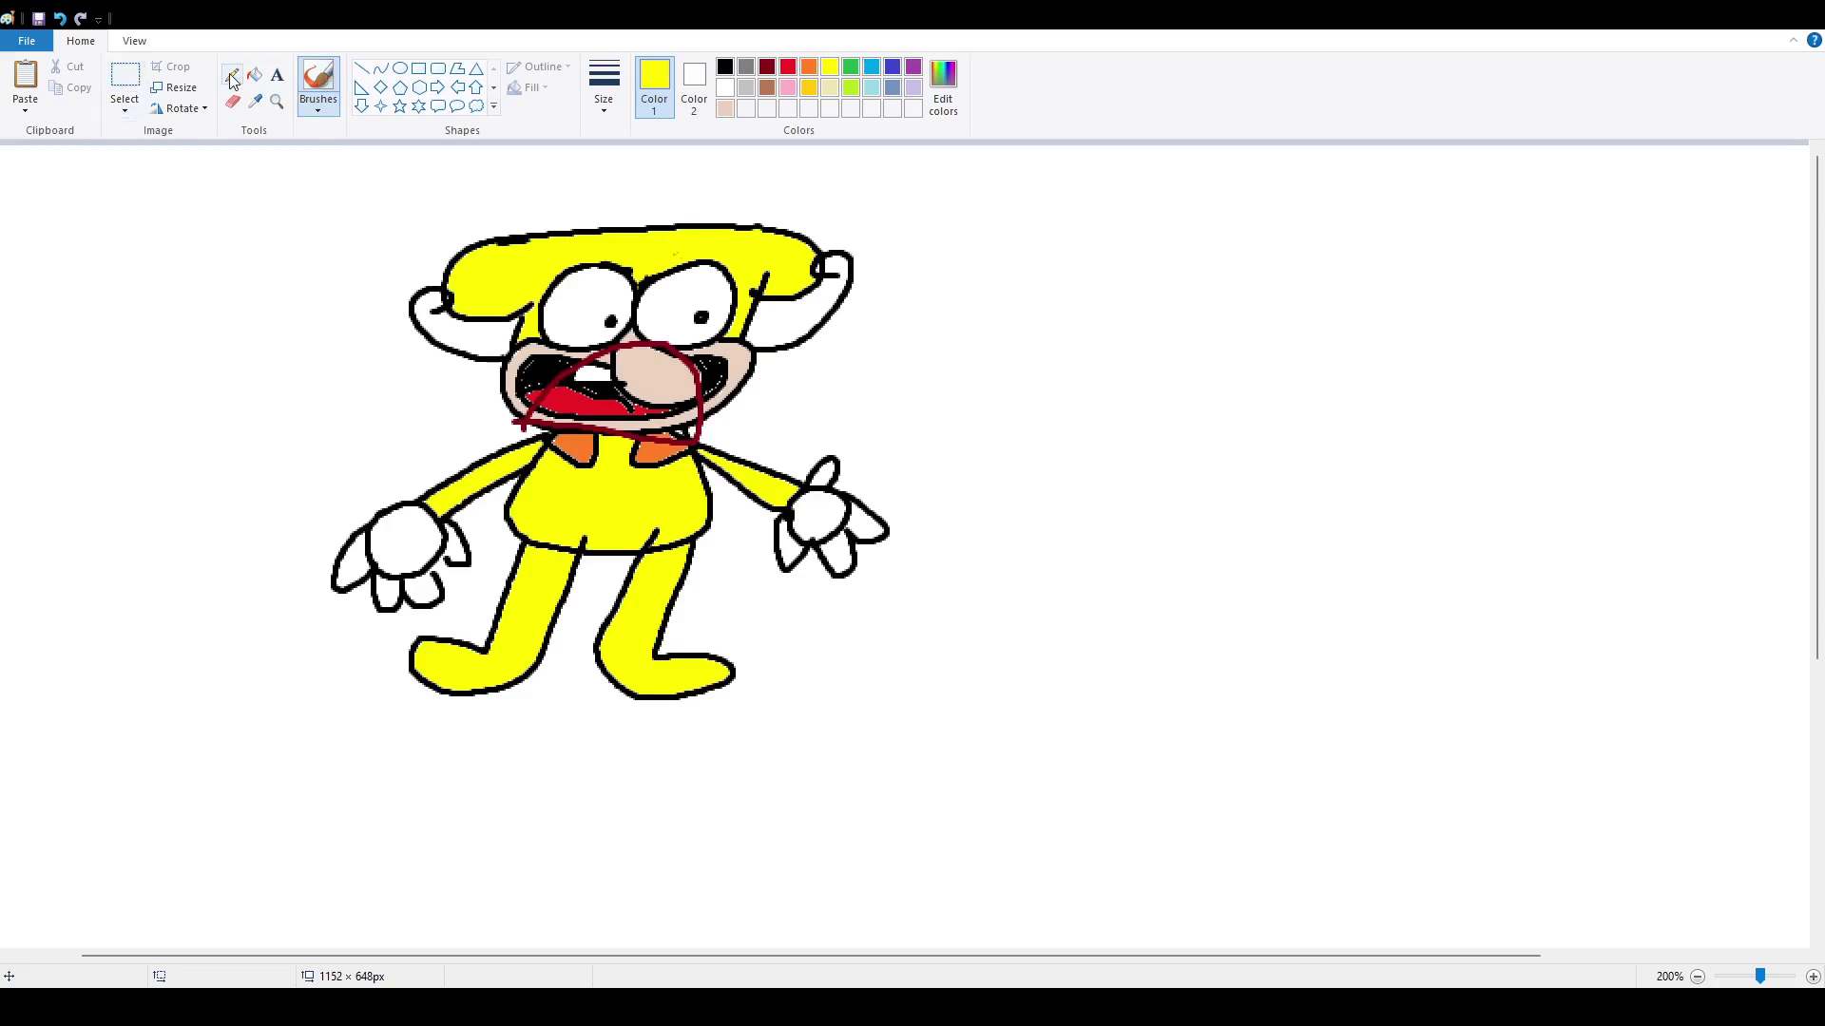
# - Draw a new character's lumpy head beside the yellow character with the black Brush, including eyes with pupils, eye bags and a frowning mouth
pyautogui.click(726, 66)
pyautogui.moveTo(1168, 590)
pyautogui.mouseDown()
pyautogui.moveTo(1224, 618)
pyautogui.moveTo(1325, 599)
pyautogui.mouseUp()
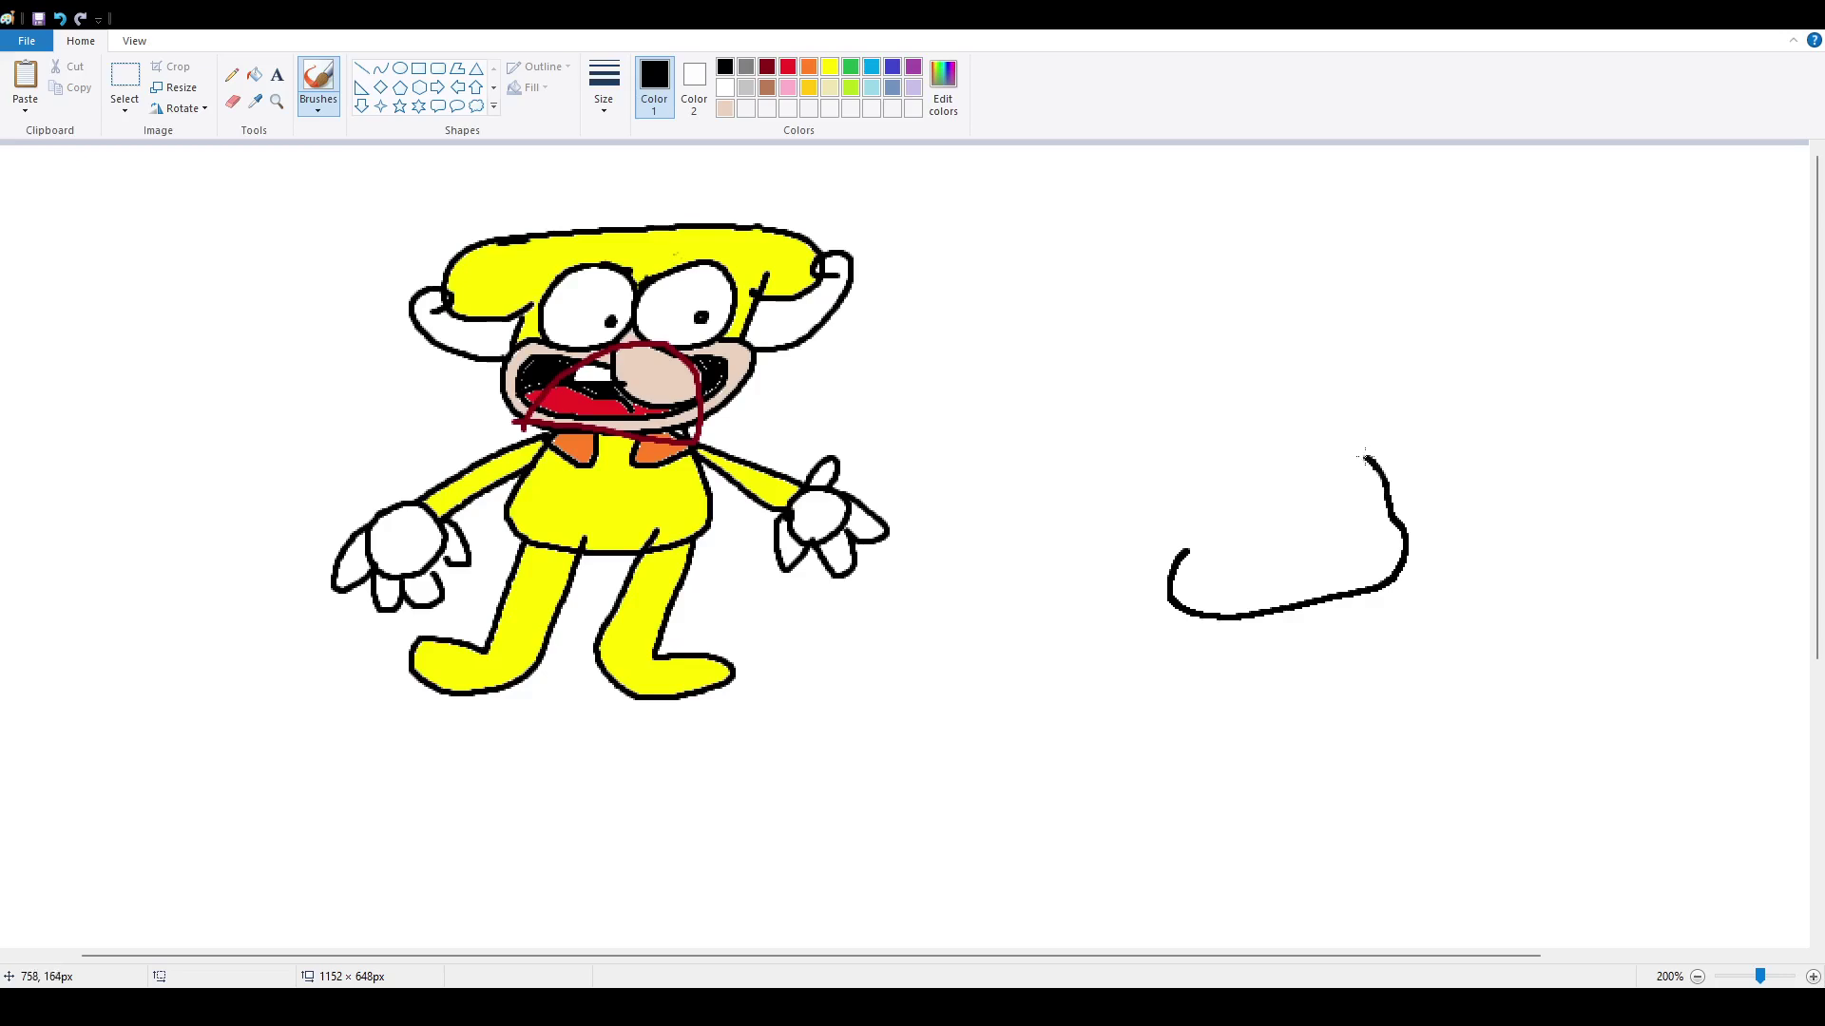
pyautogui.moveTo(1366, 457)
pyautogui.mouseDown()
pyautogui.moveTo(1317, 413)
pyautogui.moveTo(1214, 425)
pyautogui.moveTo(1174, 513)
pyautogui.mouseUp()
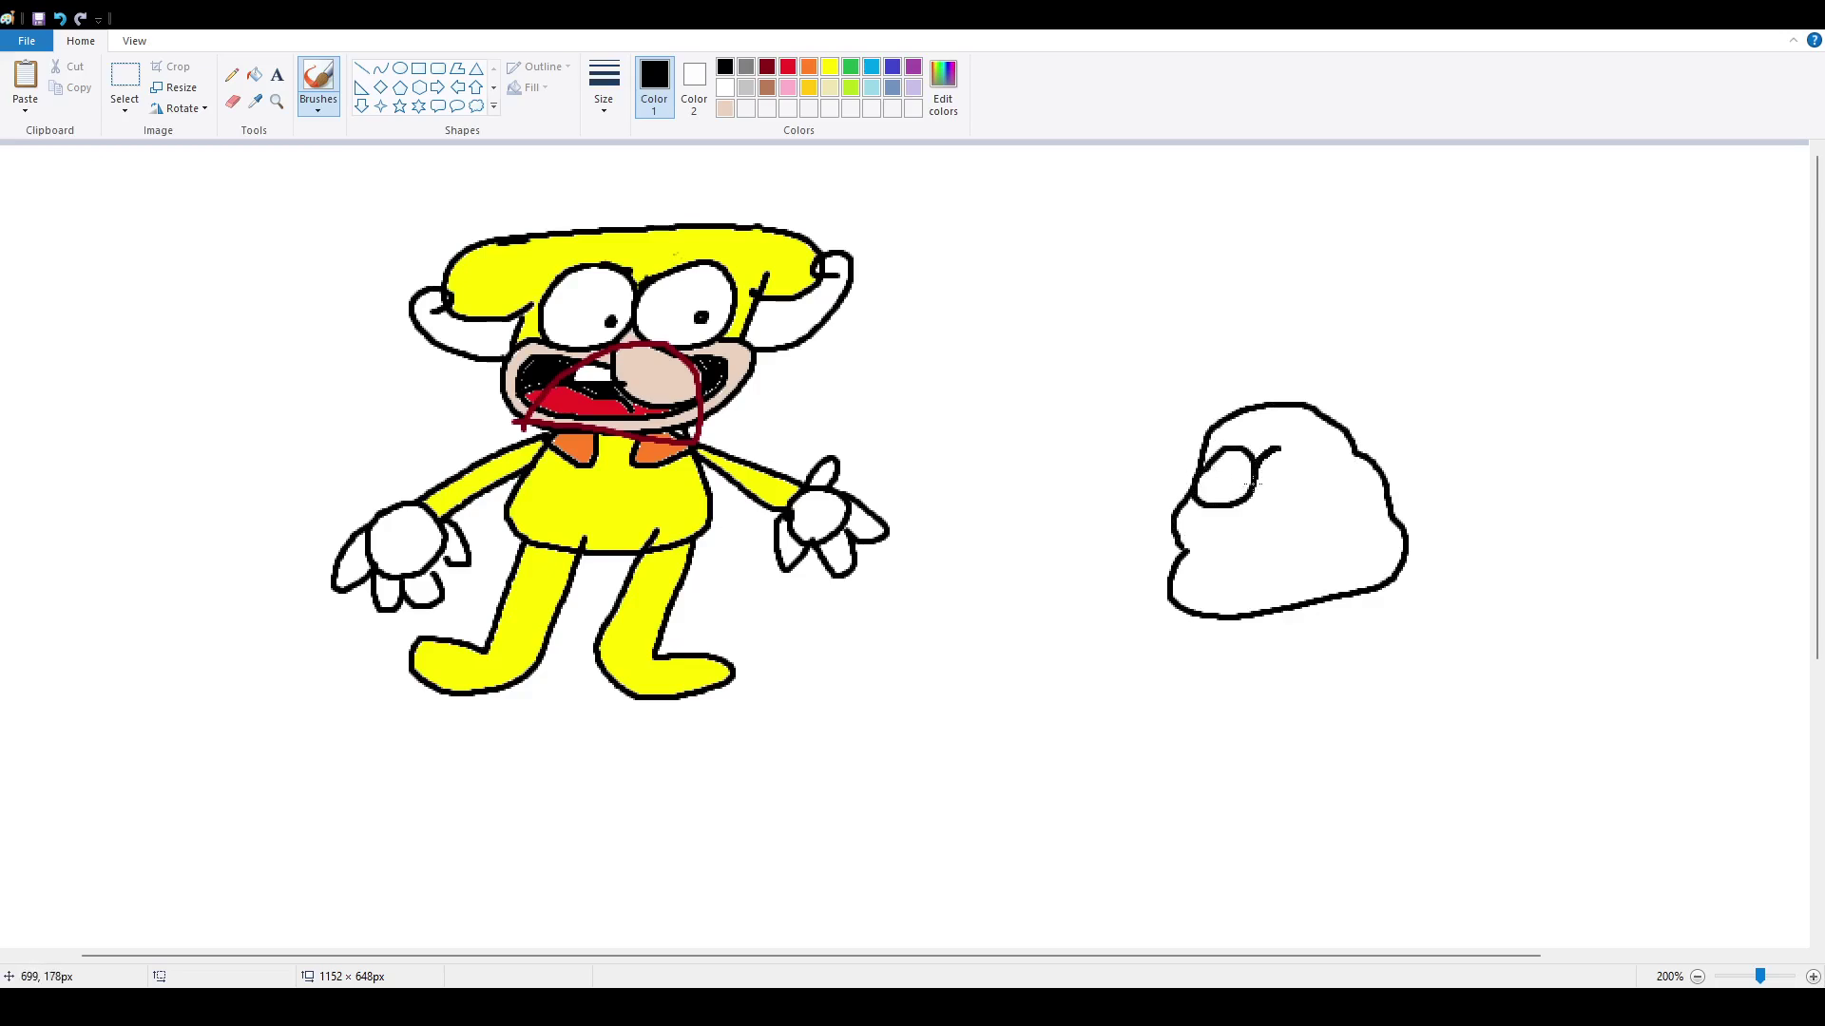
pyautogui.moveTo(1289, 442); pyautogui.dragTo(1256, 467)
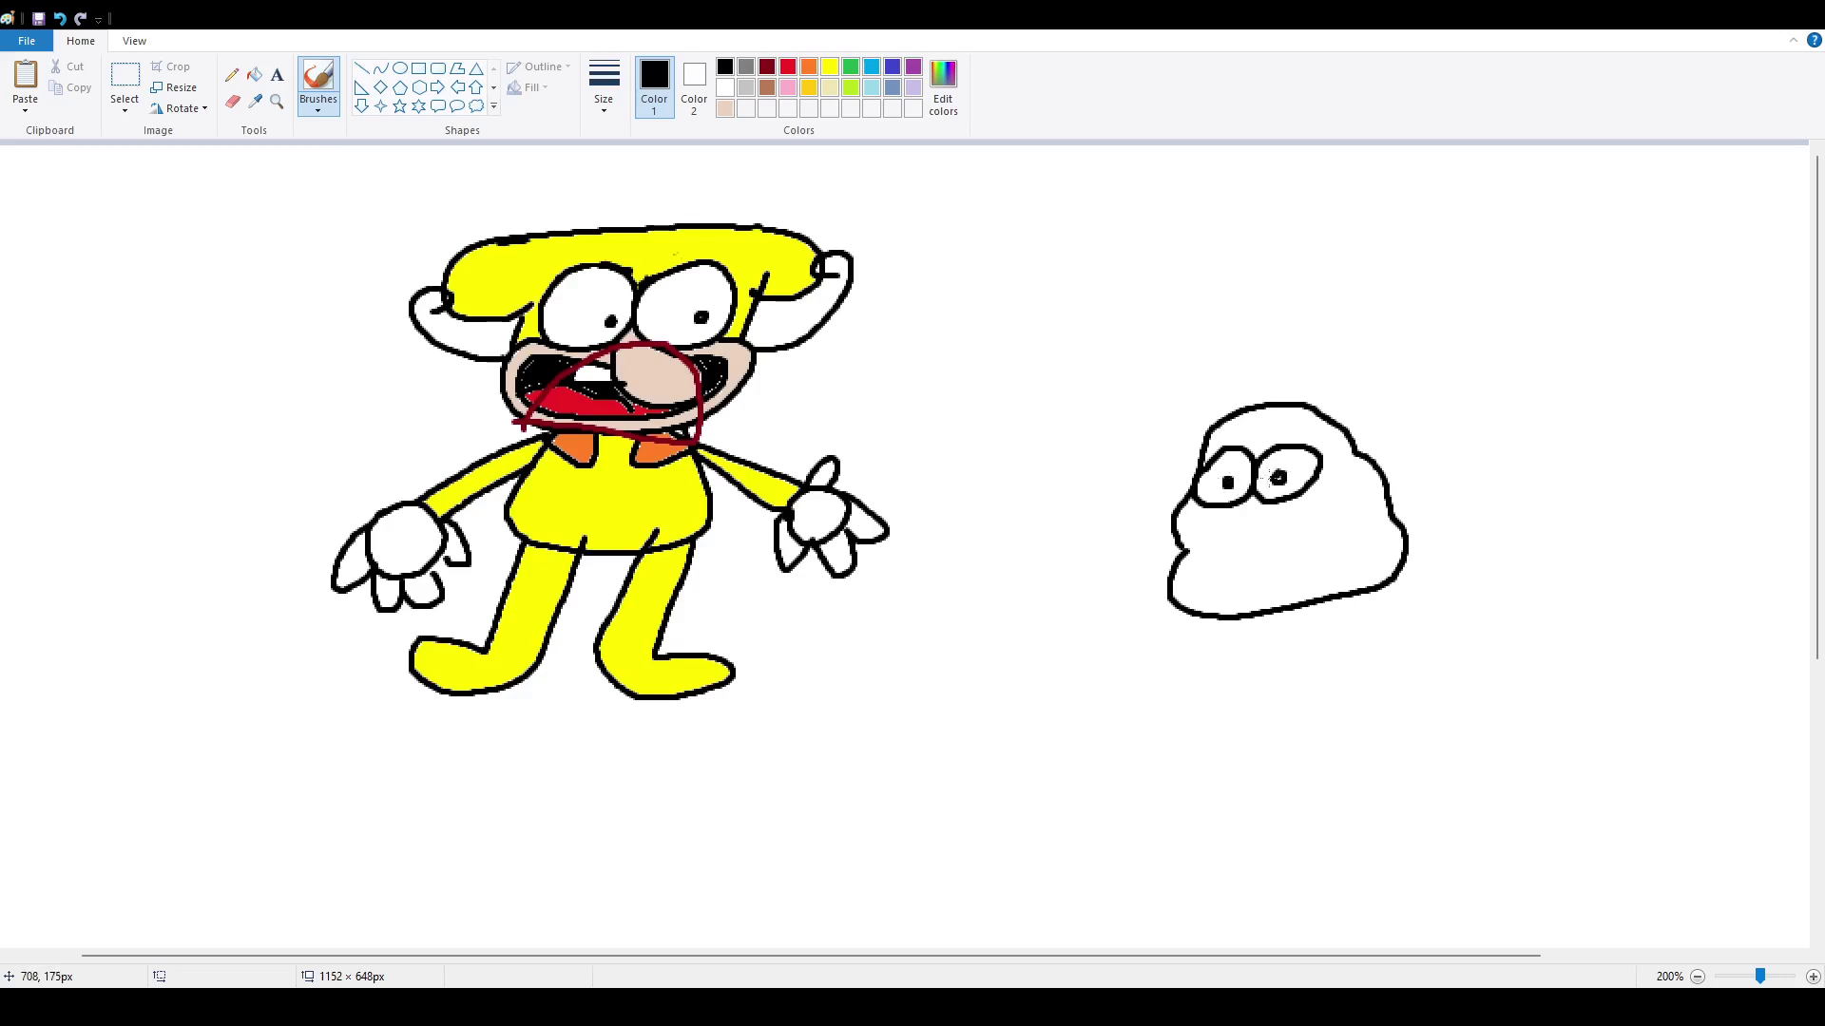
pyautogui.moveTo(1188, 550); pyautogui.dragTo(1341, 523)
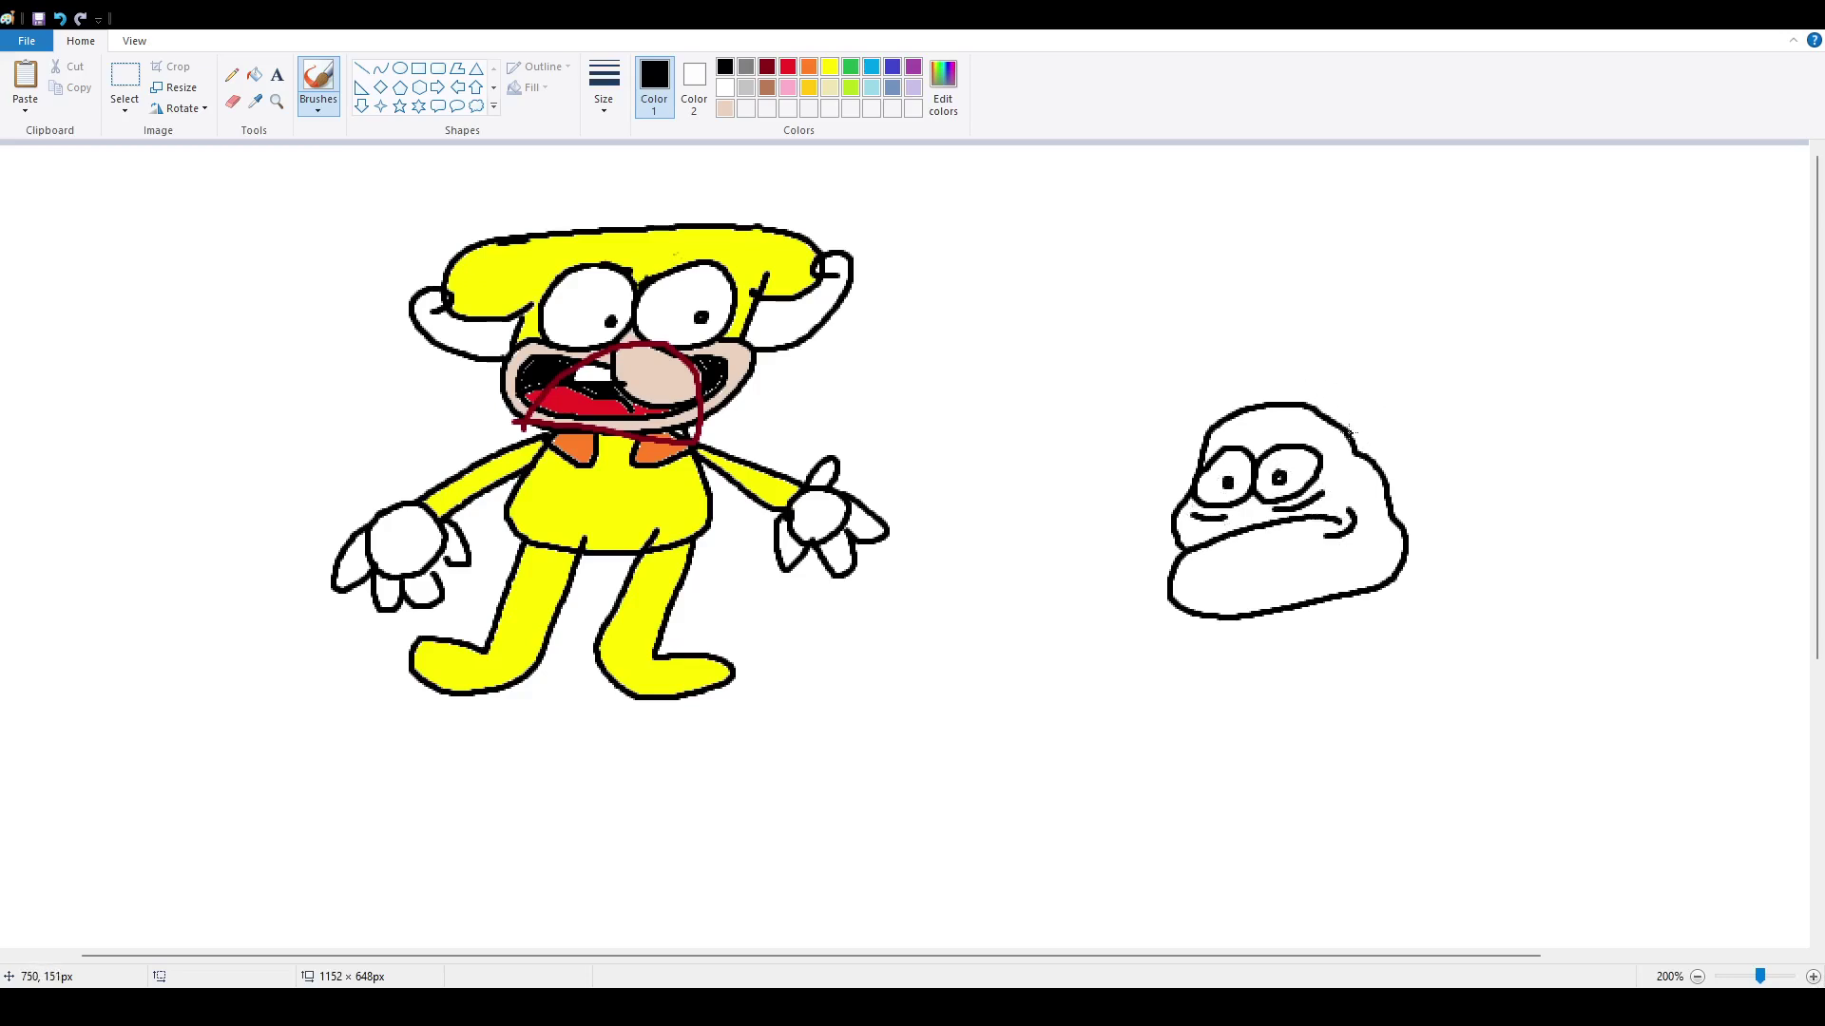
# - Draw a tilted hat on the new head in black, with a wide curved brim, a crown and a band
pyautogui.moveTo(1357, 434)
pyautogui.mouseDown()
pyautogui.moveTo(1367, 371)
pyautogui.moveTo(1223, 372)
pyautogui.moveTo(1105, 445)
pyautogui.moveTo(1191, 474)
pyautogui.mouseUp()
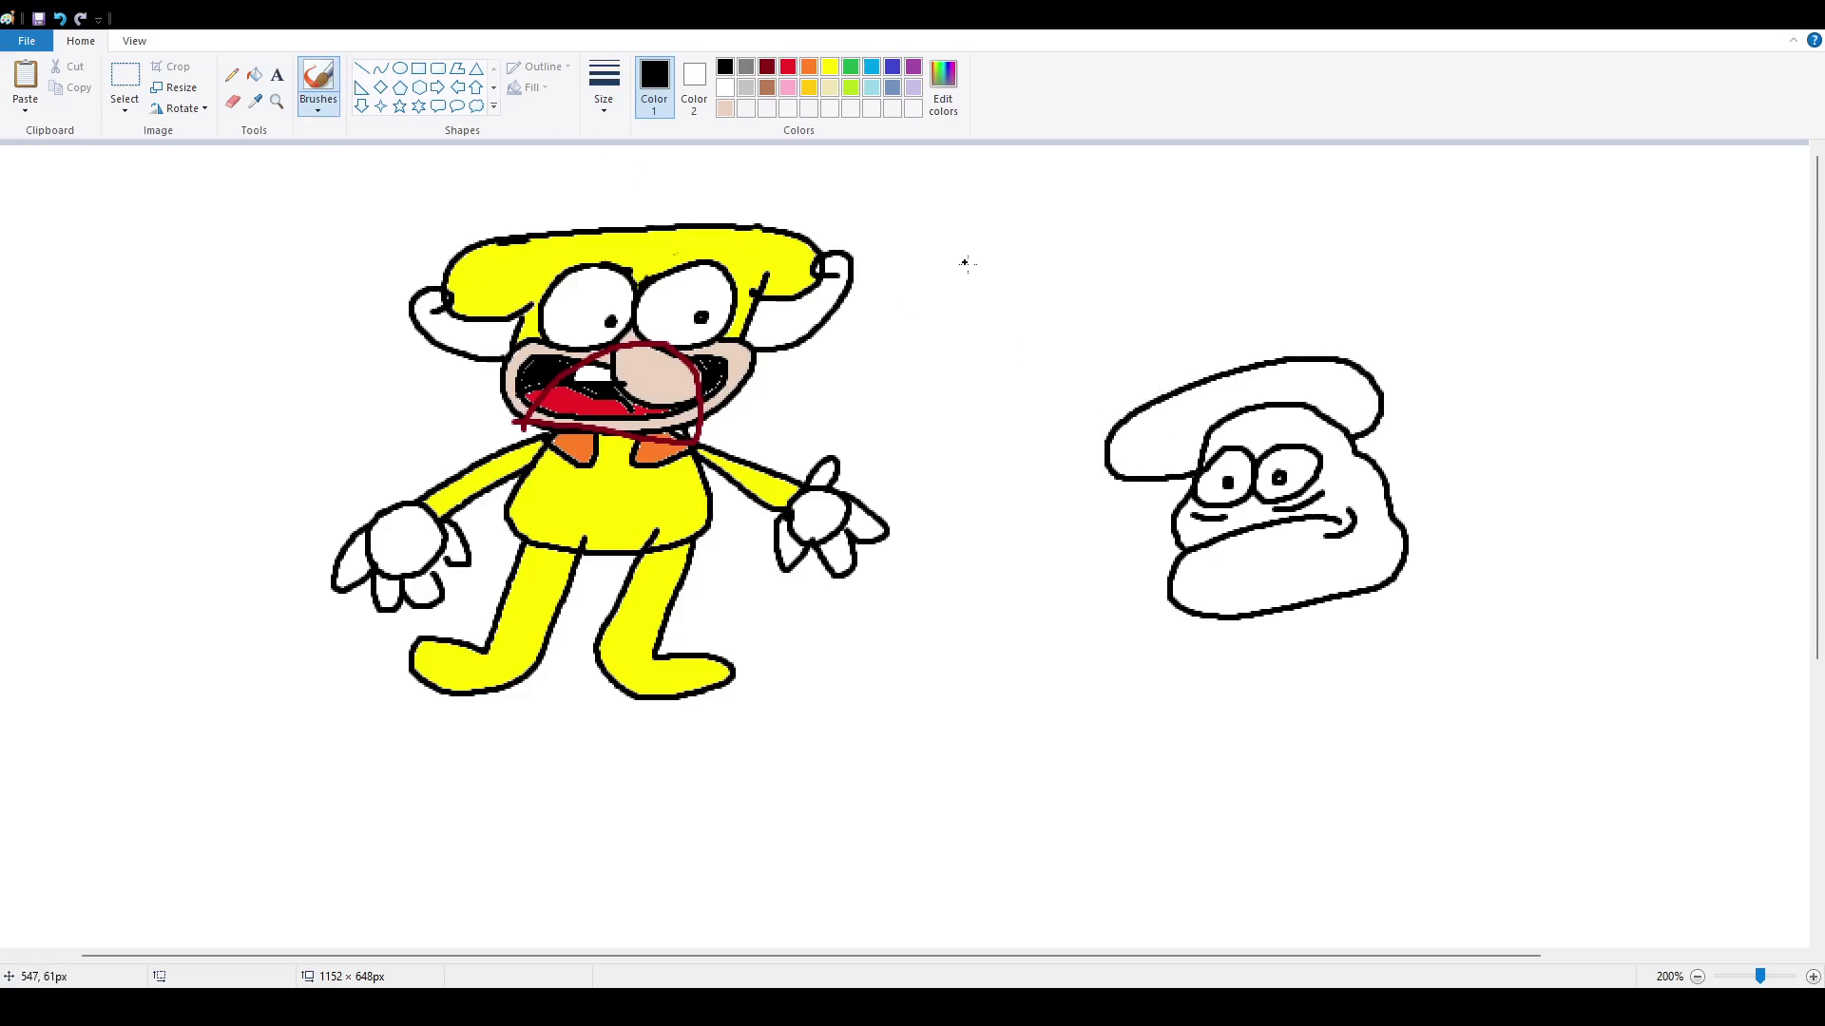
pyautogui.moveTo(1154, 396)
pyautogui.mouseDown()
pyautogui.moveTo(1184, 333)
pyautogui.moveTo(1316, 301)
pyautogui.moveTo(1329, 360)
pyautogui.moveTo(1308, 335)
pyautogui.moveTo(1188, 348)
pyautogui.mouseUp()
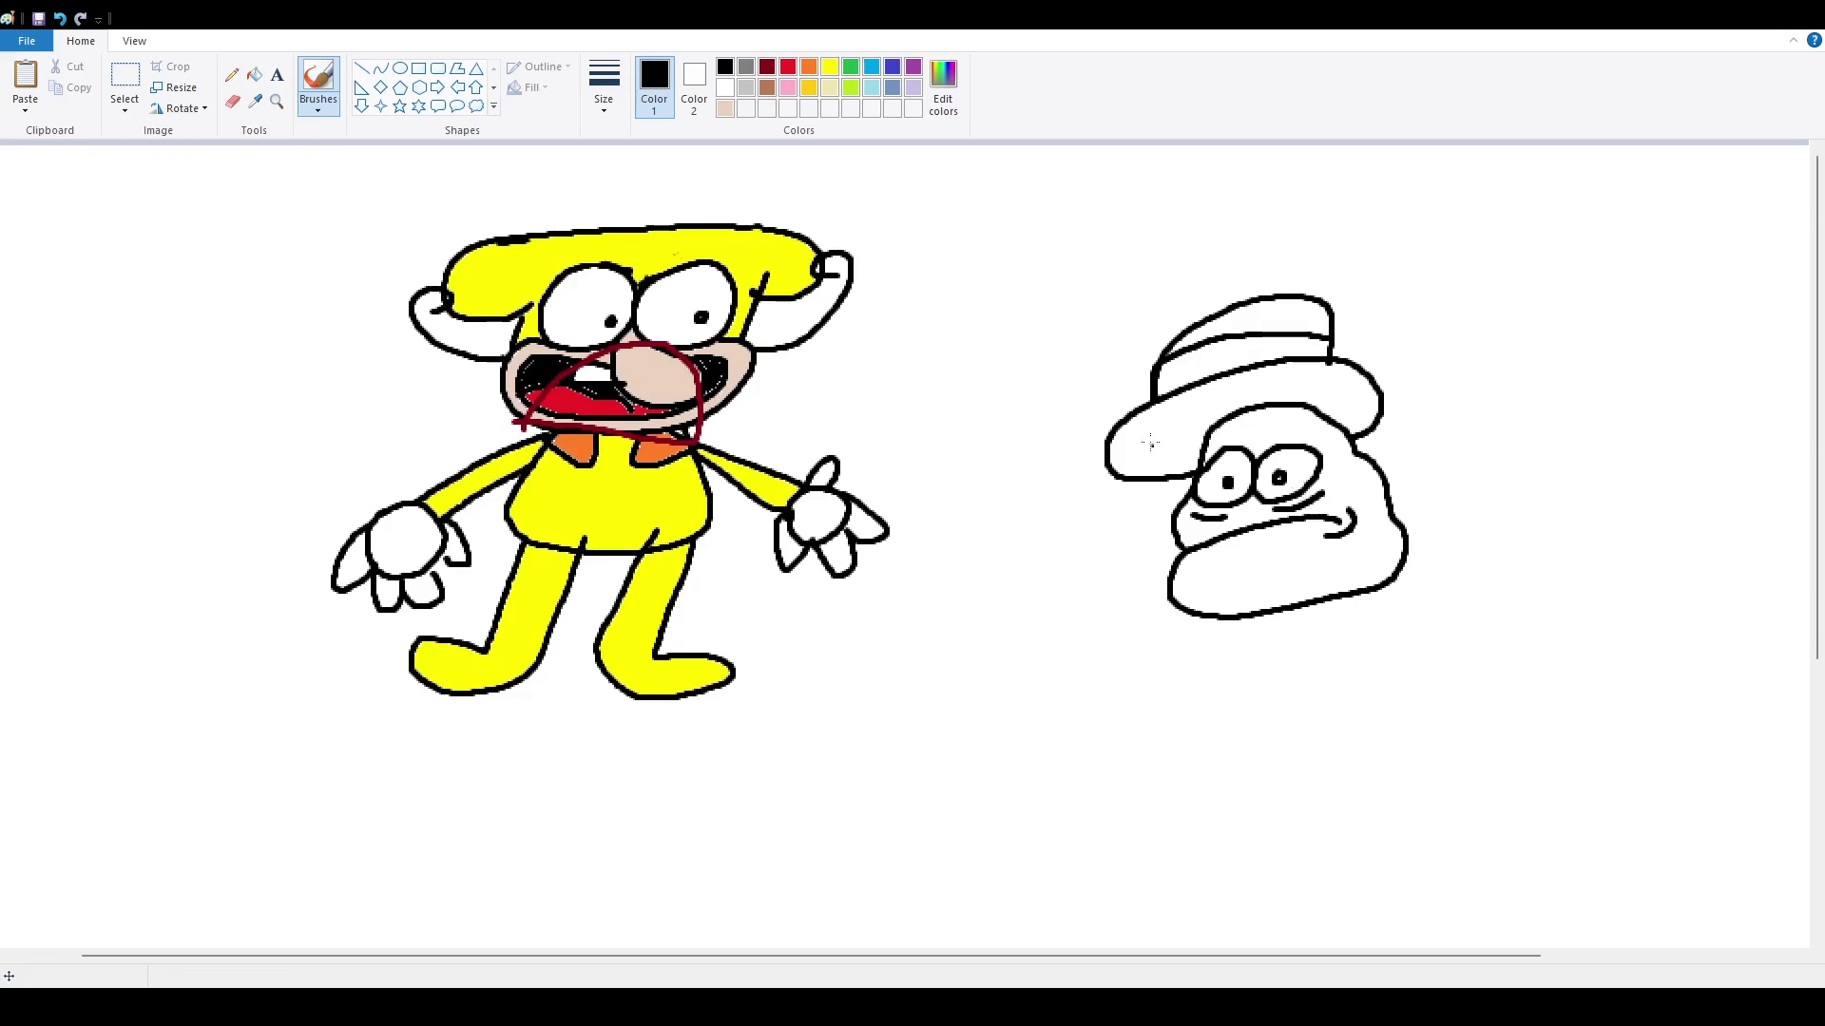
pyautogui.moveTo(1152, 445)
pyautogui.mouseDown()
pyautogui.moveTo(1219, 393)
pyautogui.moveTo(1349, 387)
pyautogui.mouseUp()
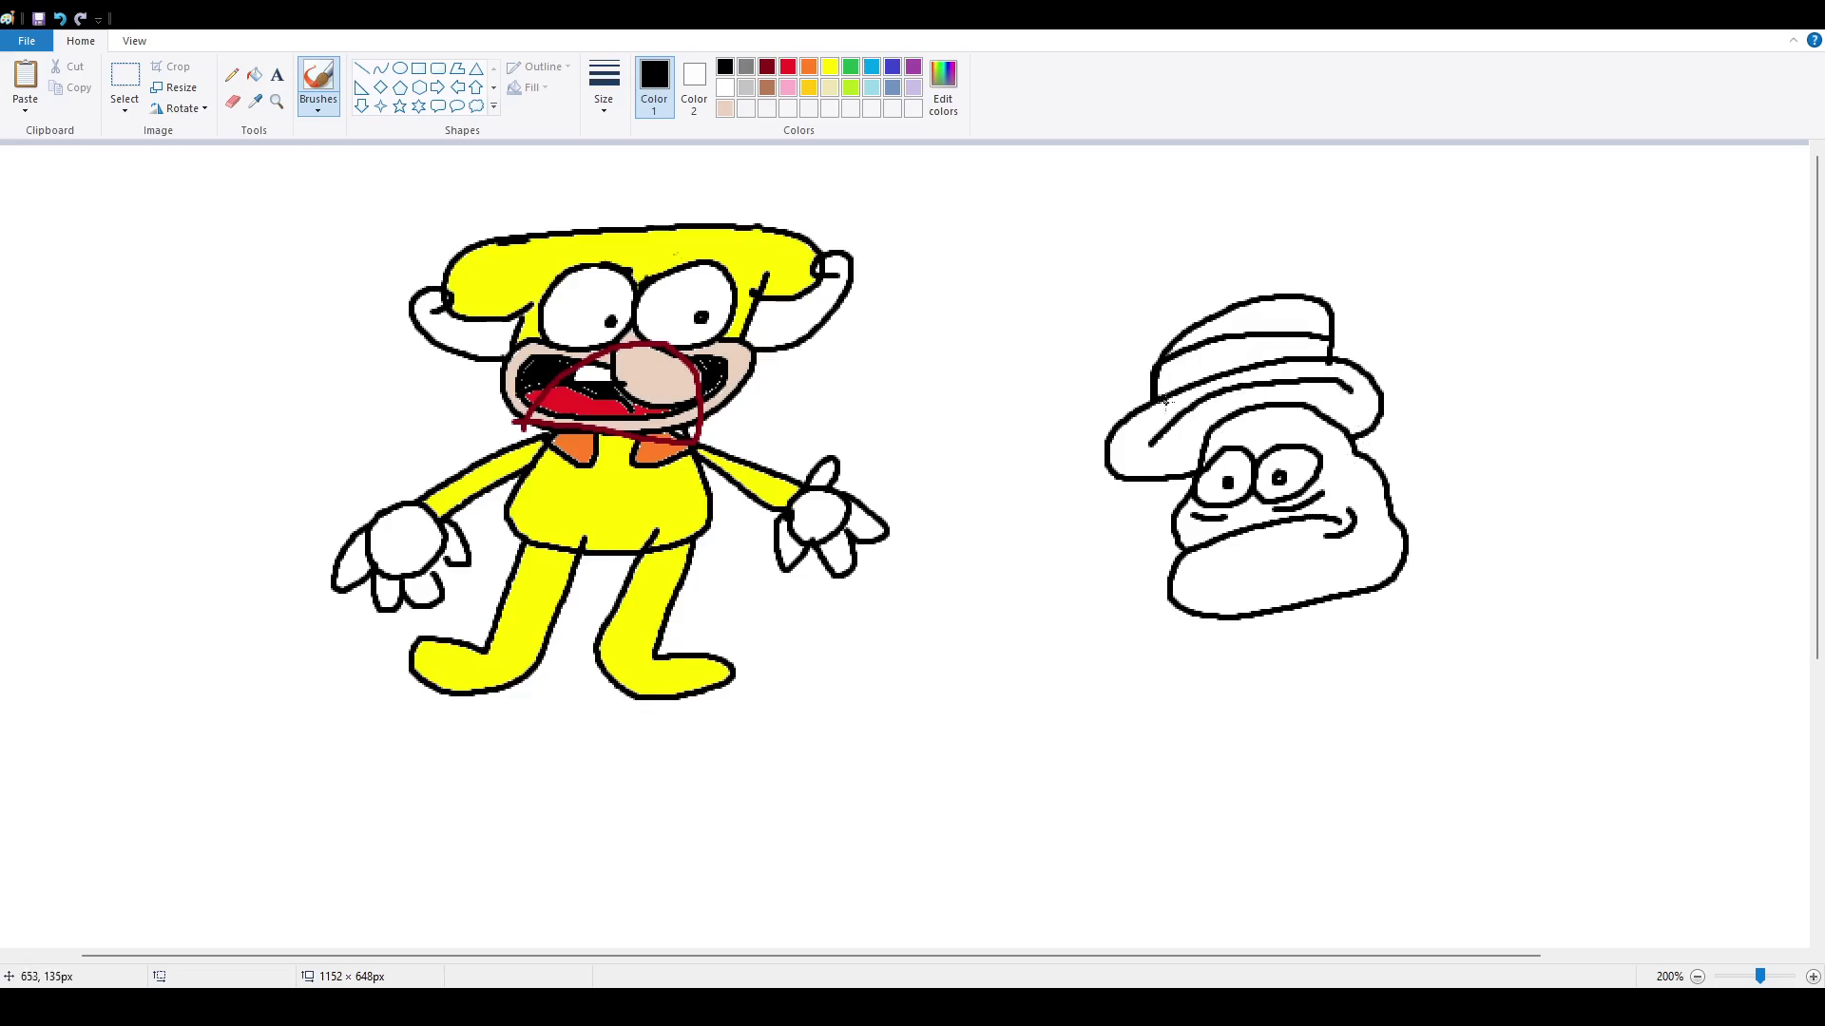
# - Fill the new character's head with yellow
pyautogui.click(124, 78)
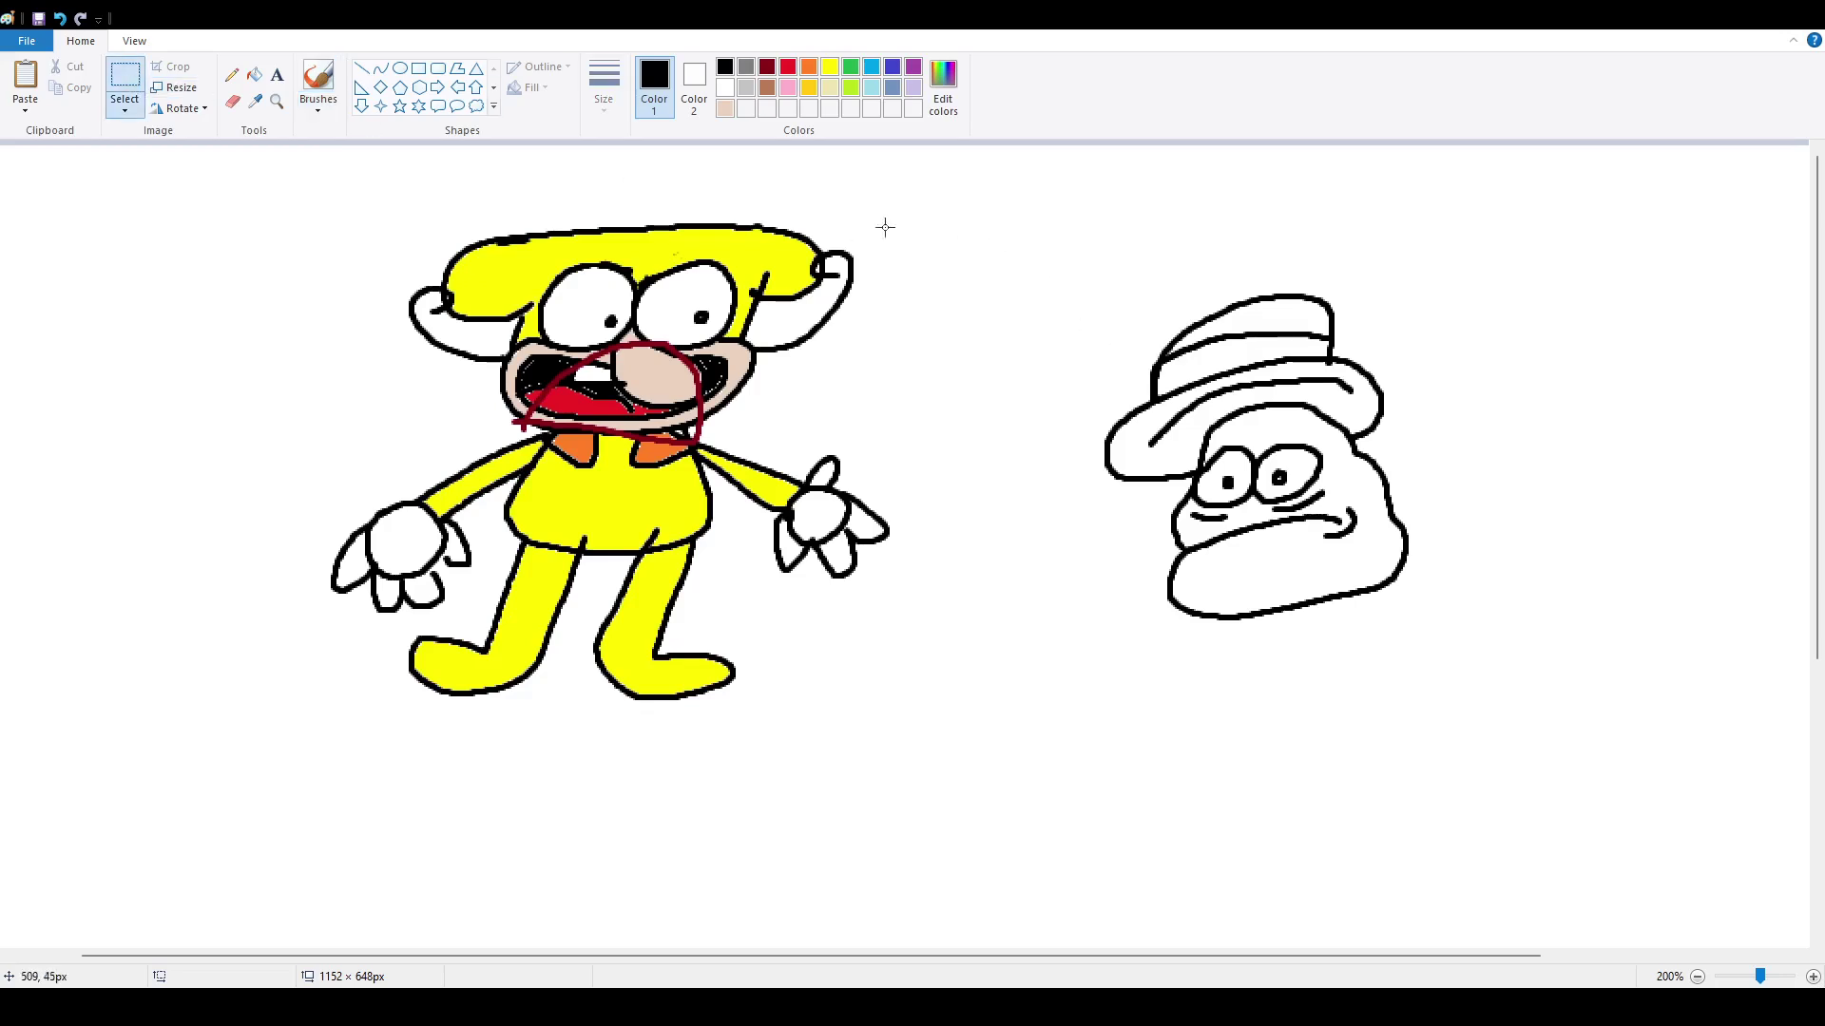
pyautogui.click(826, 67)
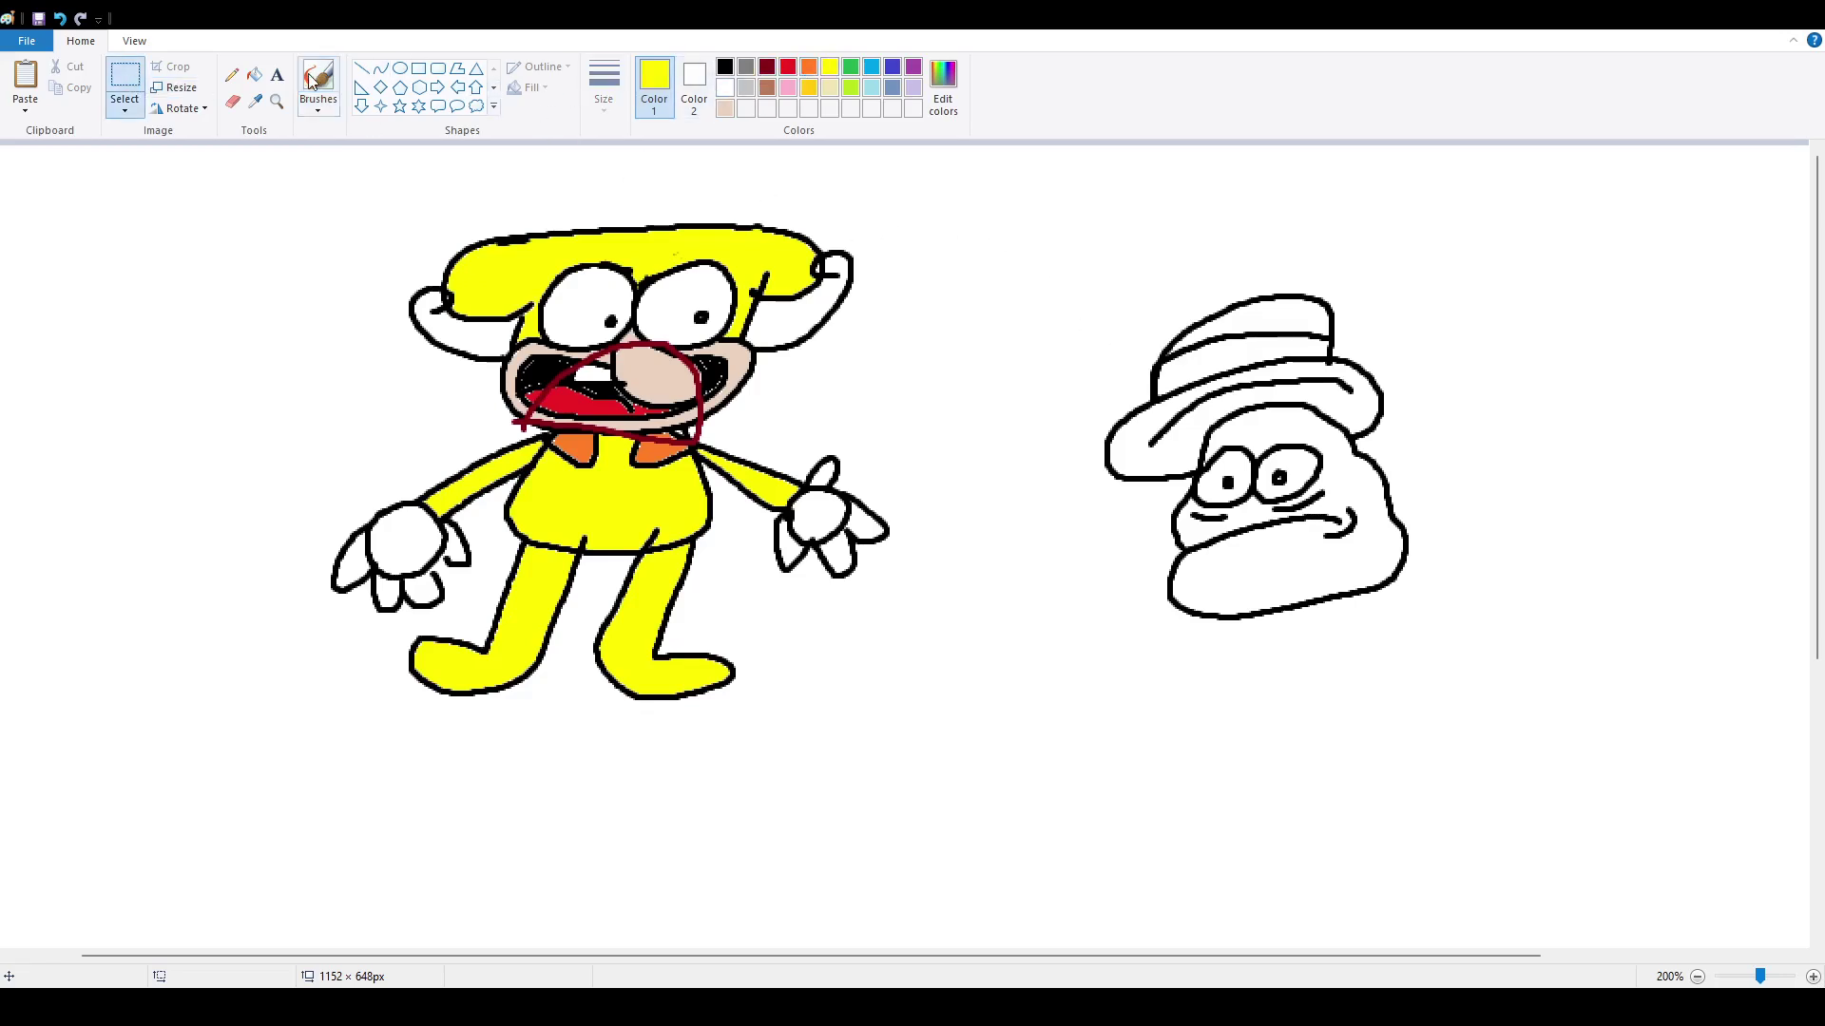
pyautogui.click(254, 74)
pyautogui.click(1270, 417)
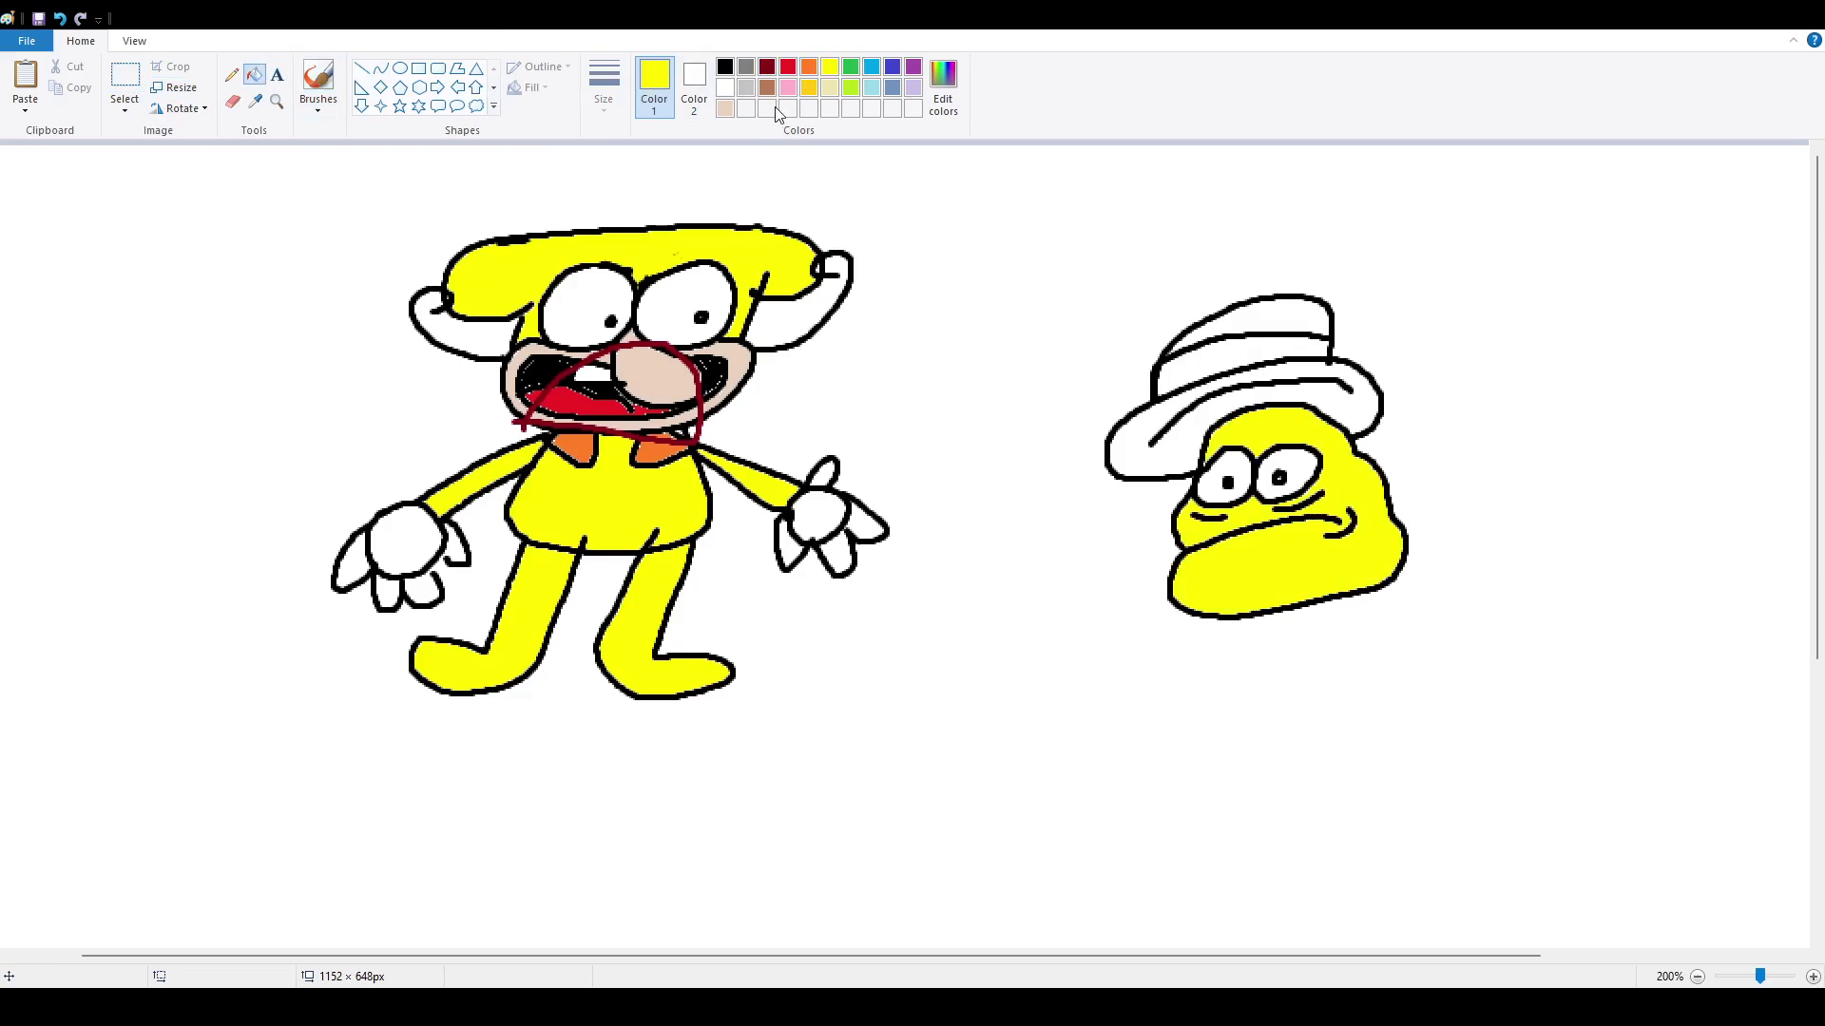
# - Fill the hat's brim and crown with brown and its band with black, undoing the fill that lands on the brim line
pyautogui.click(766, 87)
pyautogui.click(1232, 385)
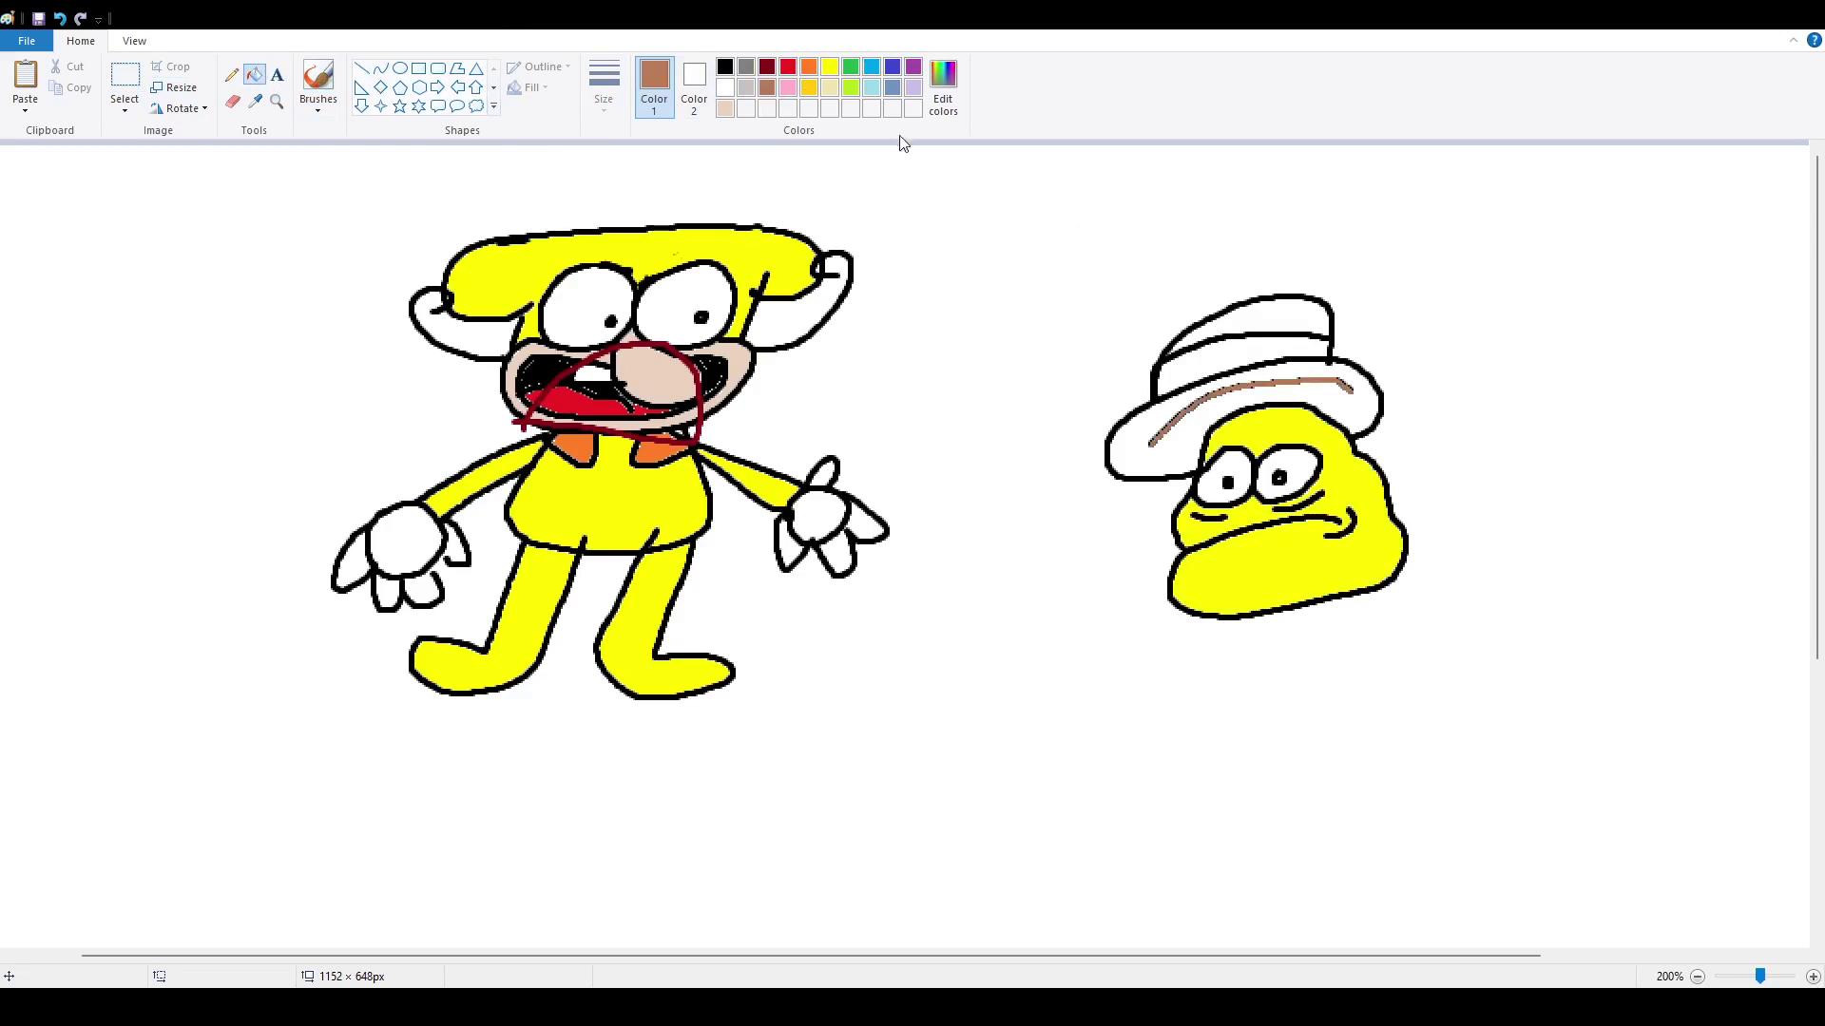
pyautogui.click(59, 18)
pyautogui.click(1260, 397)
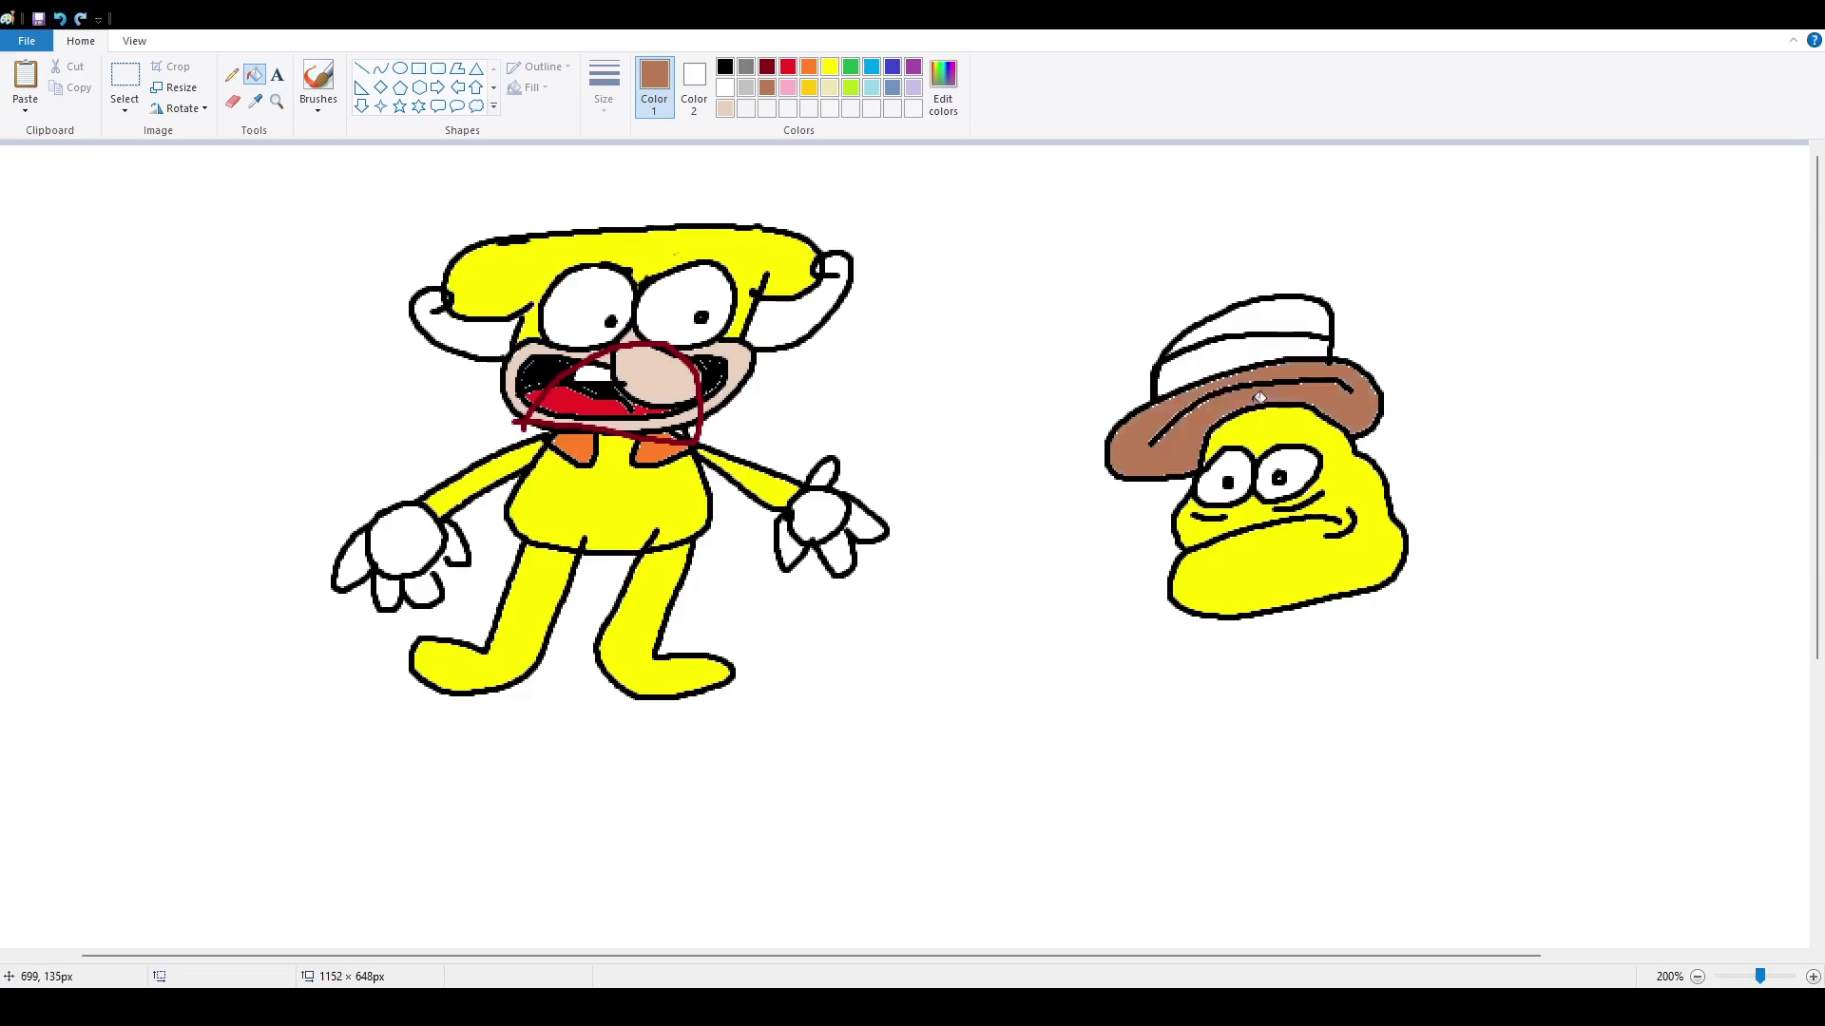
pyautogui.click(1261, 318)
pyautogui.click(725, 67)
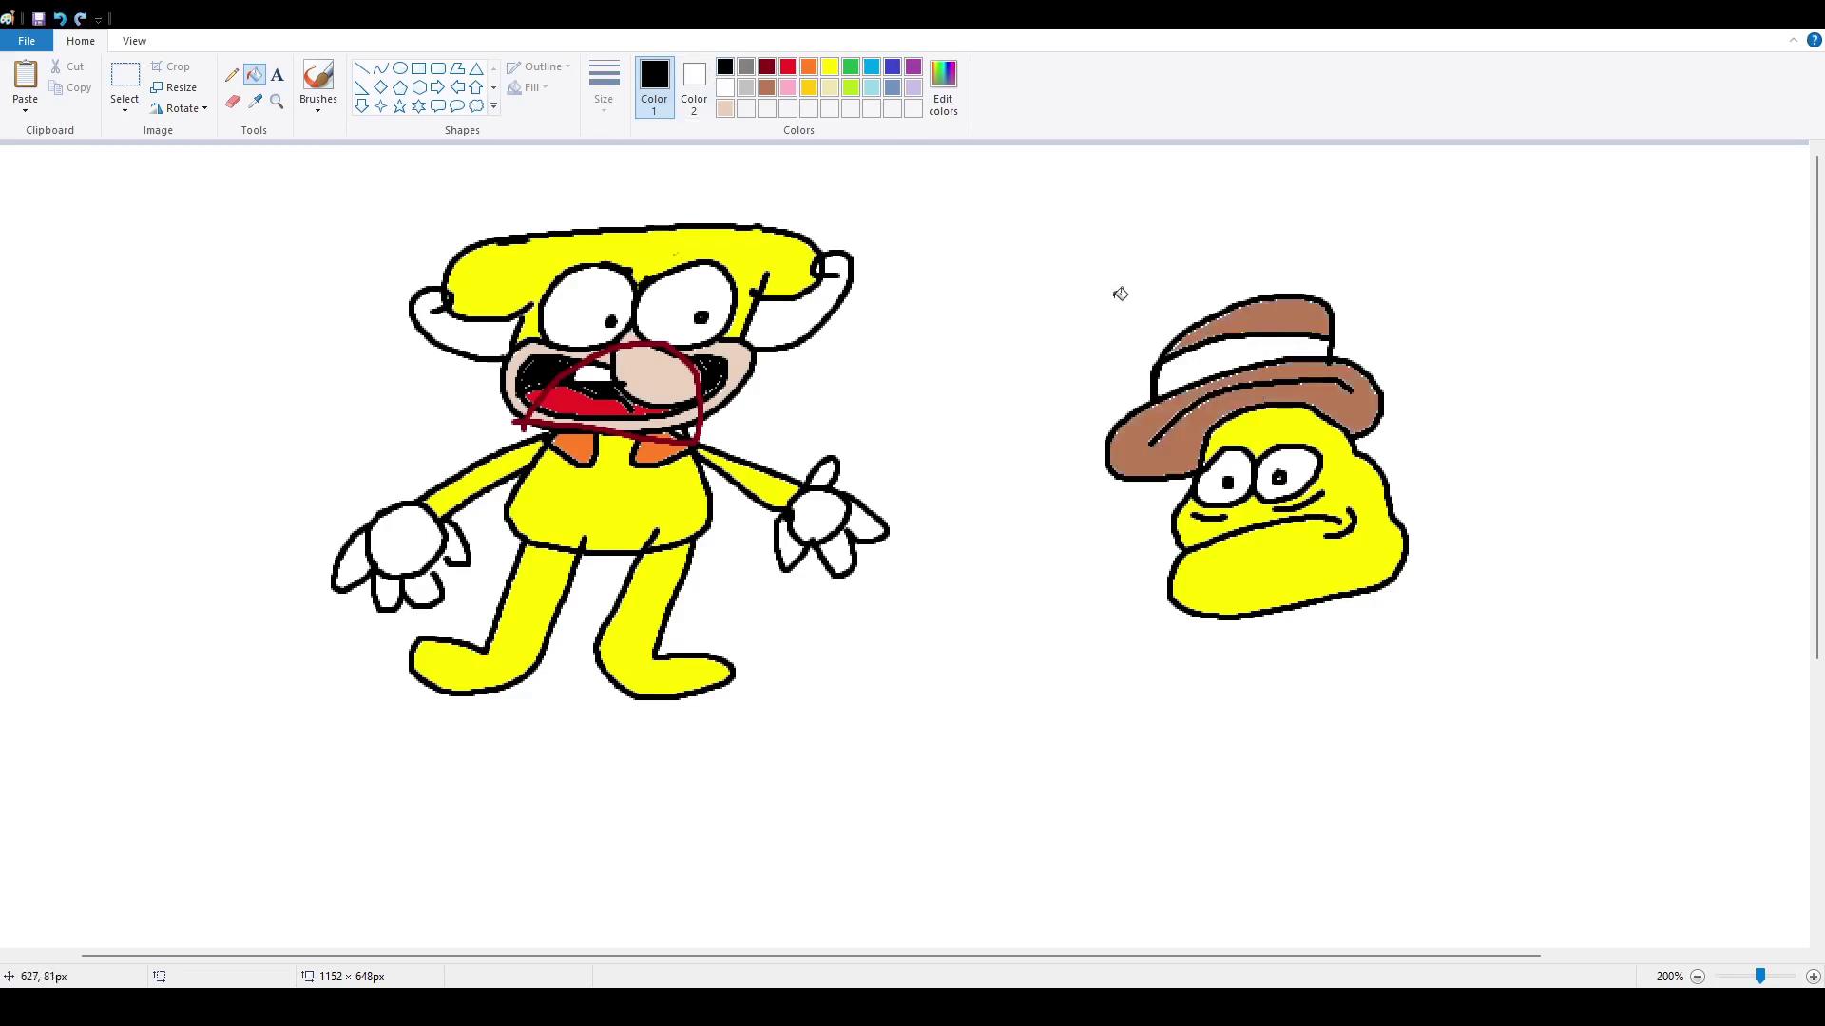
pyautogui.click(1191, 357)
# - Move the whole hatted character closer to the yellow character in two shifts
pyautogui.click(124, 76)
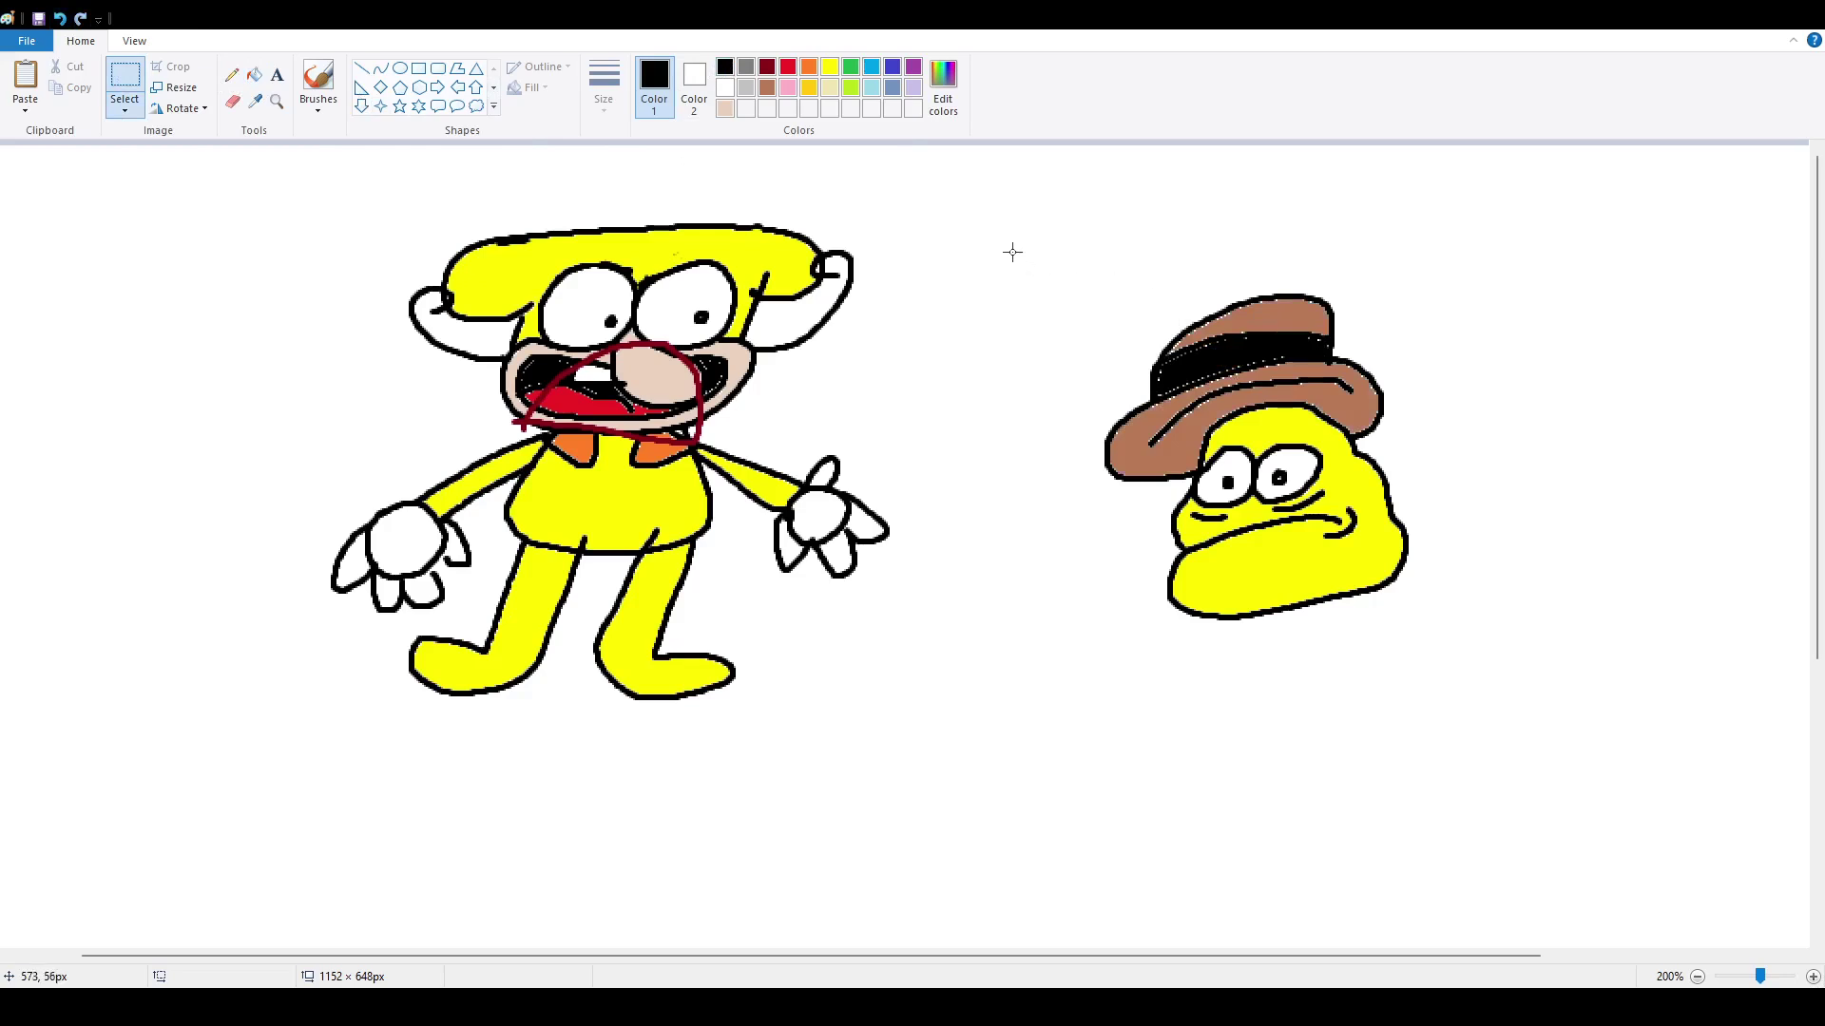
pyautogui.moveTo(1012, 251); pyautogui.dragTo(1529, 685)
pyautogui.moveTo(1296, 490); pyautogui.dragTo(1206, 506)
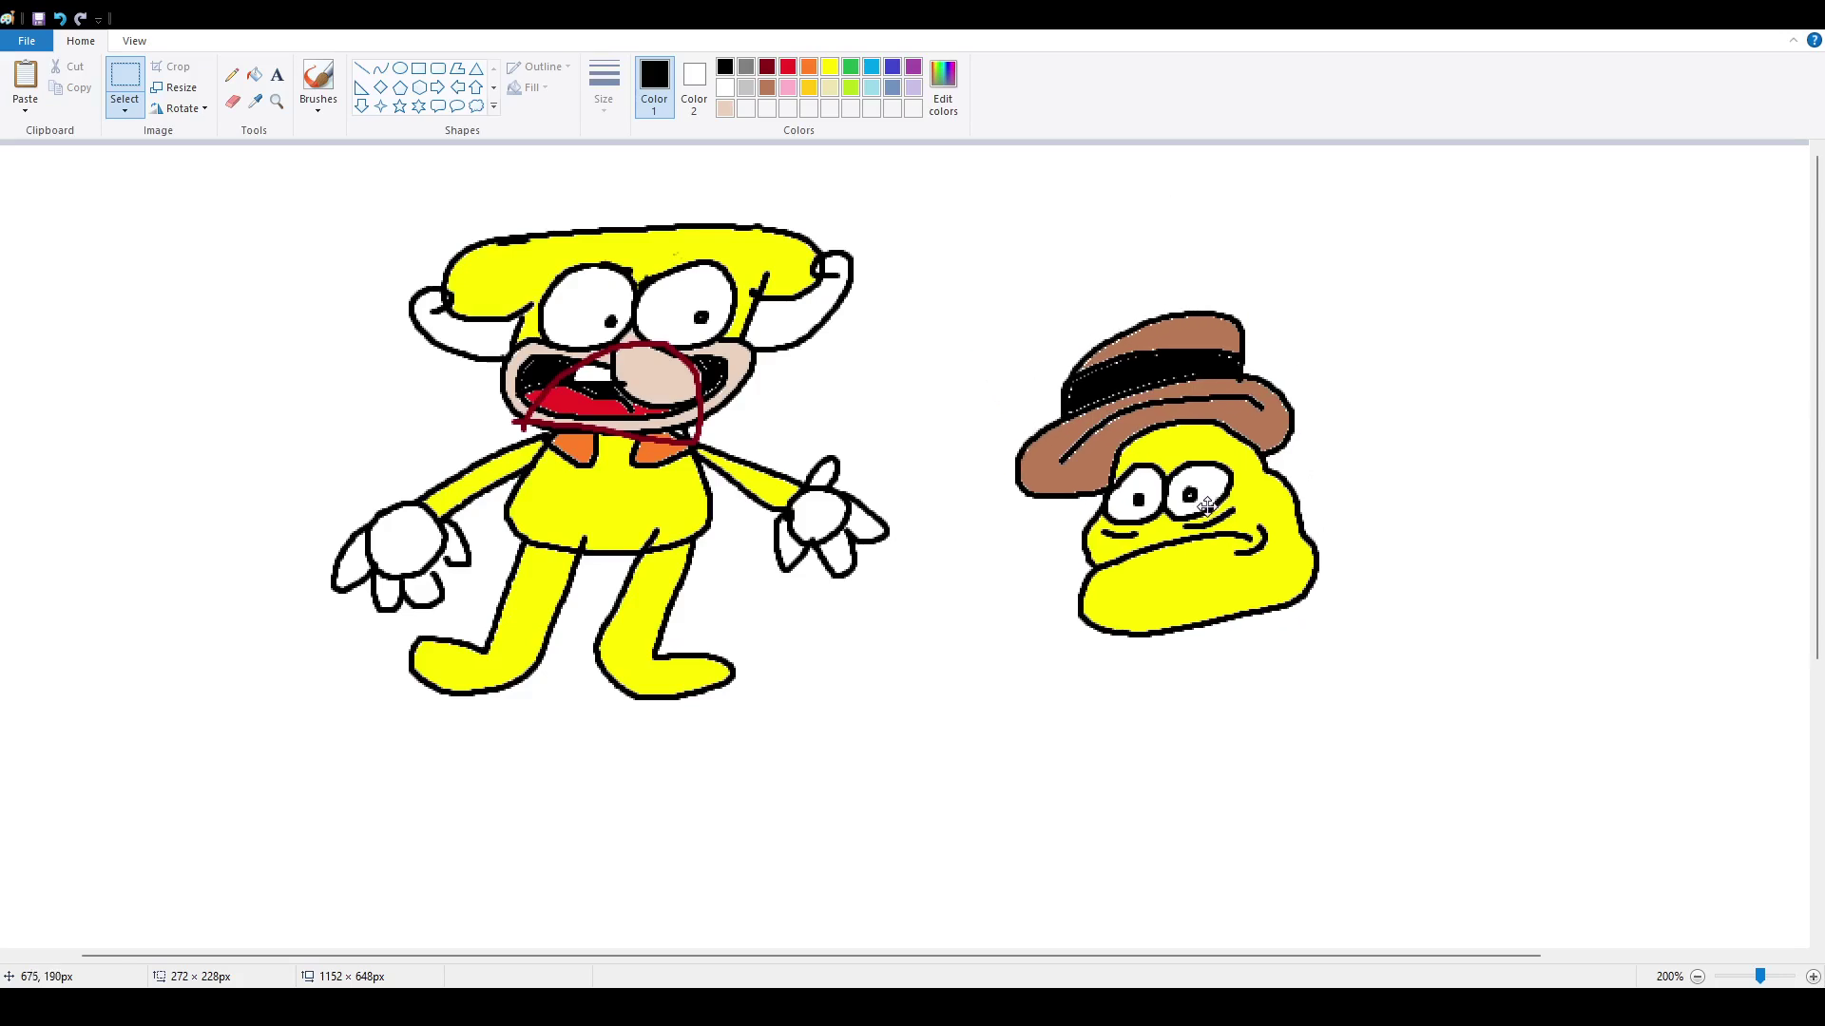
pyautogui.moveTo(976, 278); pyautogui.dragTo(1388, 673)
pyautogui.moveTo(1316, 594)
pyautogui.mouseDown()
pyautogui.moveTo(1303, 582)
pyautogui.moveTo(1287, 602)
pyautogui.moveTo(1303, 582)
pyautogui.mouseUp()
pyautogui.click(1407, 565)
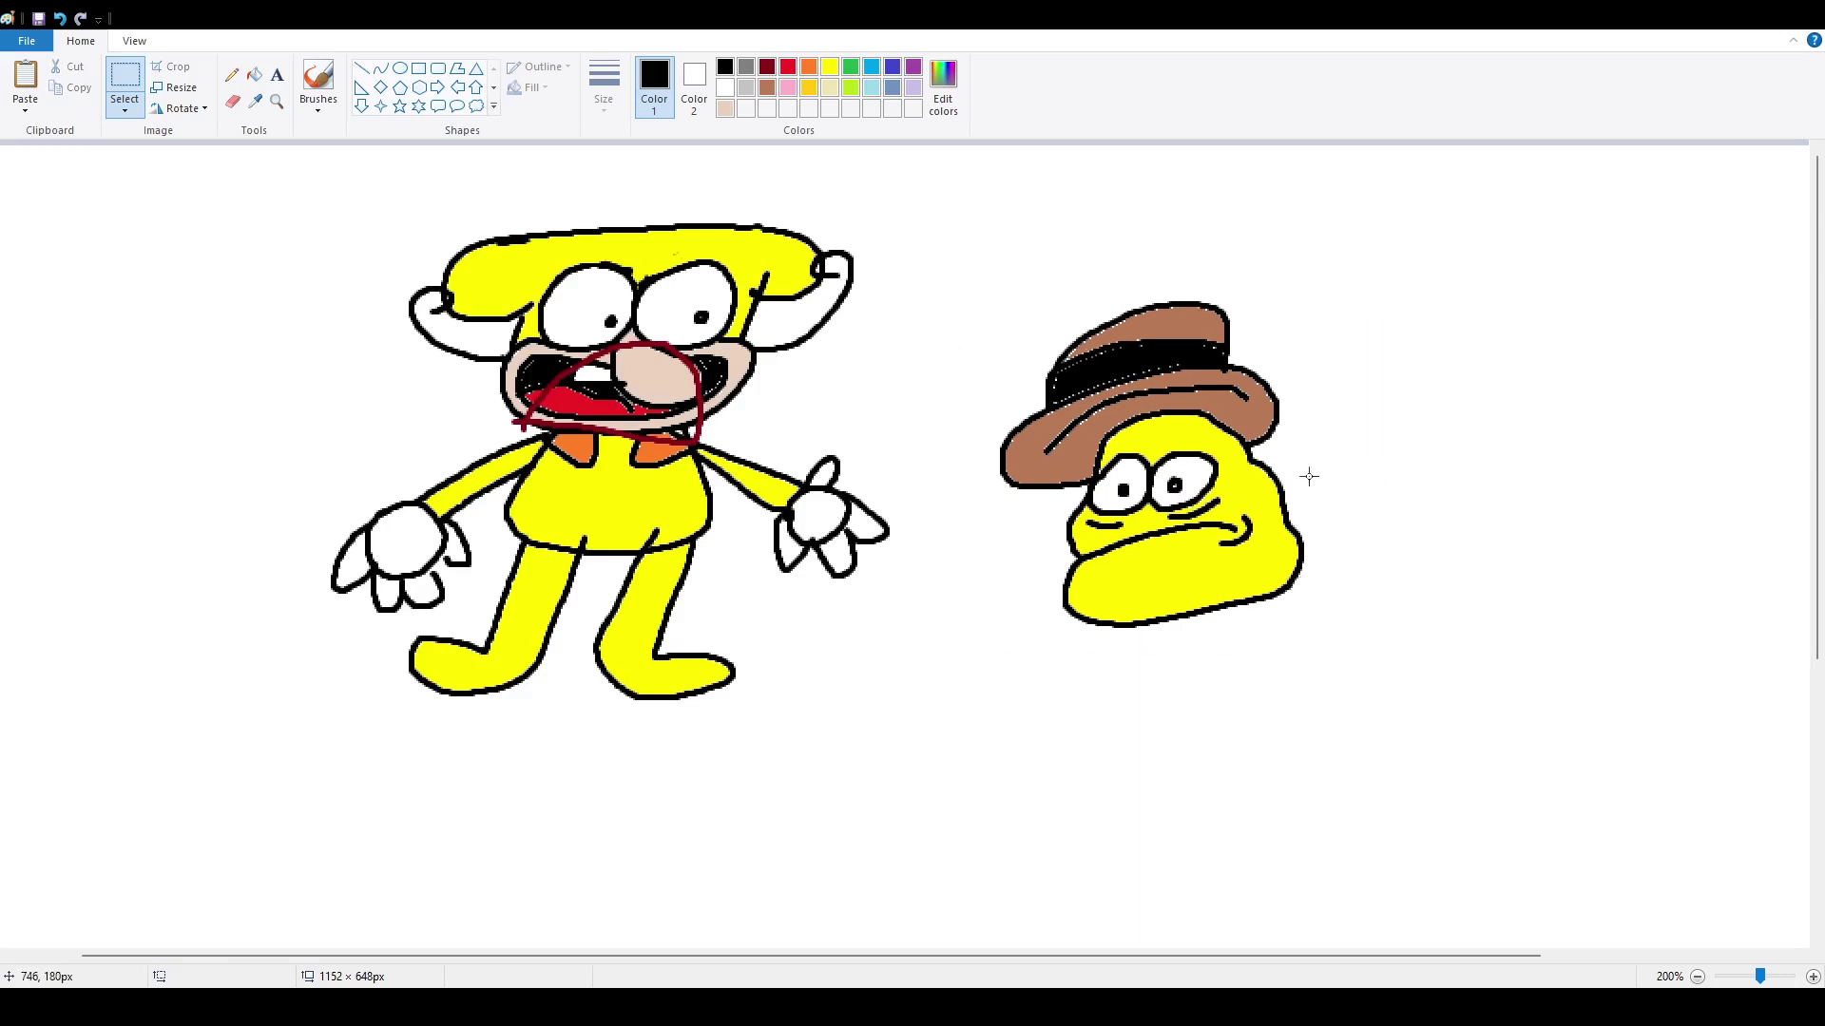
# - Move the whole yellow character slightly up and draw slanted, angry black brows above its eyes with the Brush
pyautogui.moveTo(258, 208); pyautogui.dragTo(929, 764)
pyautogui.moveTo(751, 540)
pyautogui.mouseDown()
pyautogui.moveTo(766, 574)
pyautogui.moveTo(725, 531)
pyautogui.moveTo(729, 476)
pyautogui.moveTo(835, 574)
pyautogui.moveTo(668, 465)
pyautogui.moveTo(733, 554)
pyautogui.moveTo(656, 505)
pyautogui.moveTo(696, 472)
pyautogui.moveTo(802, 574)
pyautogui.moveTo(562, 501)
pyautogui.moveTo(926, 568)
pyautogui.moveTo(654, 550)
pyautogui.moveTo(704, 550)
pyautogui.moveTo(753, 500)
pyautogui.moveTo(761, 514)
pyautogui.mouseUp()
pyautogui.click(1022, 550)
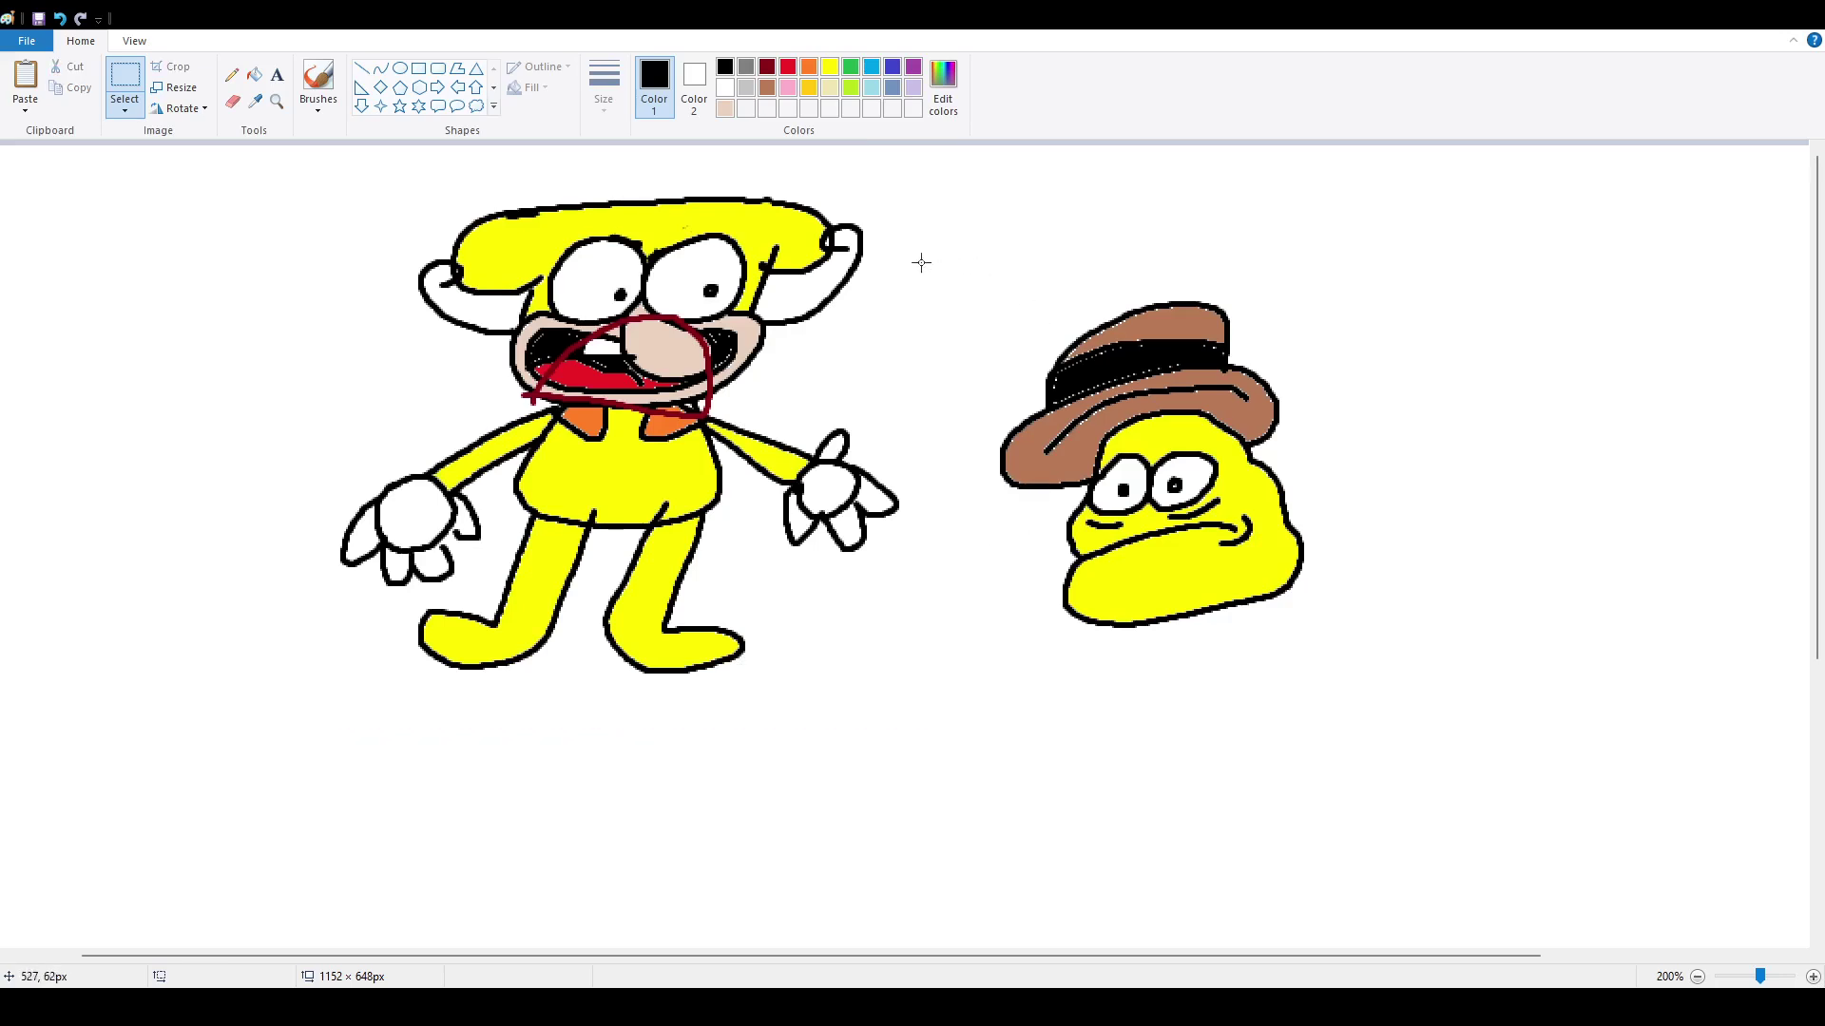
pyautogui.click(318, 78)
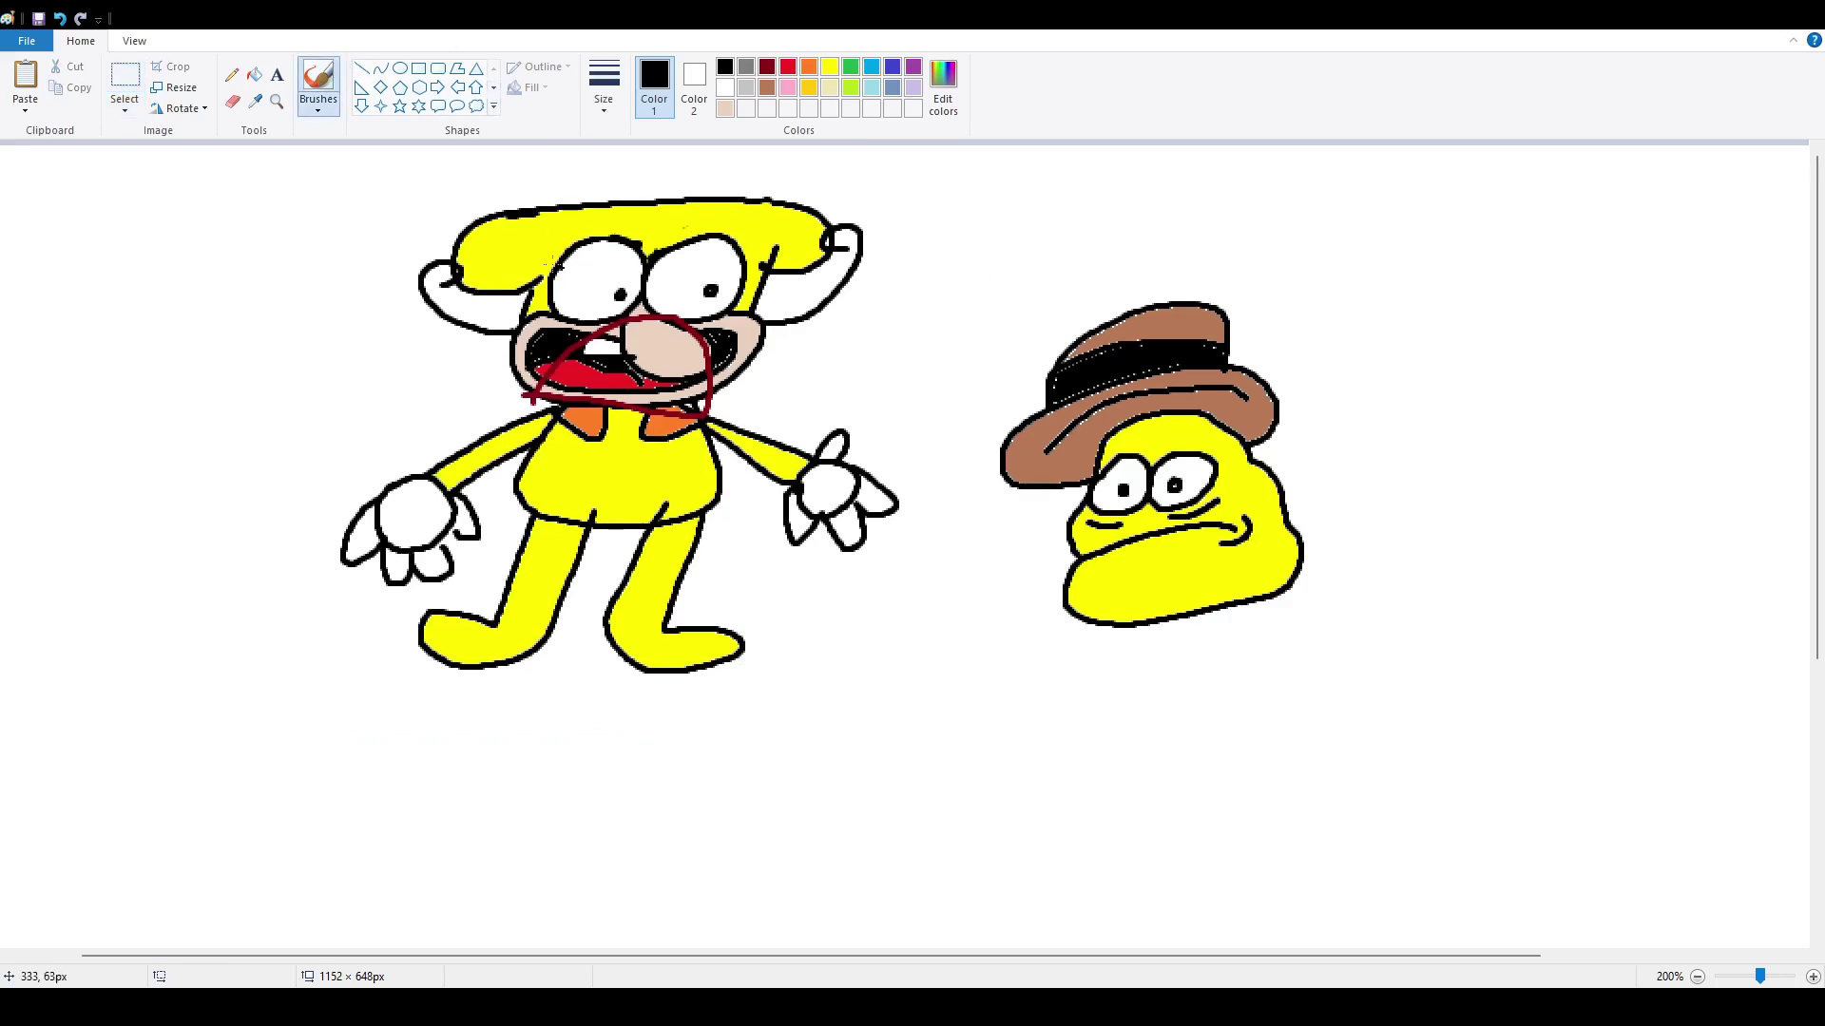
pyautogui.moveTo(460, 198)
pyautogui.mouseDown()
pyautogui.moveTo(657, 257)
pyautogui.moveTo(871, 203)
pyautogui.mouseUp()
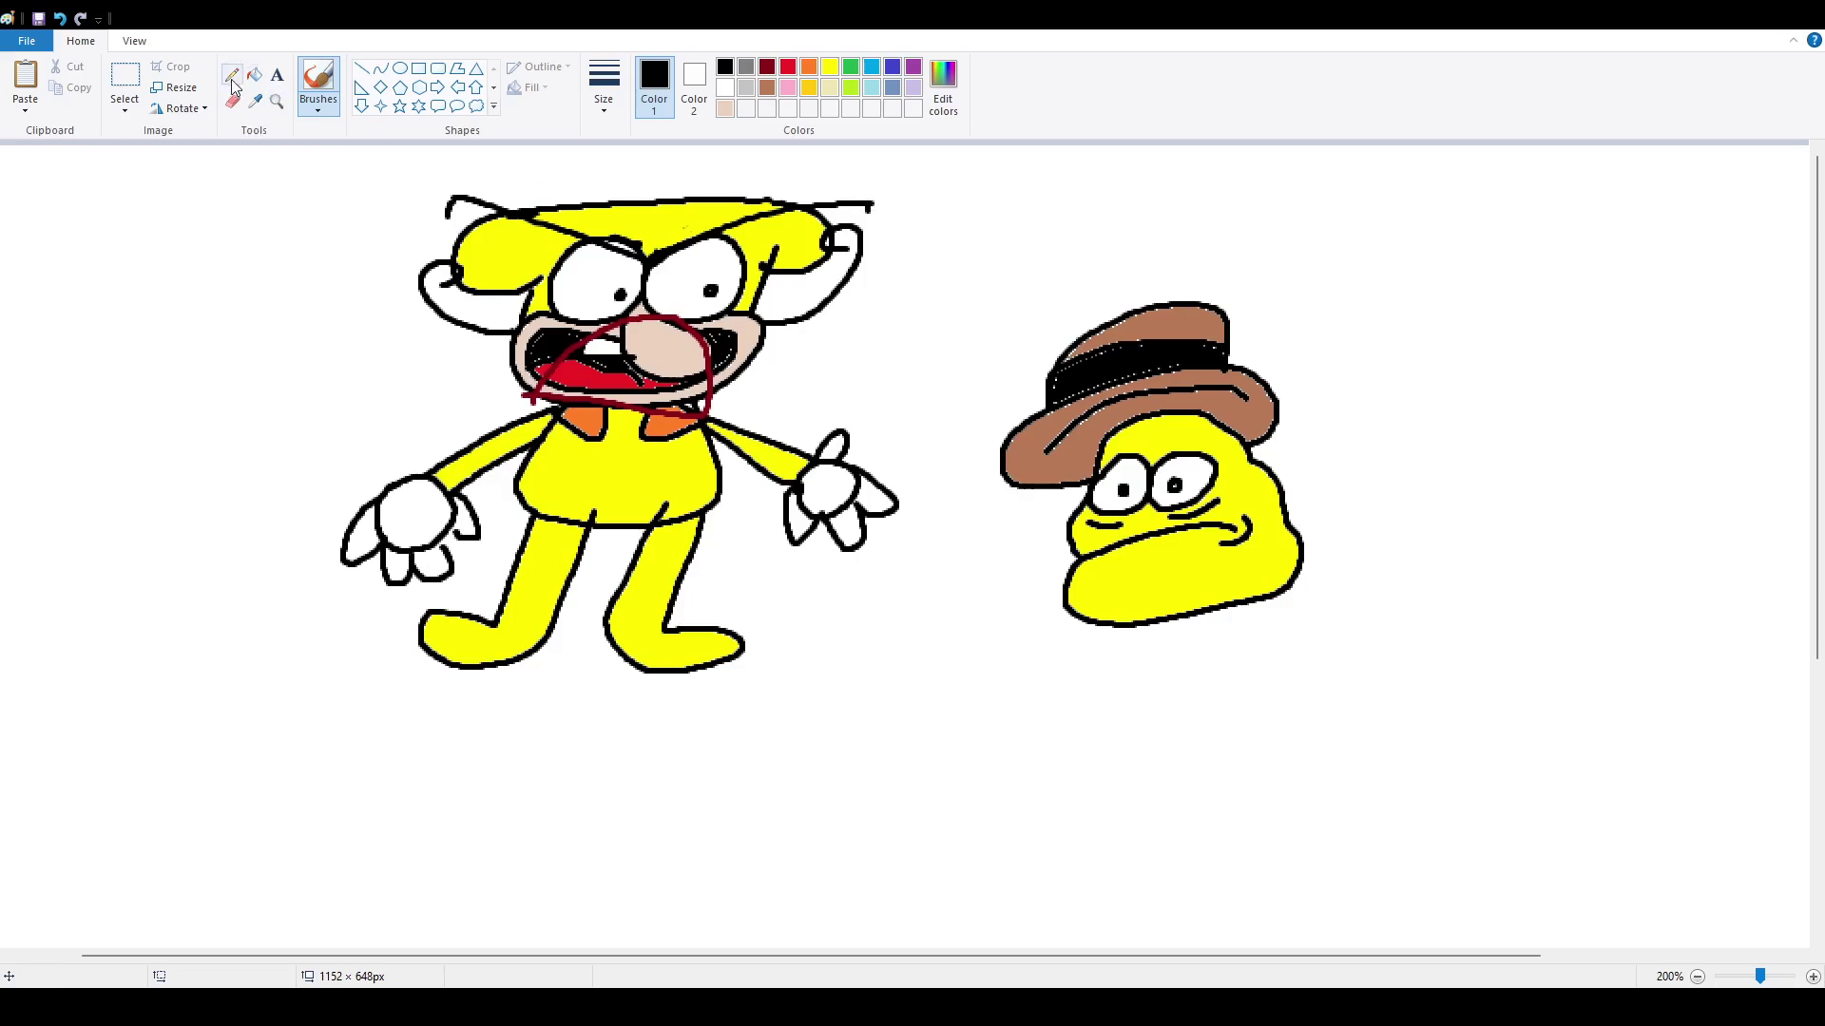
# - Select the hatted character's mouth, flip it horizontally and vertically into a smile, and nudge it slightly
pyautogui.click(828, 68)
pyautogui.click(125, 78)
pyautogui.moveTo(1048, 517); pyautogui.dragTo(1265, 575)
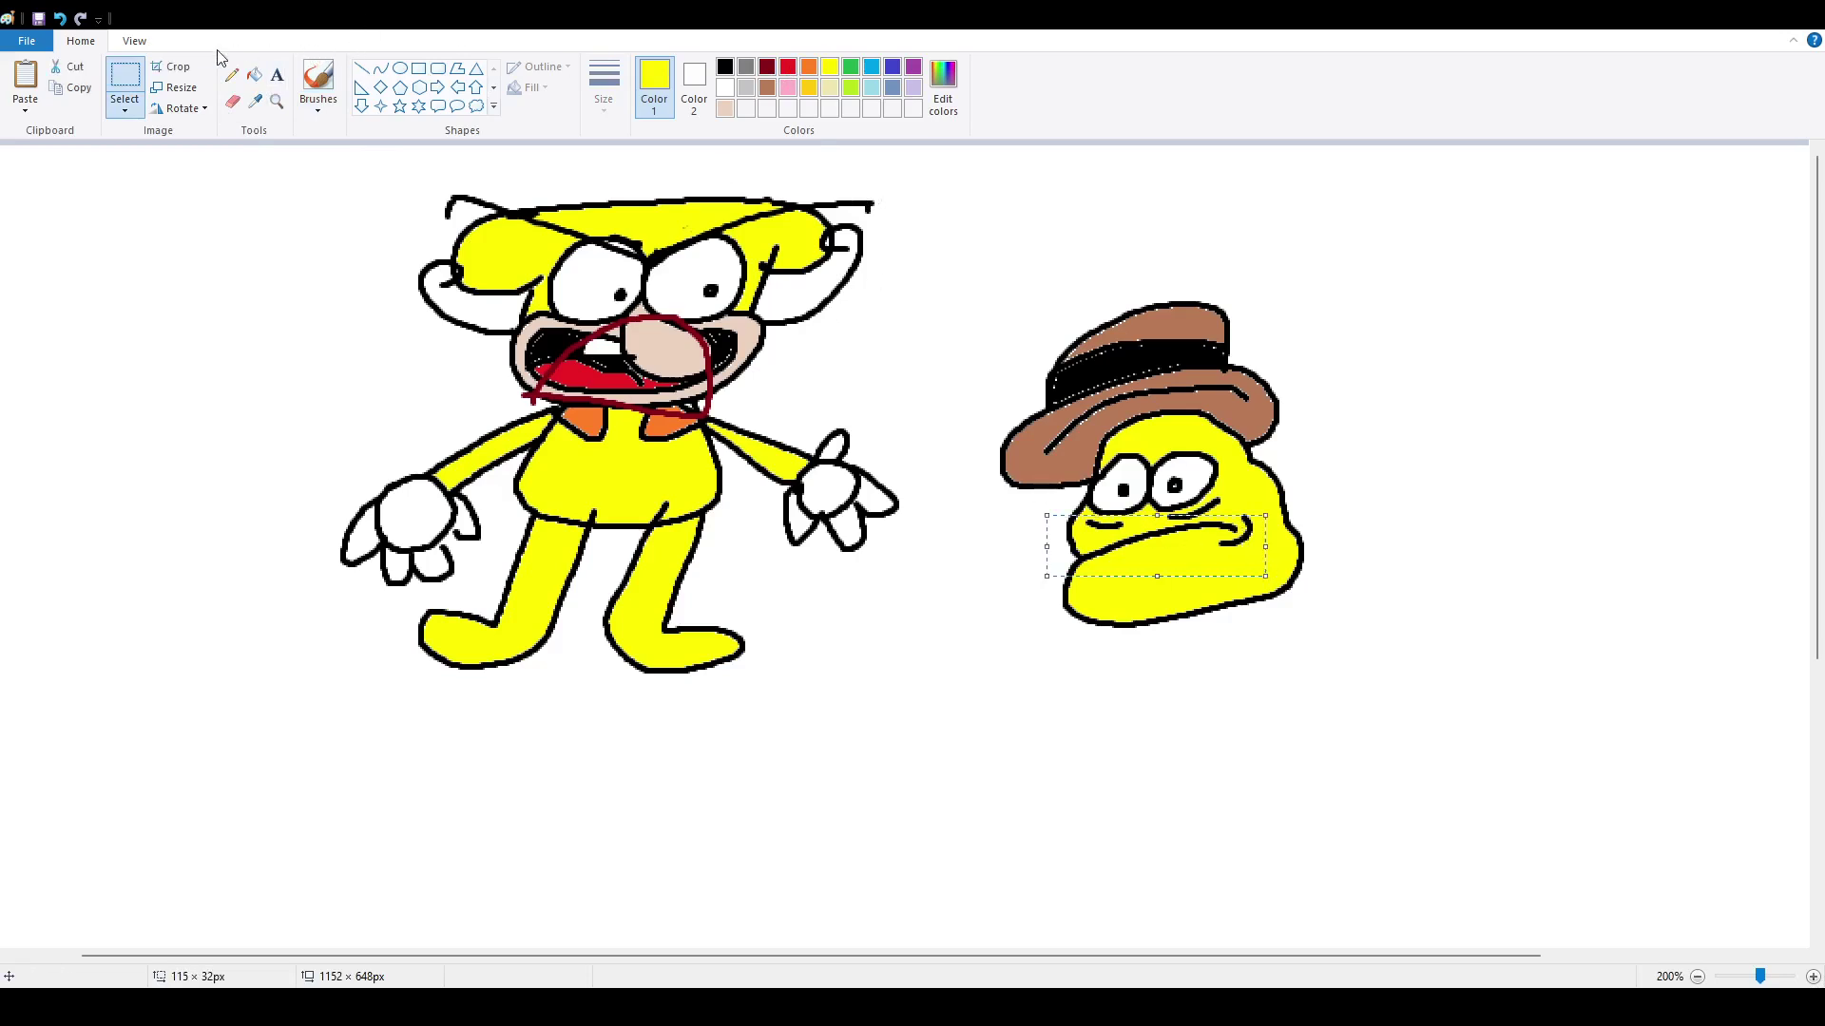
pyautogui.click(220, 209)
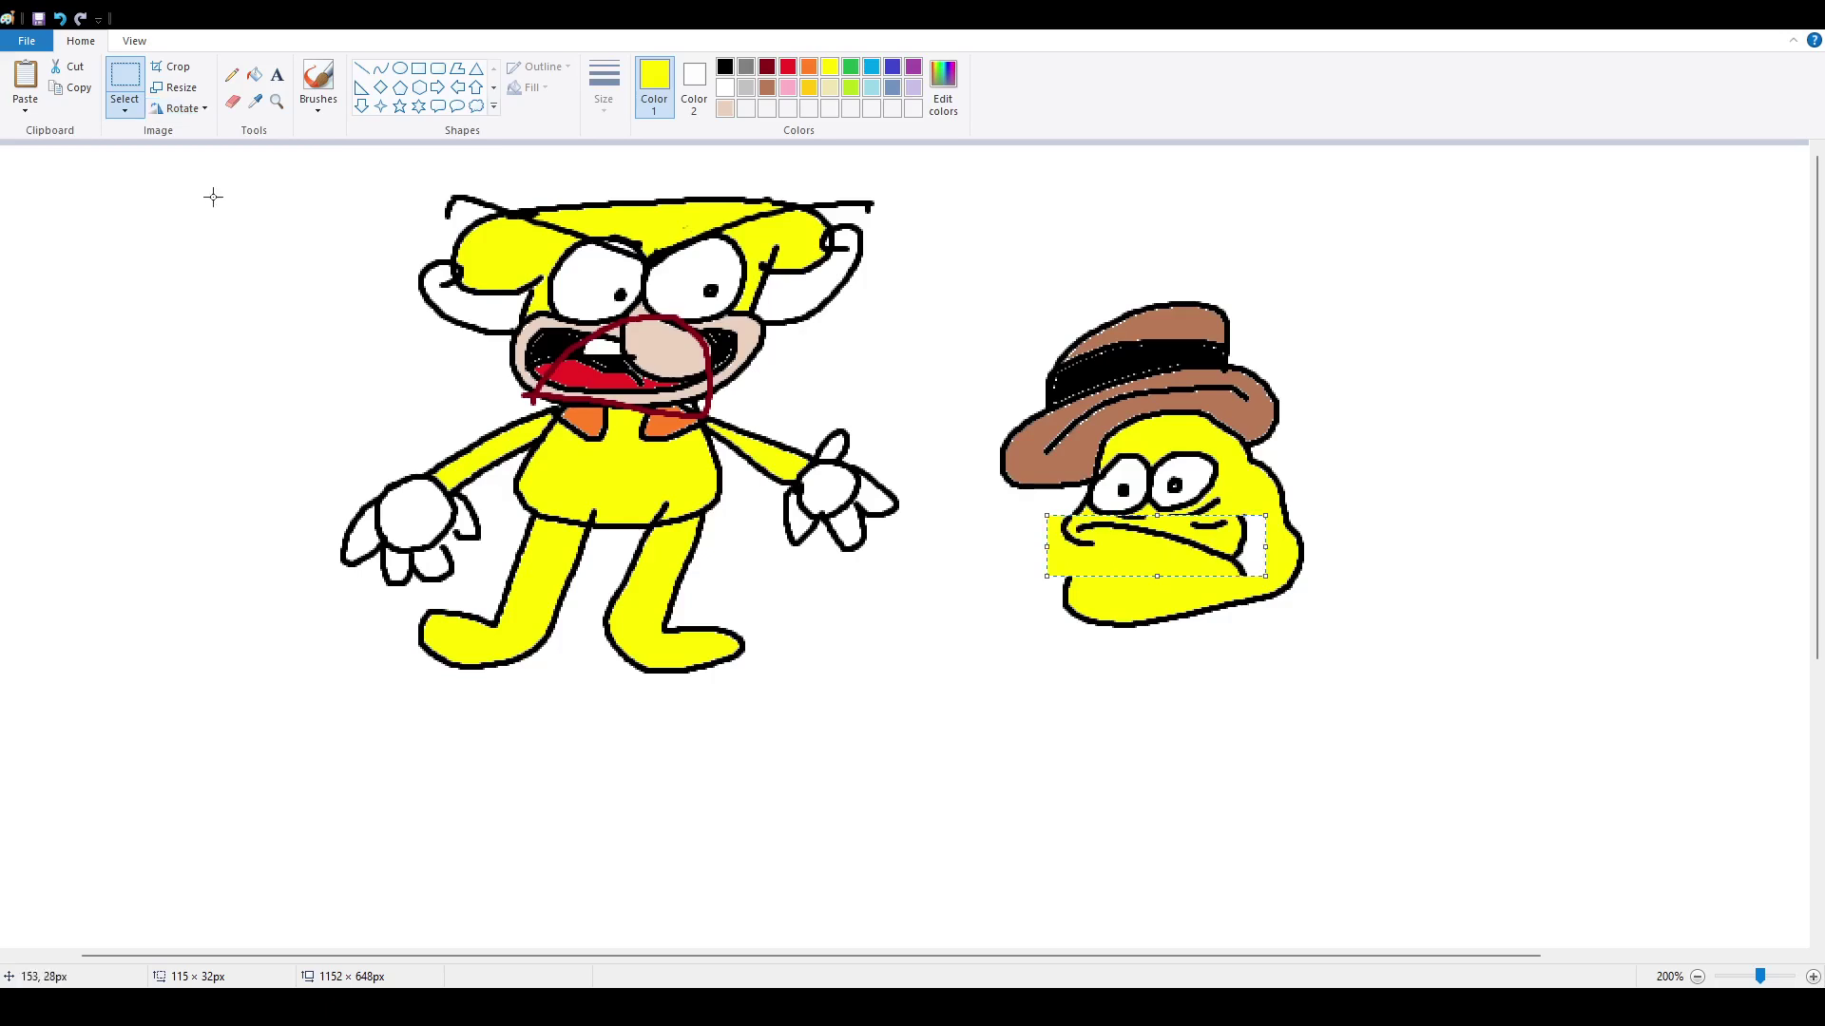
pyautogui.click(218, 188)
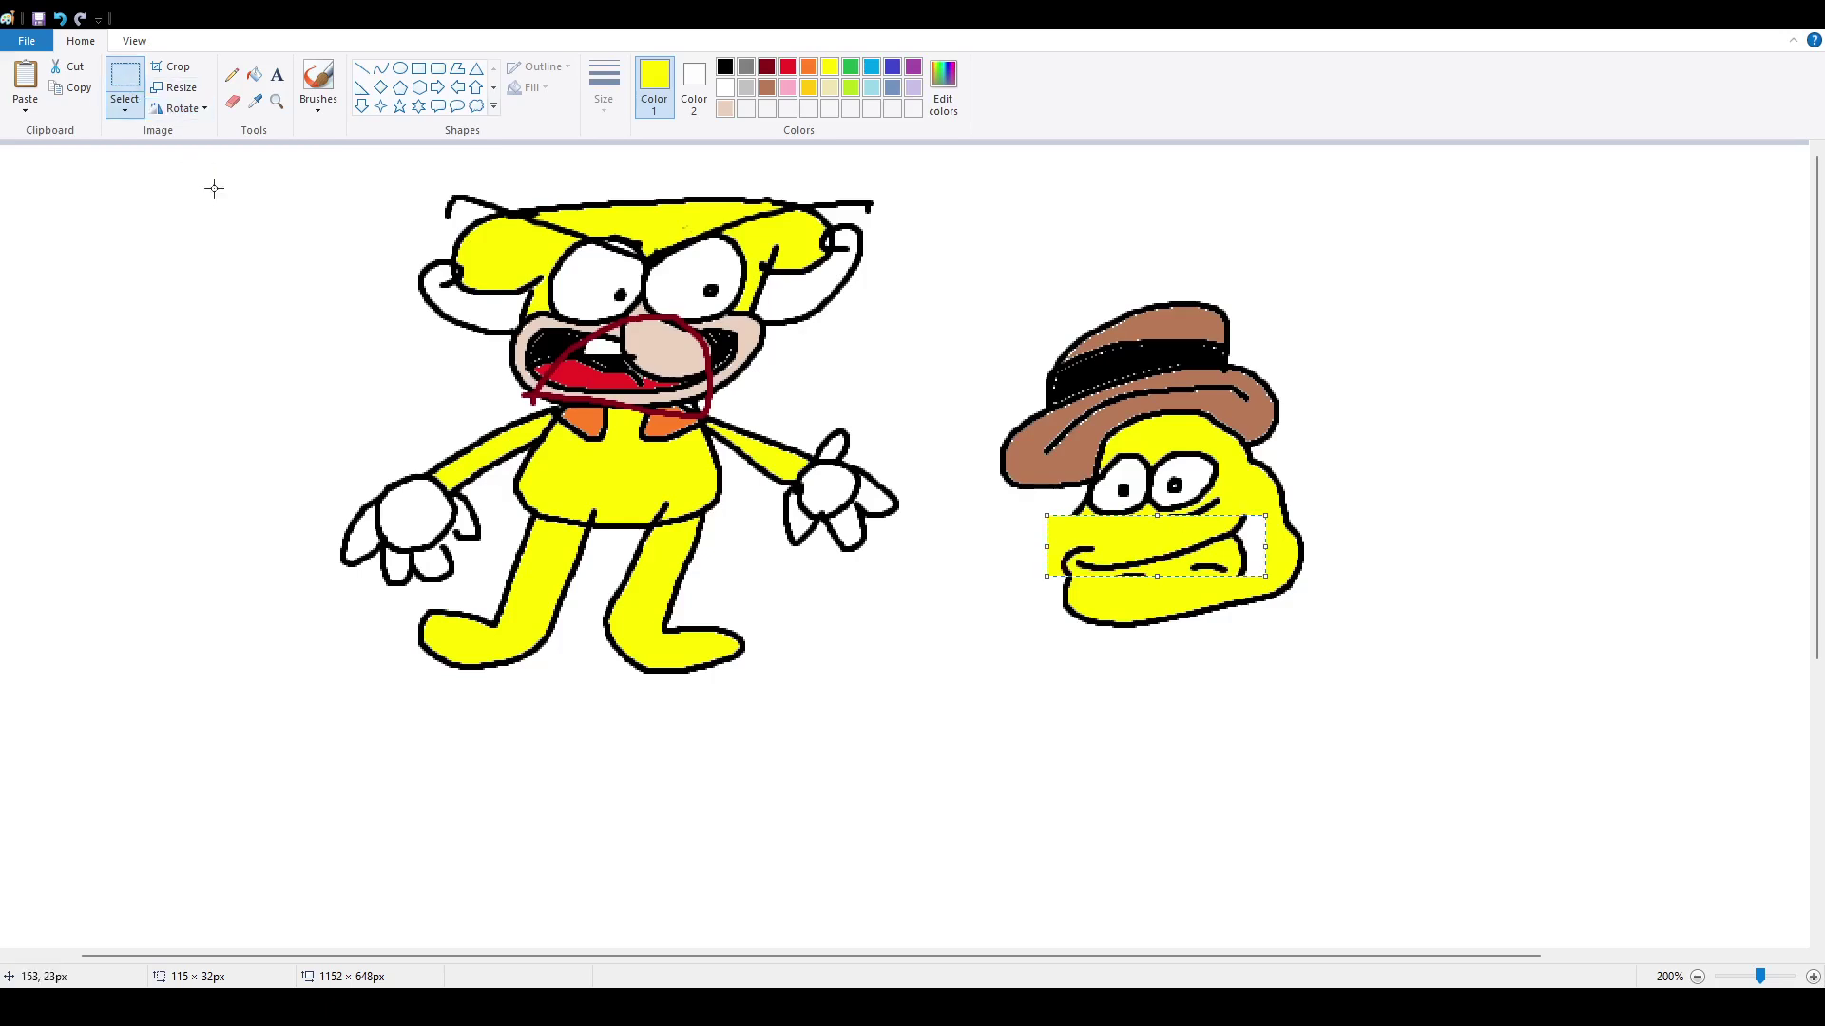
pyautogui.moveTo(1099, 562); pyautogui.dragTo(1106, 558)
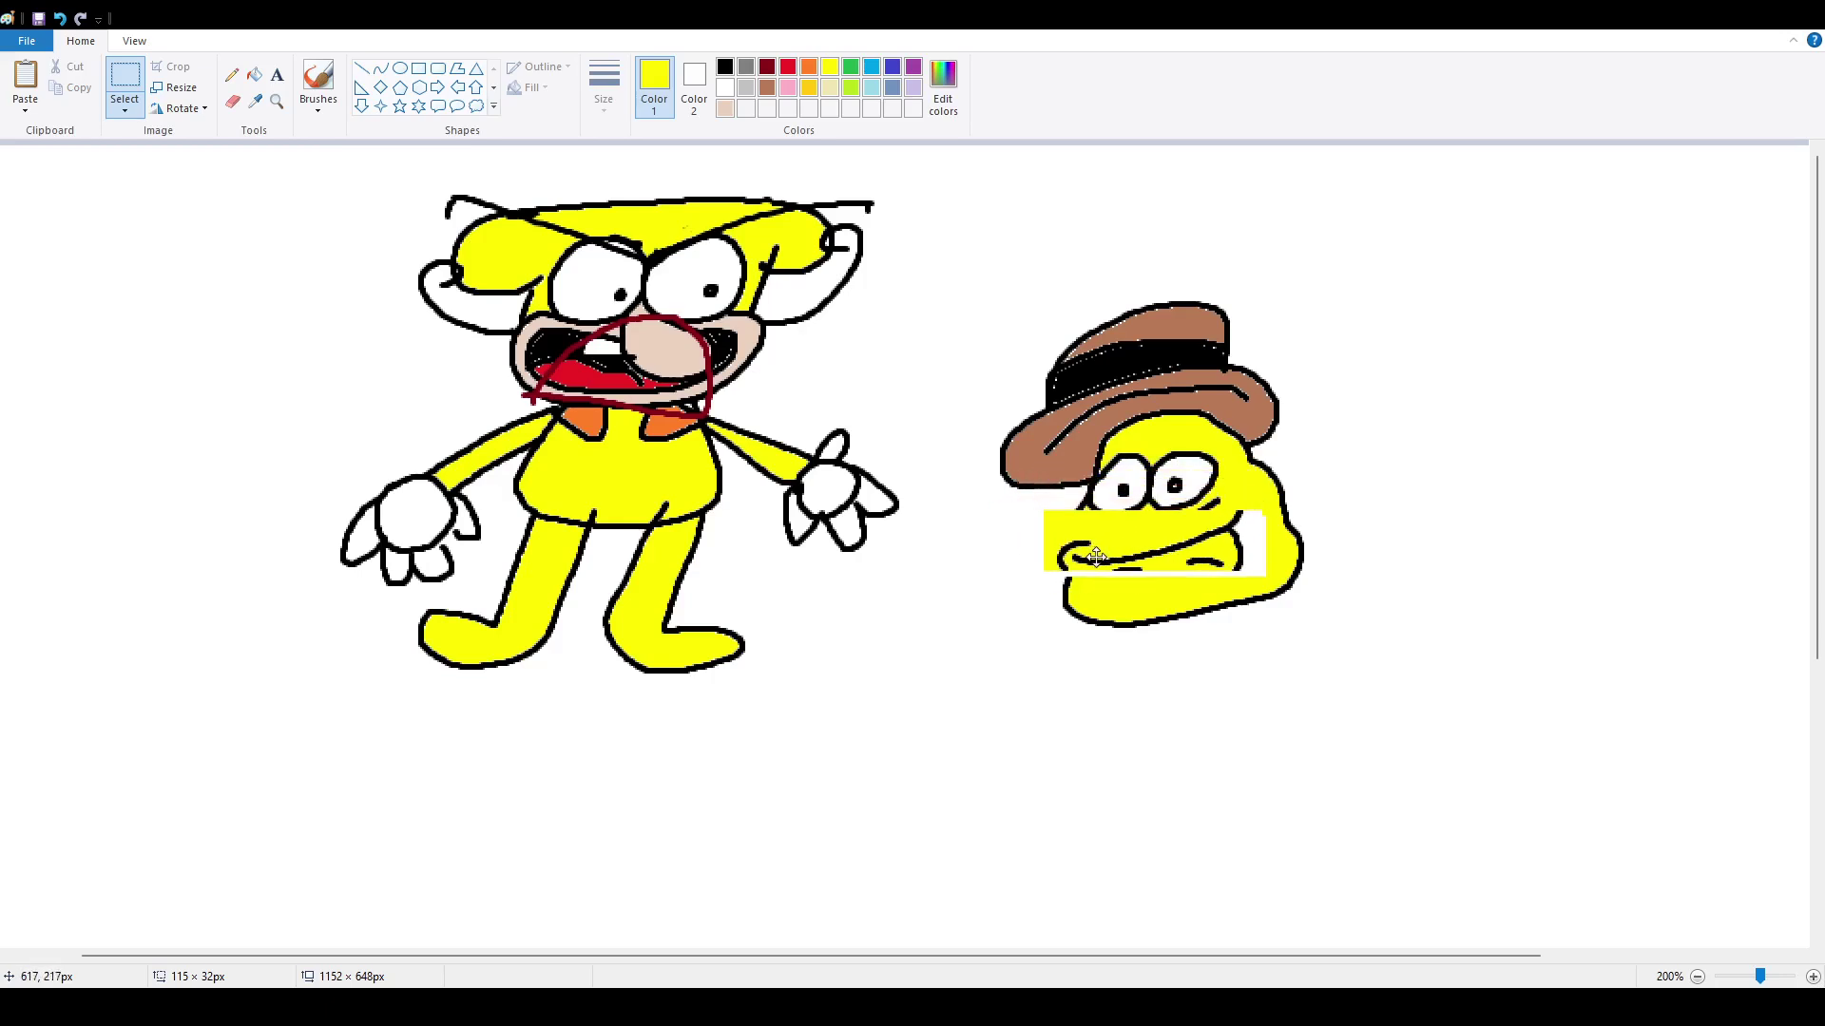
pyautogui.moveTo(1090, 532); pyautogui.dragTo(1099, 560)
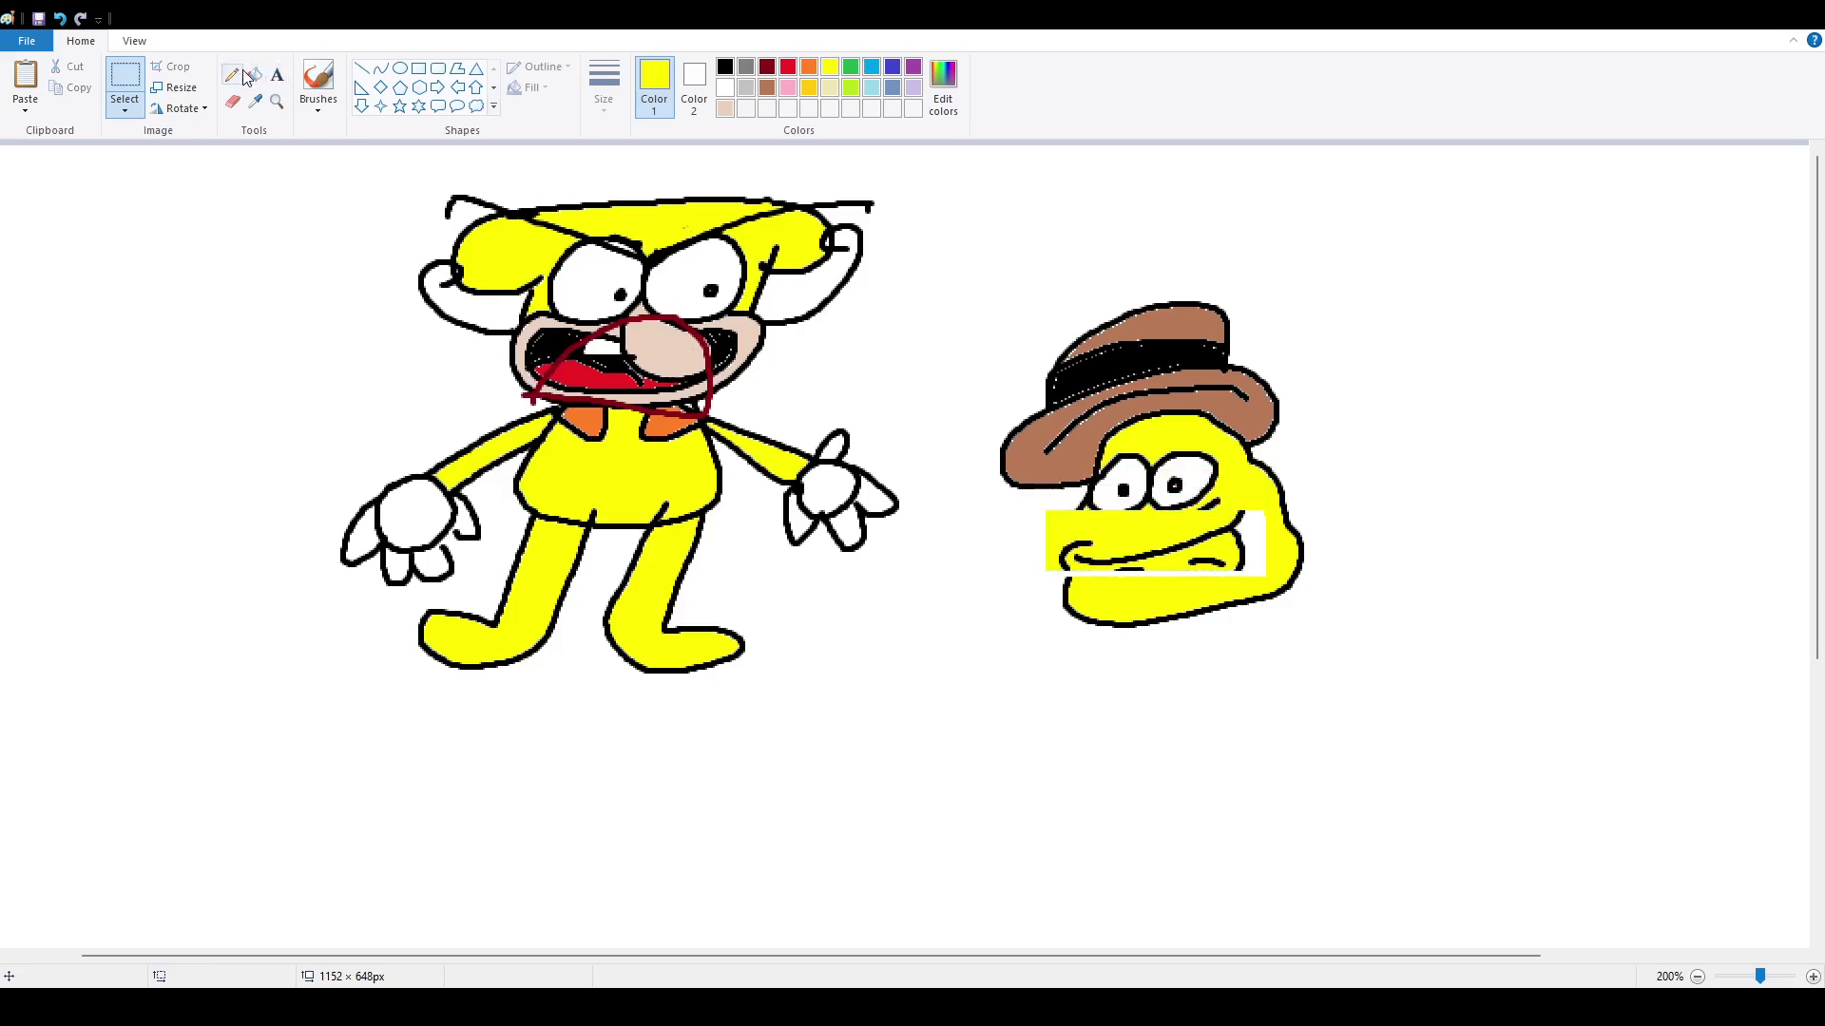
# - Draw a bumpy shape beside the hatted character's face and a jagged shape reaching the yellow character's hand with the black Brush
pyautogui.click(318, 80)
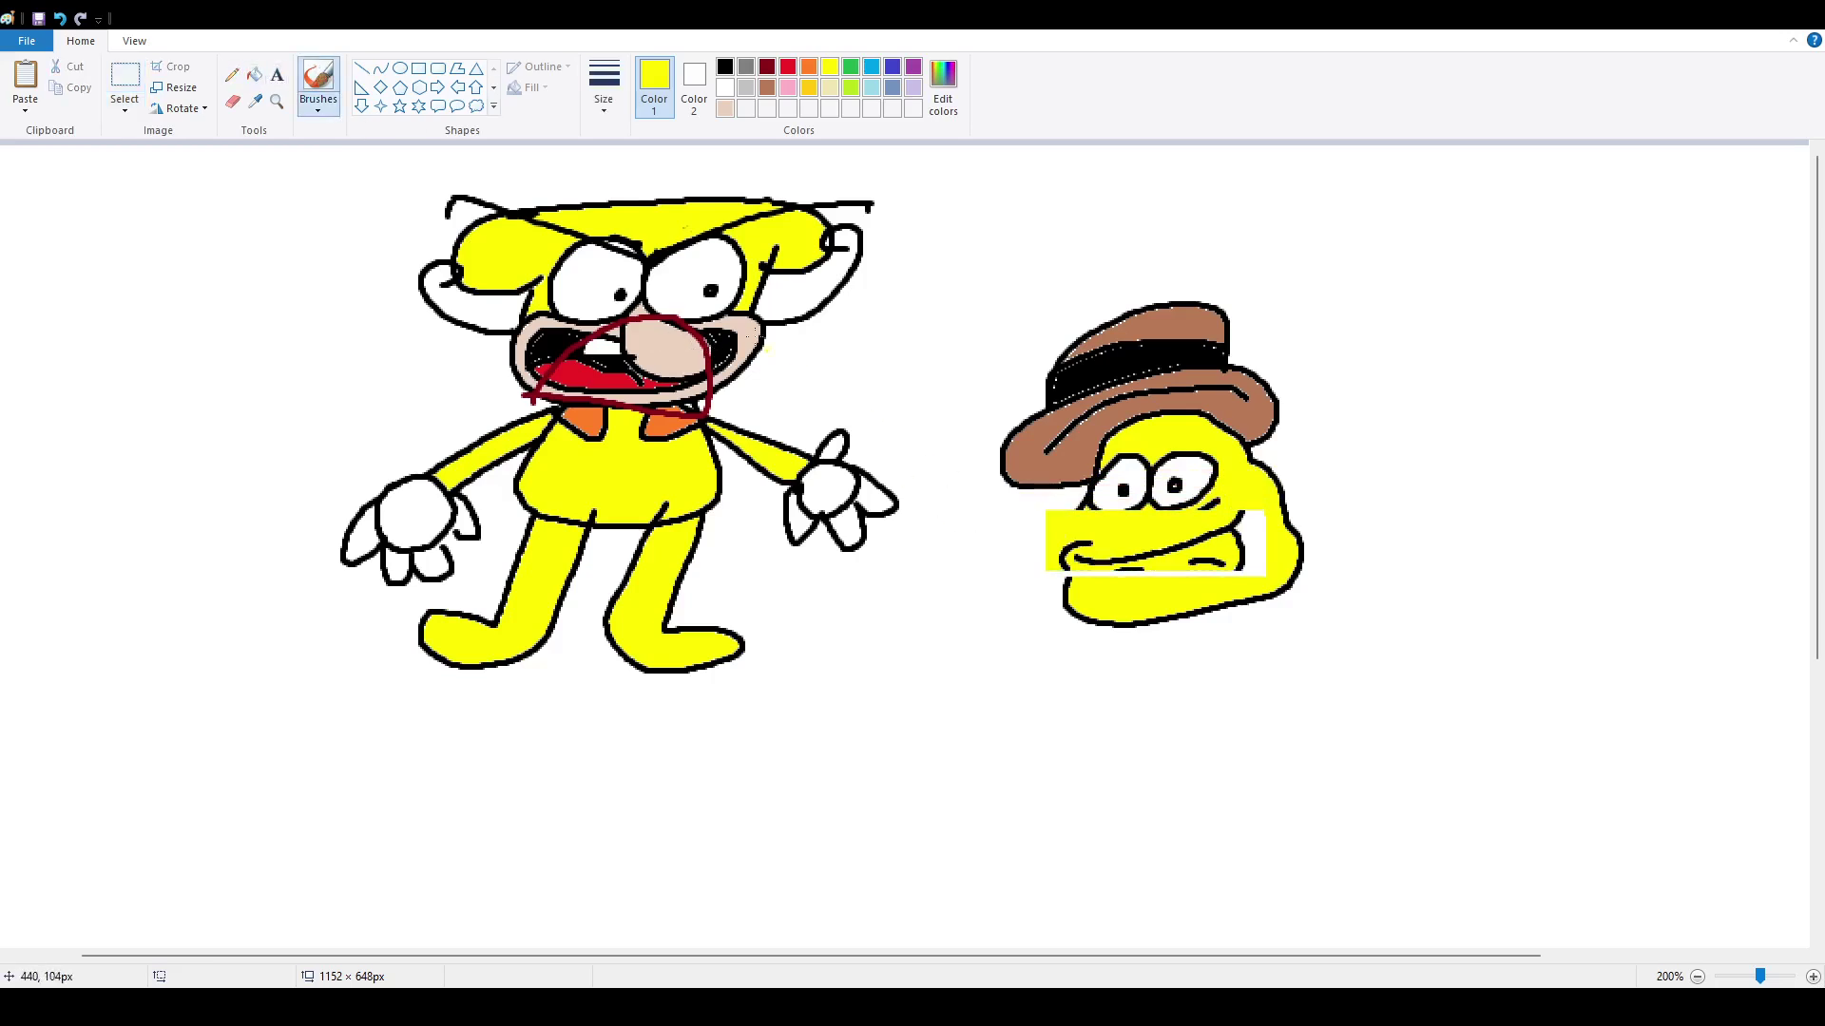
pyautogui.click(724, 67)
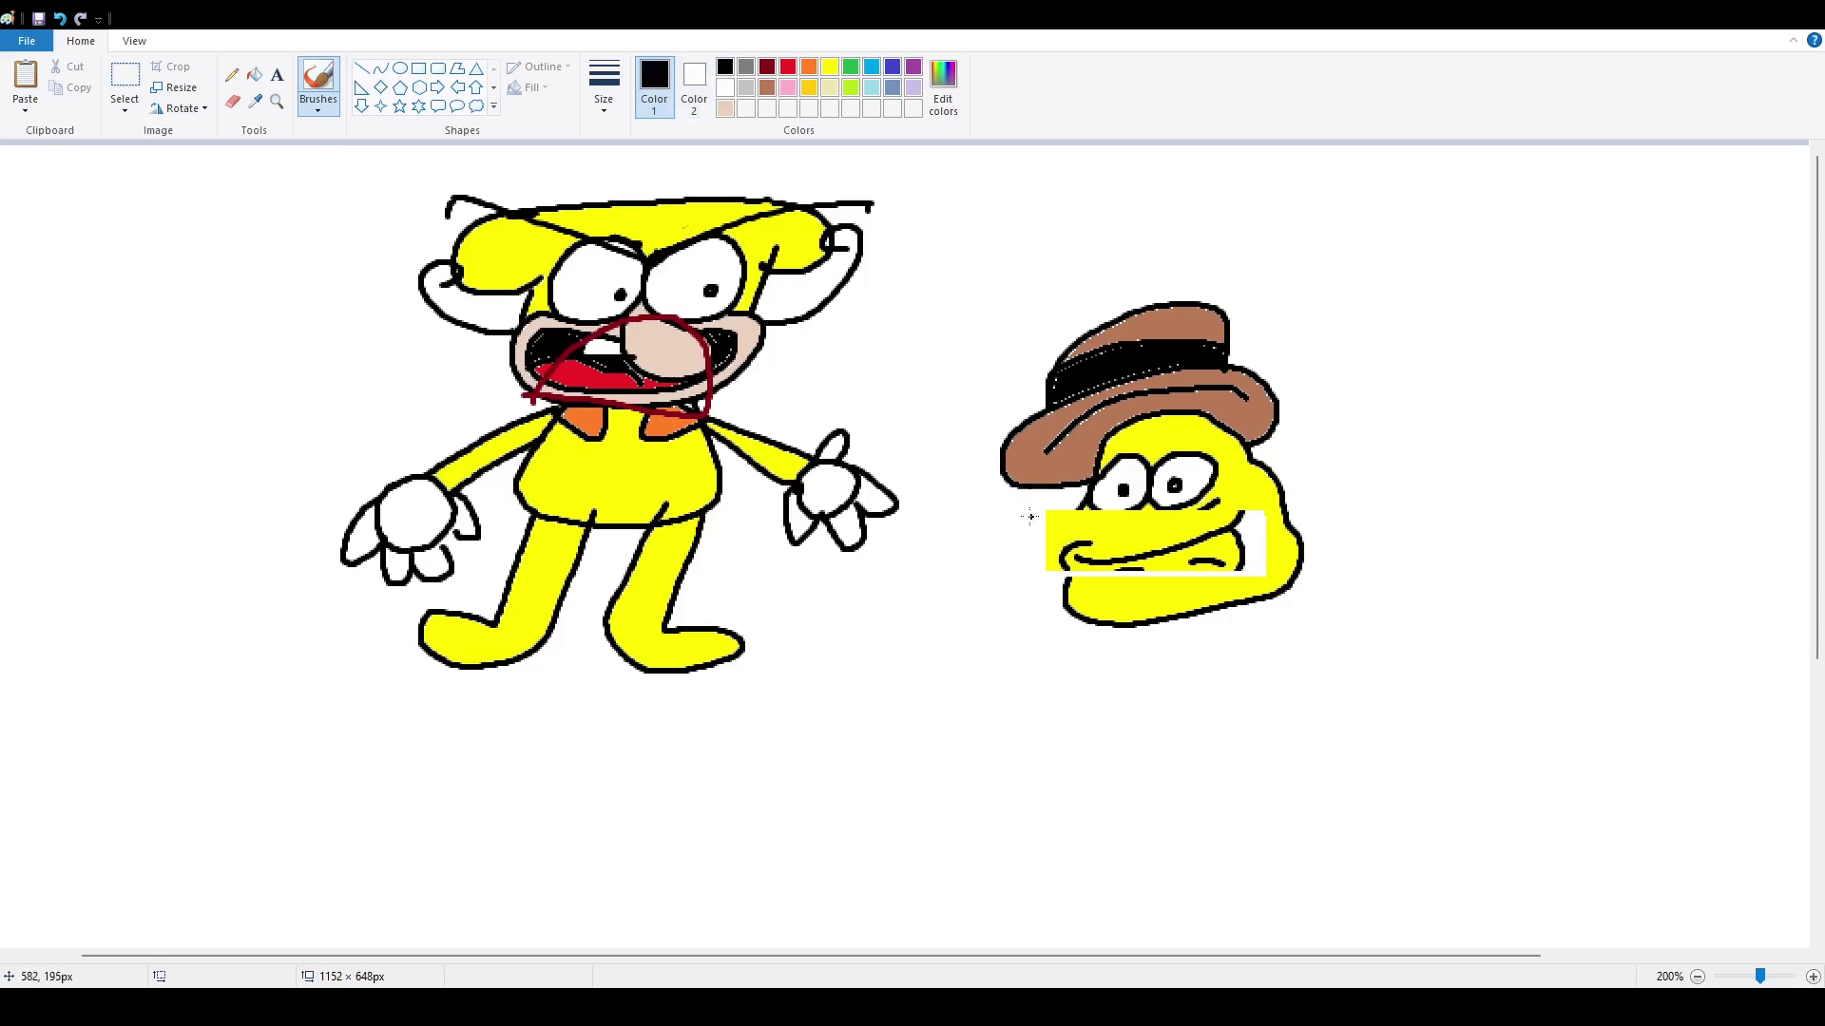
pyautogui.moveTo(1070, 501)
pyautogui.mouseDown()
pyautogui.moveTo(974, 523)
pyautogui.moveTo(971, 587)
pyautogui.moveTo(1053, 608)
pyautogui.moveTo(1063, 588)
pyautogui.mouseUp()
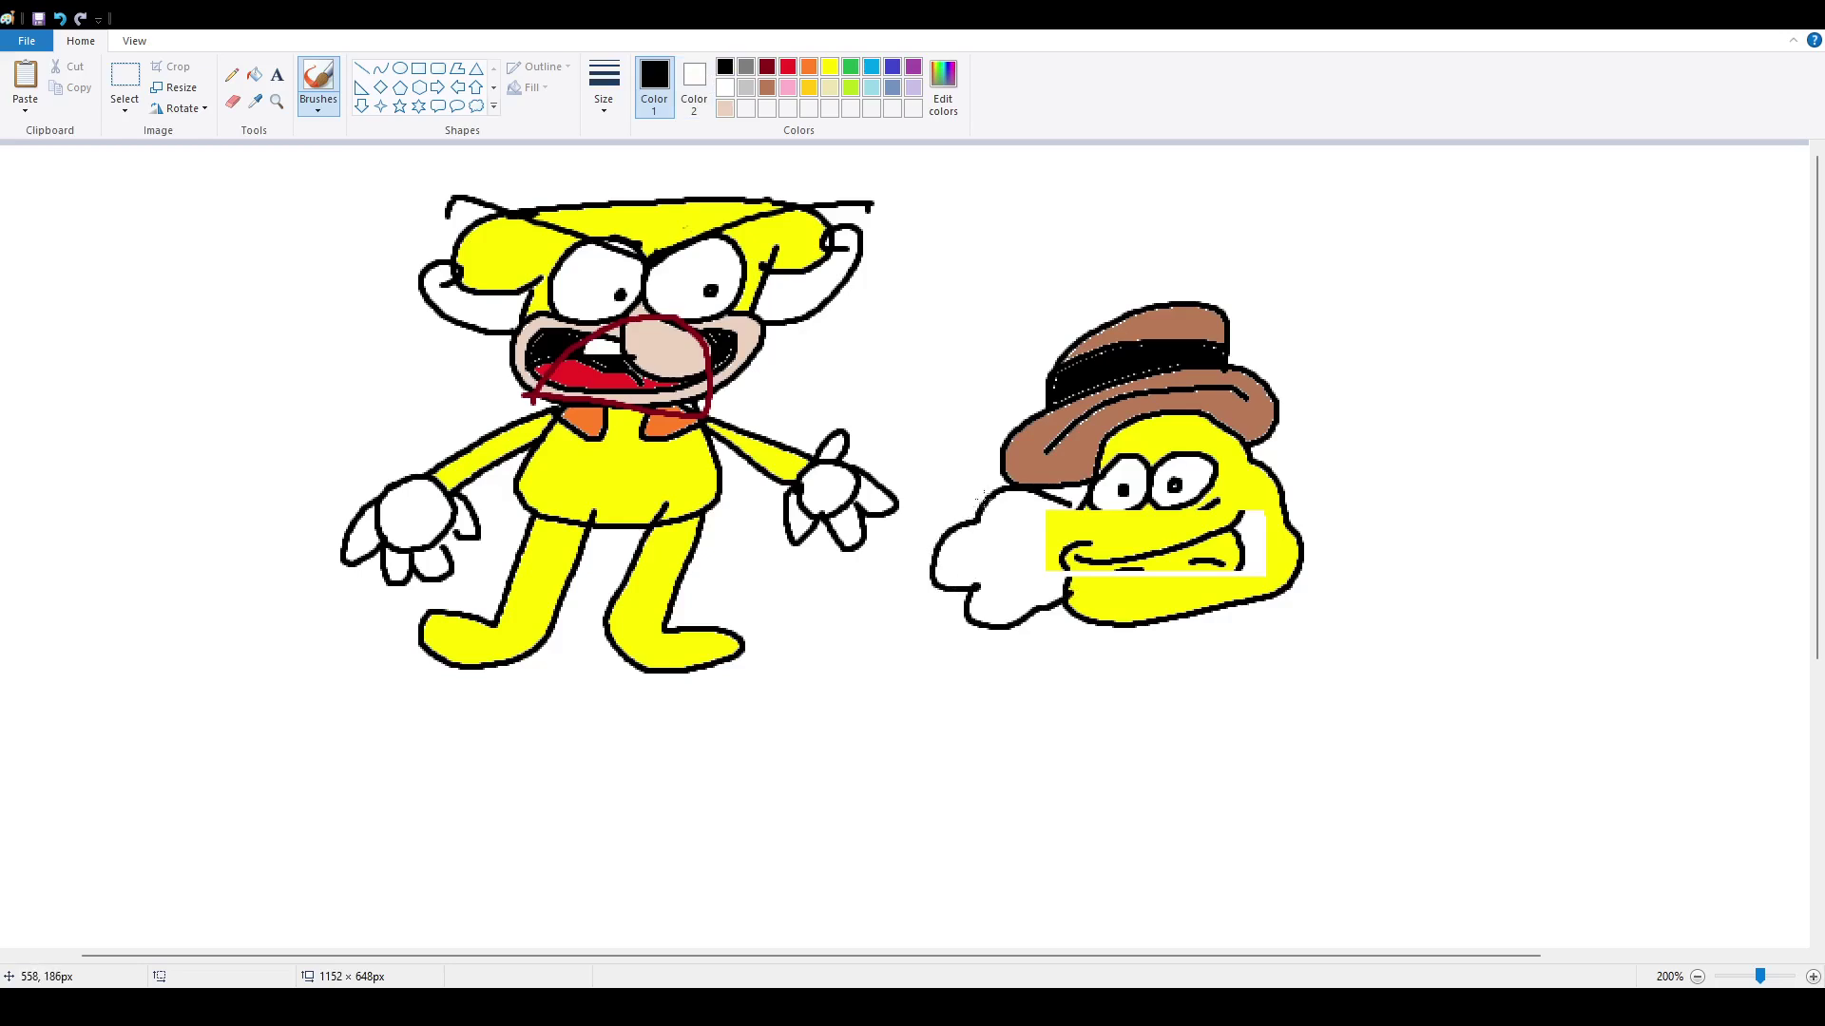
pyautogui.moveTo(986, 496)
pyautogui.mouseDown()
pyautogui.moveTo(972, 430)
pyautogui.moveTo(855, 465)
pyautogui.moveTo(886, 565)
pyautogui.moveTo(956, 488)
pyautogui.moveTo(973, 534)
pyautogui.mouseUp()
# - Fill the bumpy shape beside the hatted character's face with brown
pyautogui.click(764, 88)
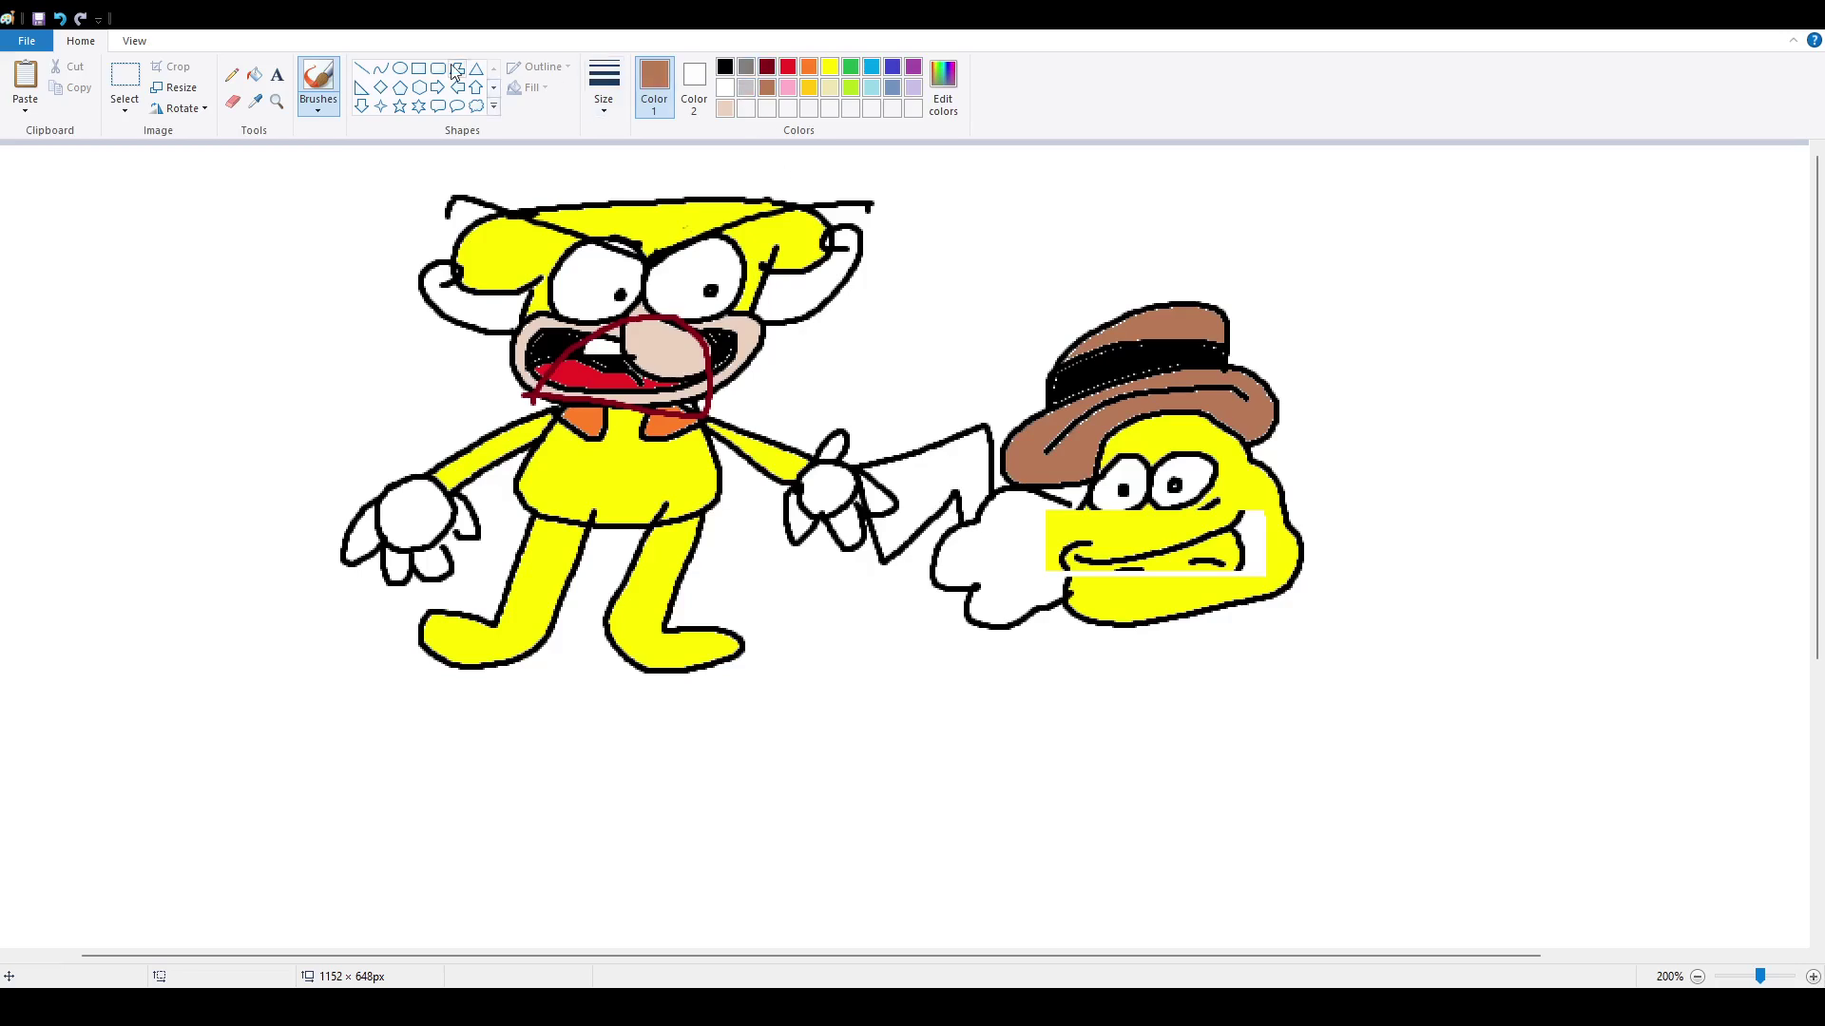
pyautogui.click(259, 80)
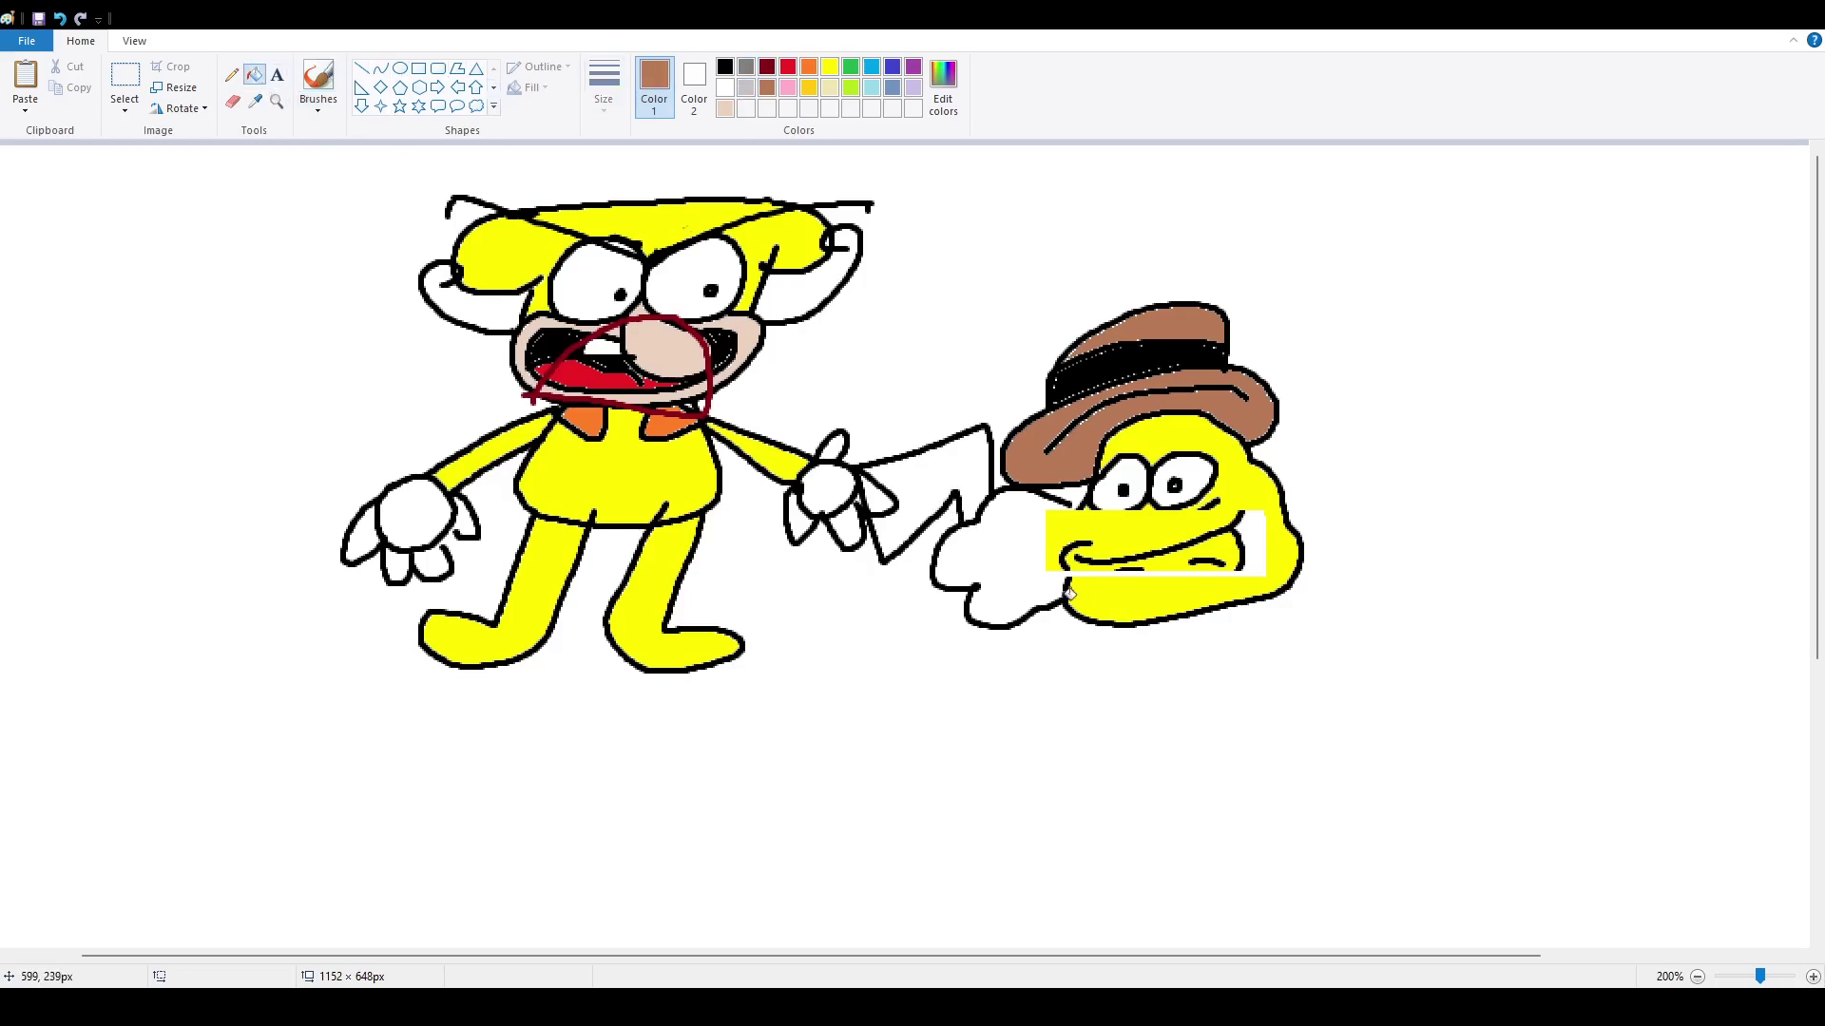
pyautogui.click(1007, 549)
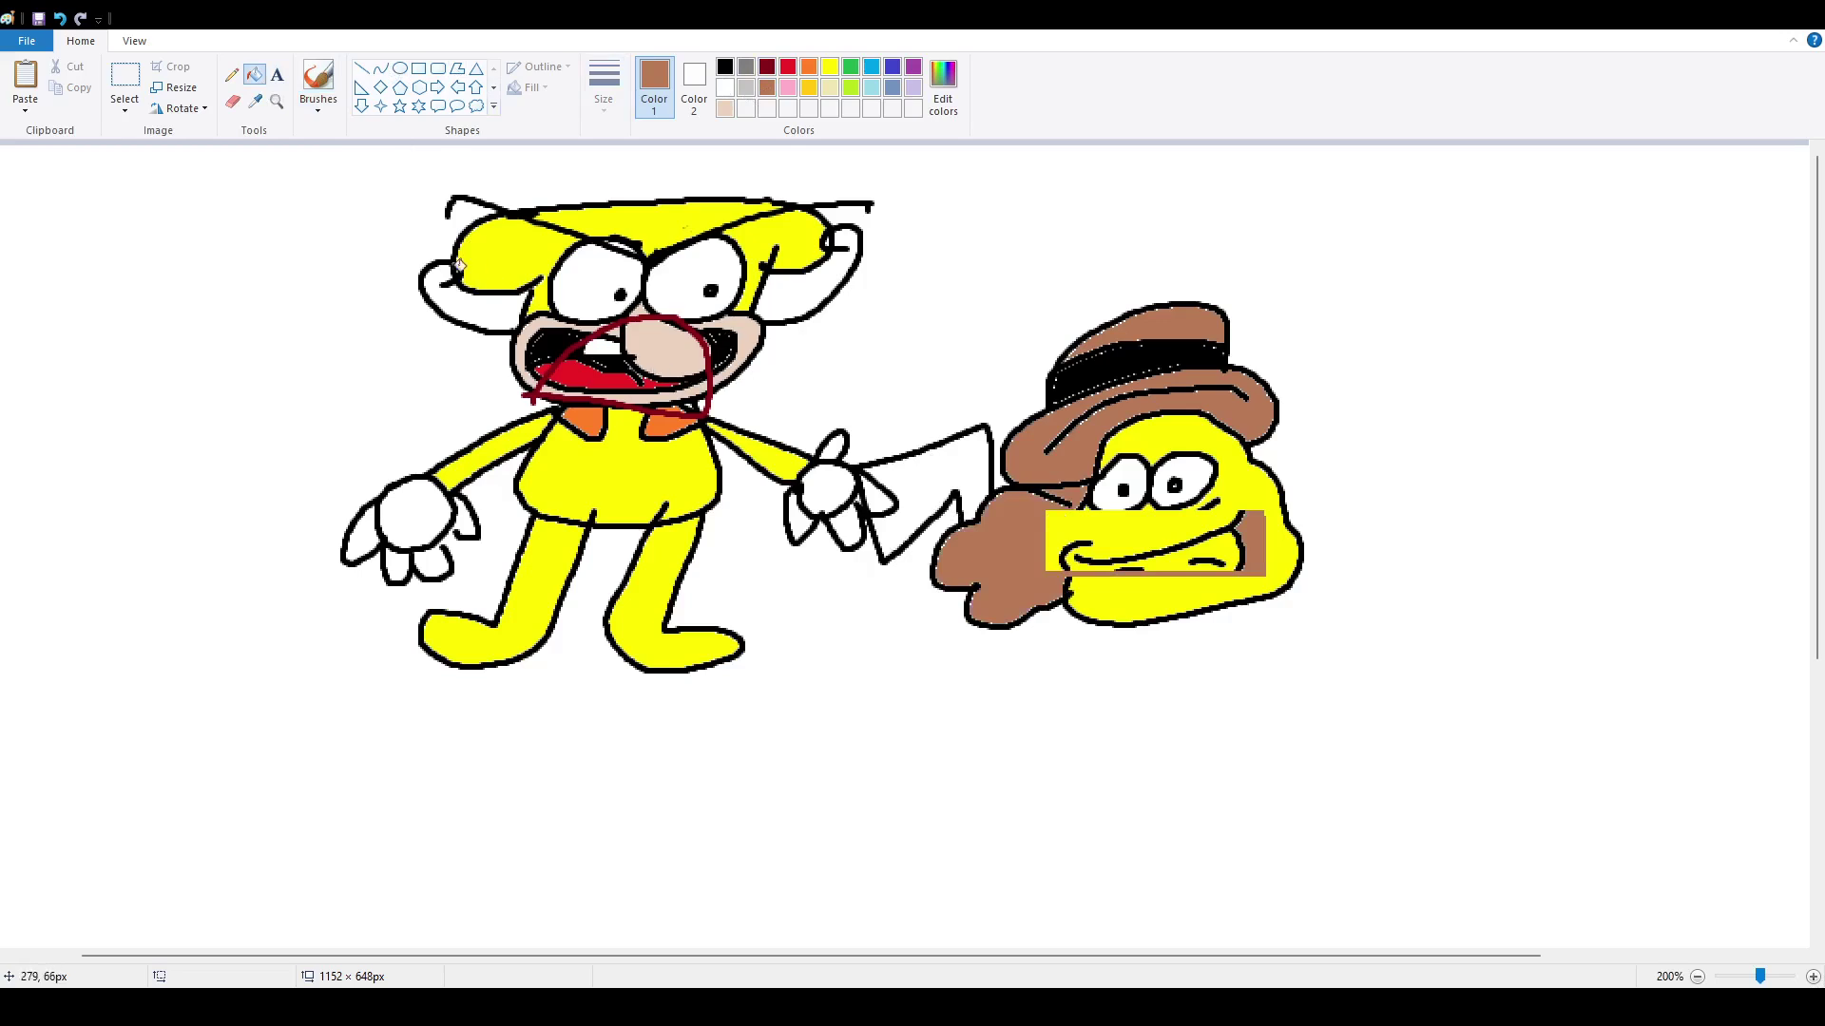
# - Select the yellow character with the jagged shape and part of the brown shape, and pull them away from the hatted character
pyautogui.click(124, 80)
pyautogui.moveTo(273, 186); pyautogui.dragTo(1015, 733)
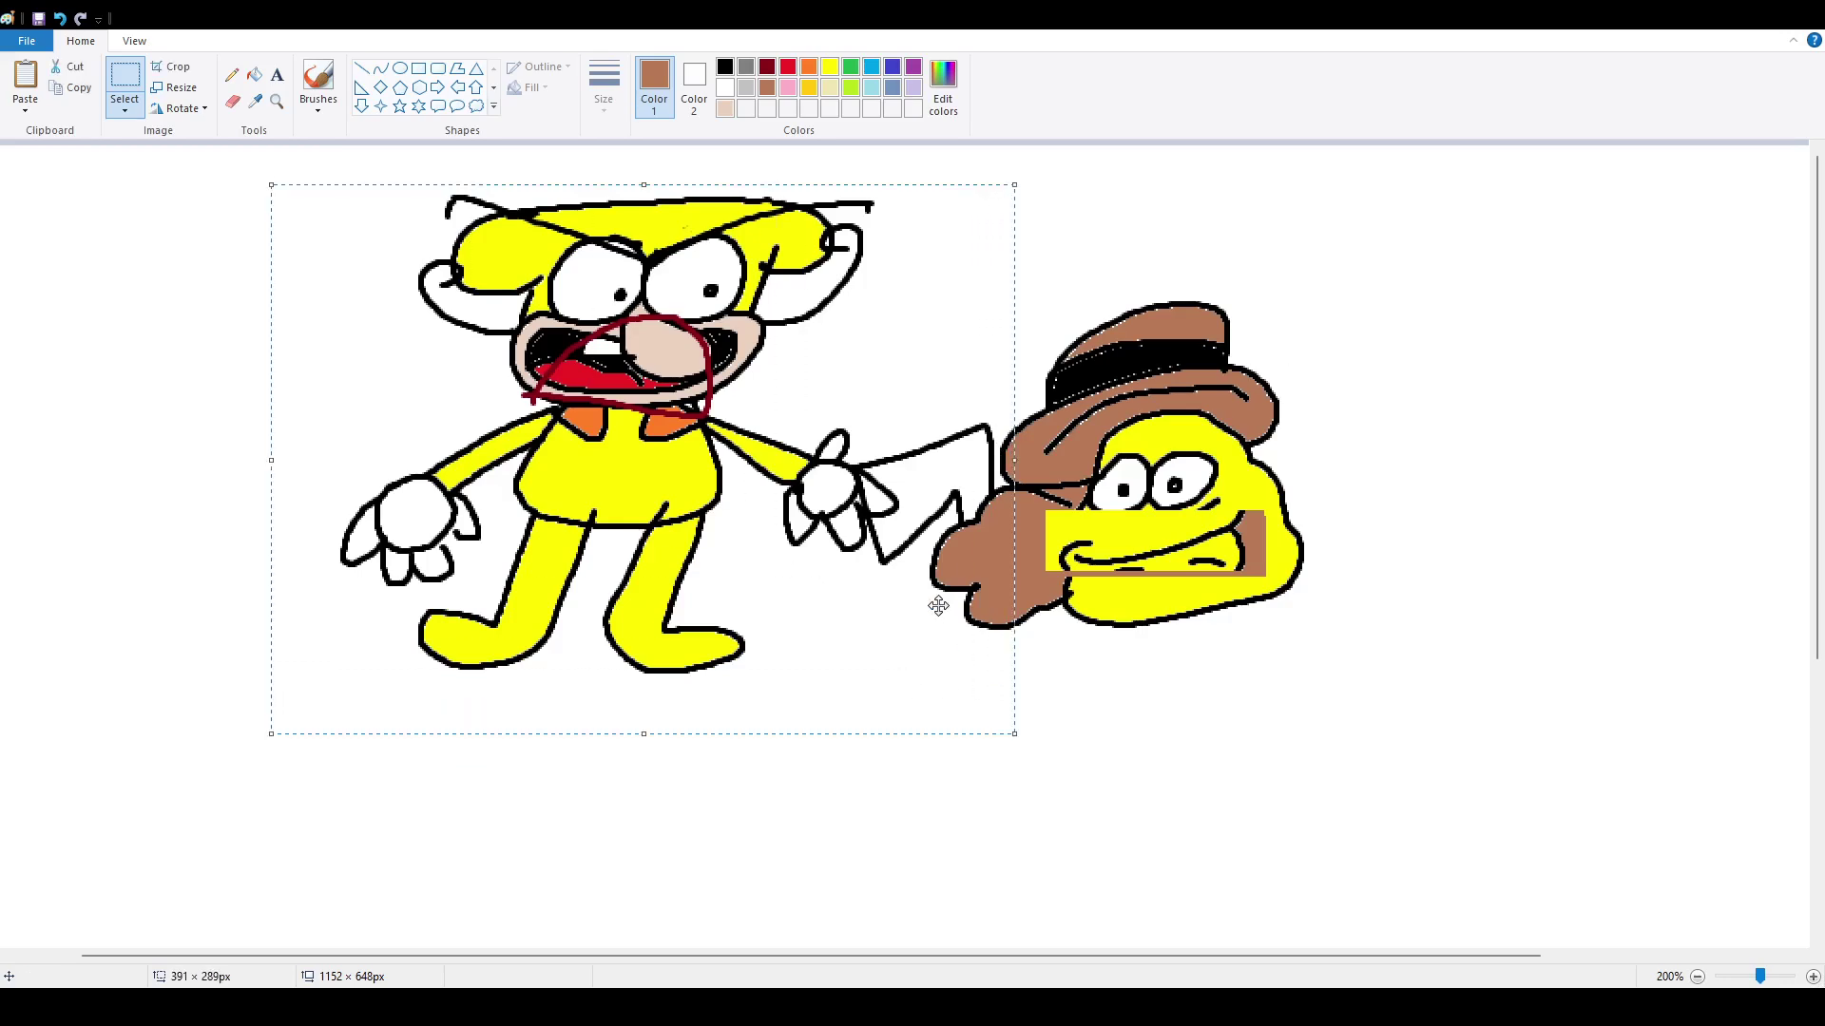
pyautogui.moveTo(934, 602); pyautogui.dragTo(721, 603)
pyautogui.click(841, 457)
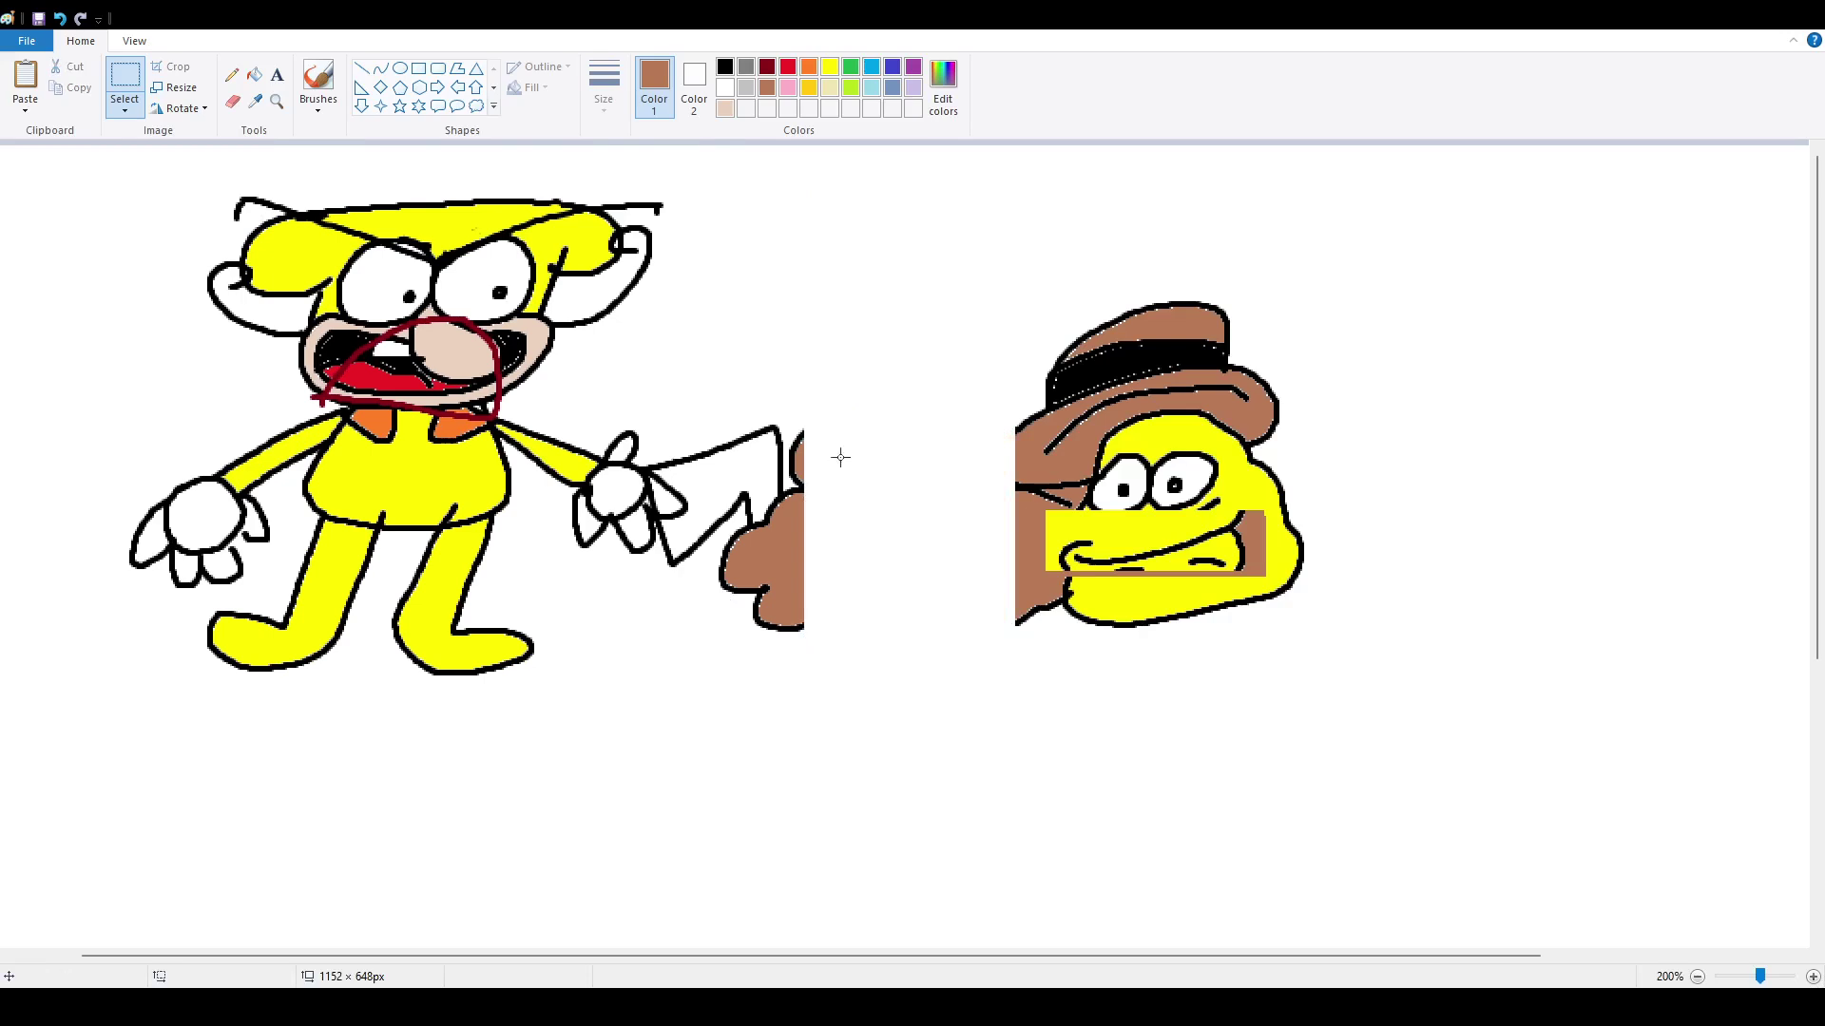
# - Shift the yellow character and the brown piece beside it slightly up, then a little down and towards the hatted character
pyautogui.moveTo(93, 172); pyautogui.dragTo(893, 775)
pyautogui.moveTo(619, 532)
pyautogui.mouseDown()
pyautogui.moveTo(602, 481)
pyautogui.moveTo(612, 583)
pyautogui.moveTo(622, 437)
pyautogui.moveTo(619, 508)
pyautogui.mouseUp()
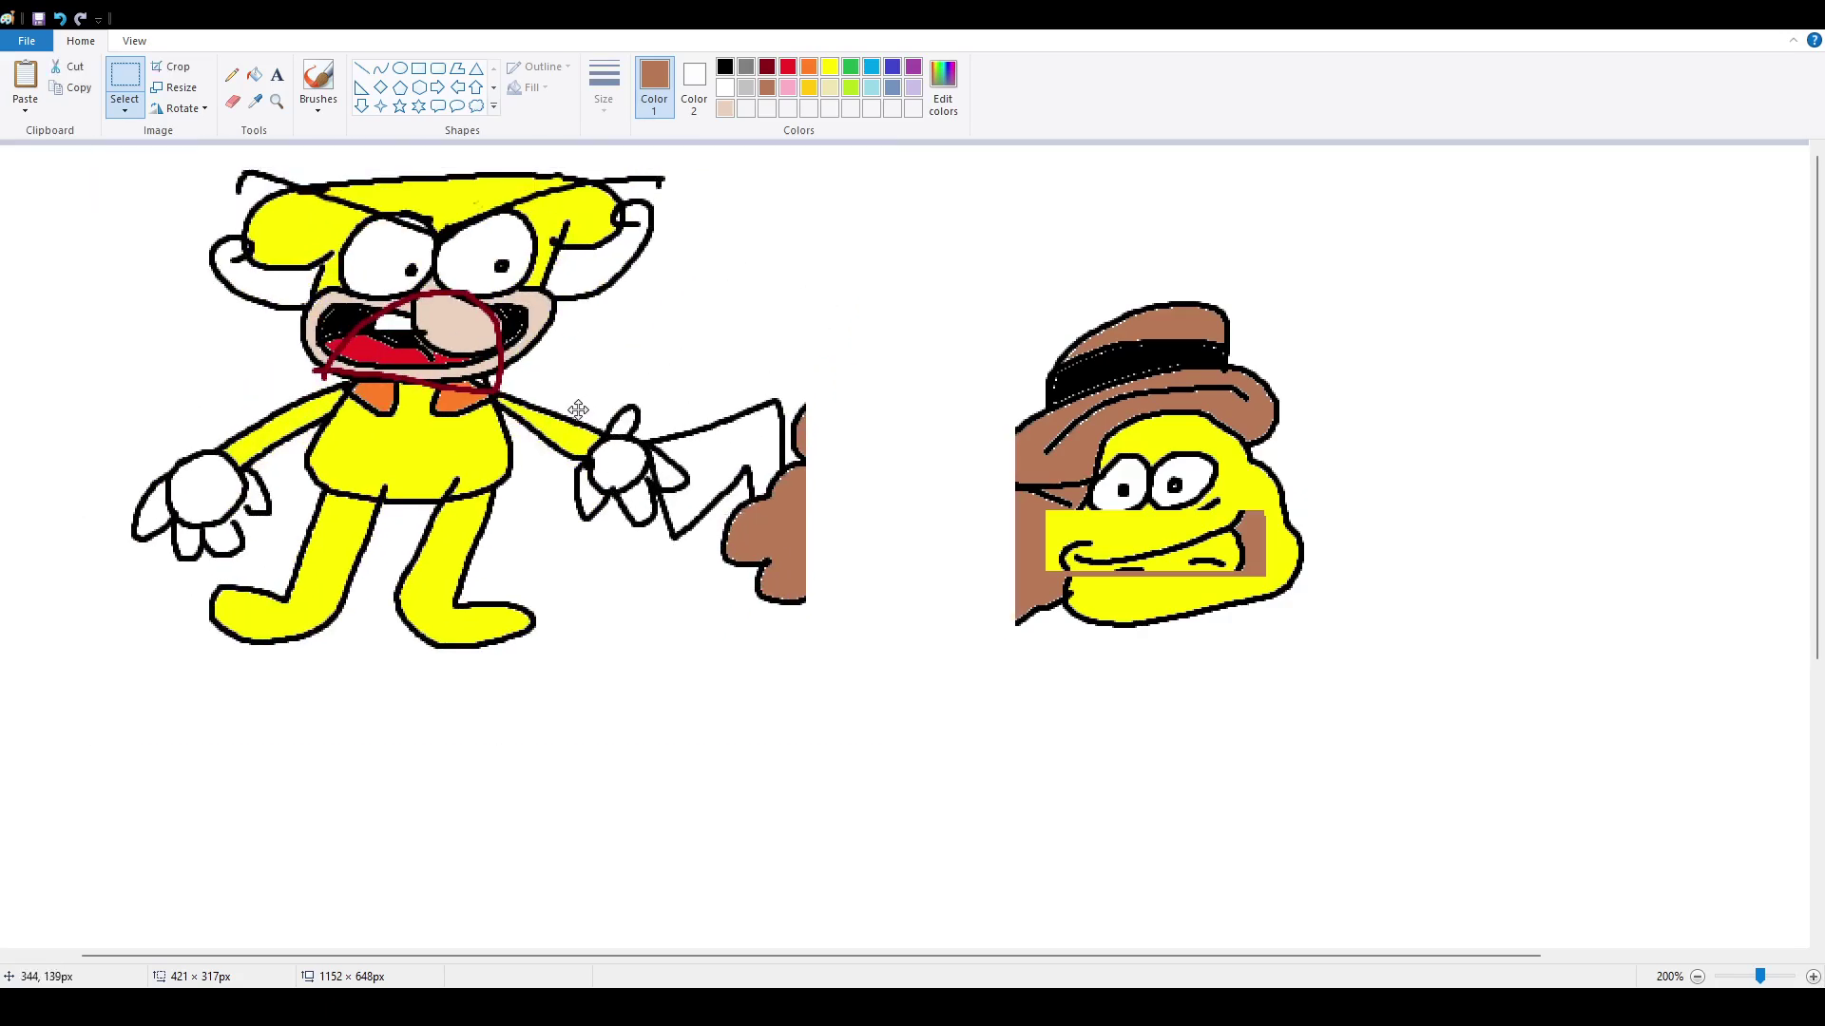
pyautogui.moveTo(579, 411)
pyautogui.mouseDown()
pyautogui.moveTo(608, 404)
pyautogui.moveTo(591, 425)
pyautogui.mouseUp()
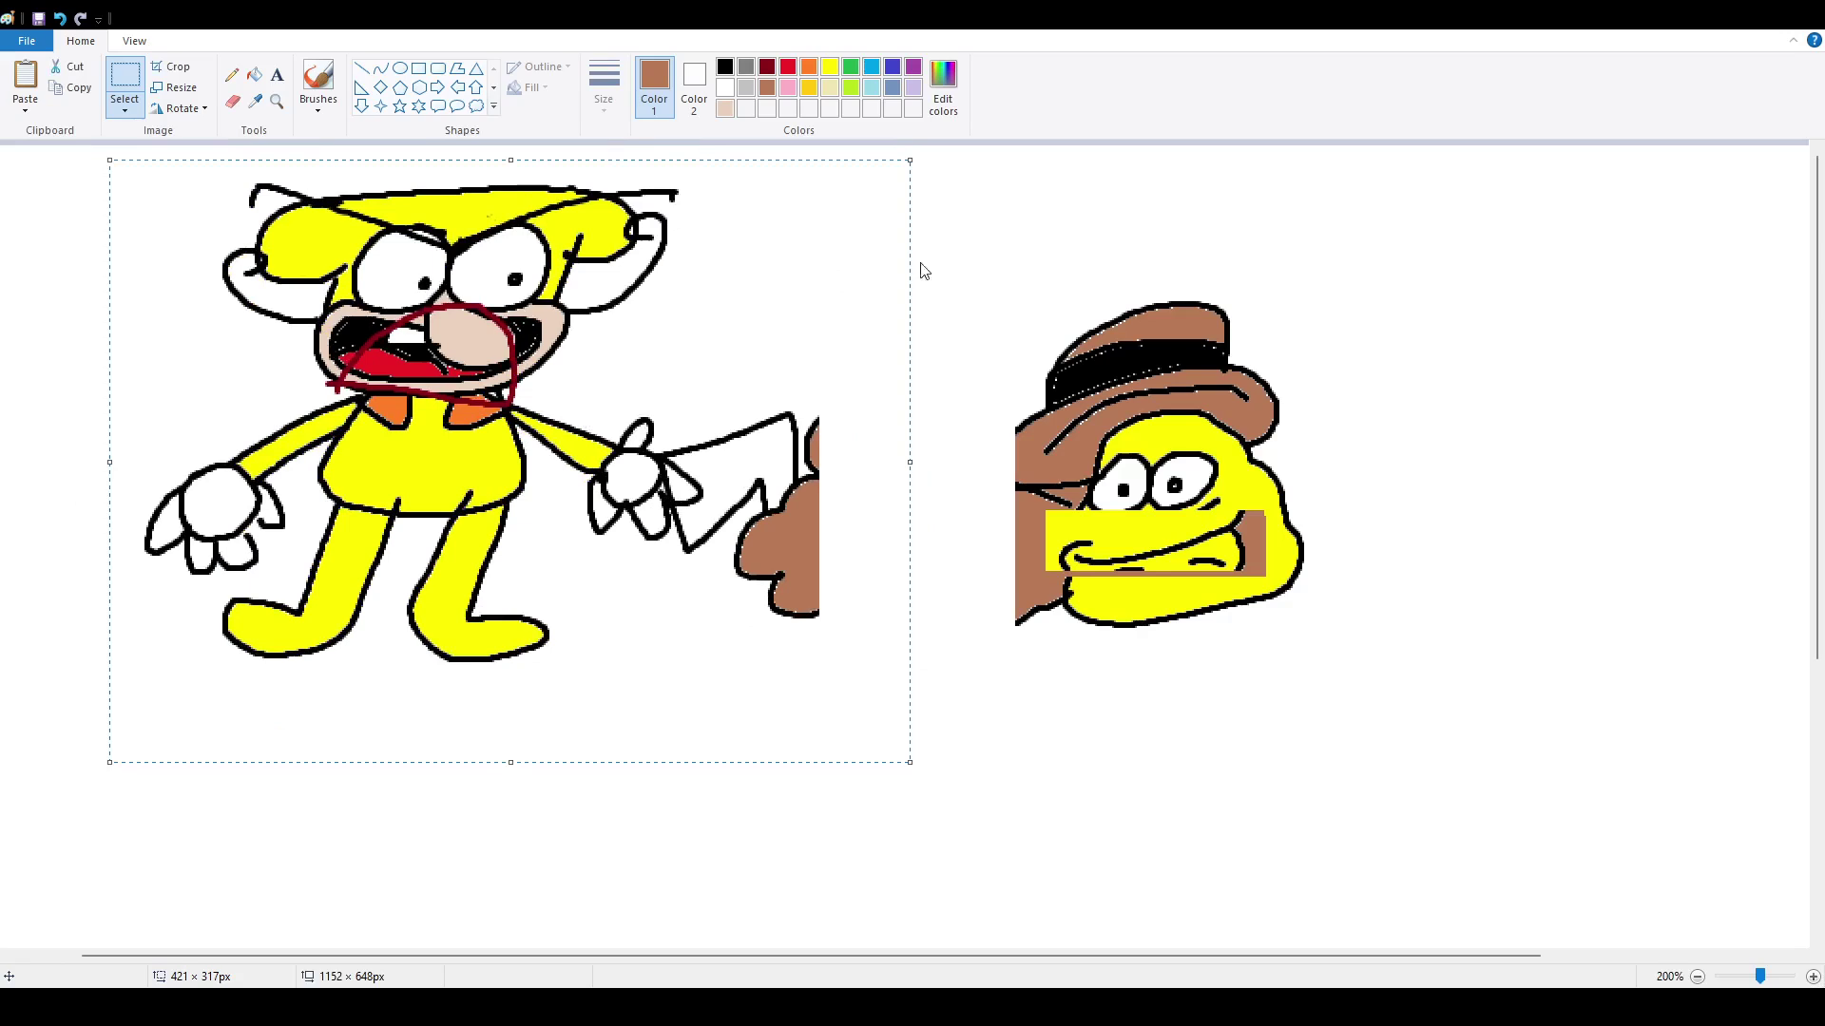
pyautogui.click(971, 272)
# - Draw worried brow curves above the hatted character's eyes with the black Brush
pyautogui.click(319, 81)
pyautogui.click(725, 68)
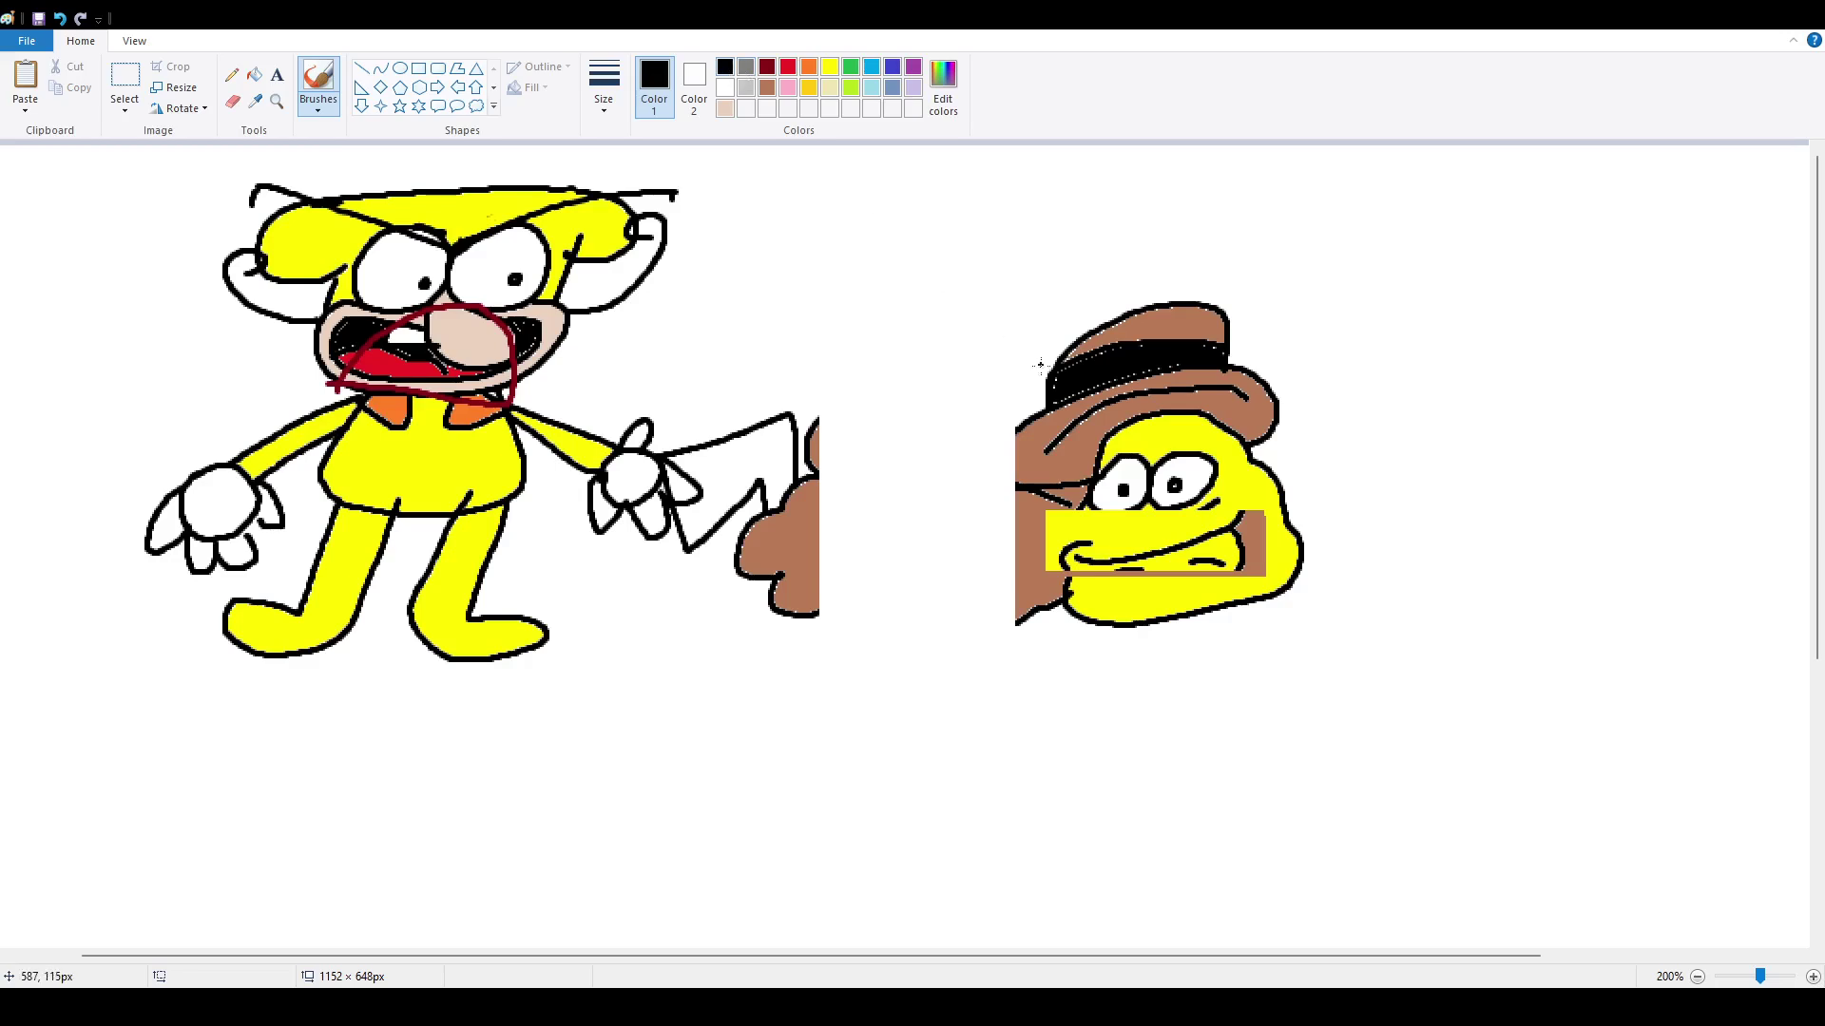
pyautogui.moveTo(1147, 429); pyautogui.dragTo(1235, 440)
pyautogui.moveTo(1100, 462); pyautogui.dragTo(1136, 419)
# - Flip the hatted character's mouth area vertically and shift it slightly up over the face
pyautogui.click(124, 78)
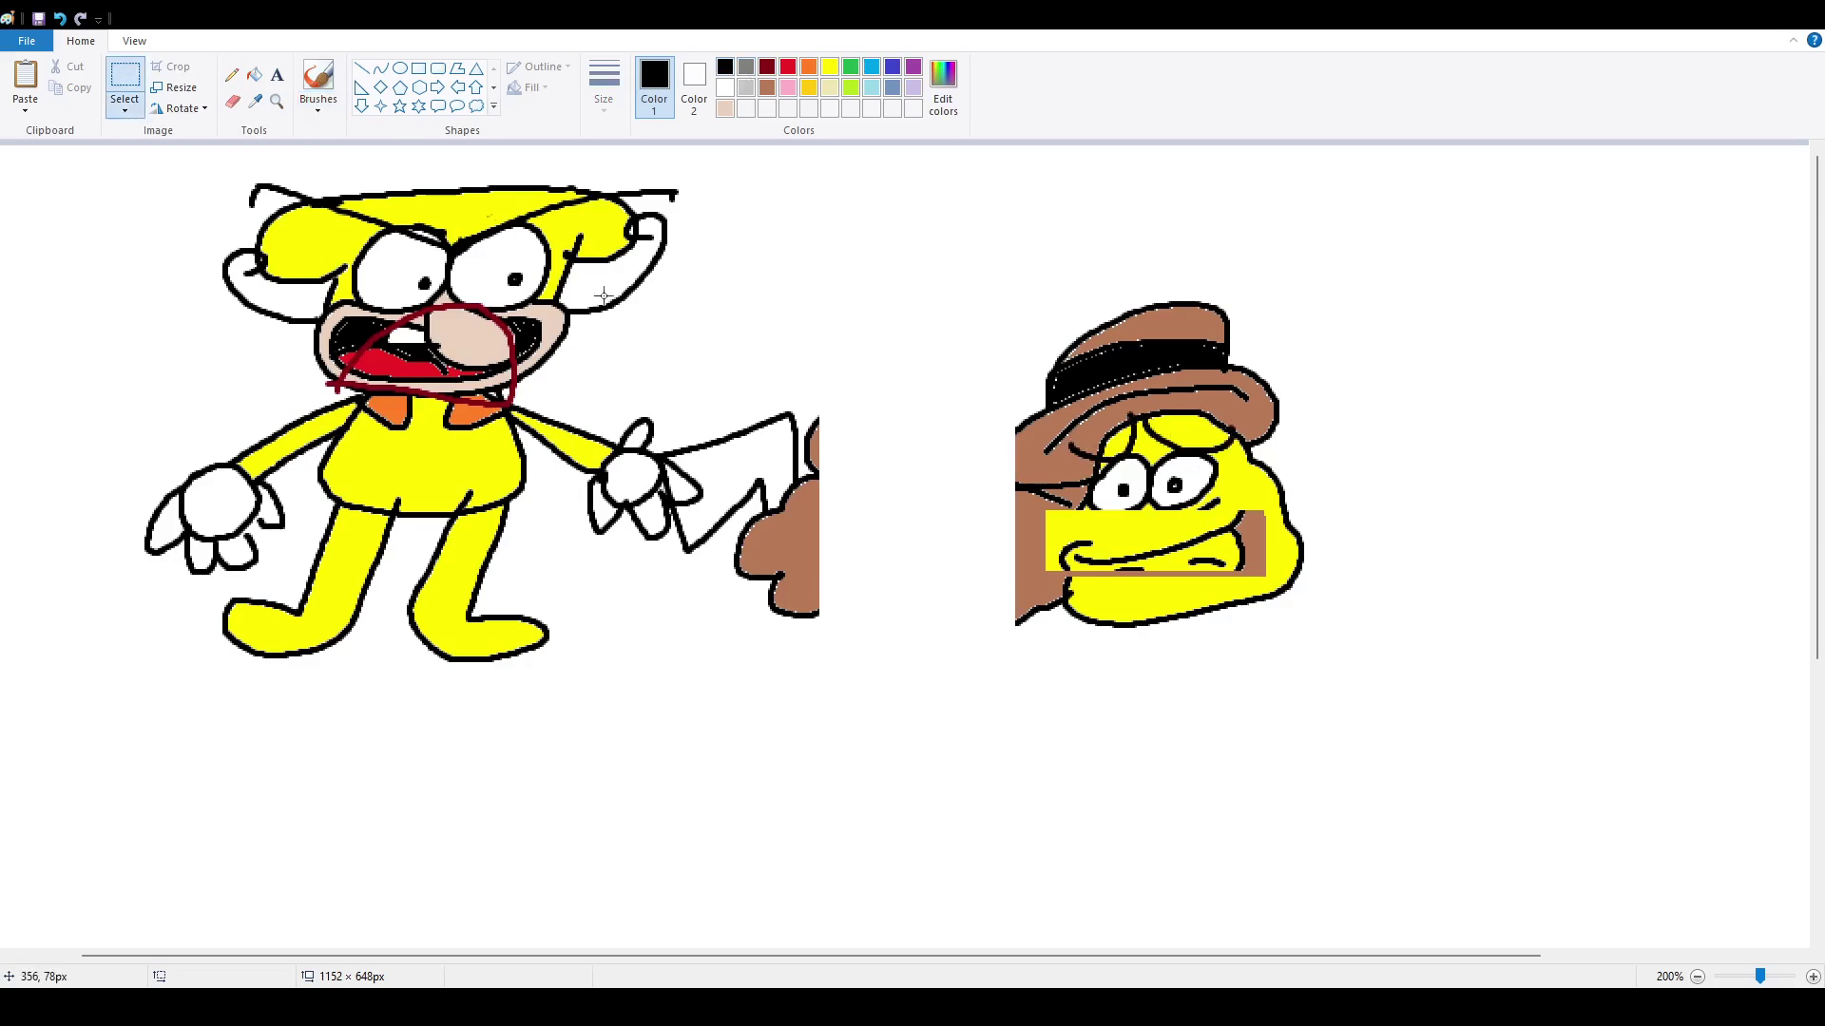
pyautogui.moveTo(1036, 498); pyautogui.dragTo(1271, 588)
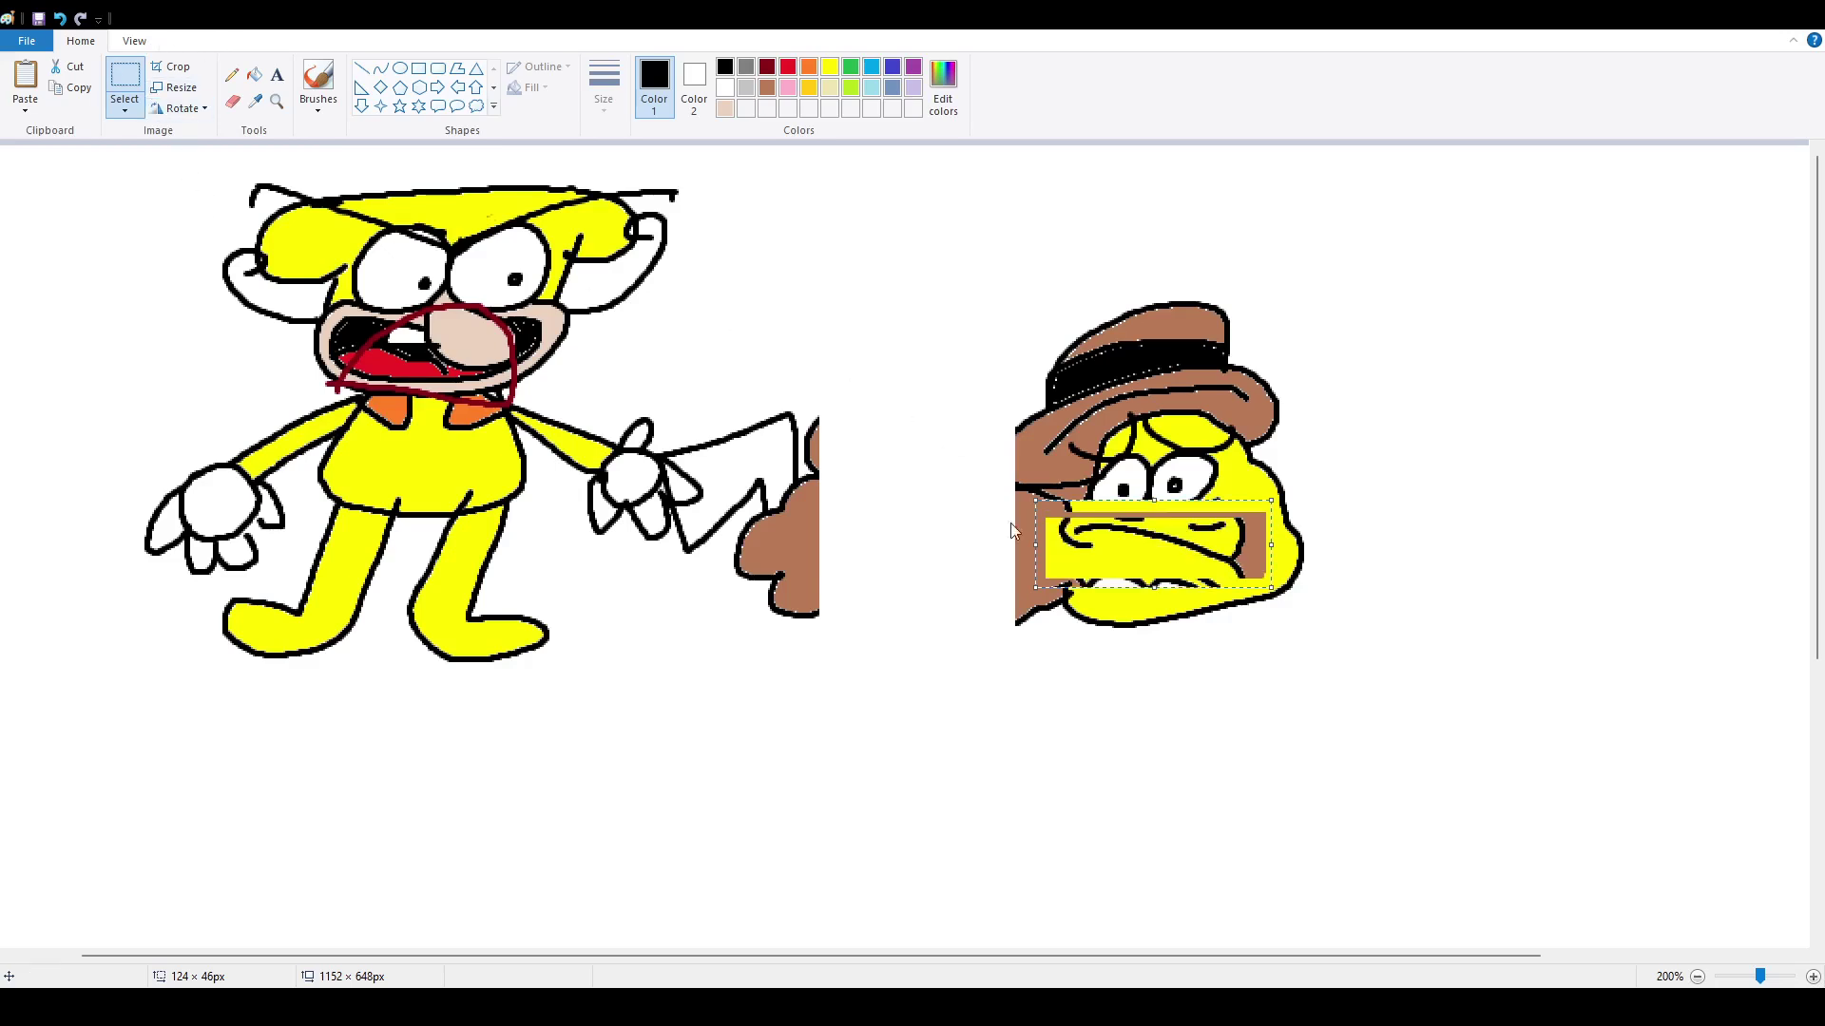
pyautogui.moveTo(1113, 553); pyautogui.dragTo(1074, 513)
# - Move the yellow character with its jagged shape and brown piece down and towards the hatted character
pyautogui.moveTo(92, 164); pyautogui.dragTo(850, 709)
pyautogui.moveTo(708, 546); pyautogui.dragTo(791, 589)
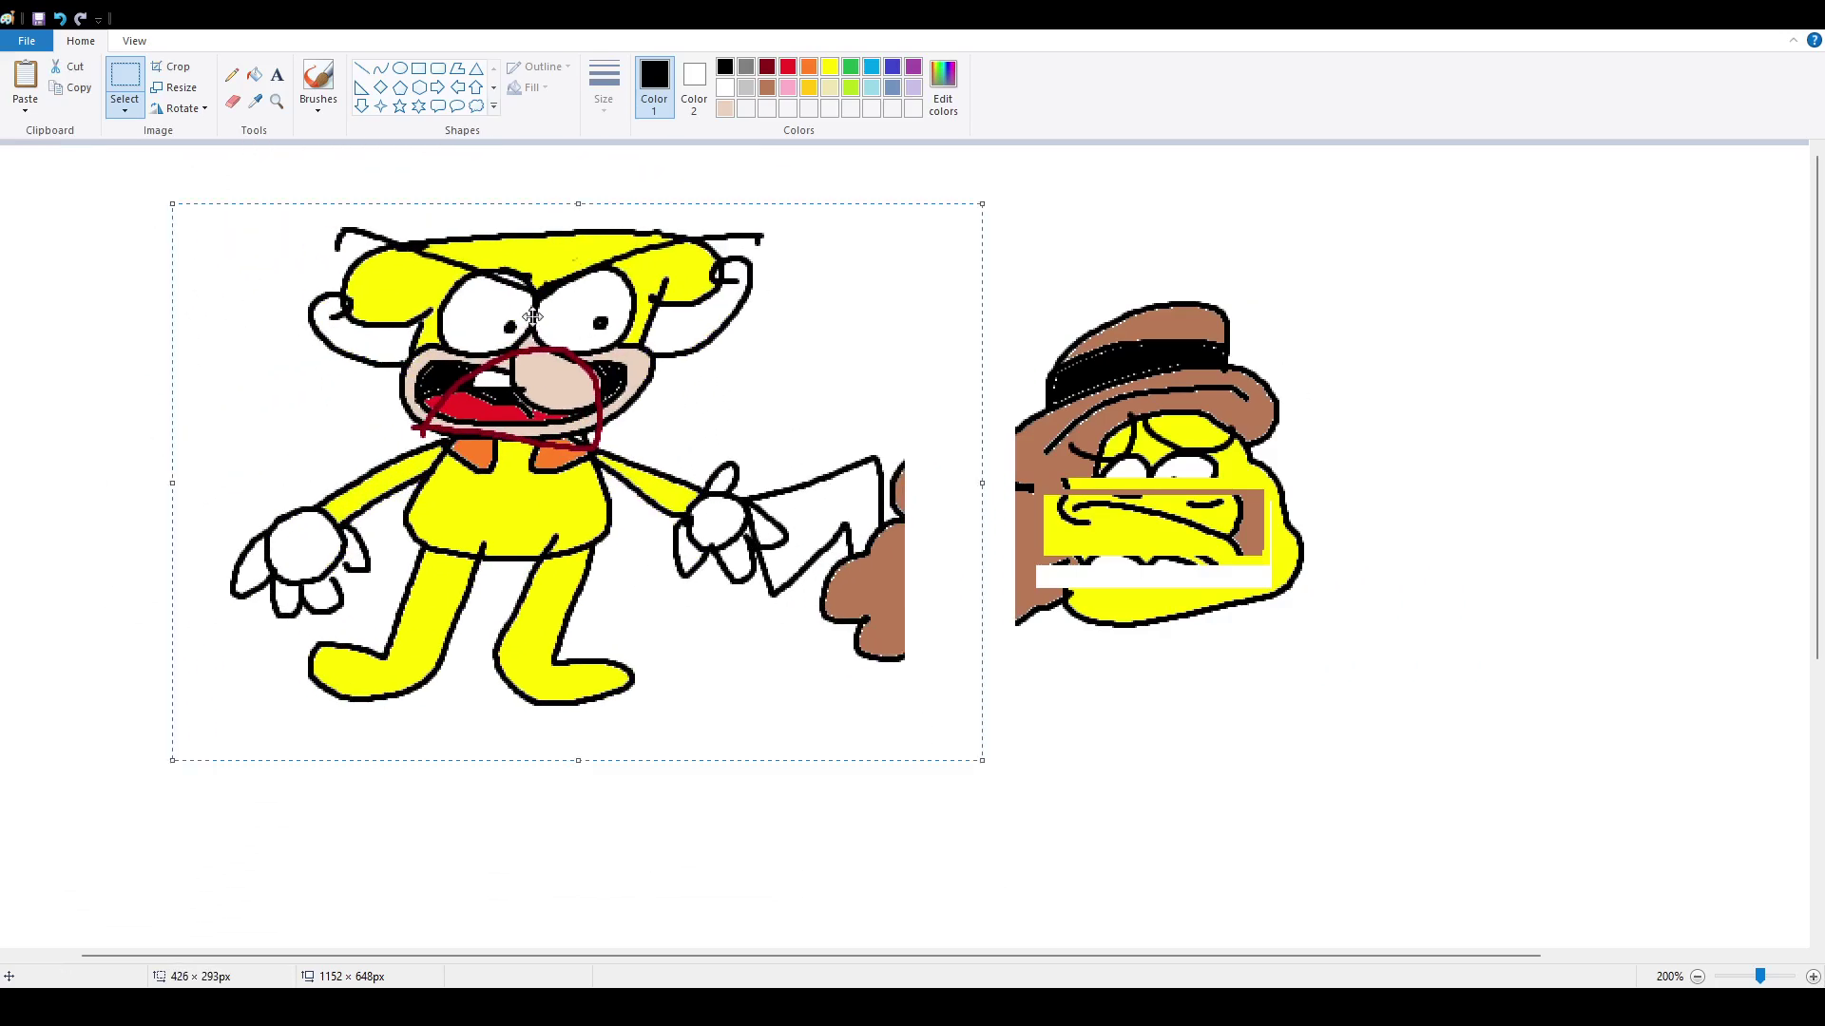
# - Select the pupil area of the yellow character's eye farther from the hatted character and shift it slightly outward, away from the nose
pyautogui.click(134, 40)
pyautogui.click(38, 88)
pyautogui.click(40, 88)
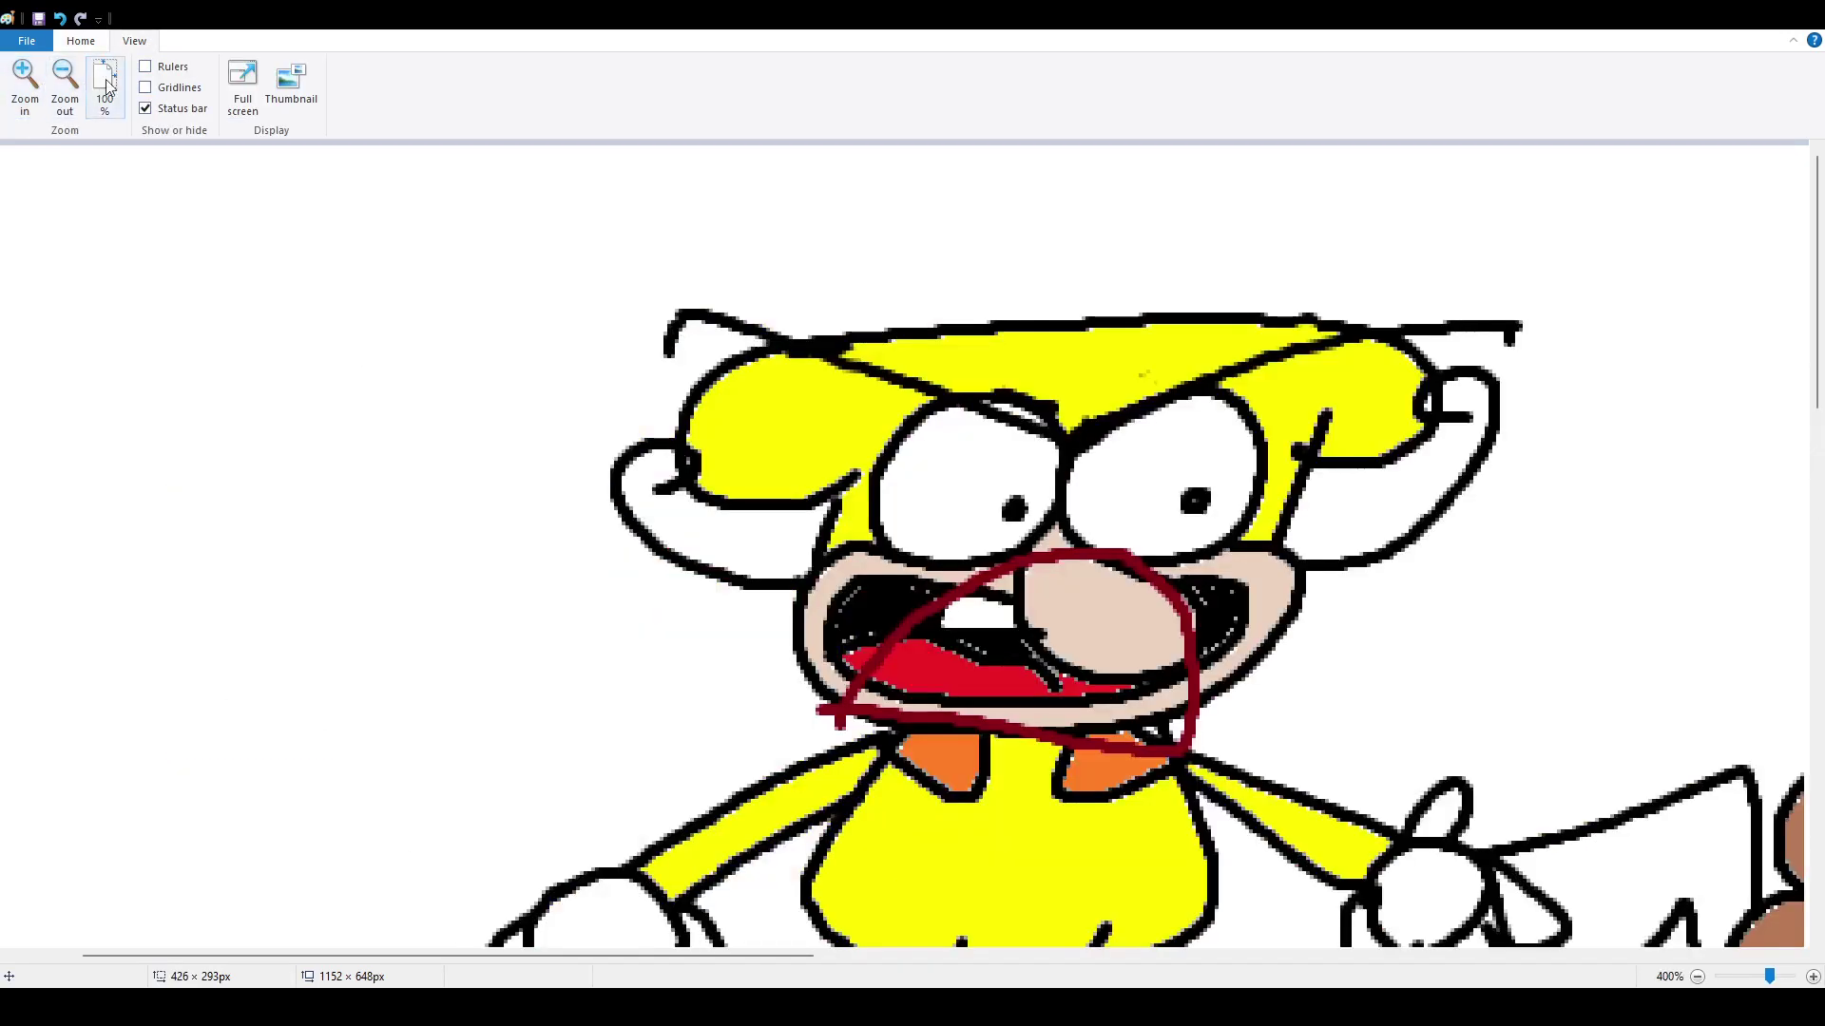
pyautogui.click(81, 40)
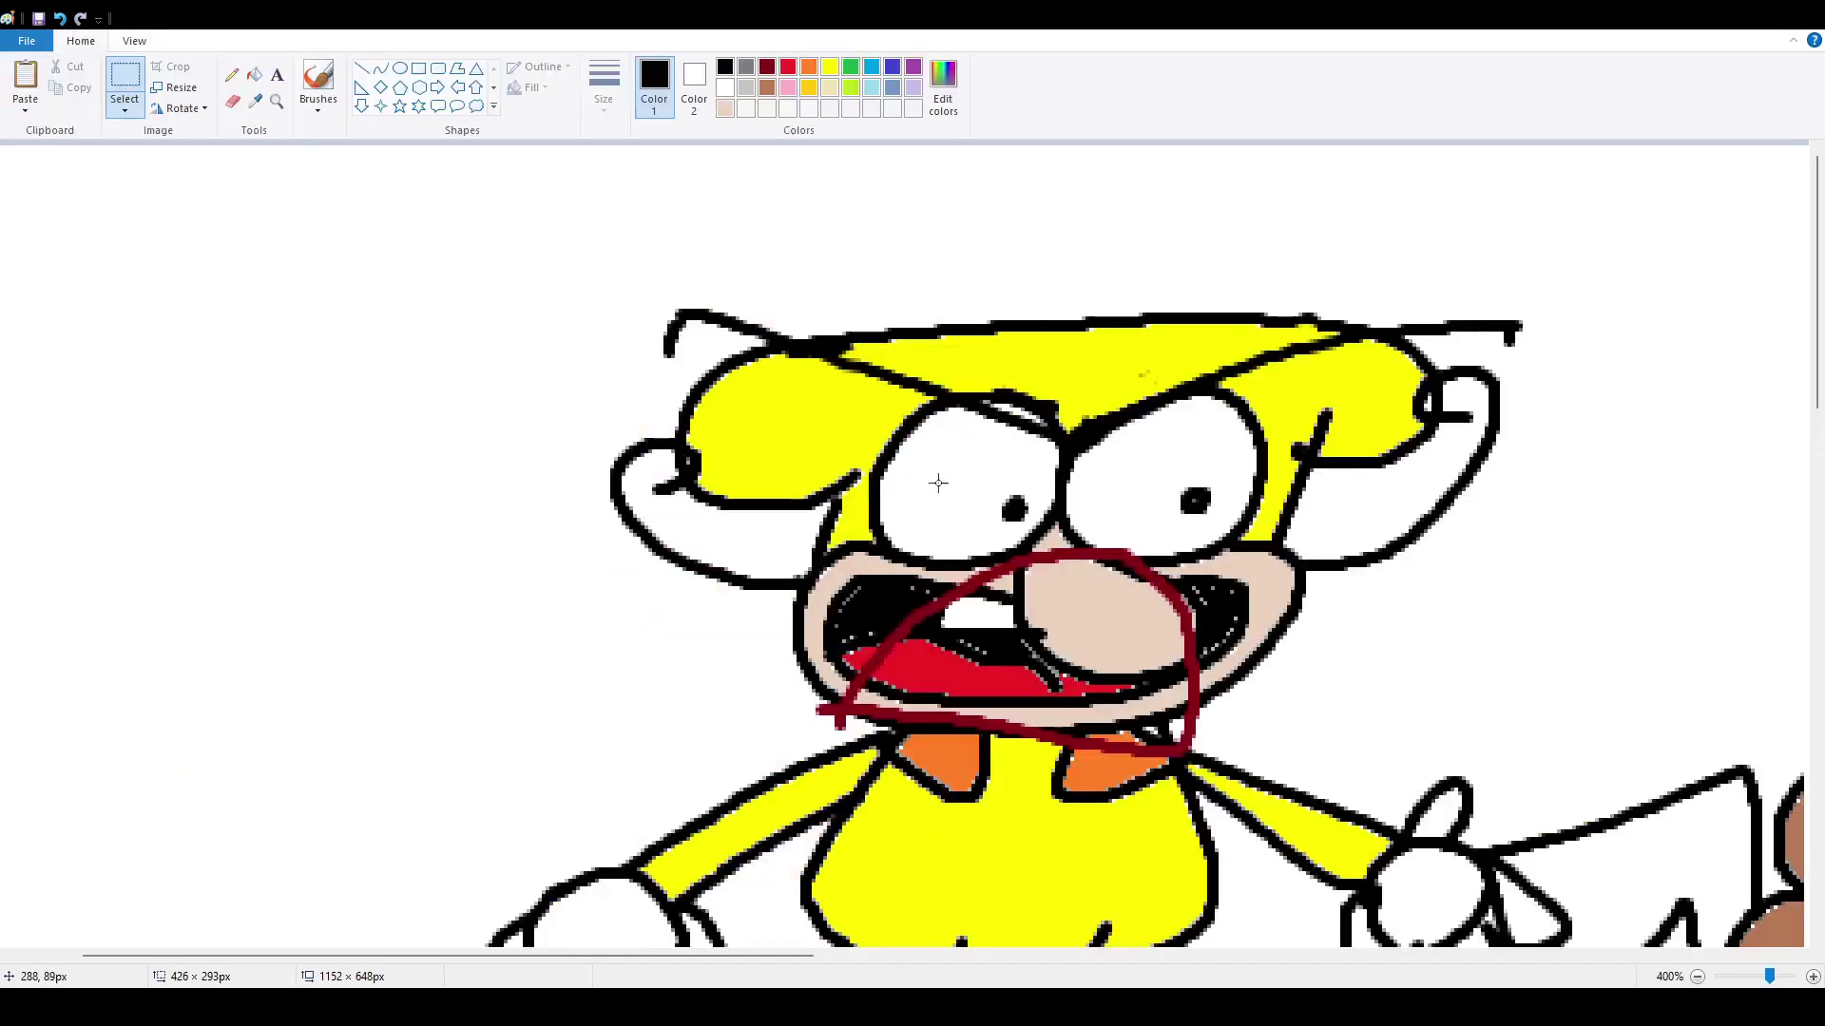
pyautogui.moveTo(953, 456)
pyautogui.mouseDown()
pyautogui.moveTo(1060, 547)
pyautogui.moveTo(976, 487)
pyautogui.mouseUp()
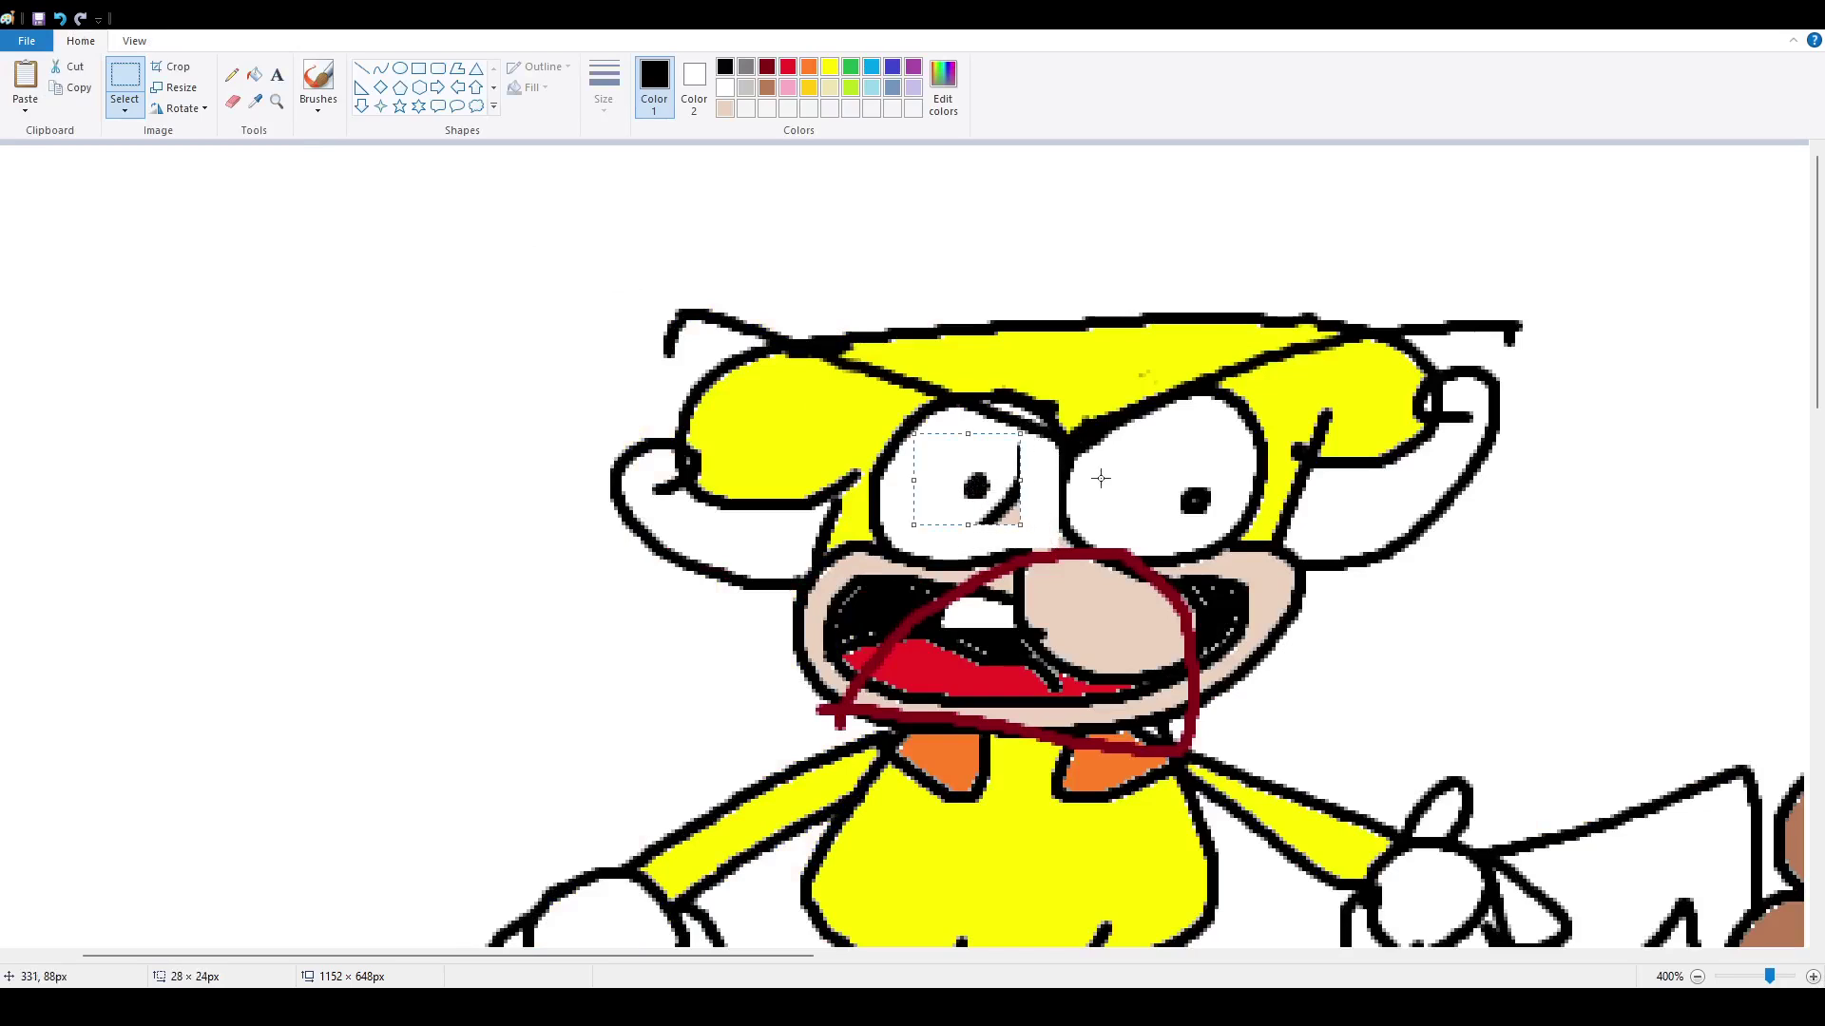
pyautogui.moveTo(1164, 467)
pyautogui.mouseDown()
pyautogui.moveTo(1243, 536)
pyautogui.moveTo(1205, 516)
pyautogui.mouseUp()
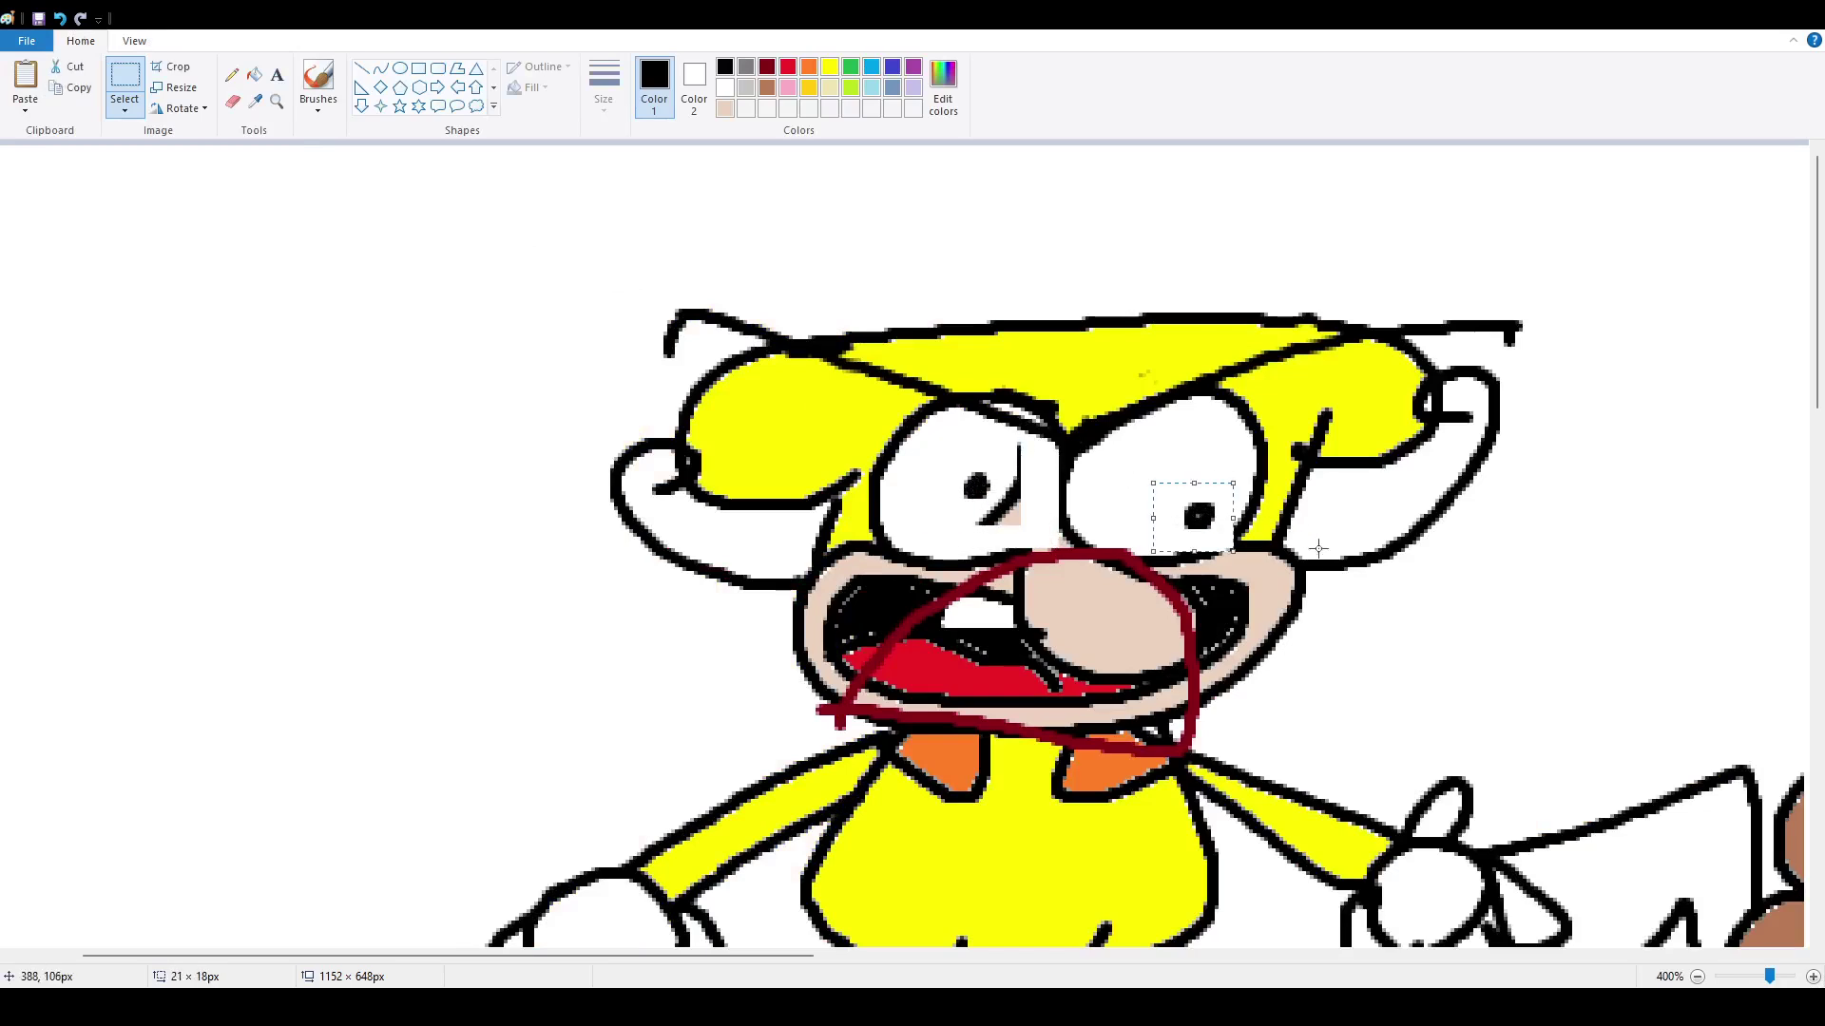
pyautogui.click(1434, 632)
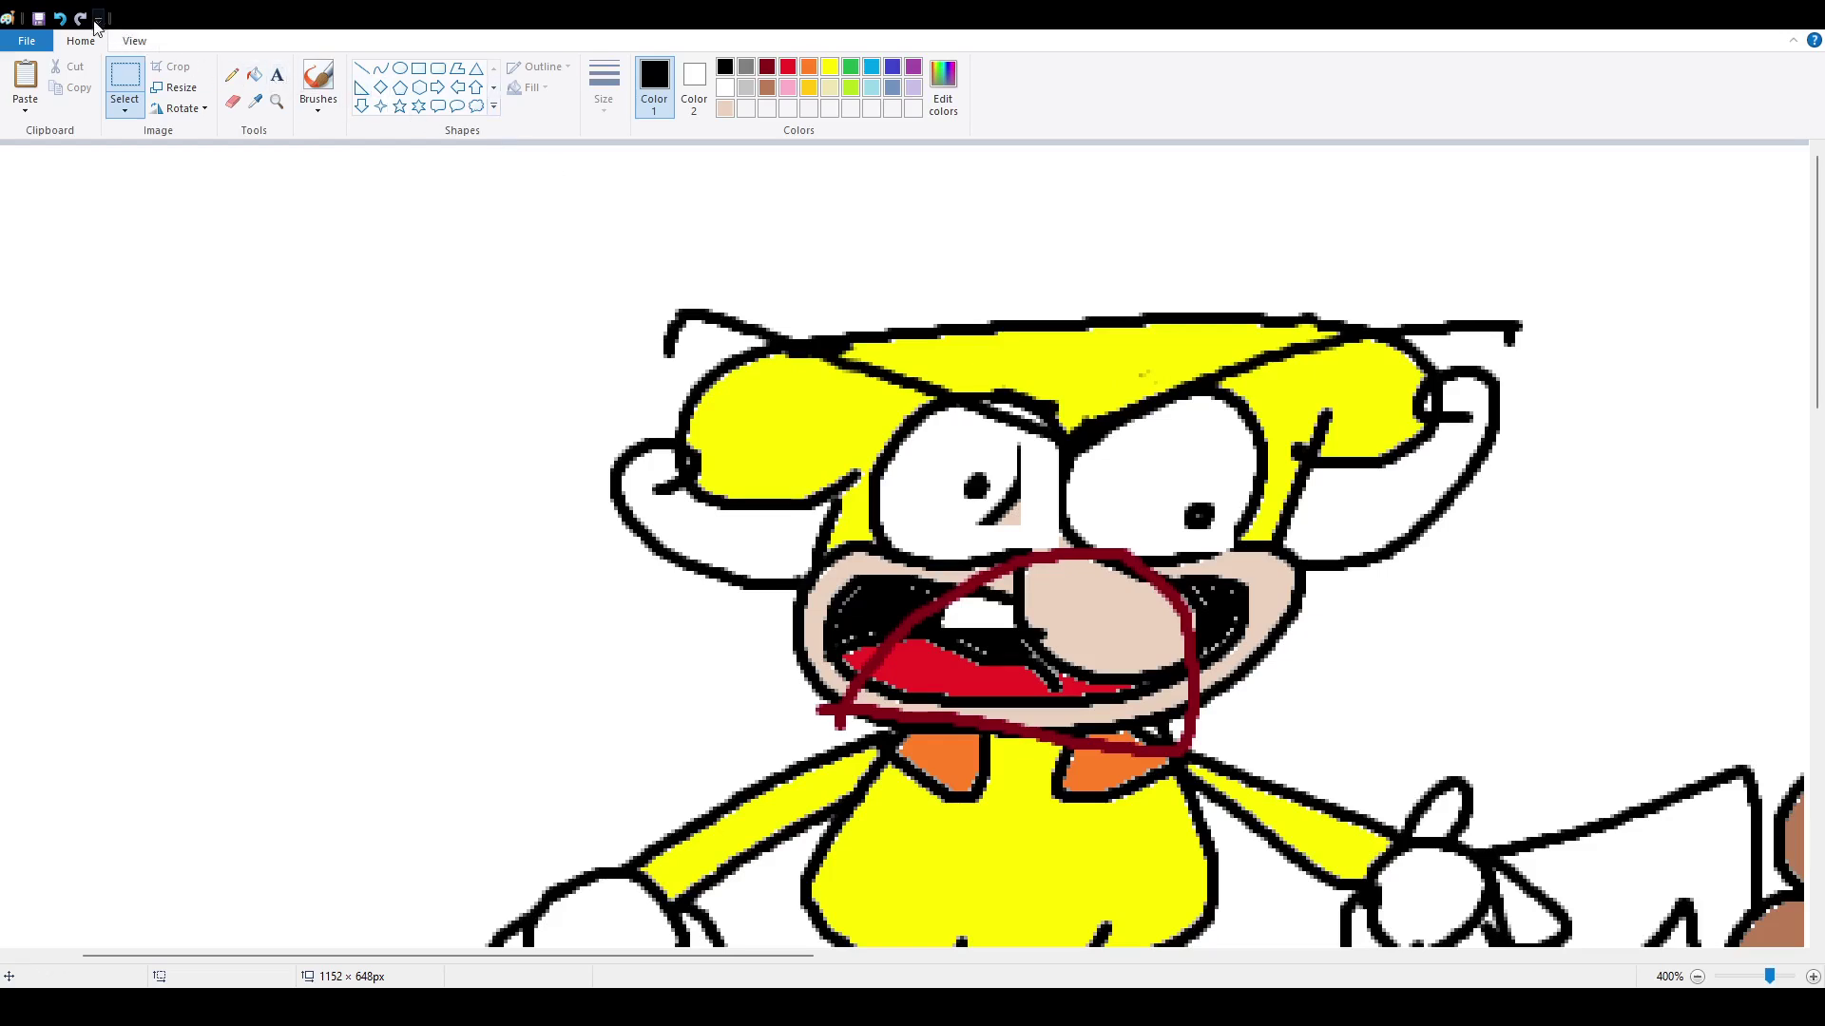
pyautogui.click(60, 18)
# - Flip the yellow character with its jagged shape and brown piece horizontally, and nudge it slightly towards the hatted character
pyautogui.click(123, 42)
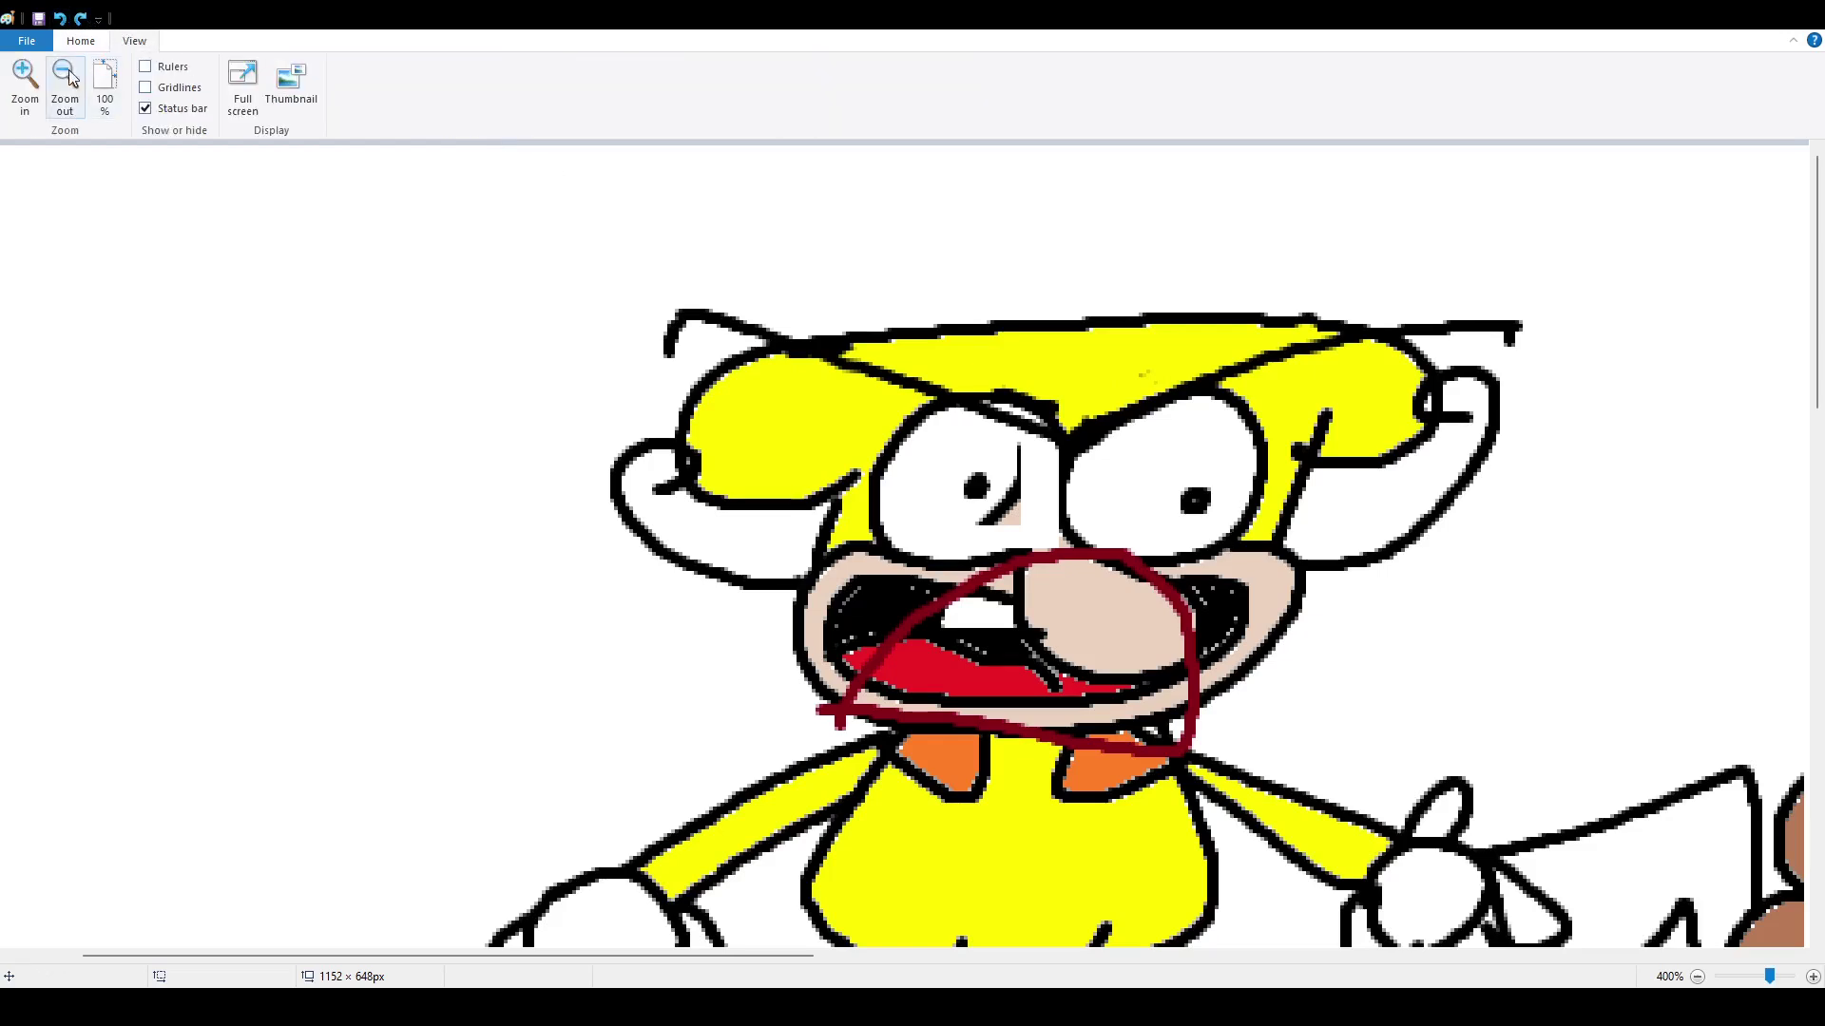
pyautogui.click(64, 76)
pyautogui.click(65, 76)
pyautogui.click(76, 41)
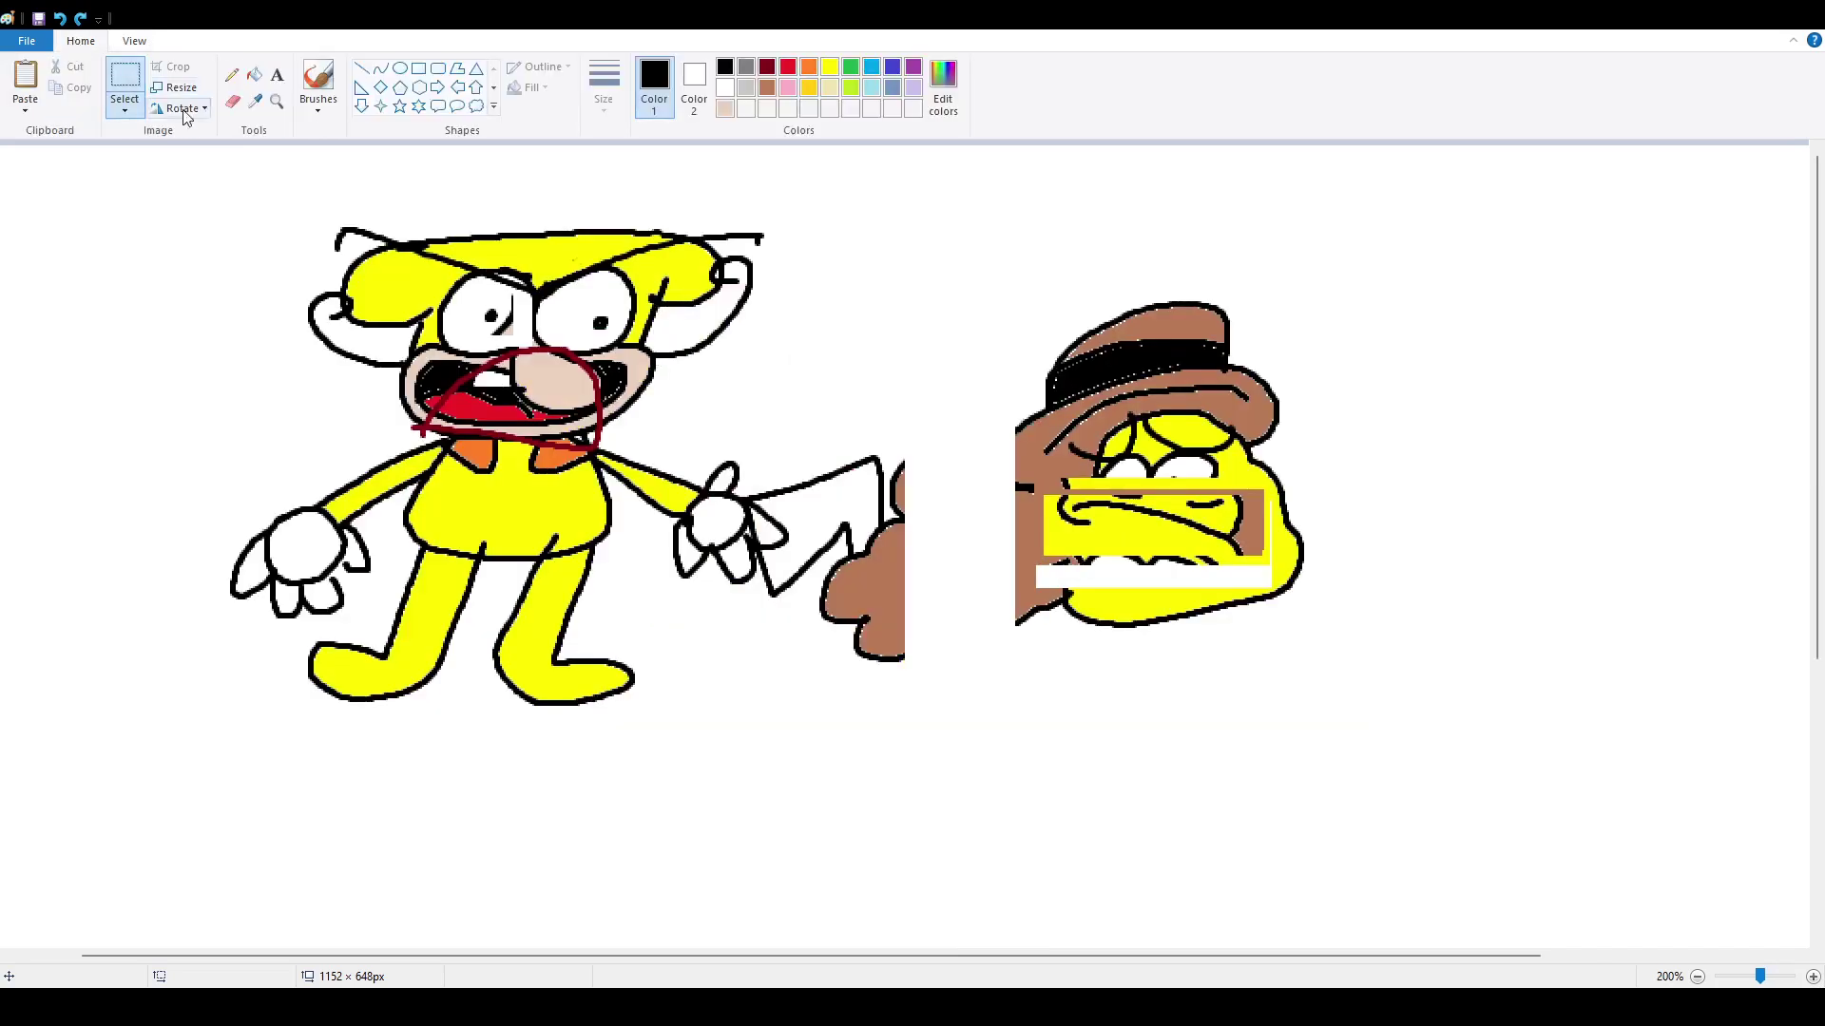
pyautogui.moveTo(147, 203); pyautogui.dragTo(963, 808)
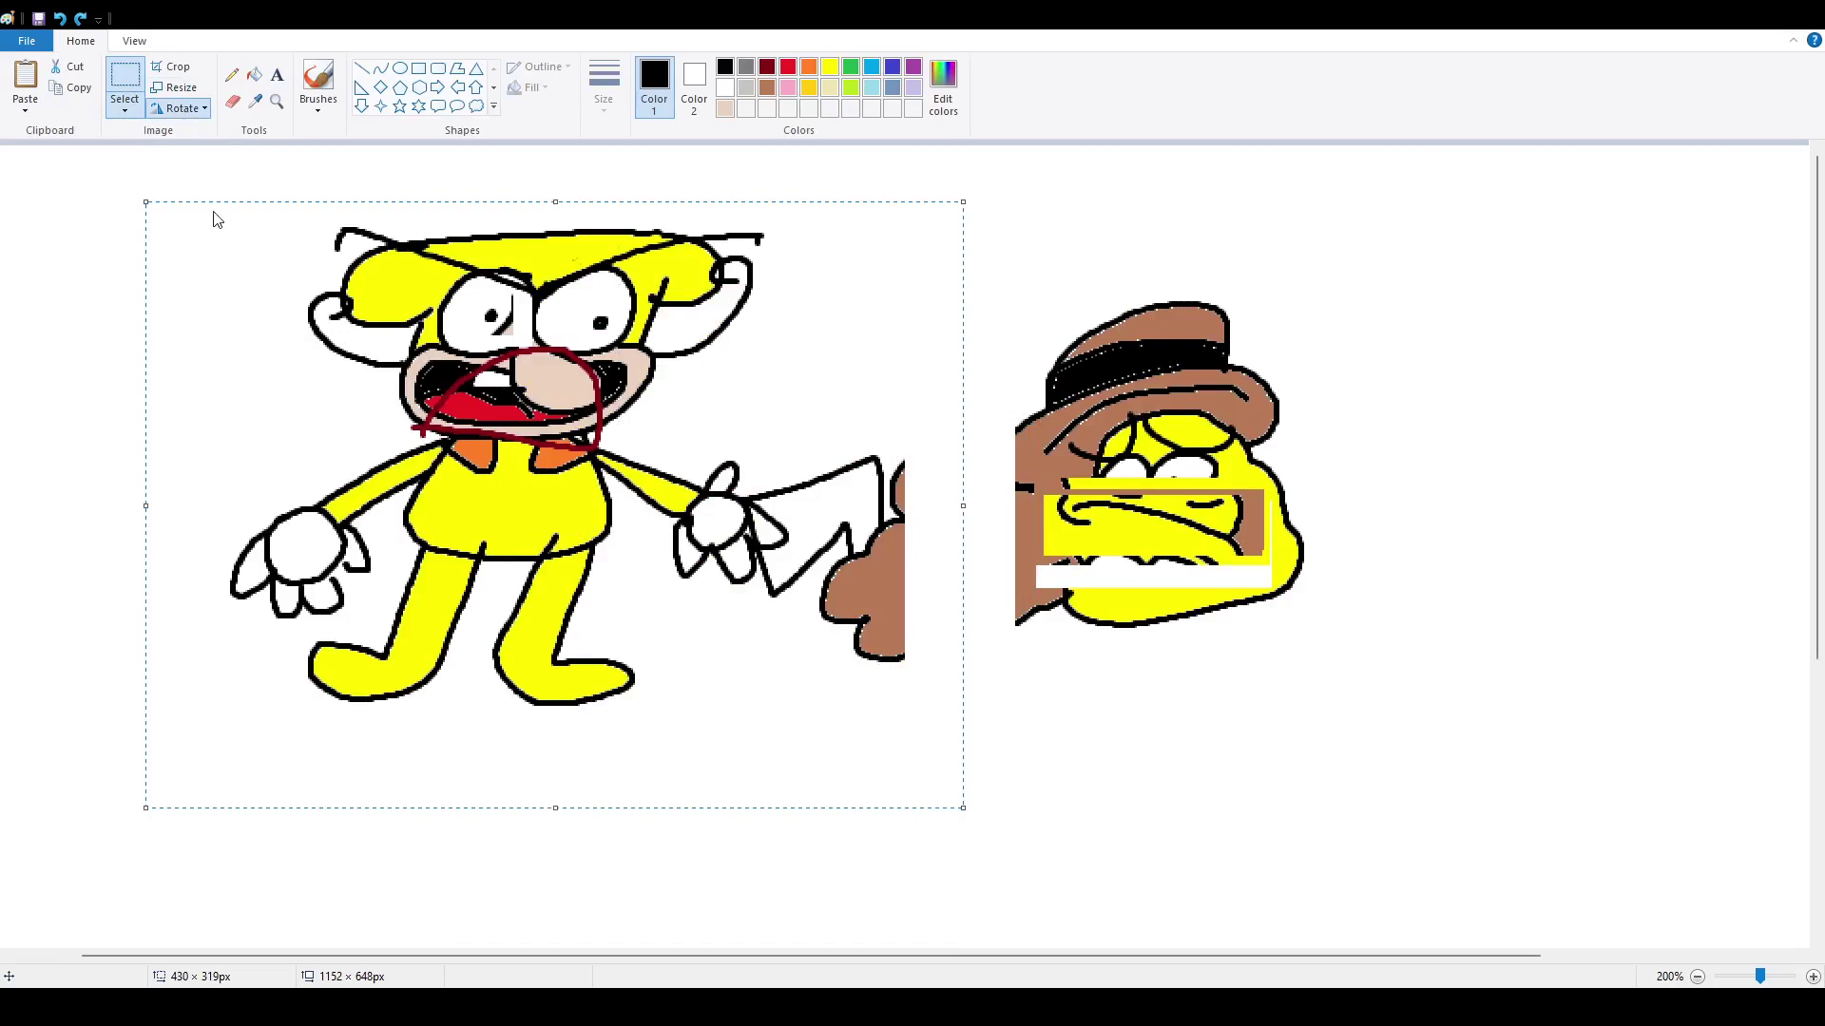
pyautogui.click(217, 220)
pyautogui.moveTo(371, 328); pyautogui.dragTo(395, 320)
pyautogui.click(137, 263)
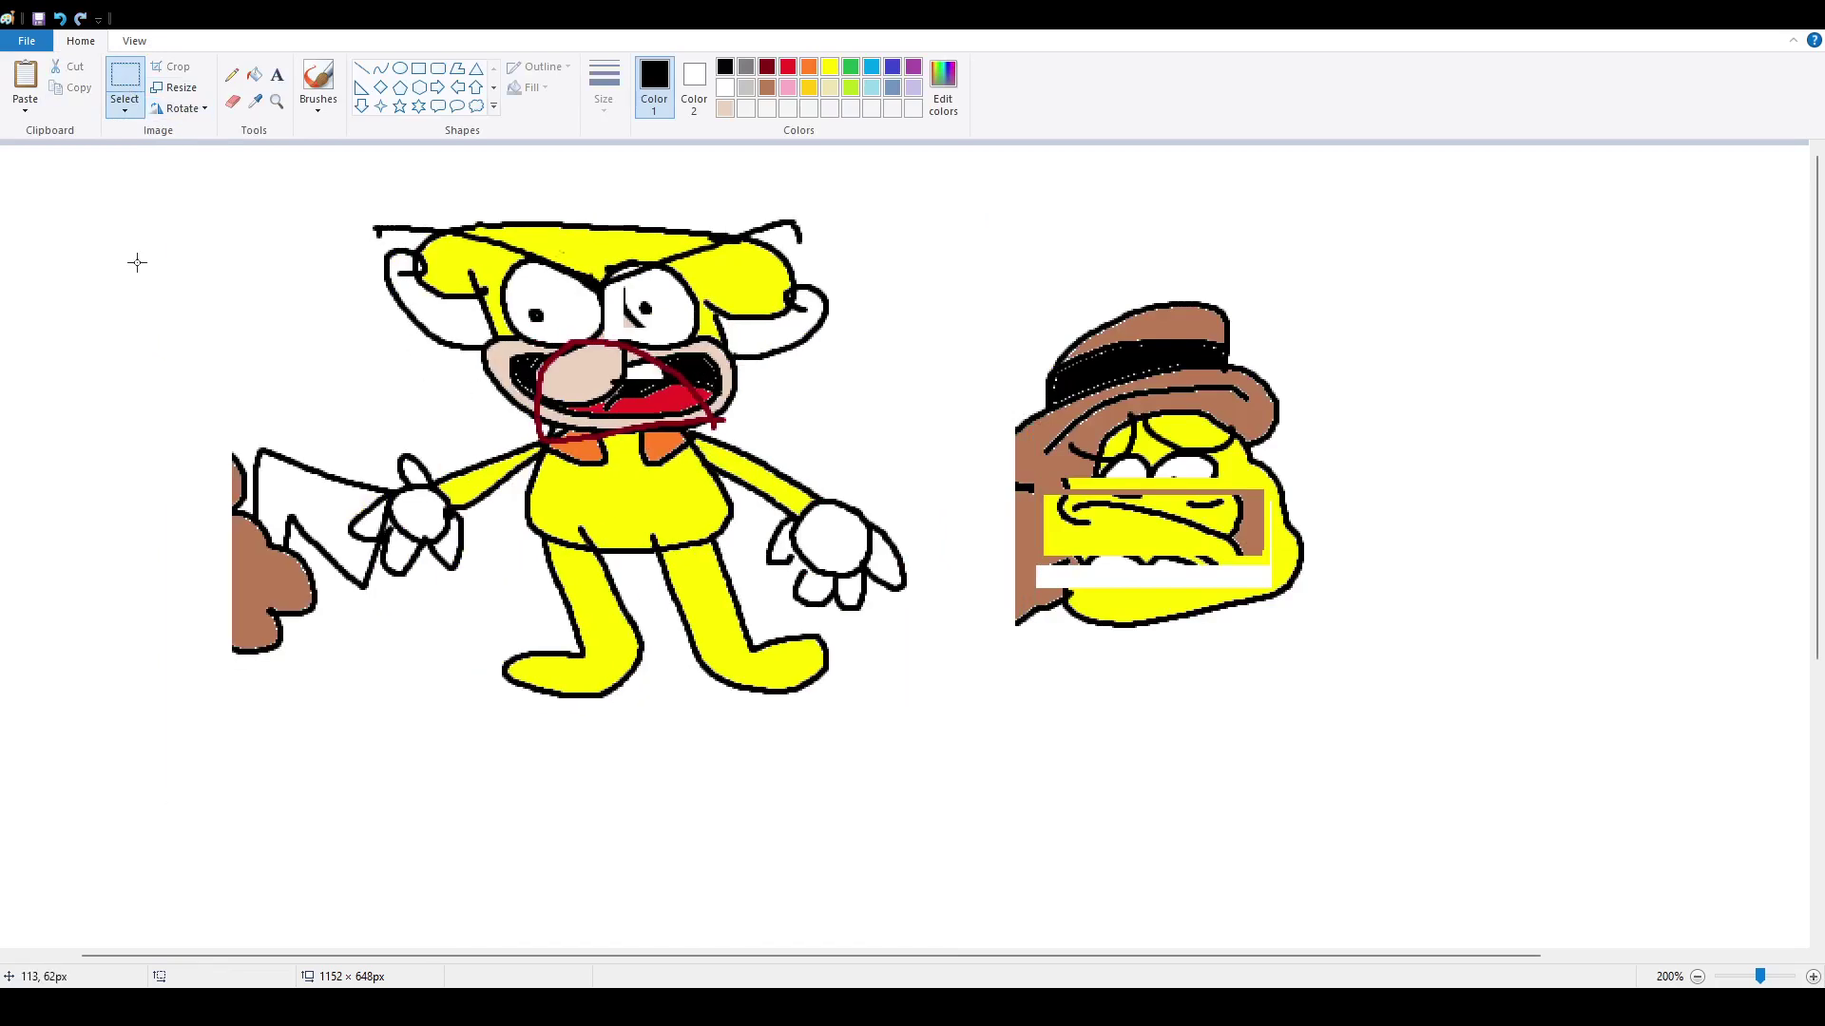
# - Rotate the hatted character by 180 degrees and move it away from the yellow character and slightly down
pyautogui.moveTo(915, 240)
pyautogui.mouseDown()
pyautogui.moveTo(1302, 634)
pyautogui.moveTo(1366, 724)
pyautogui.mouseUp()
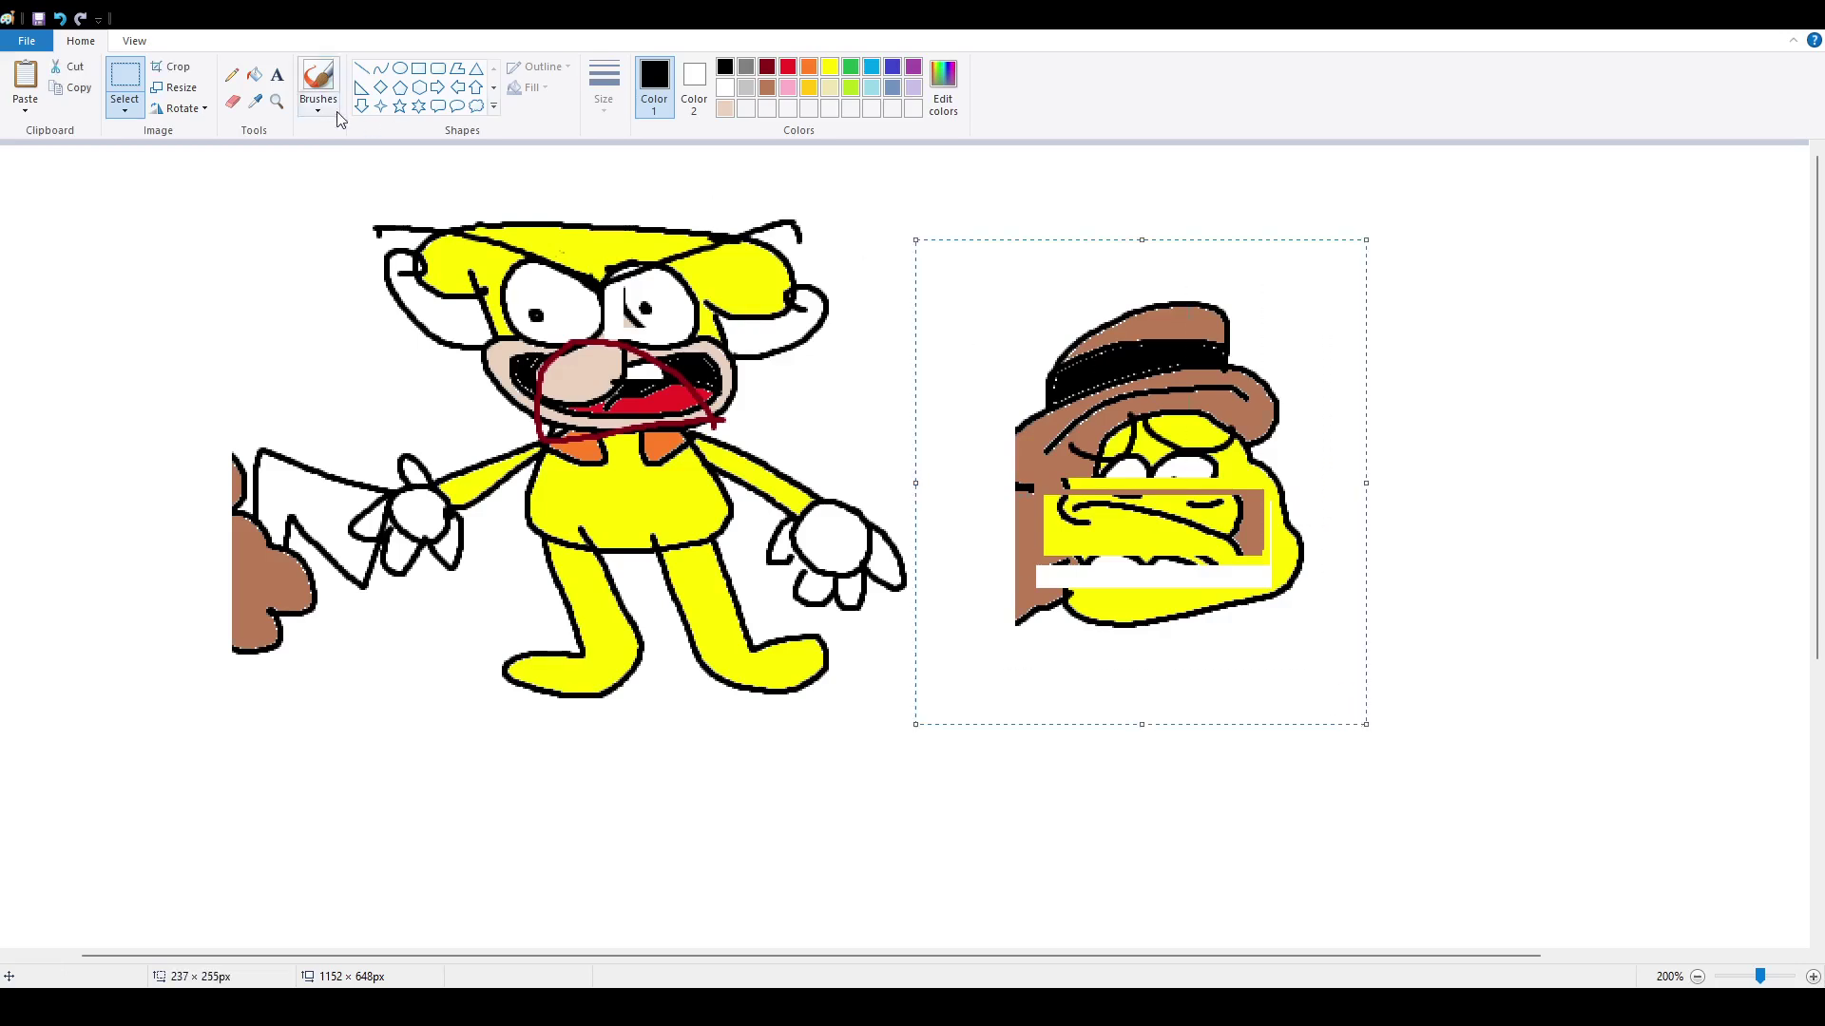
pyautogui.click(243, 178)
pyautogui.moveTo(1009, 416); pyautogui.dragTo(1165, 447)
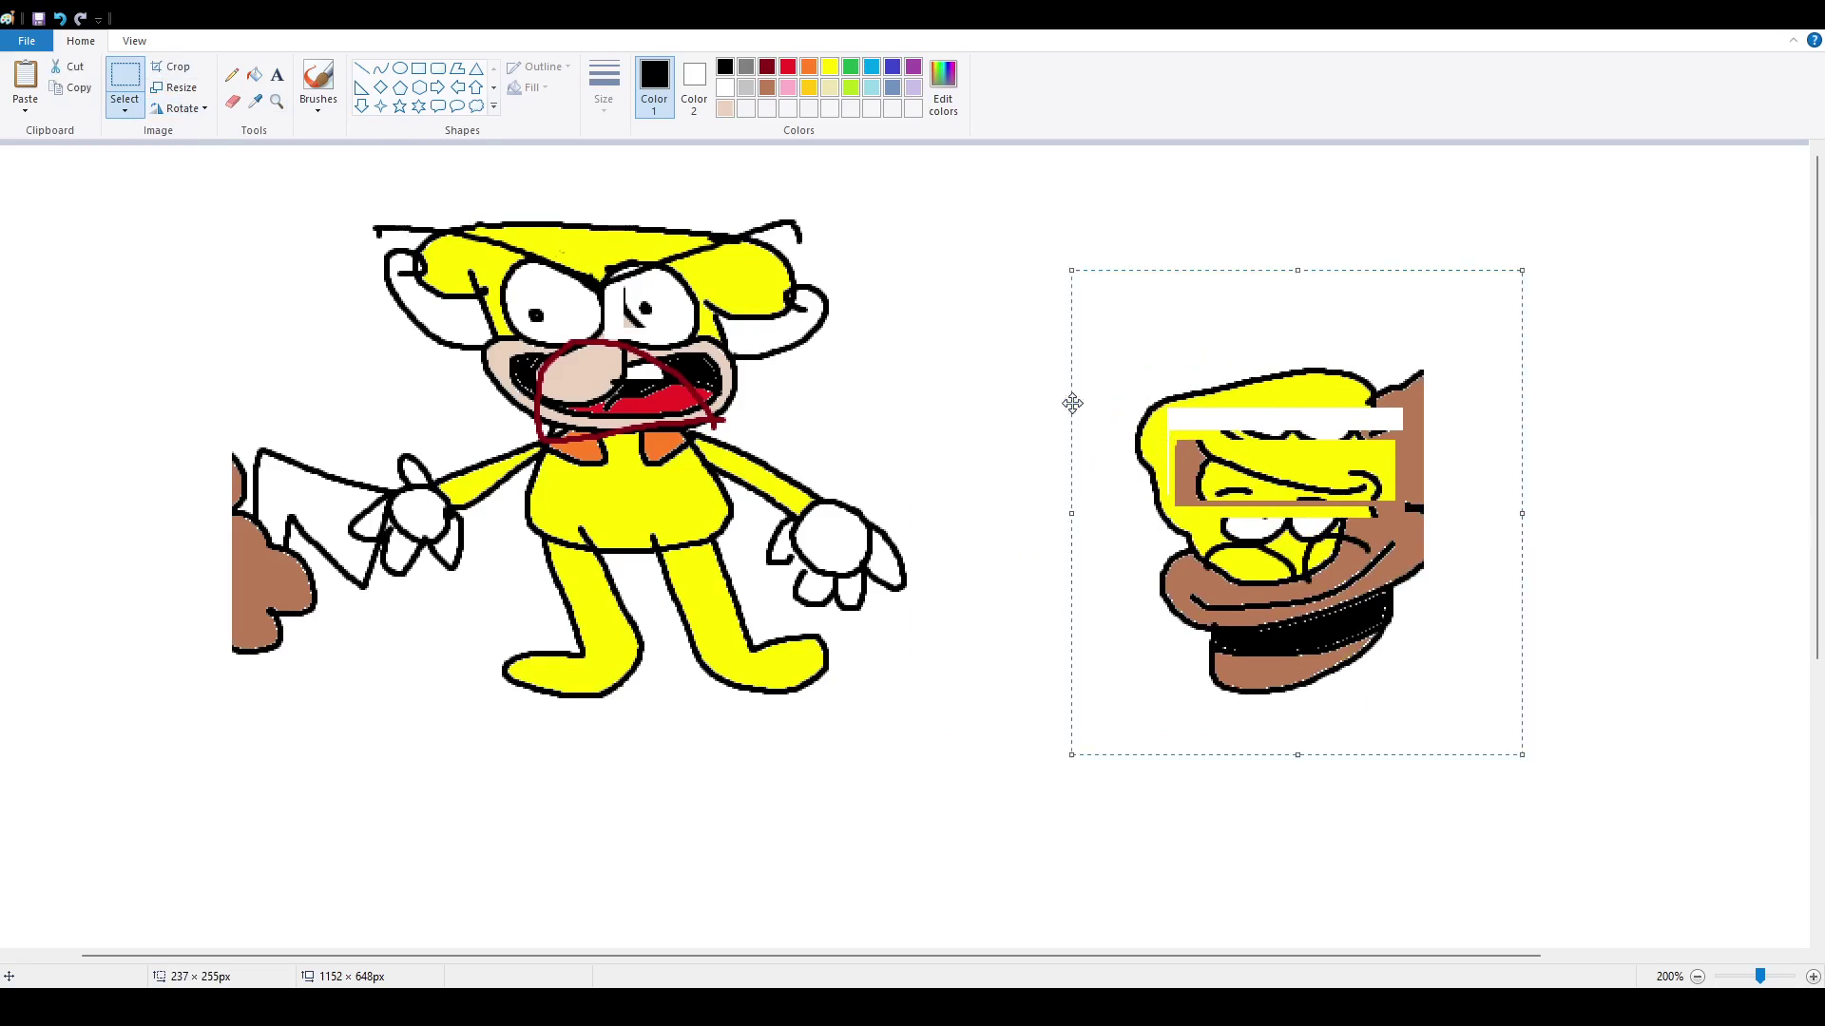
# - Brush a red patch with a long drip from the upside-down character's eye, and add light turquoise marks beside the eyes
pyautogui.click(788, 66)
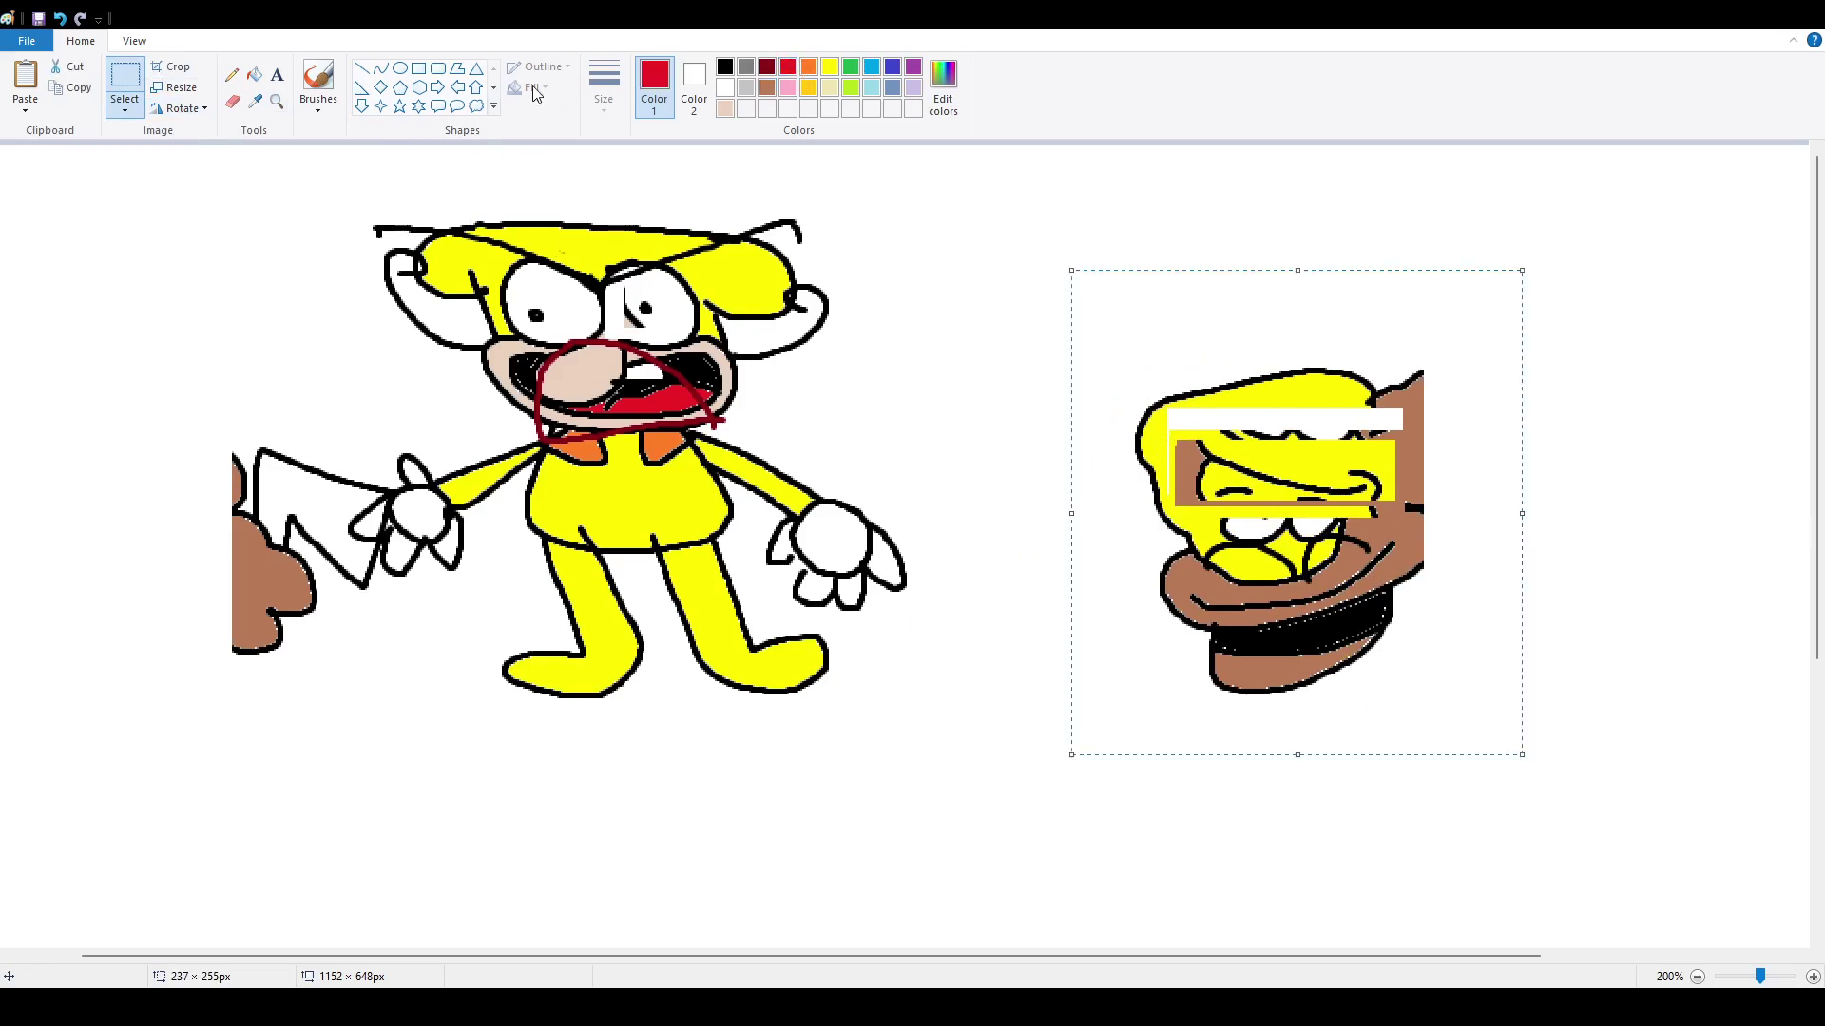
pyautogui.click(318, 81)
pyautogui.moveTo(1253, 520)
pyautogui.mouseDown()
pyautogui.moveTo(1228, 532)
pyautogui.moveTo(1237, 590)
pyautogui.mouseUp()
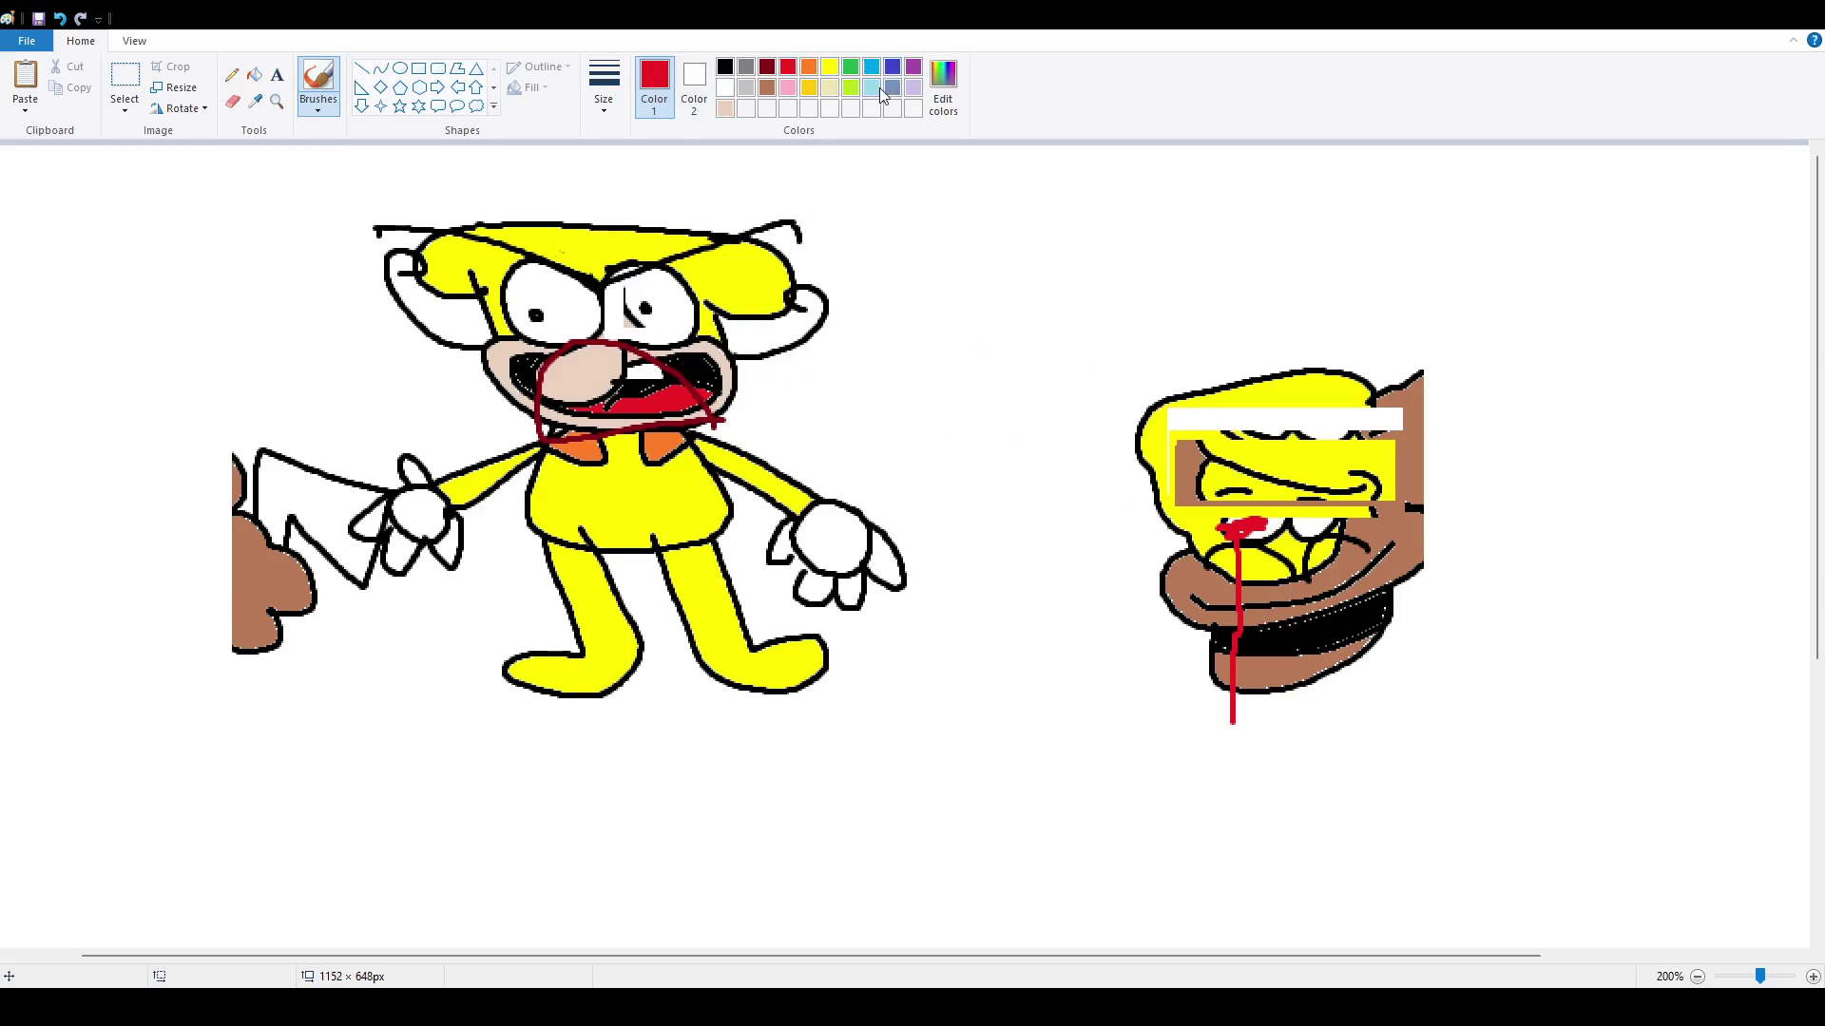
pyautogui.click(874, 87)
# - Select the upside-down hatted character and delete it from the canvas
pyautogui.click(125, 78)
pyautogui.moveTo(931, 253); pyautogui.dragTo(1418, 565)
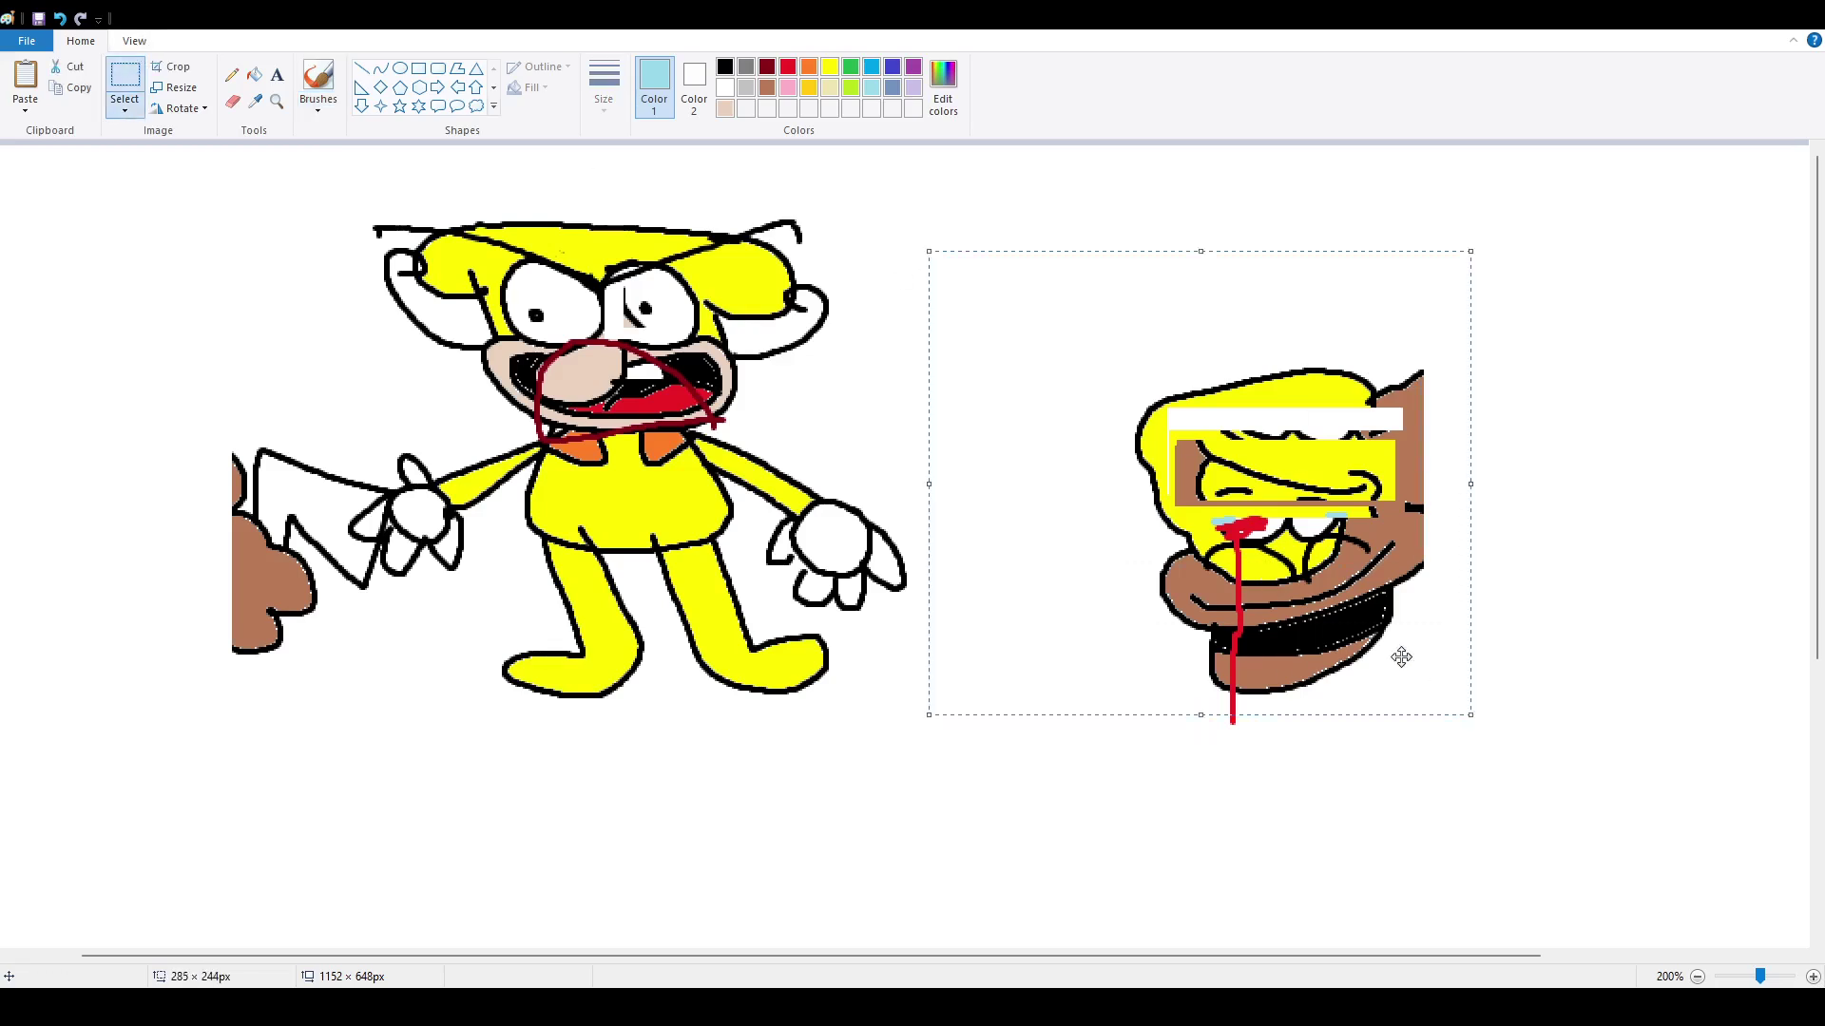
pyautogui.press('Delete')
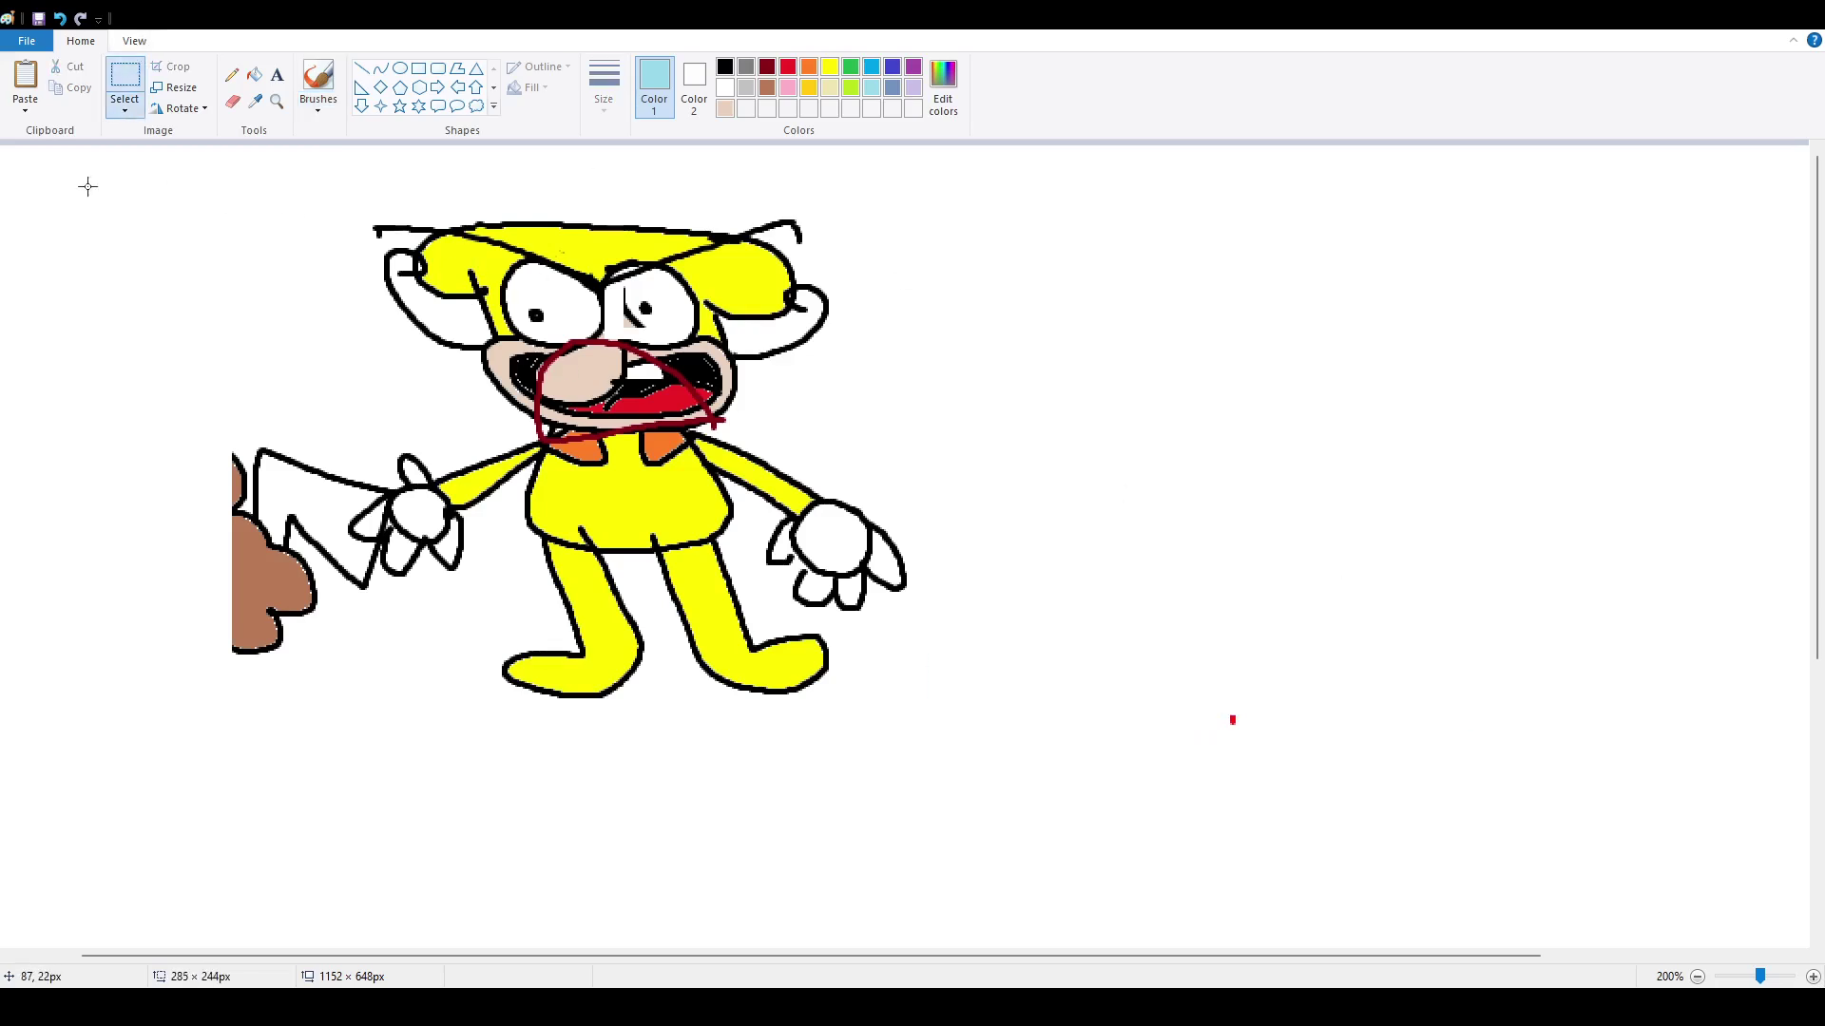
# - Flip the yellow character with the brown piece and leftover red mark horizontally, and shift them slightly down
pyautogui.moveTo(67, 185); pyautogui.dragTo(1330, 853)
pyautogui.click(134, 41)
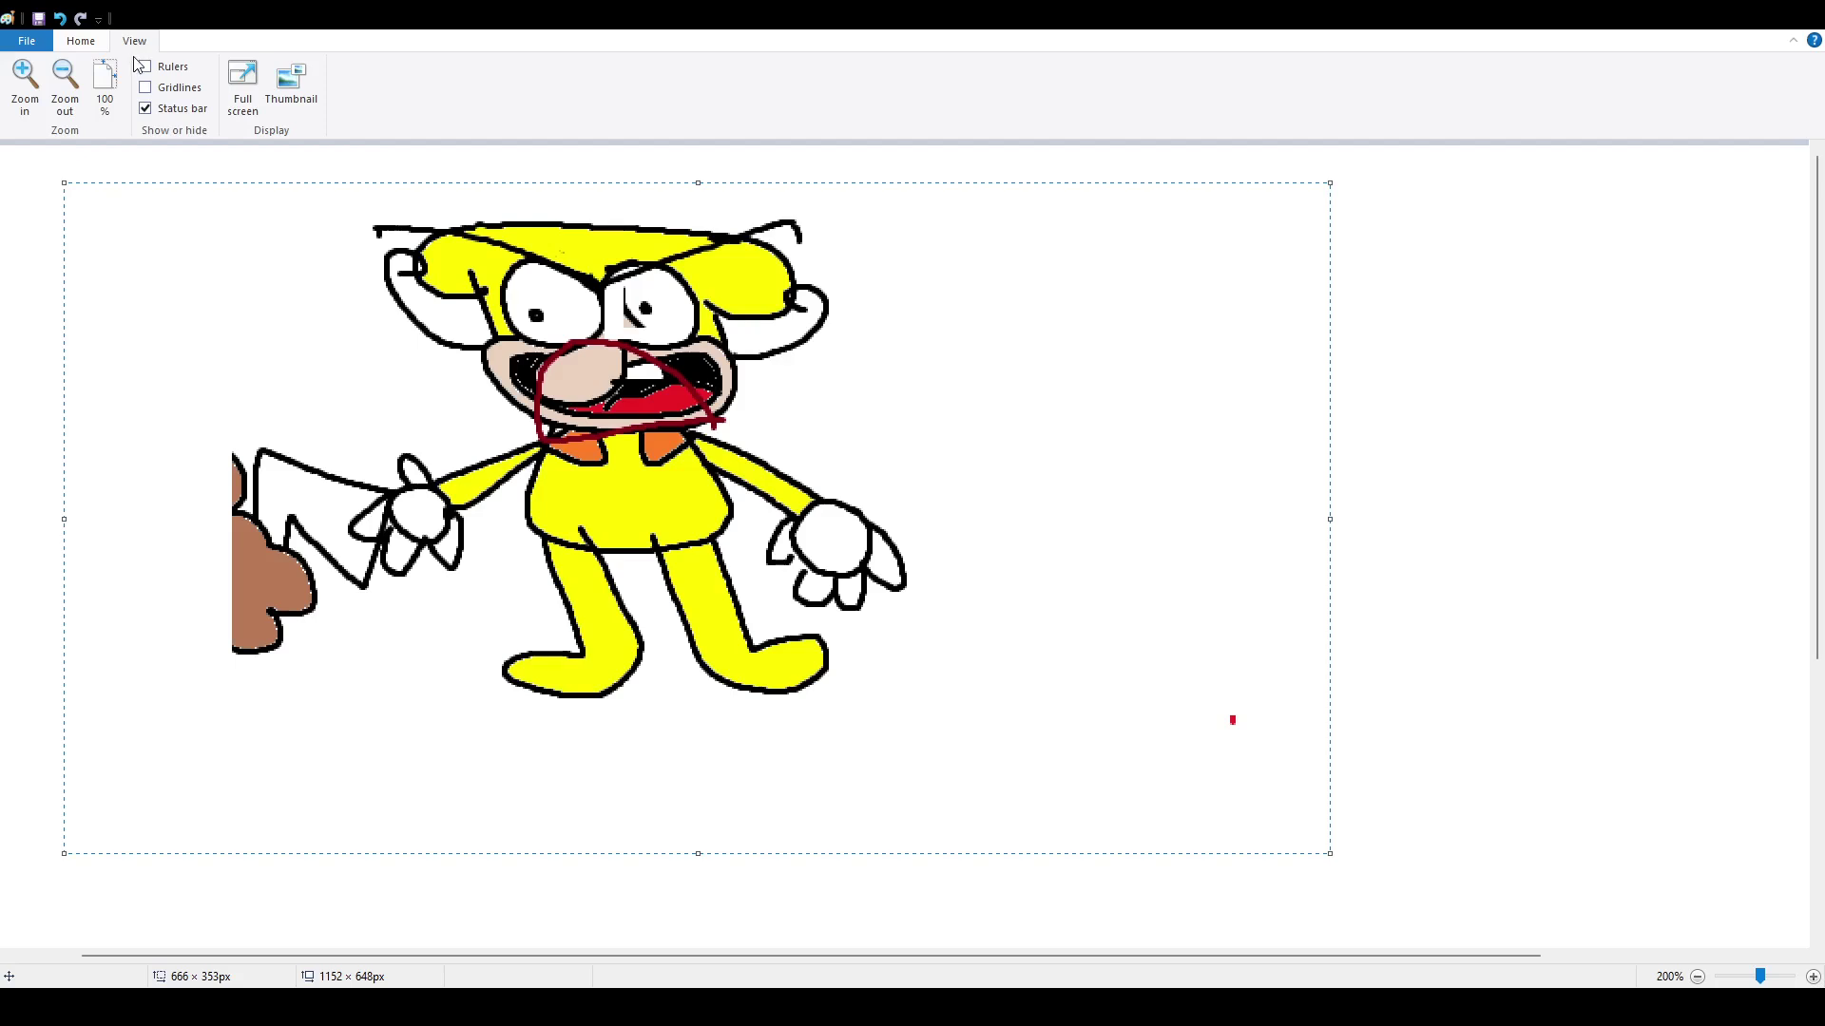
pyautogui.click(81, 40)
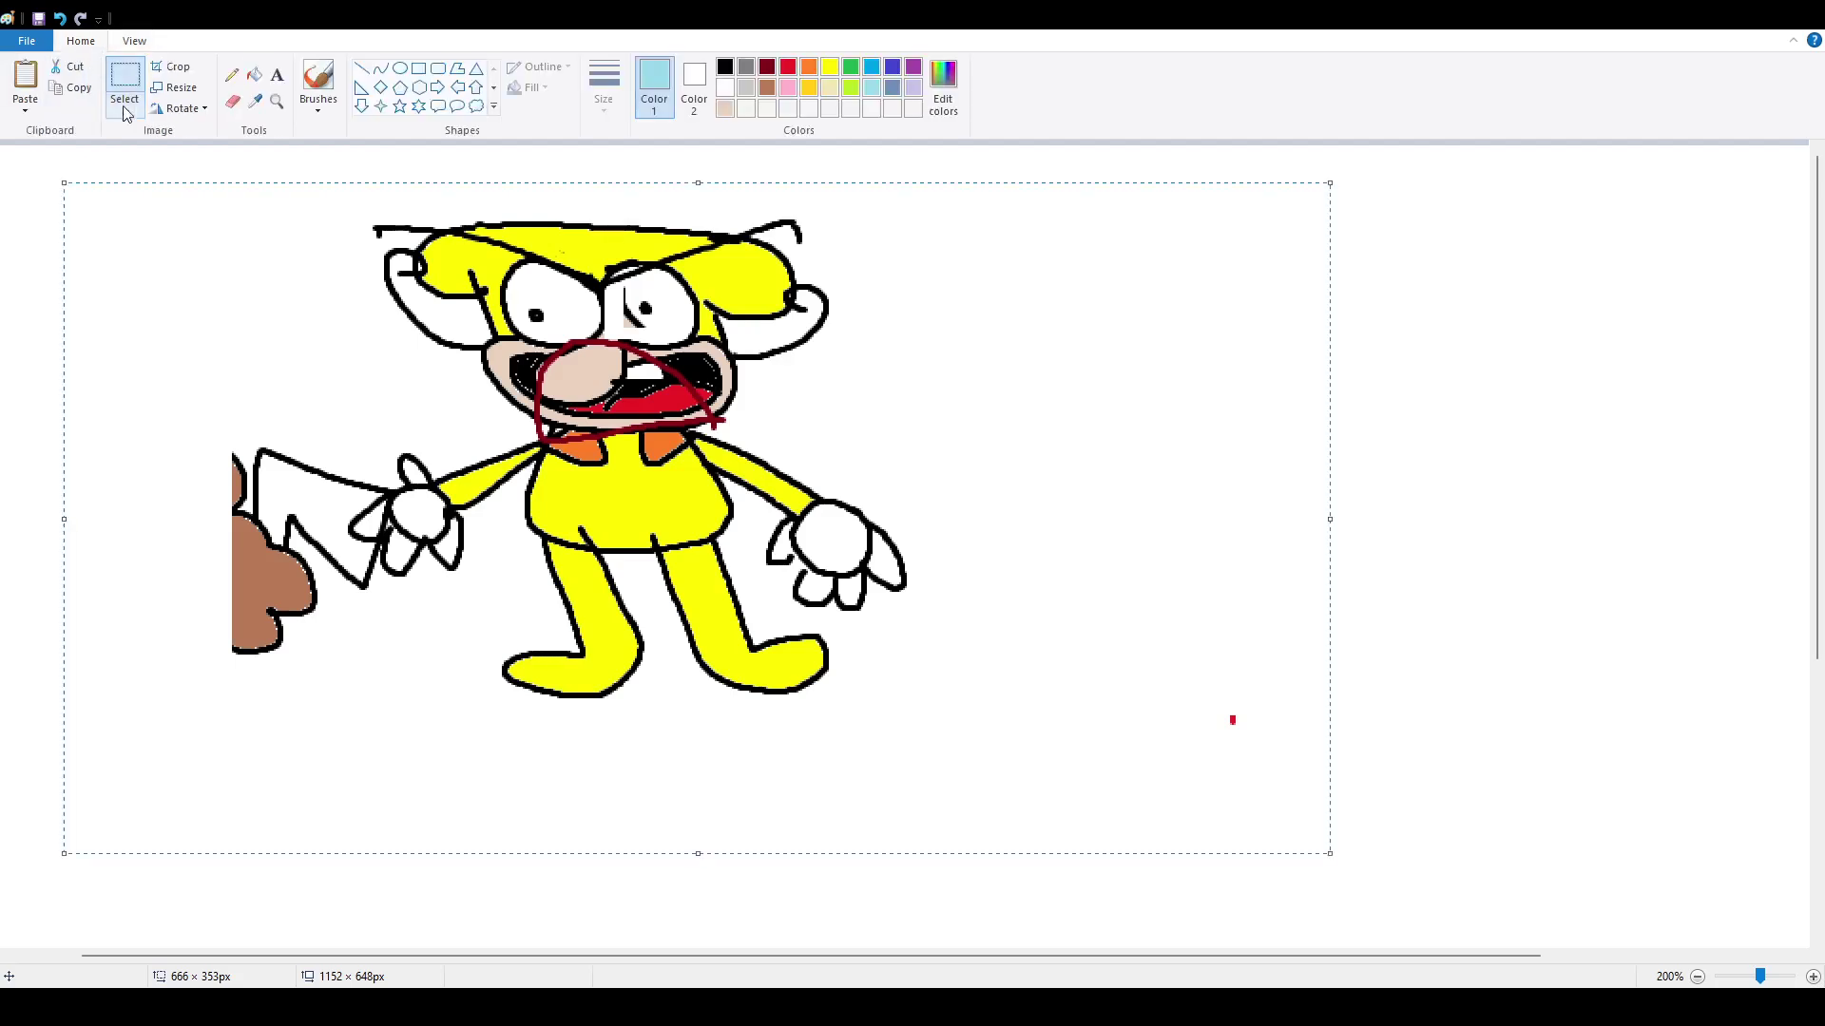
pyautogui.click(200, 206)
pyautogui.moveTo(546, 310); pyautogui.dragTo(451, 361)
pyautogui.click(294, 171)
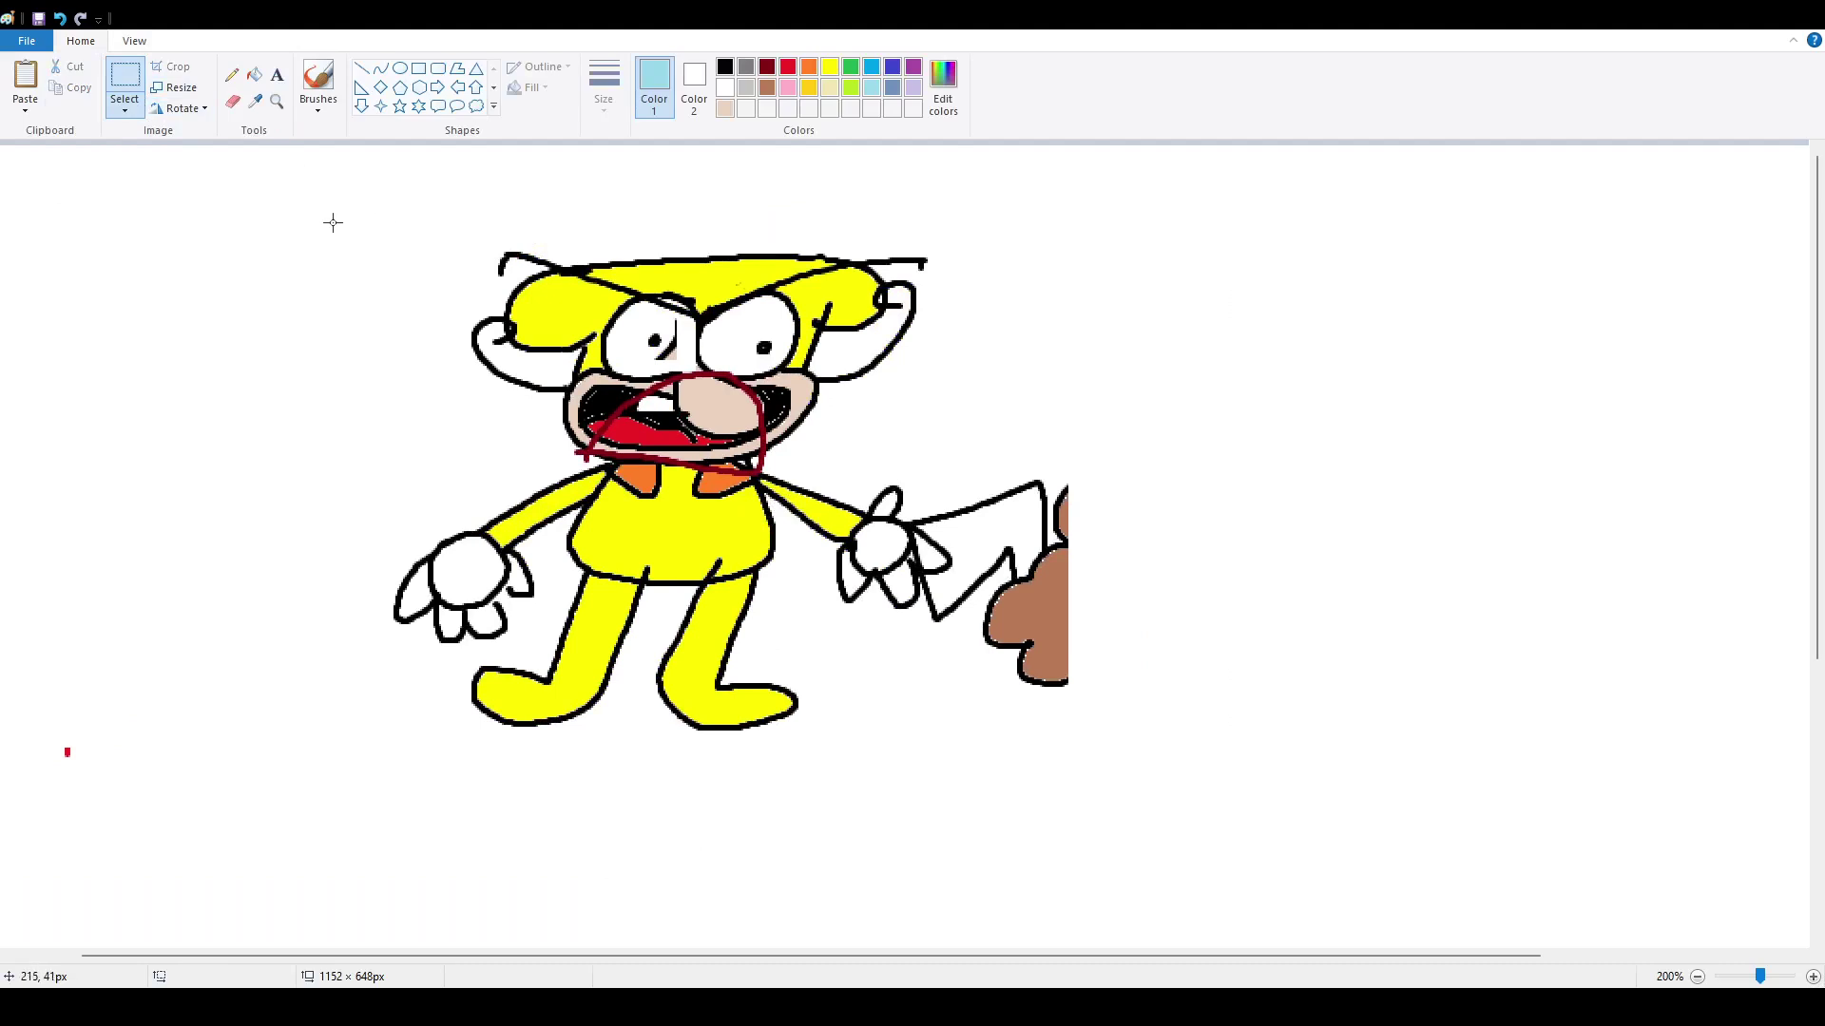
# - Paste a copy of the yellow character beside the original and flip the copy horizontally so the two face each other
pyautogui.moveTo(332, 222); pyautogui.dragTo(1188, 832)
pyautogui.click(1249, 699)
pyautogui.hotkey('ctrl', 'v')
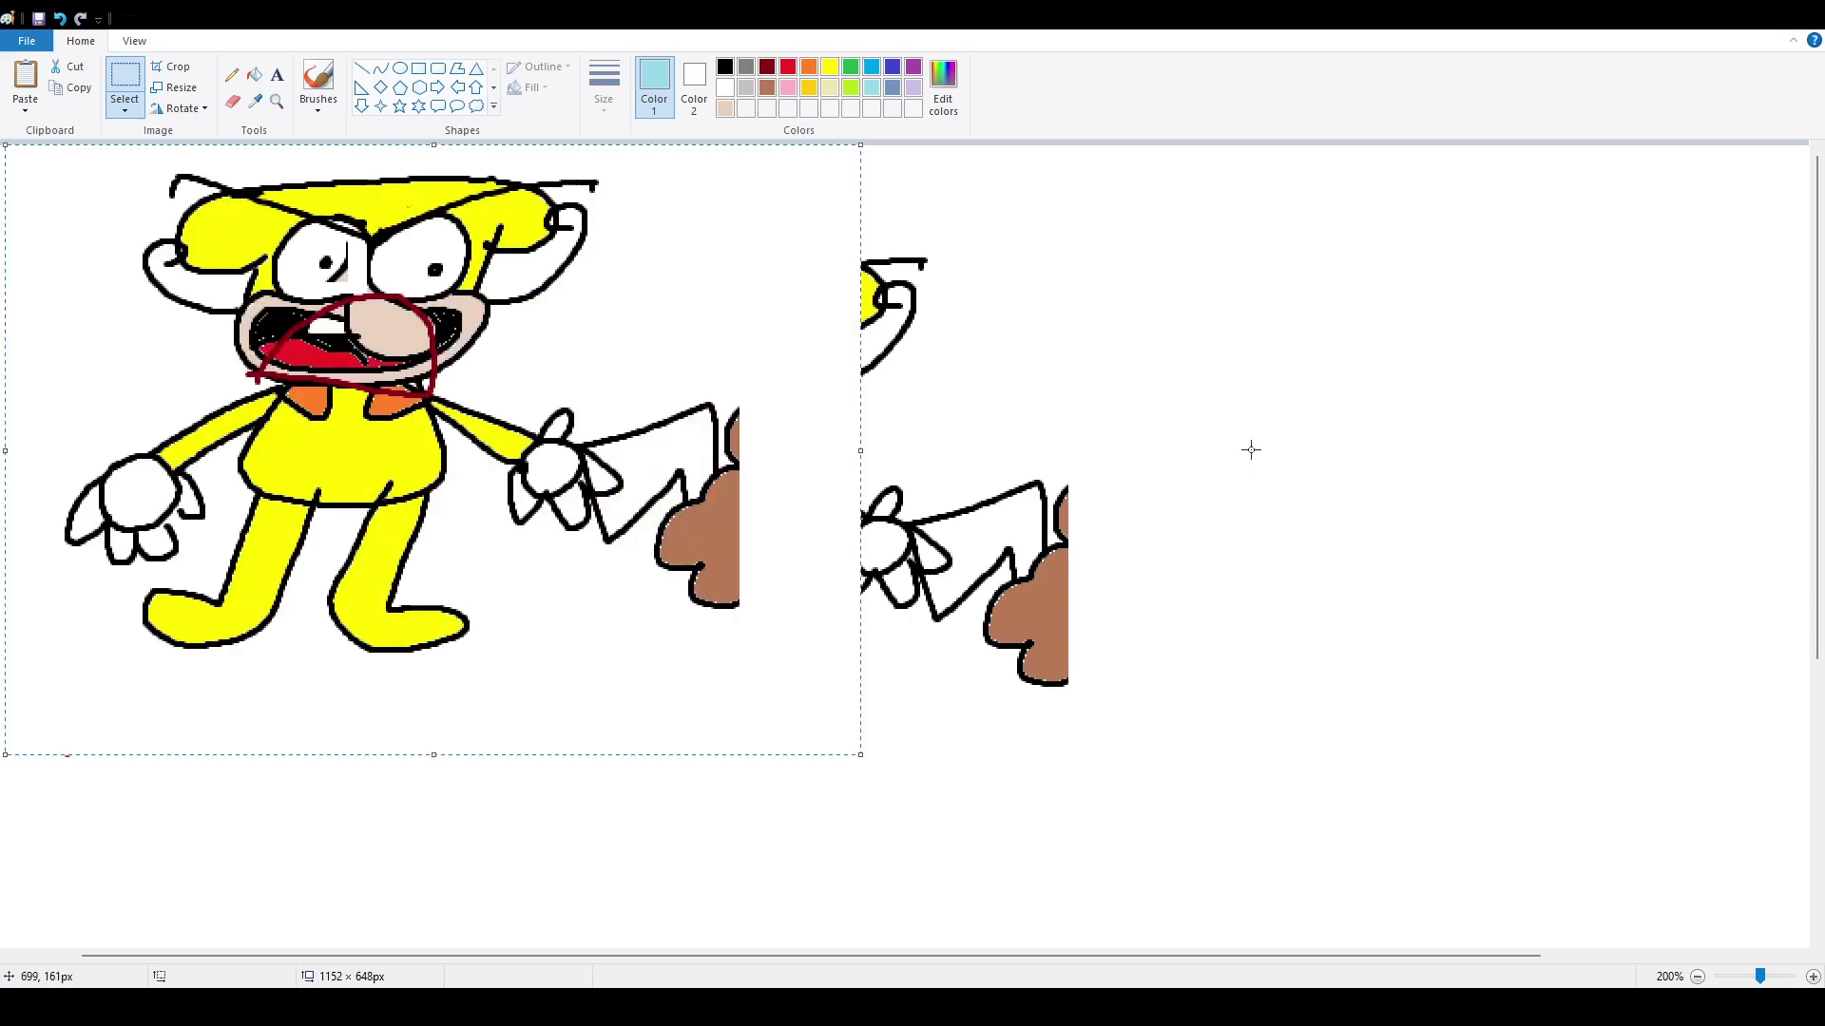
pyautogui.moveTo(538, 410)
pyautogui.mouseDown()
pyautogui.moveTo(1597, 467)
pyautogui.moveTo(1709, 493)
pyautogui.mouseUp()
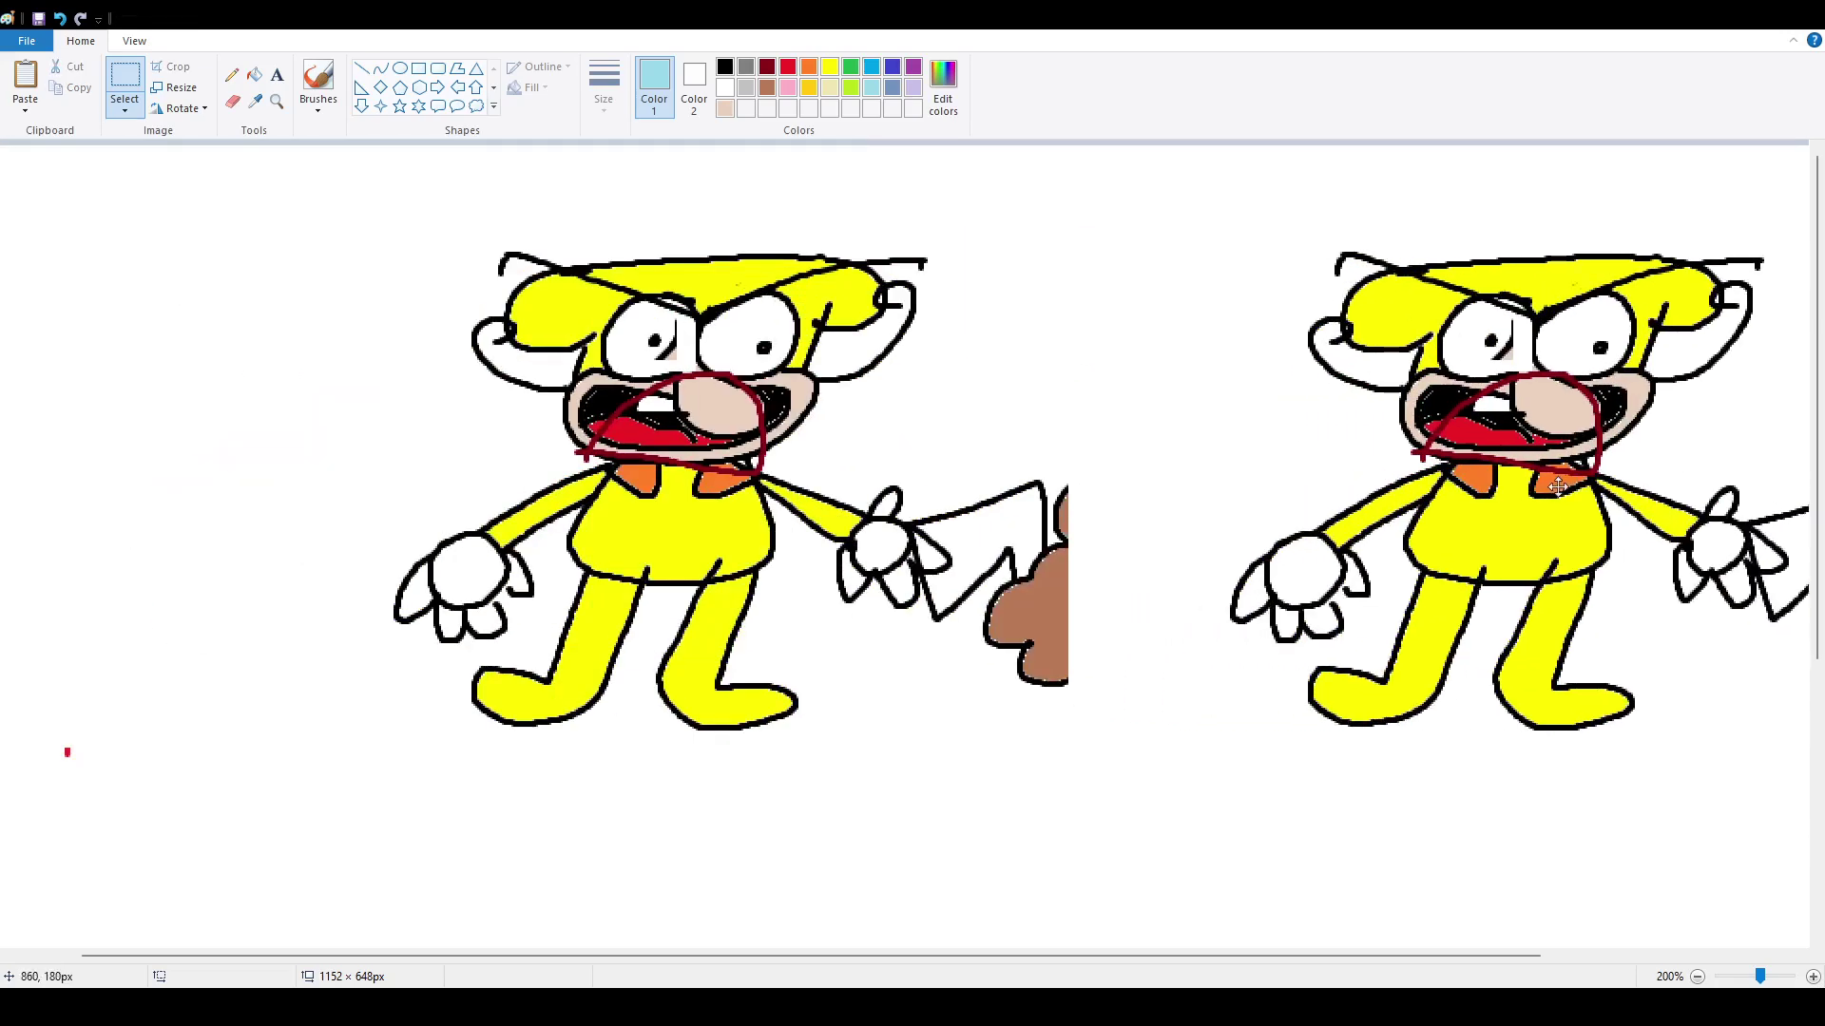
pyautogui.click(240, 221)
pyautogui.moveTo(1006, 955); pyautogui.dragTo(1238, 956)
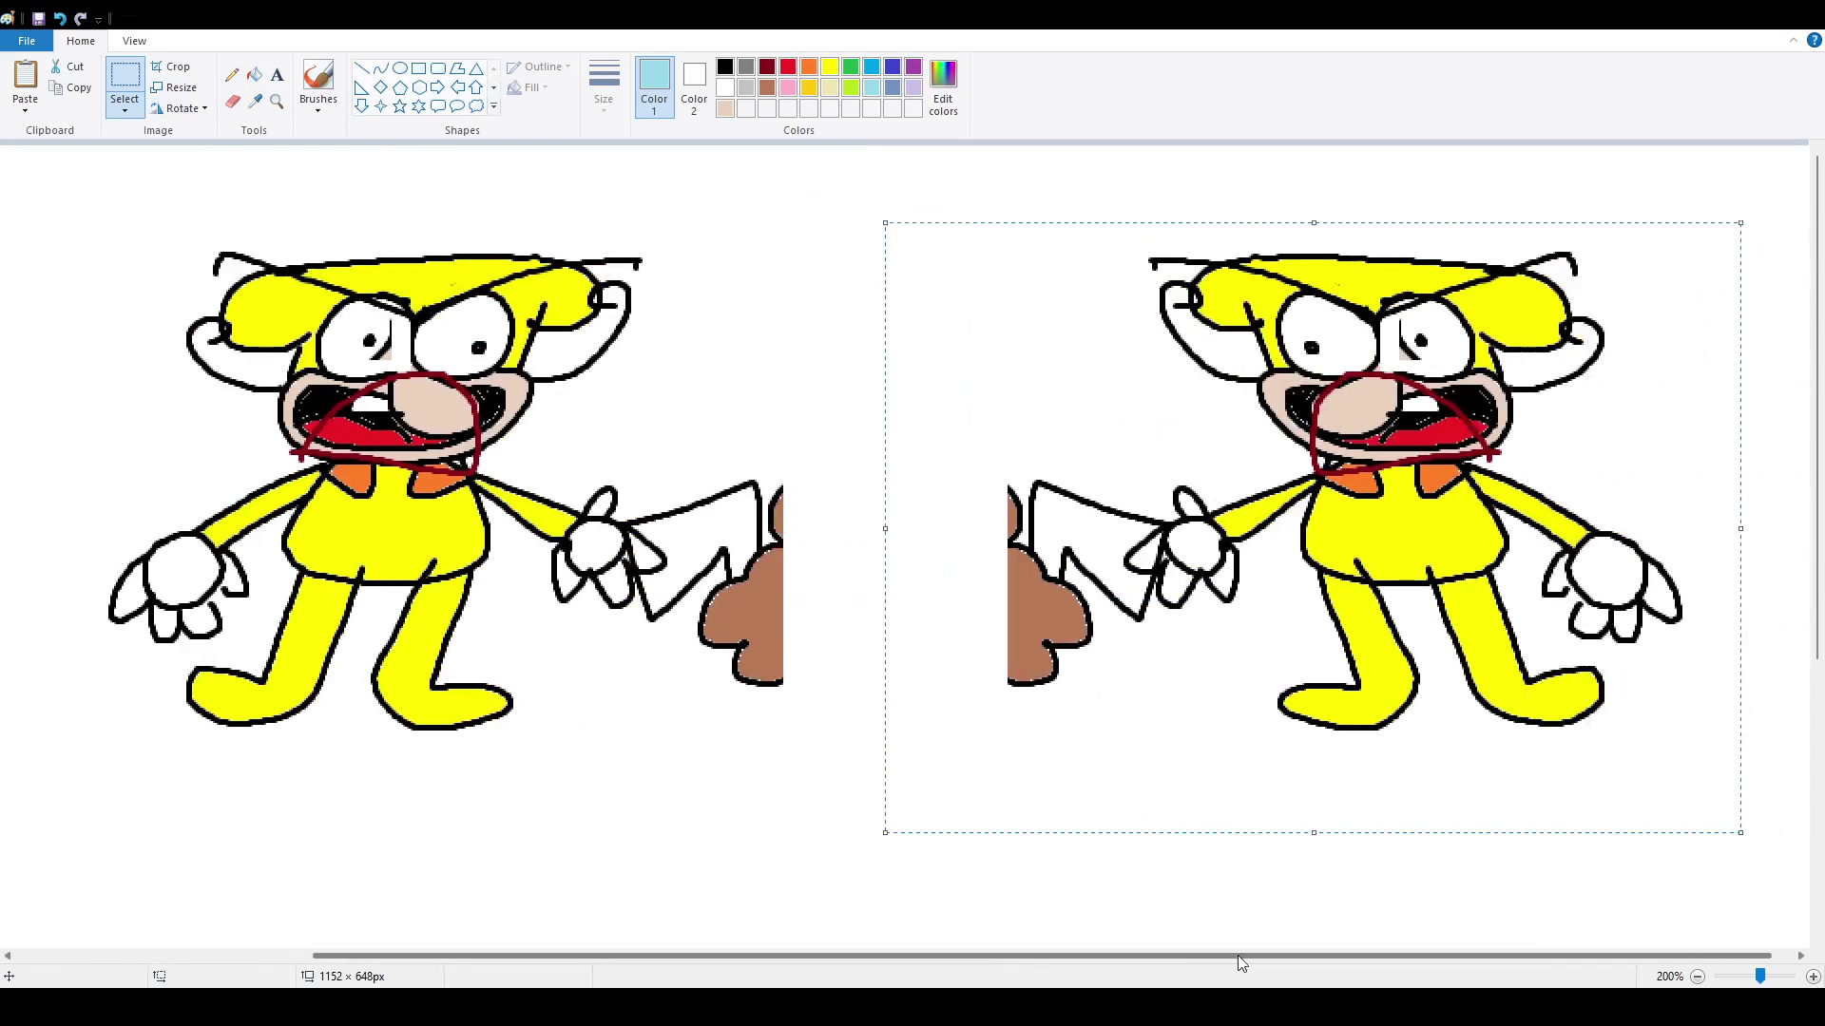
pyautogui.click(793, 475)
# - Fill the yellow areas of the copied character's head with rose pink
pyautogui.click(793, 83)
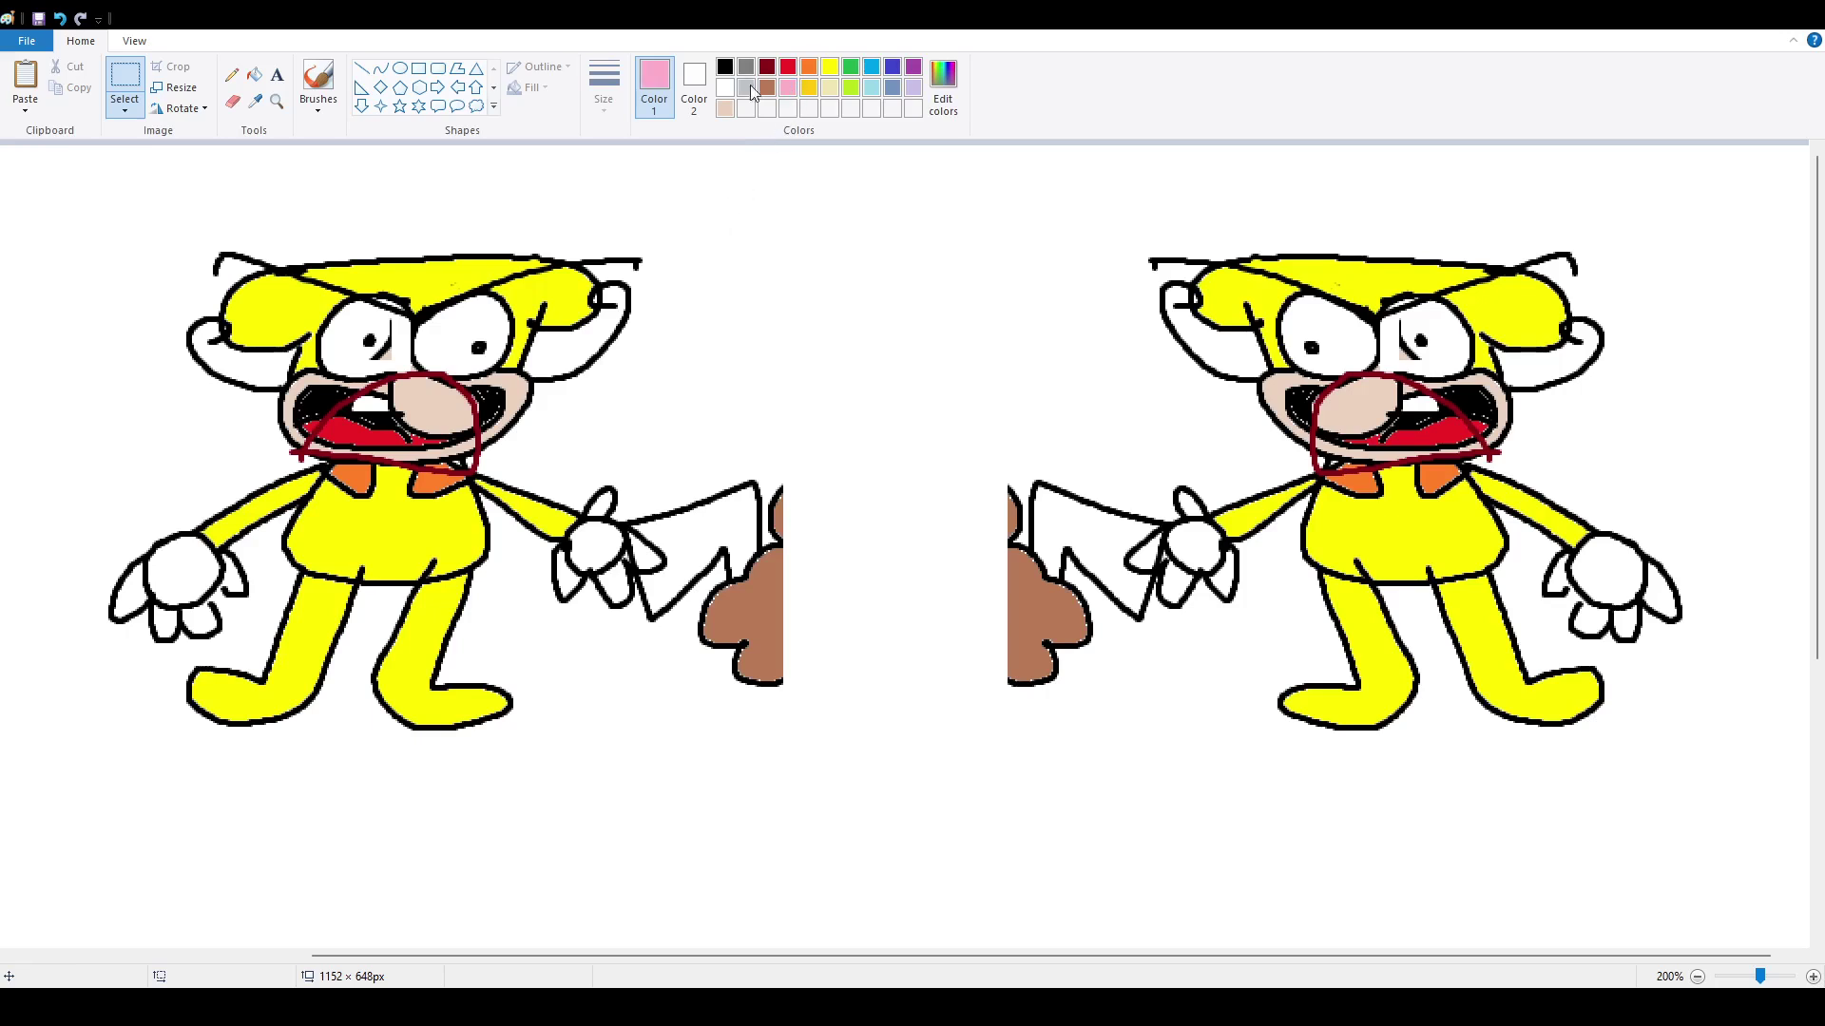
pyautogui.click(254, 74)
pyautogui.click(1312, 294)
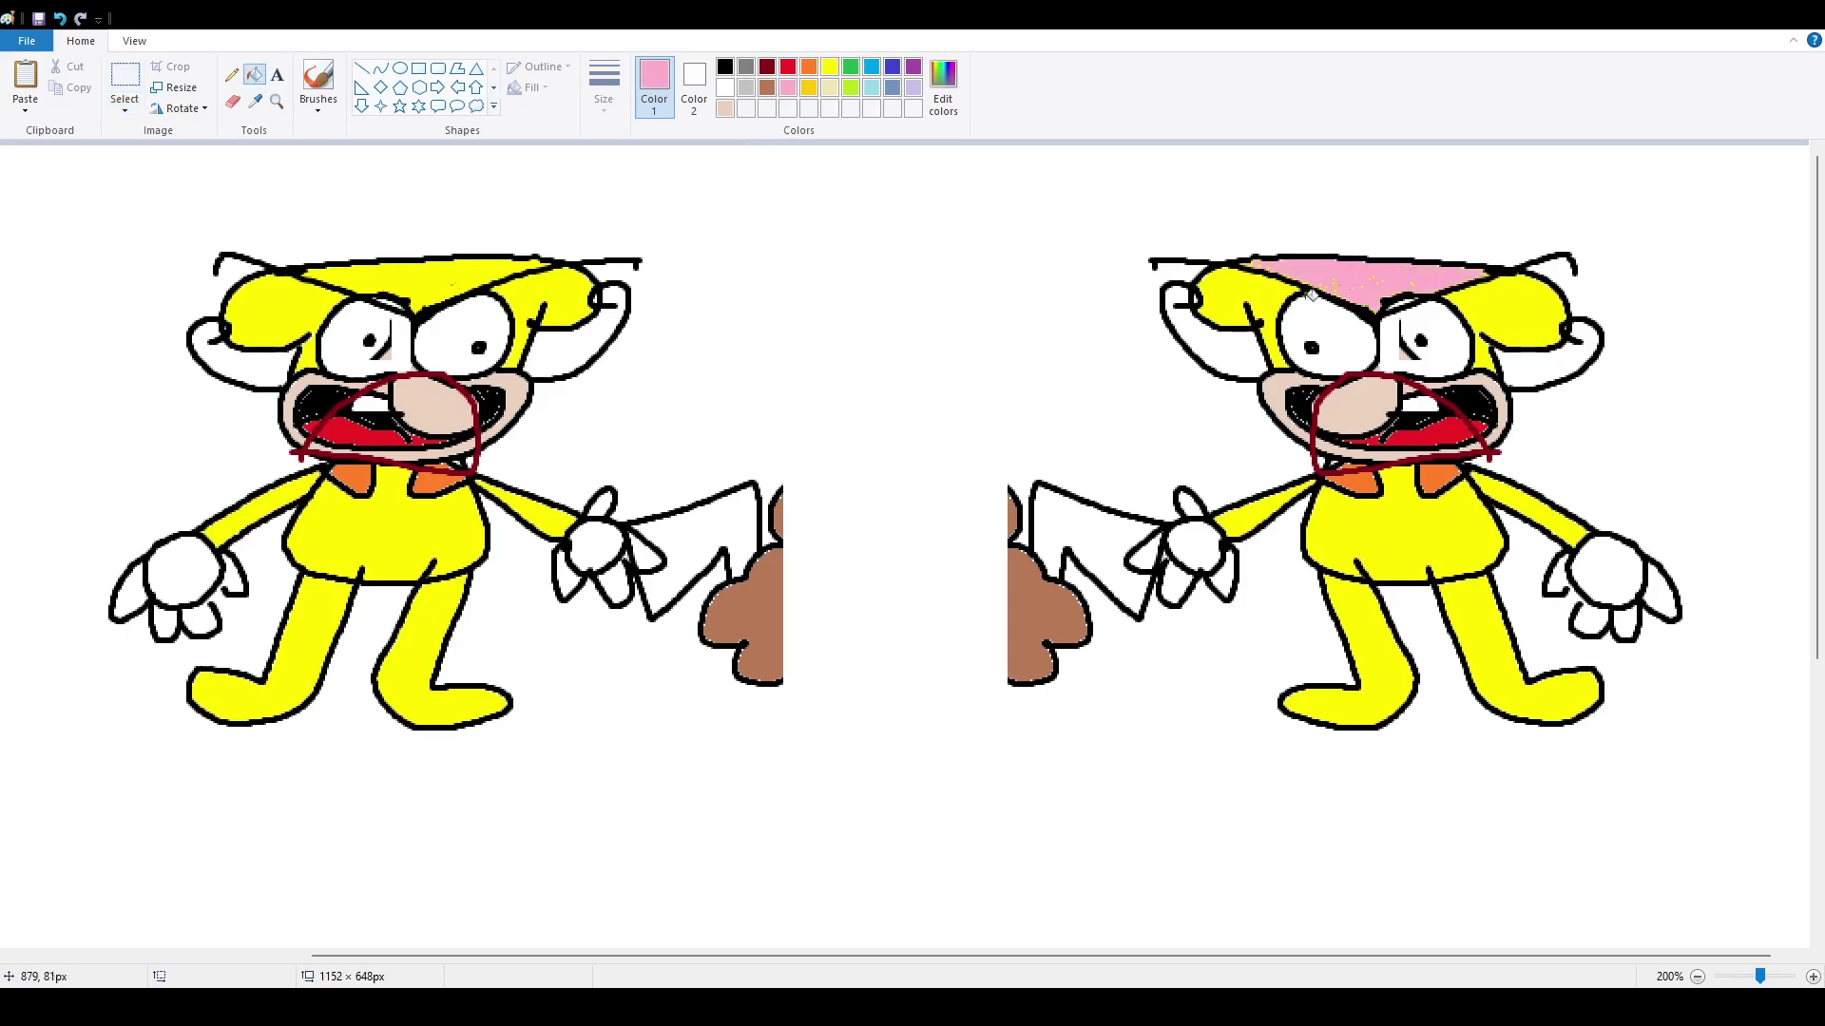
pyautogui.click(1256, 296)
pyautogui.click(1462, 303)
# - Fill the copied character's torso, arms and legs with rose pink, undoing the stray fill on its outline
pyautogui.click(1432, 504)
pyautogui.click(1499, 483)
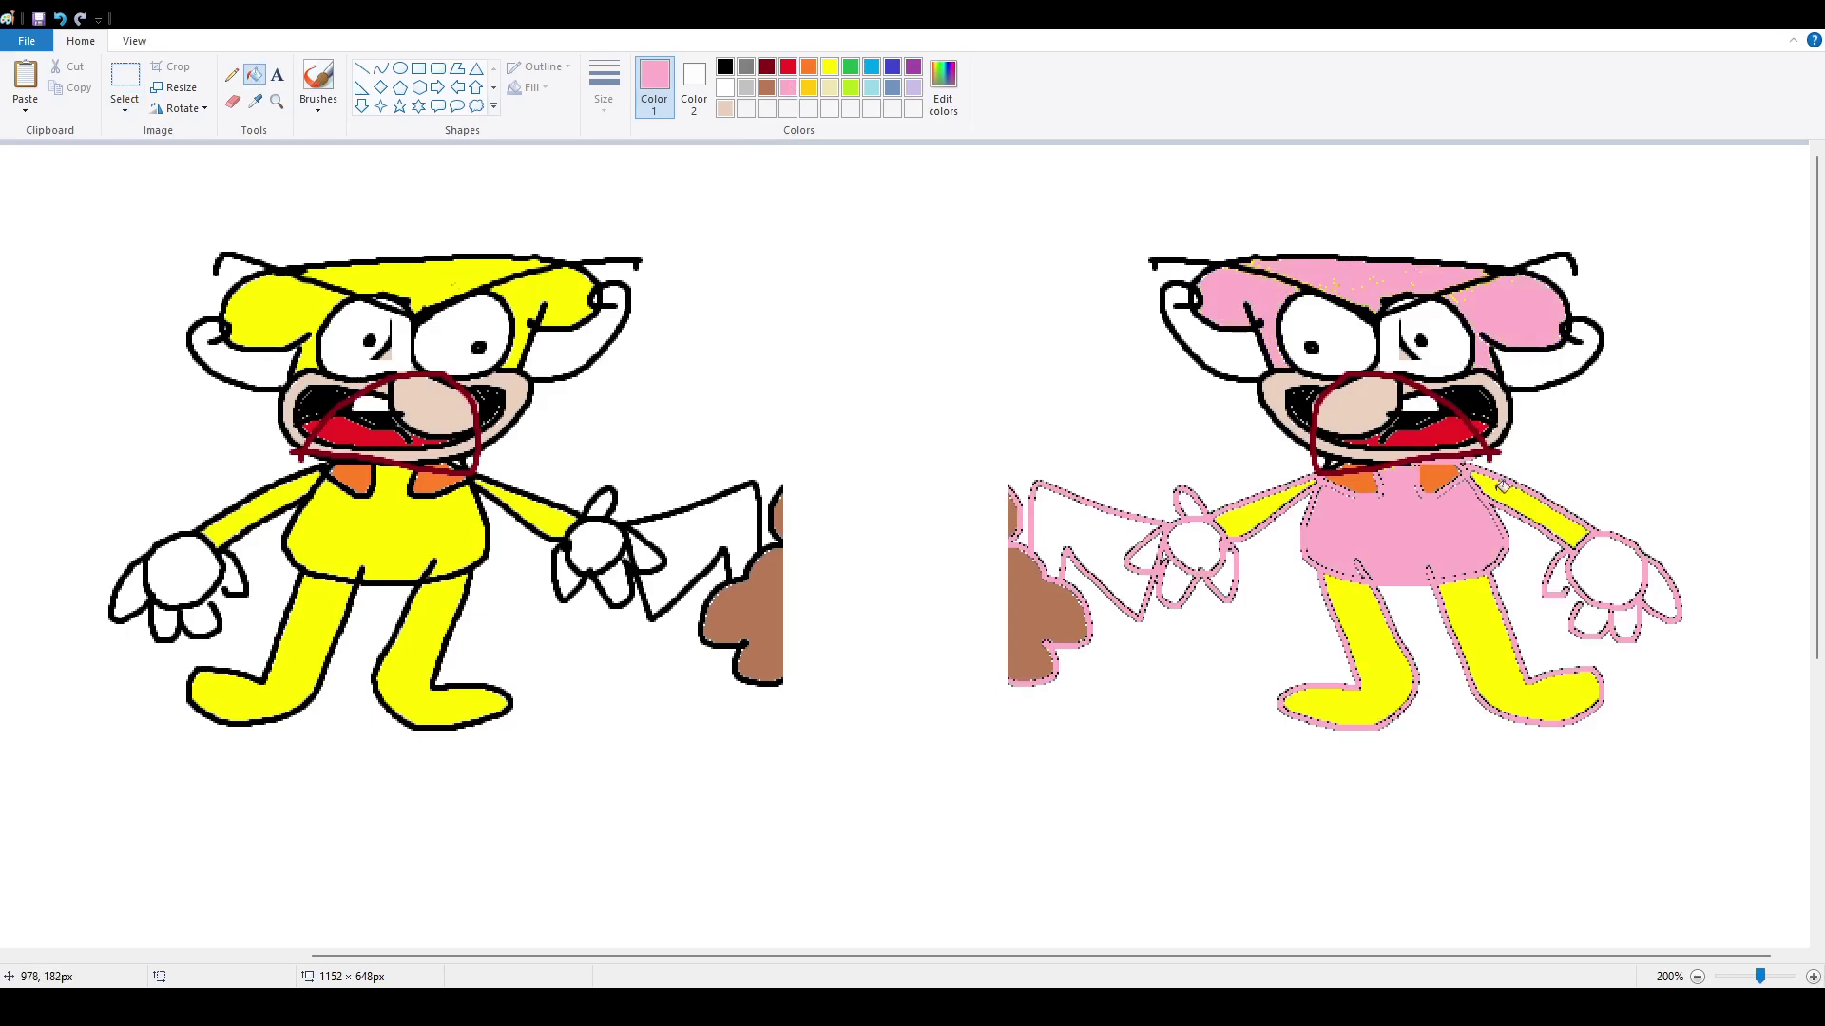
pyautogui.hotkey('ctrl', 'z')
pyautogui.click(1506, 492)
pyautogui.click(1435, 588)
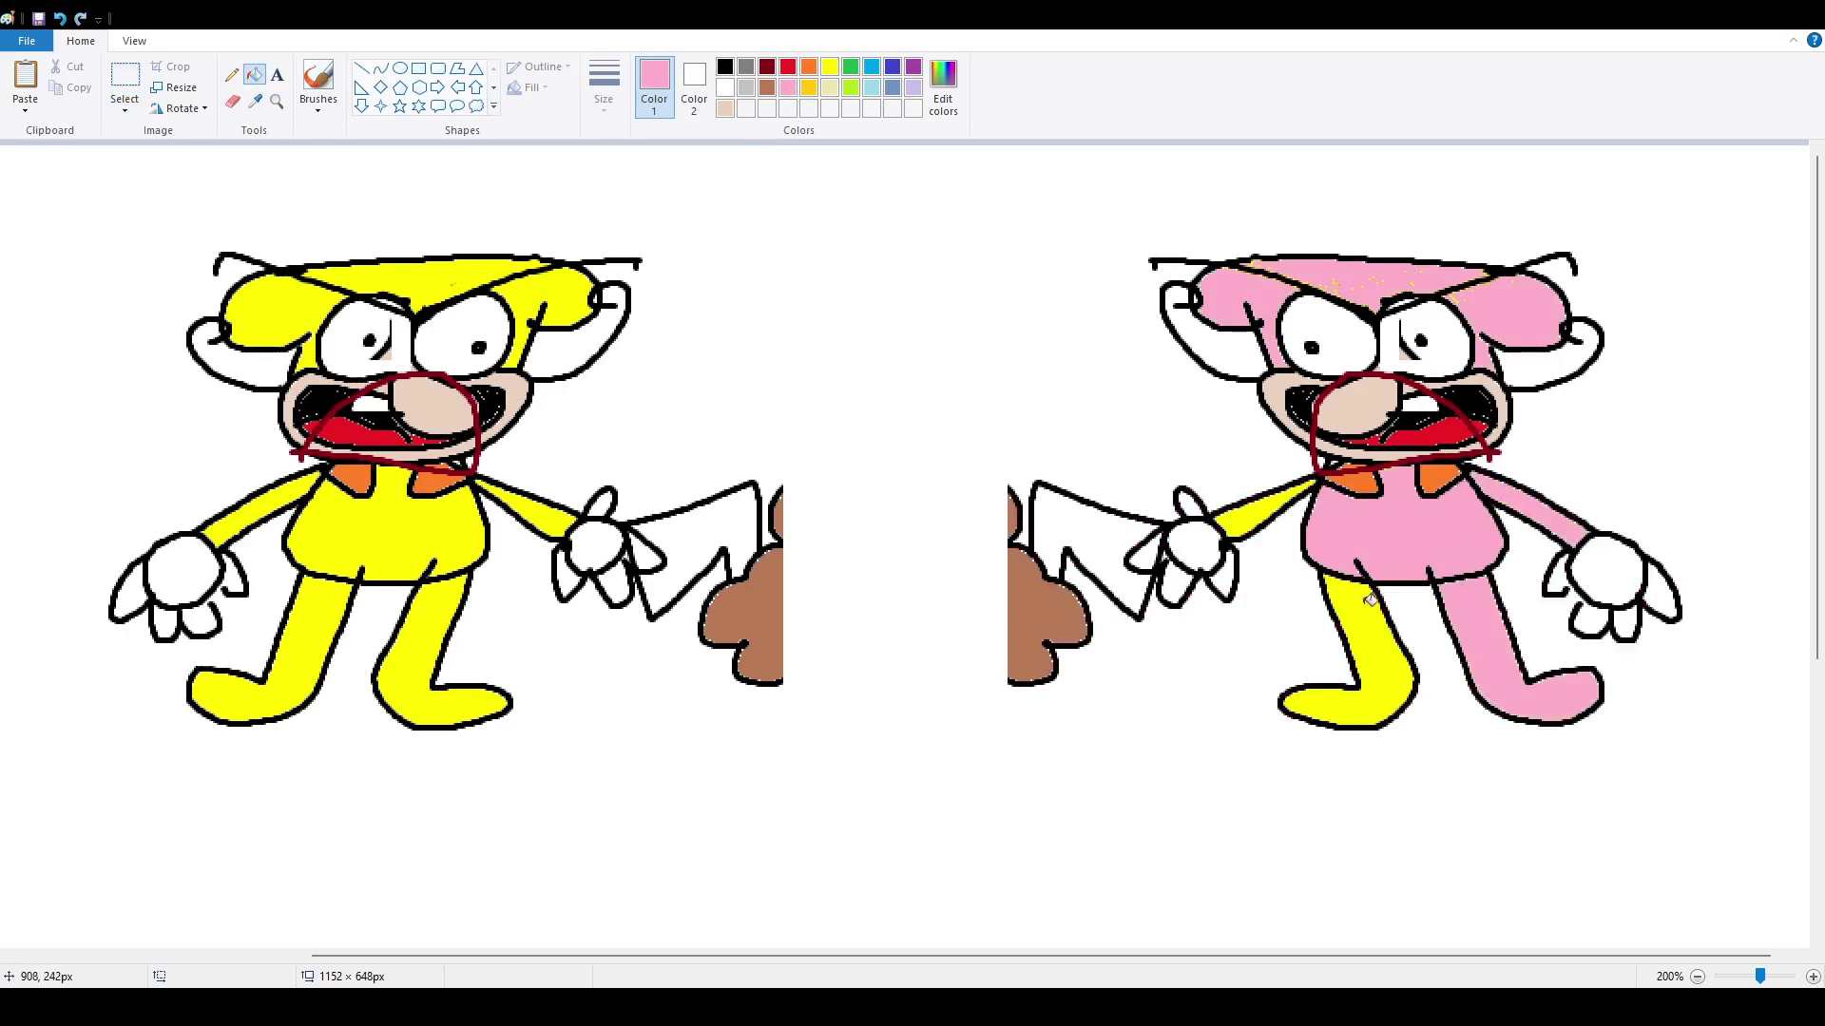
pyautogui.click(1368, 597)
pyautogui.click(1285, 496)
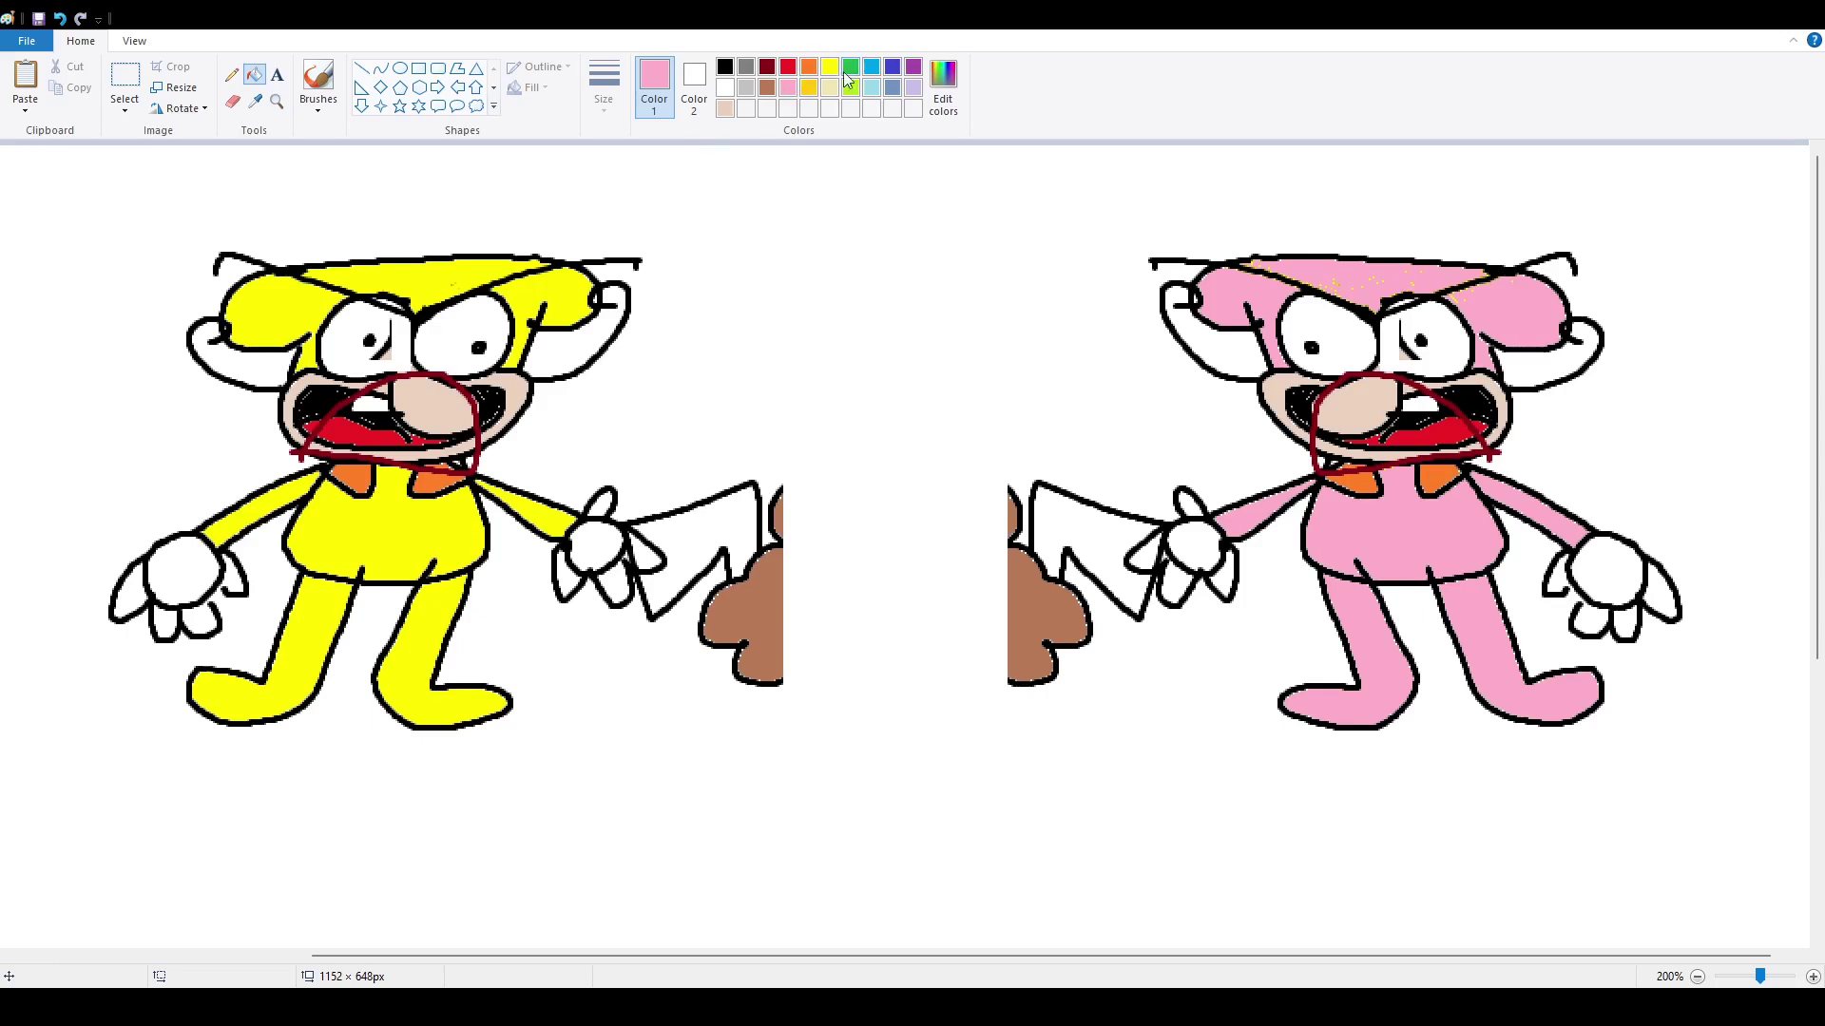
# - Fill the pink character's two collar pieces with purple and the large bumpy shape beside it with lavender
pyautogui.click(913, 67)
pyautogui.click(1351, 482)
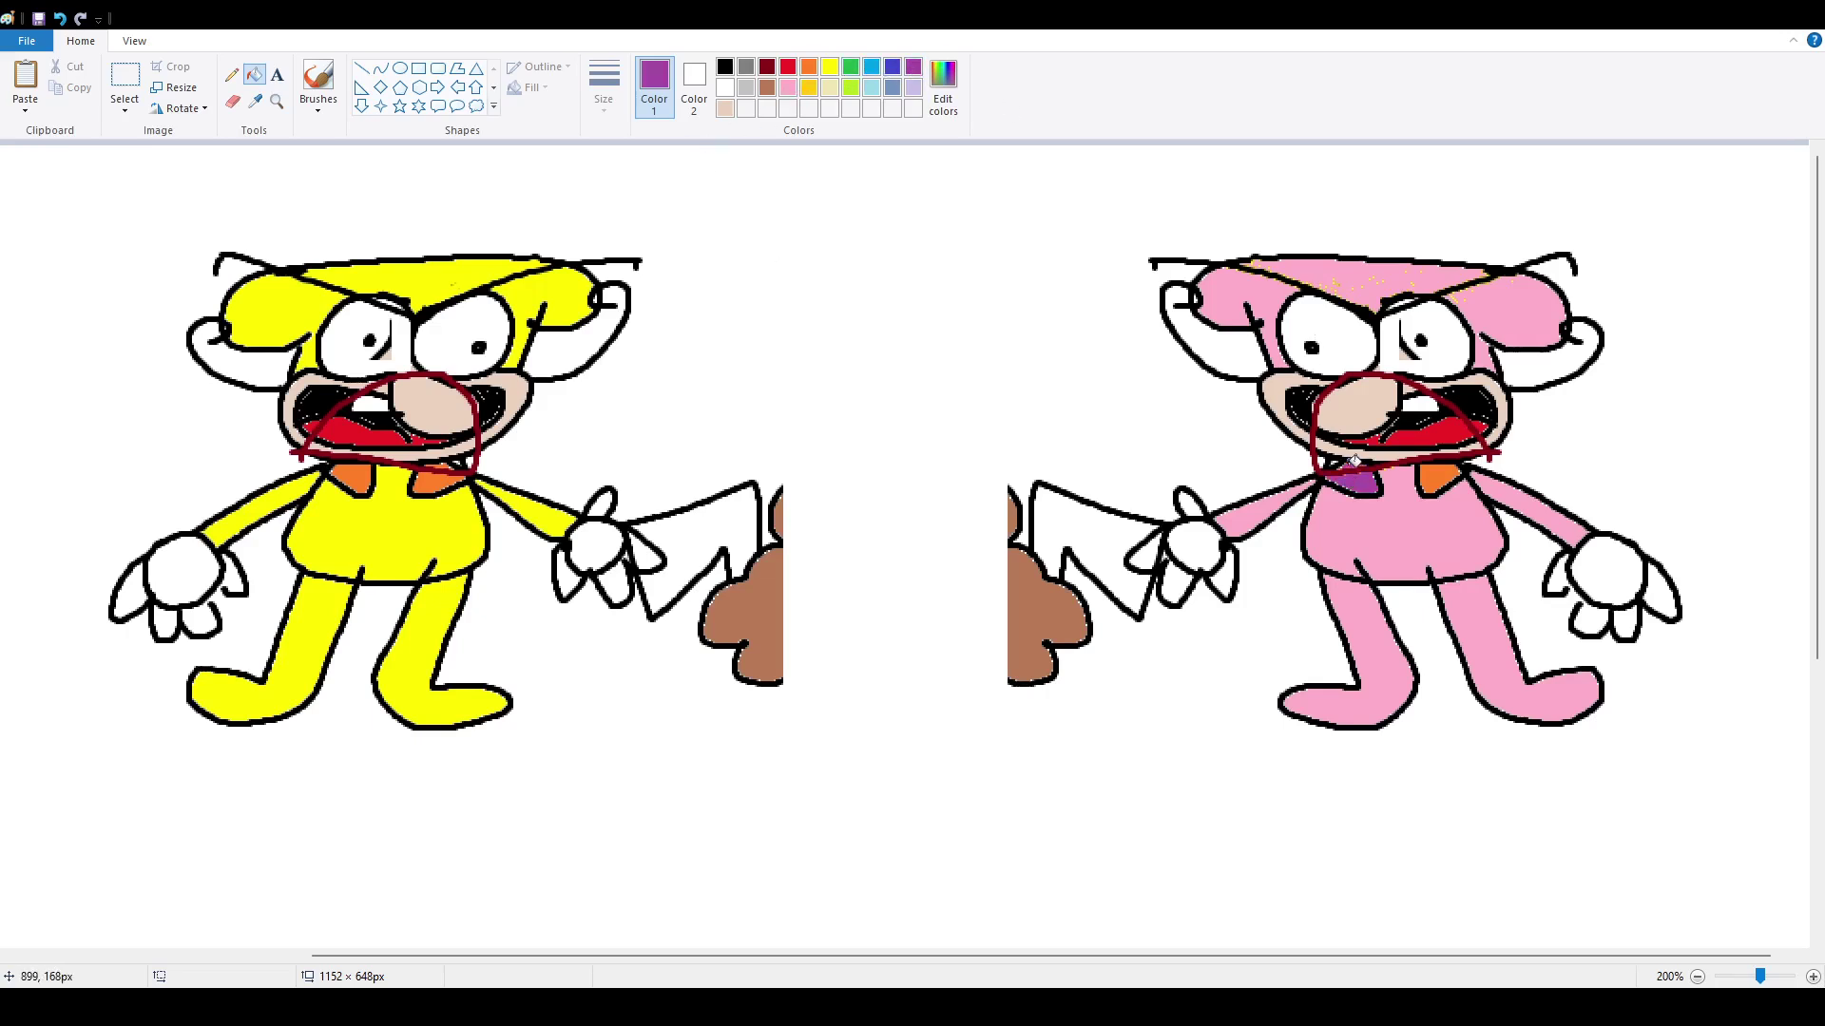
pyautogui.click(1437, 483)
pyautogui.click(912, 87)
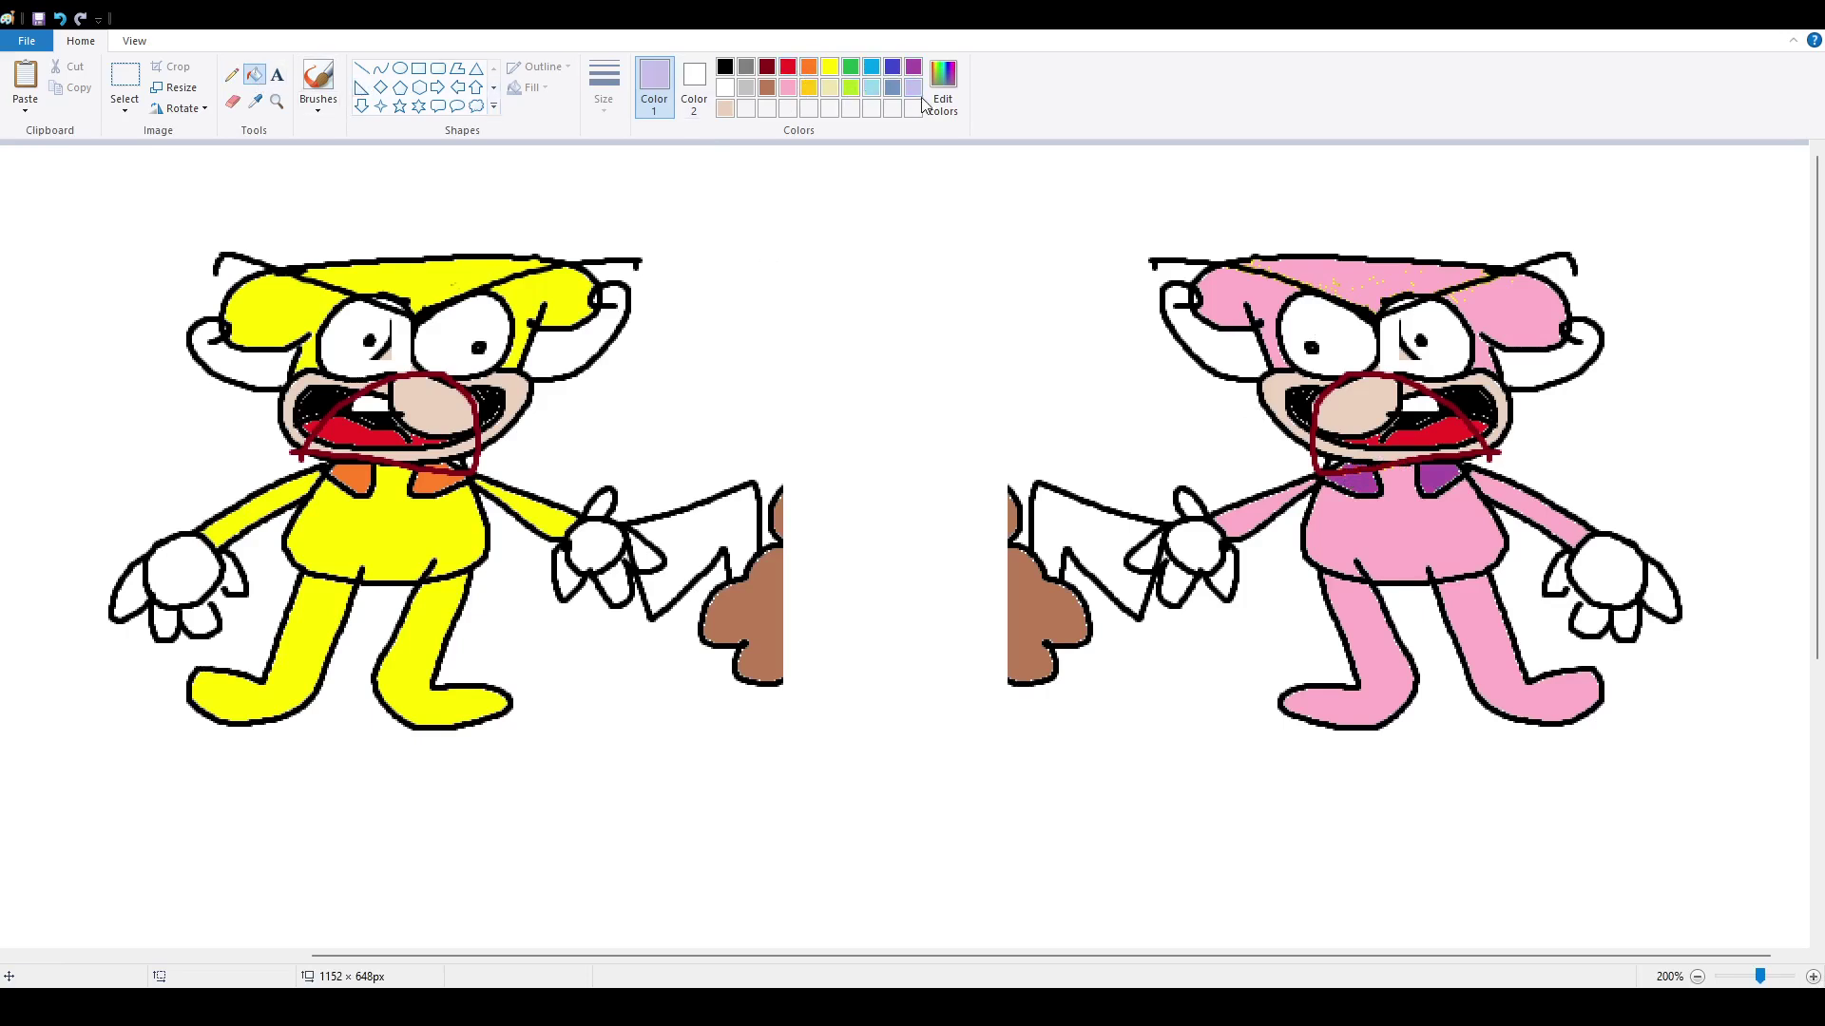
pyautogui.click(1032, 603)
# - Select the pink character with its lavender shape and nudge it slightly away from the yellow character and down
pyautogui.click(125, 80)
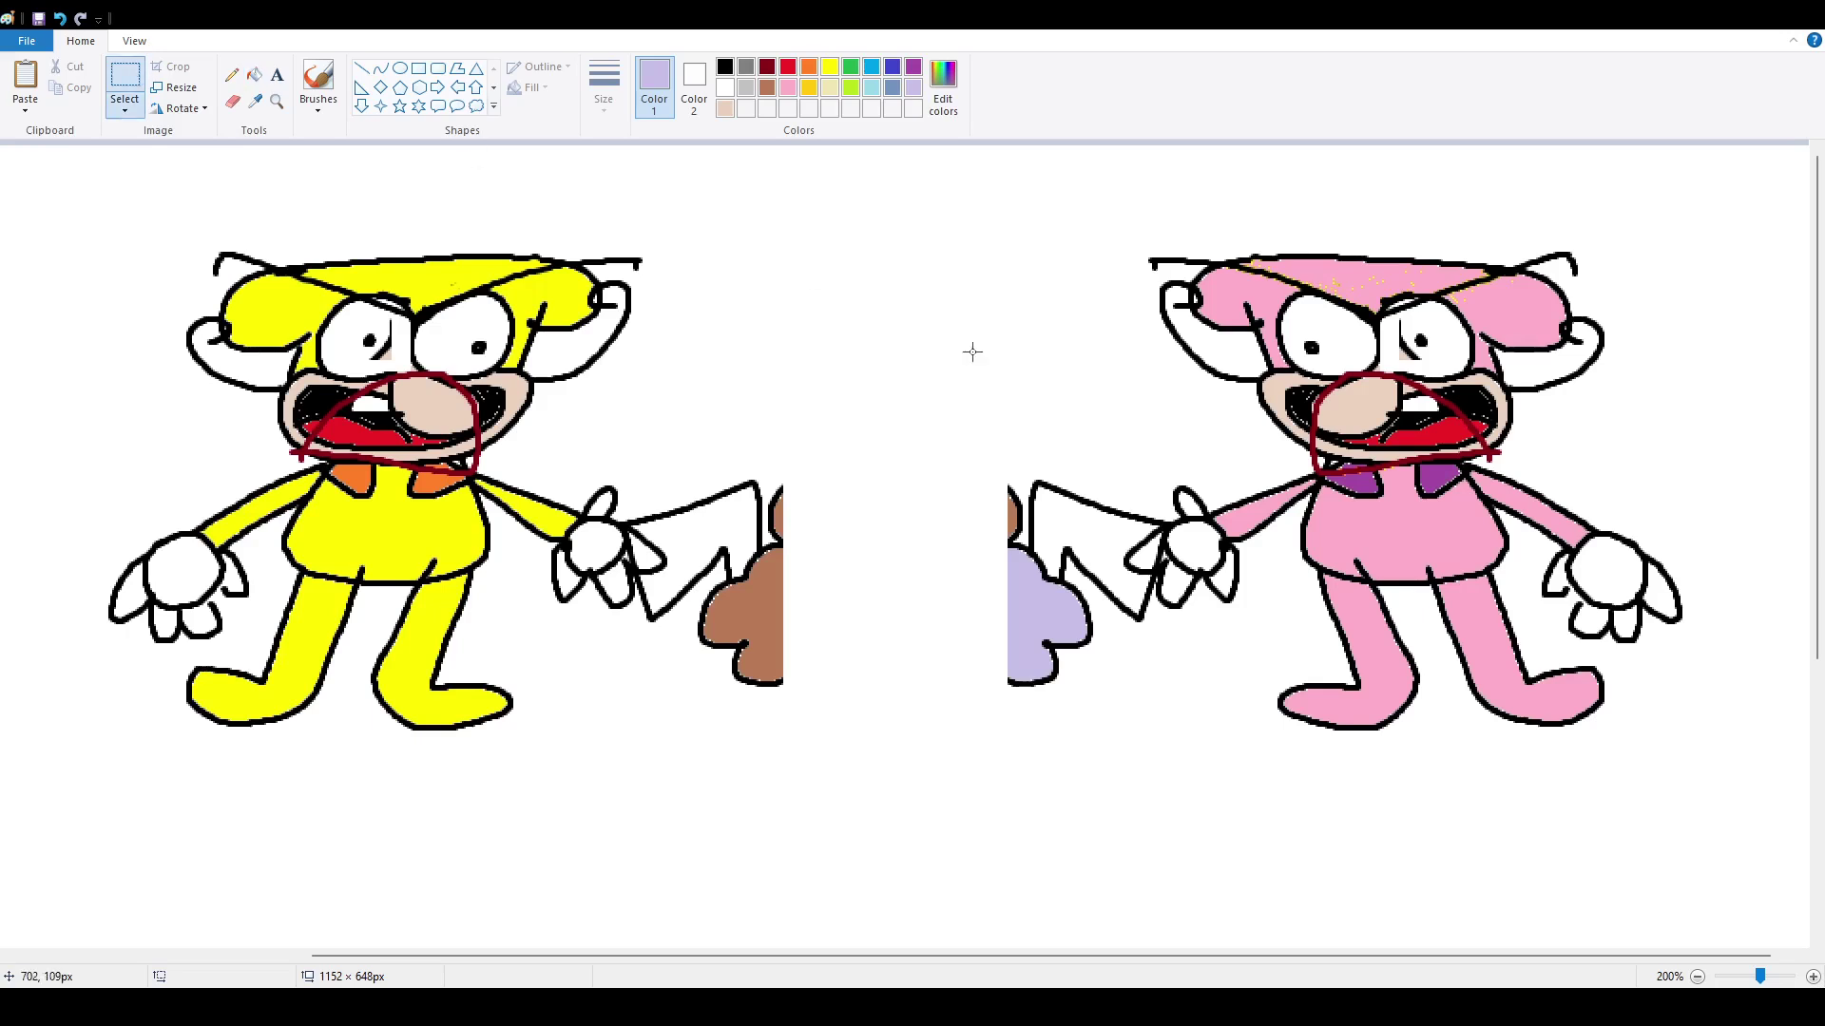
pyautogui.moveTo(954, 210); pyautogui.dragTo(1793, 906)
pyautogui.moveTo(1539, 632)
pyautogui.mouseDown()
pyautogui.moveTo(1384, 603)
pyautogui.moveTo(1520, 545)
pyautogui.moveTo(1420, 608)
pyautogui.moveTo(1408, 665)
pyautogui.moveTo(1515, 576)
pyautogui.moveTo(1602, 668)
pyautogui.moveTo(1531, 639)
pyautogui.moveTo(1559, 656)
pyautogui.moveTo(1566, 633)
pyautogui.mouseUp()
# - Scribble jagged black hair over both of the pink character's ears and add eyelashes with the Brush
pyautogui.click(319, 81)
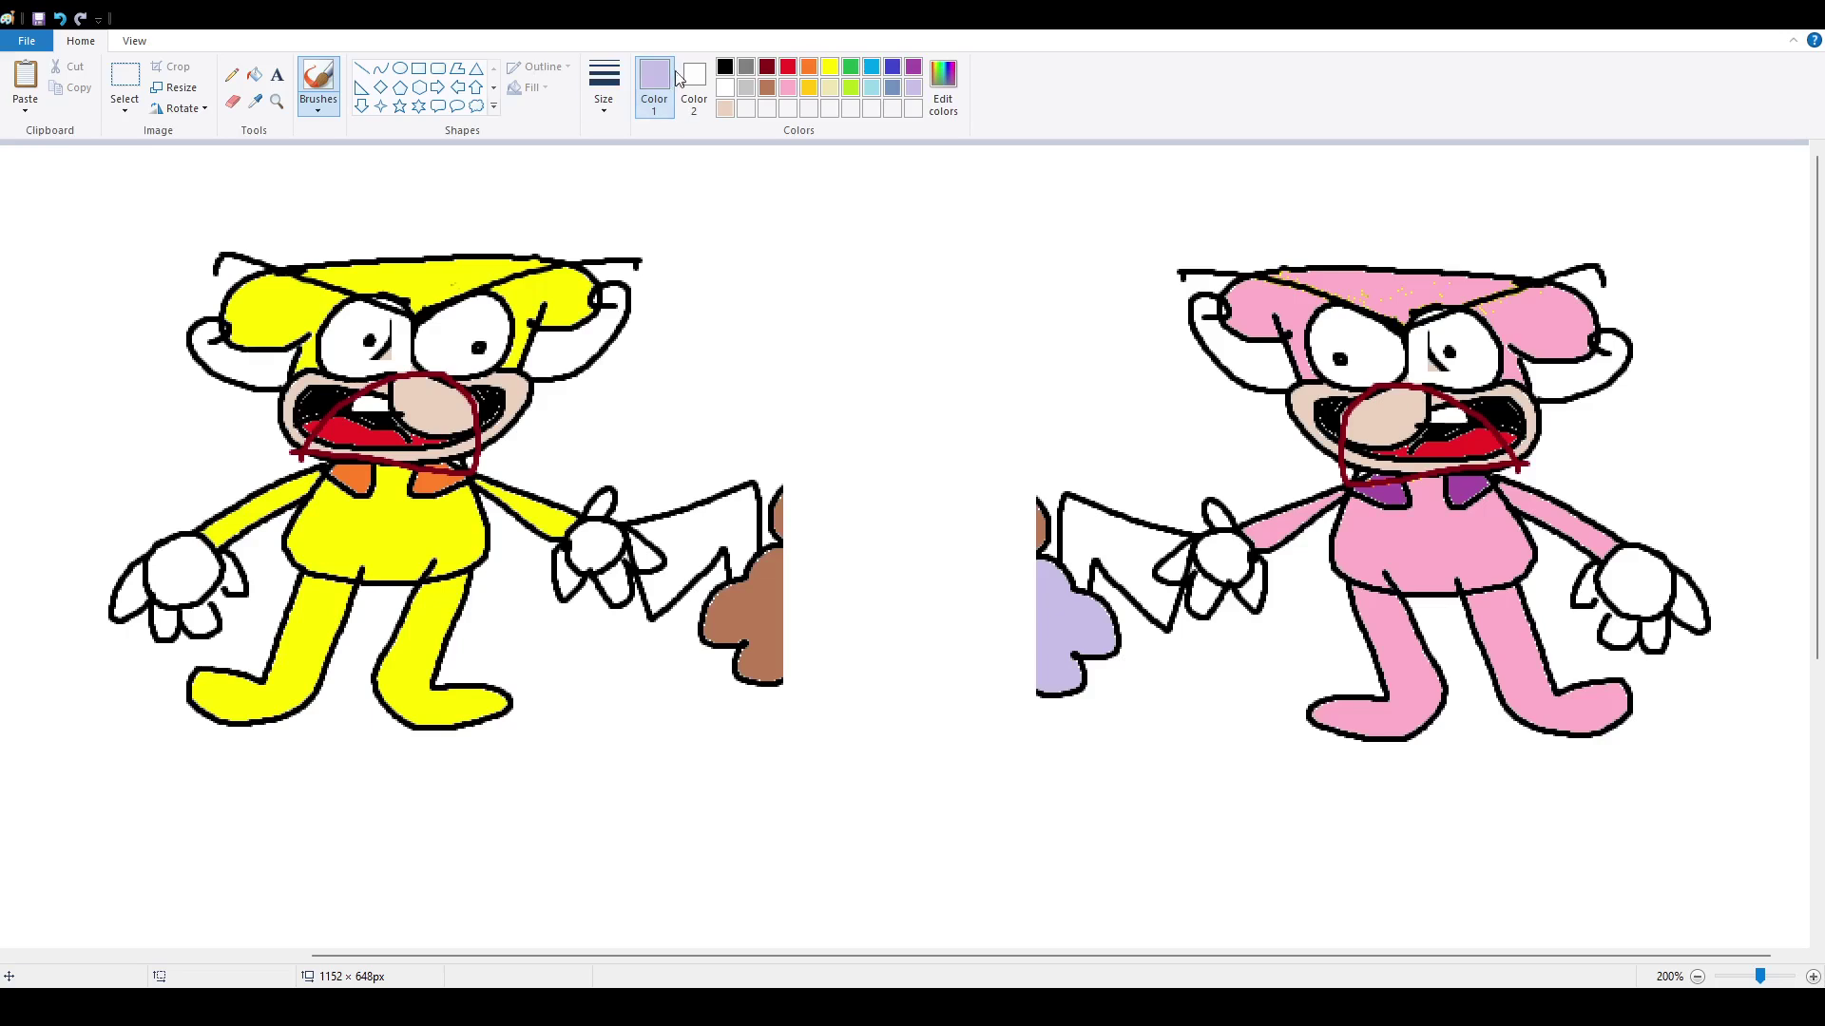
pyautogui.click(725, 67)
pyautogui.moveTo(1295, 427)
pyautogui.mouseDown()
pyautogui.moveTo(1211, 355)
pyautogui.moveTo(1202, 317)
pyautogui.moveTo(1292, 378)
pyautogui.moveTo(1266, 423)
pyautogui.moveTo(1203, 325)
pyautogui.mouseUp()
pyautogui.moveTo(1530, 388)
pyautogui.mouseDown()
pyautogui.moveTo(1623, 319)
pyautogui.moveTo(1598, 430)
pyautogui.moveTo(1543, 449)
pyautogui.moveTo(1587, 418)
pyautogui.mouseUp()
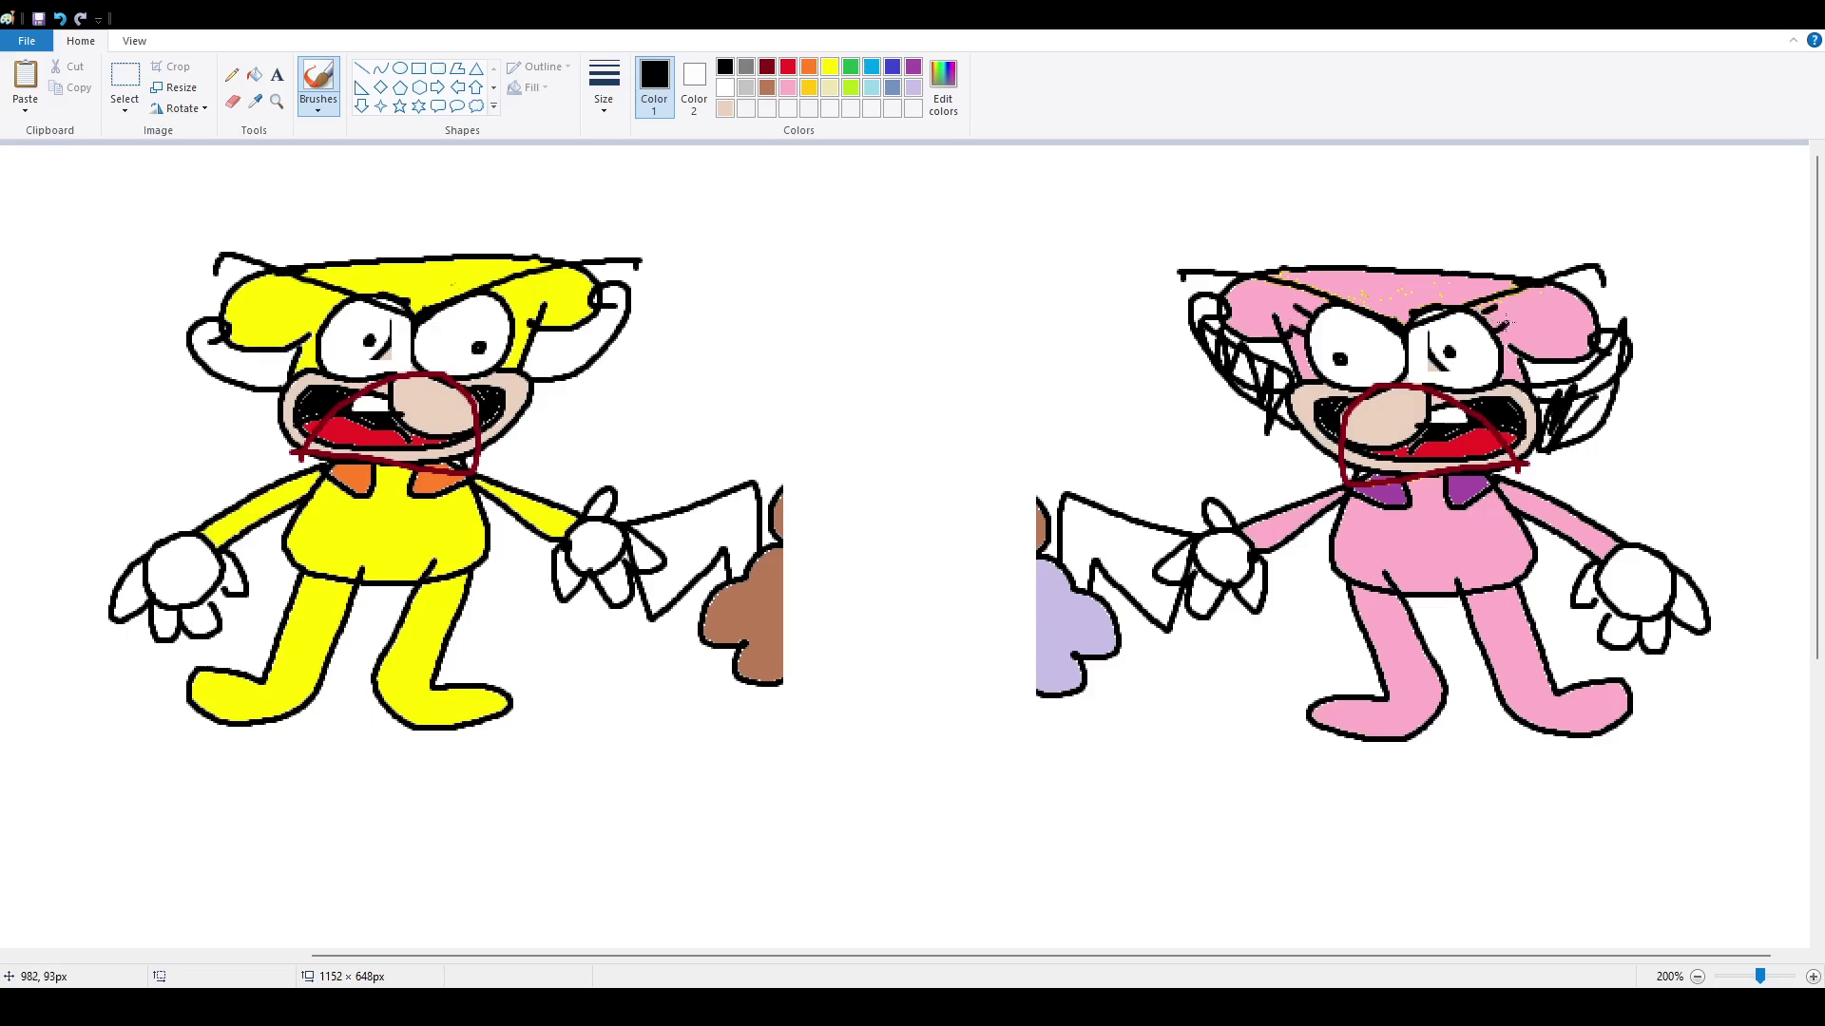
# - Move the pink character up and closer to the yellow character, and shift the yellow character slightly toward it
pyautogui.click(125, 81)
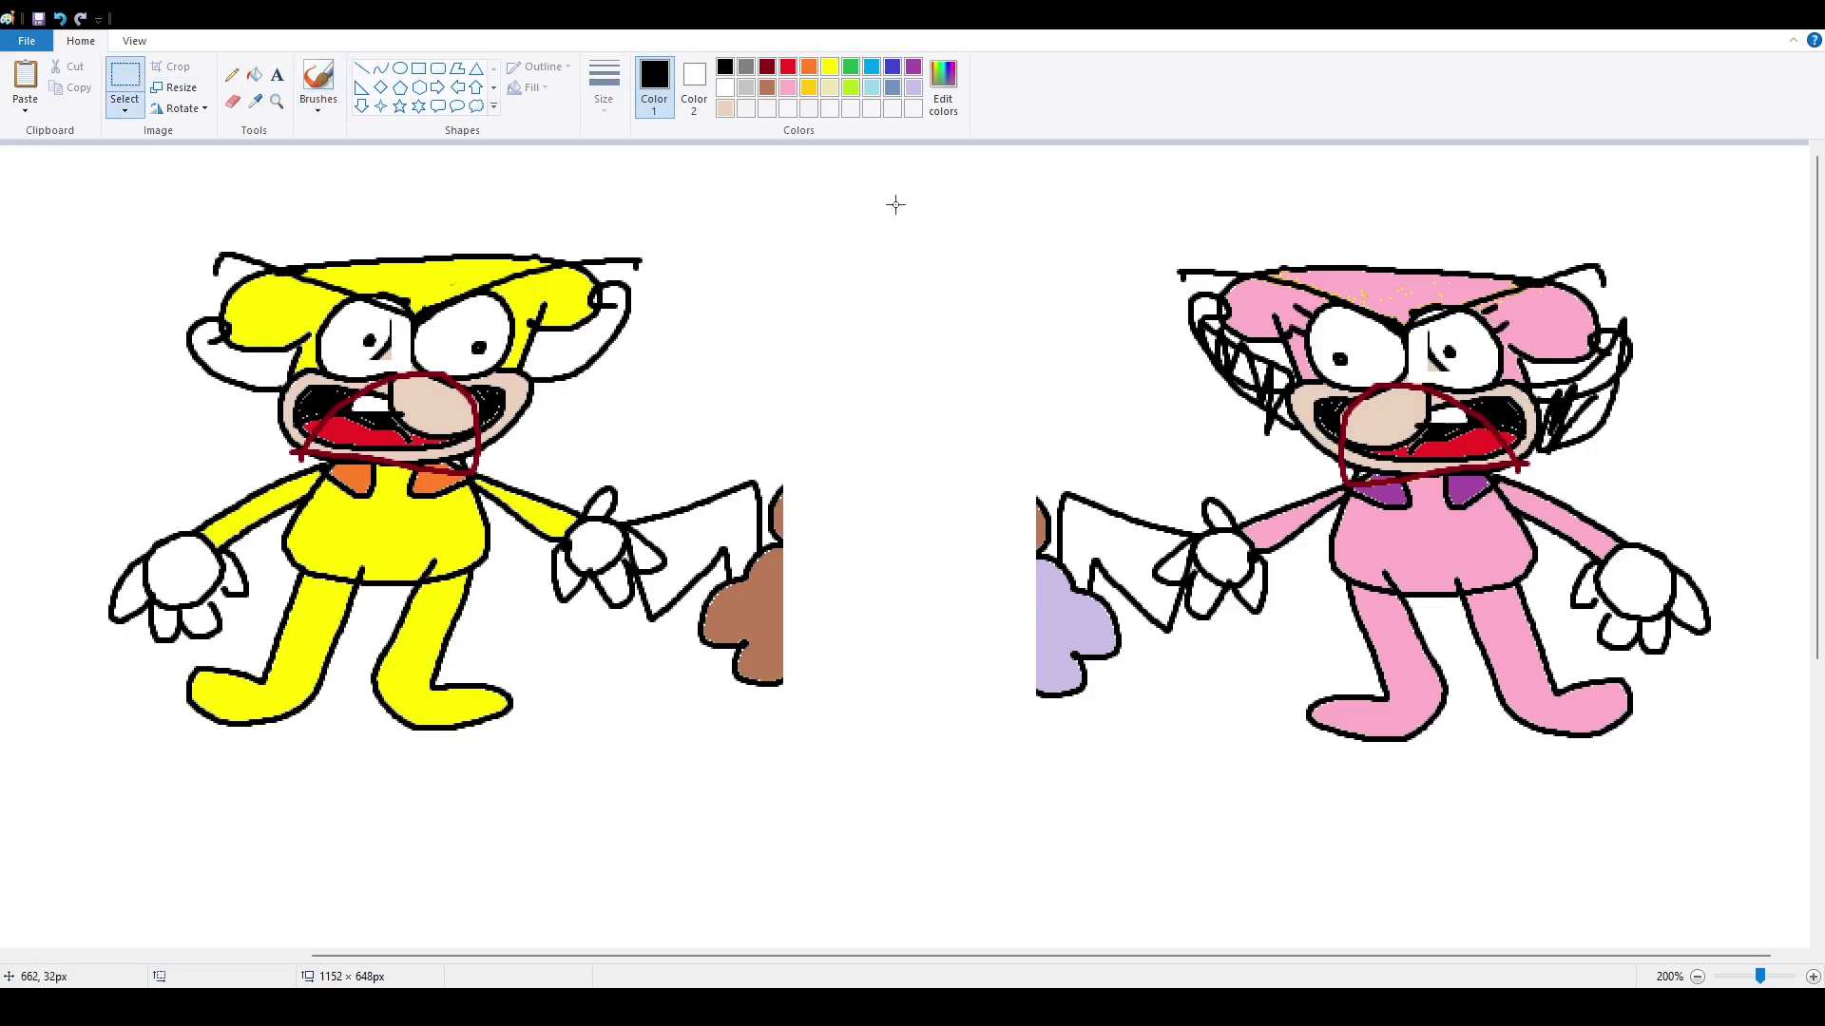
pyautogui.moveTo(892, 200); pyautogui.dragTo(1764, 868)
pyautogui.moveTo(1374, 548); pyautogui.dragTo(1326, 448)
pyautogui.moveTo(1188, 435); pyautogui.dragTo(1126, 418)
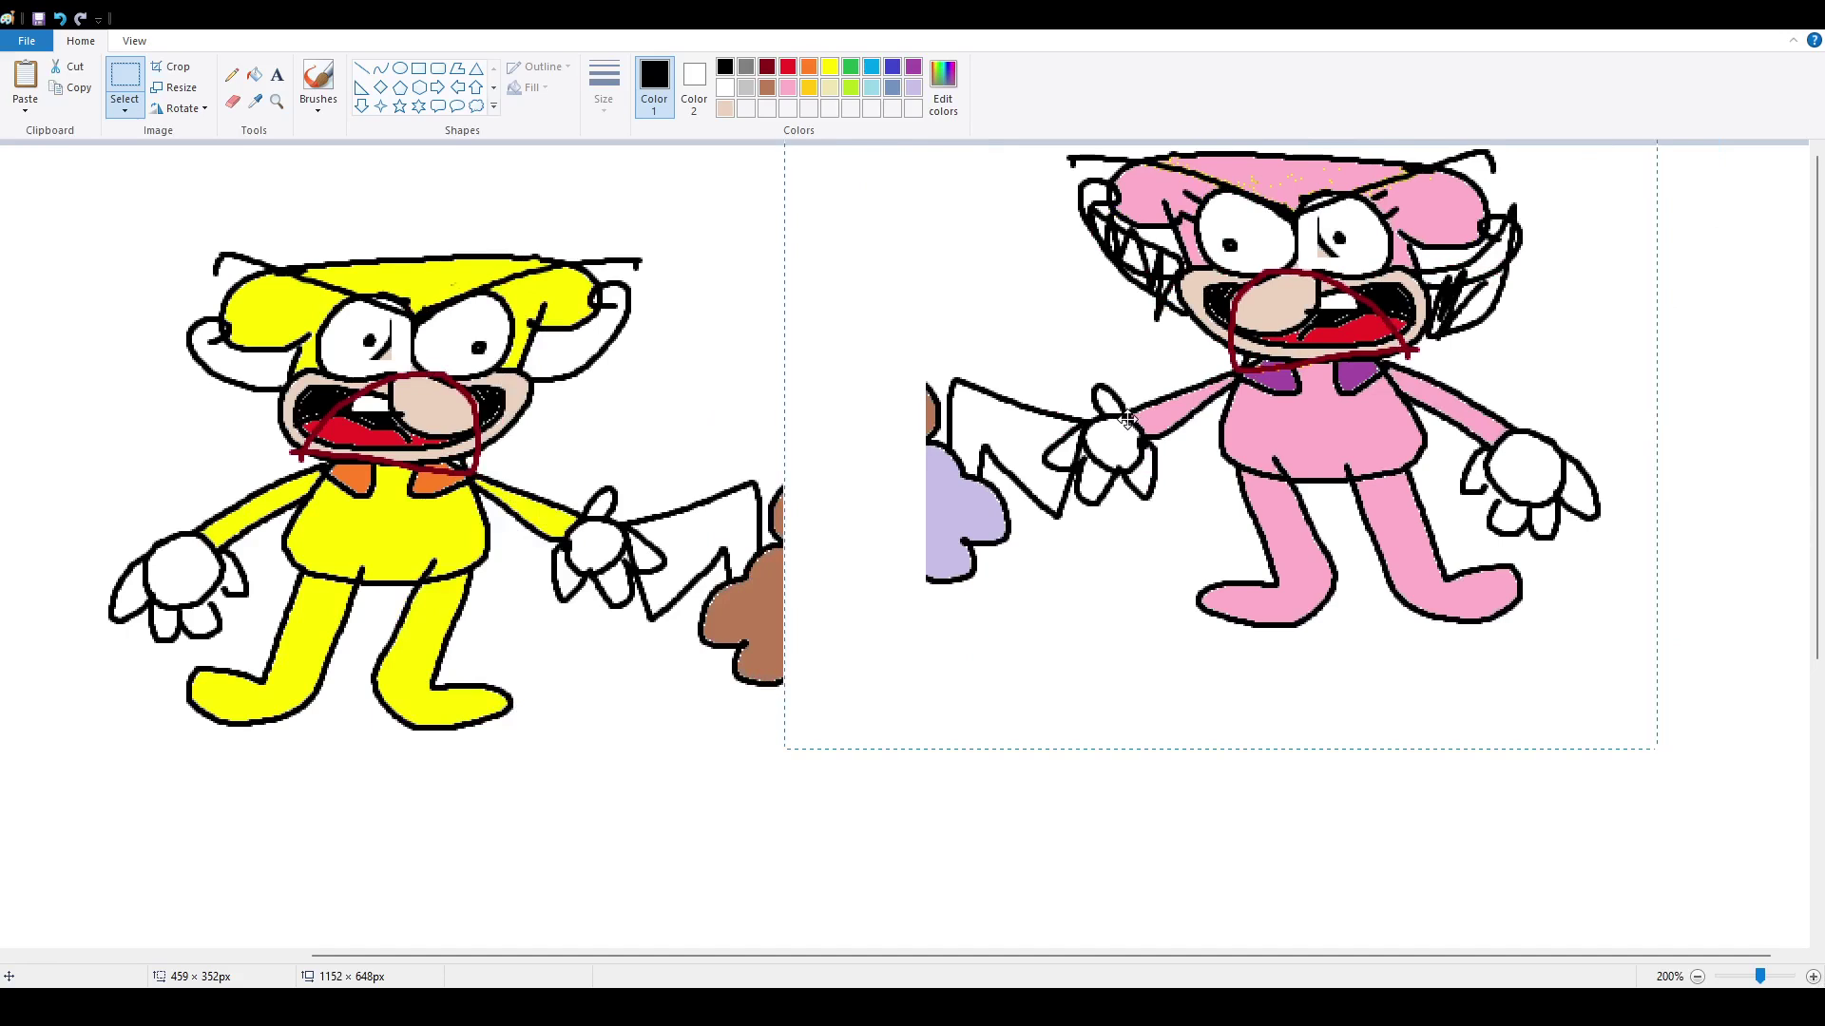
pyautogui.moveTo(1261, 368); pyautogui.dragTo(1305, 439)
pyautogui.click(756, 223)
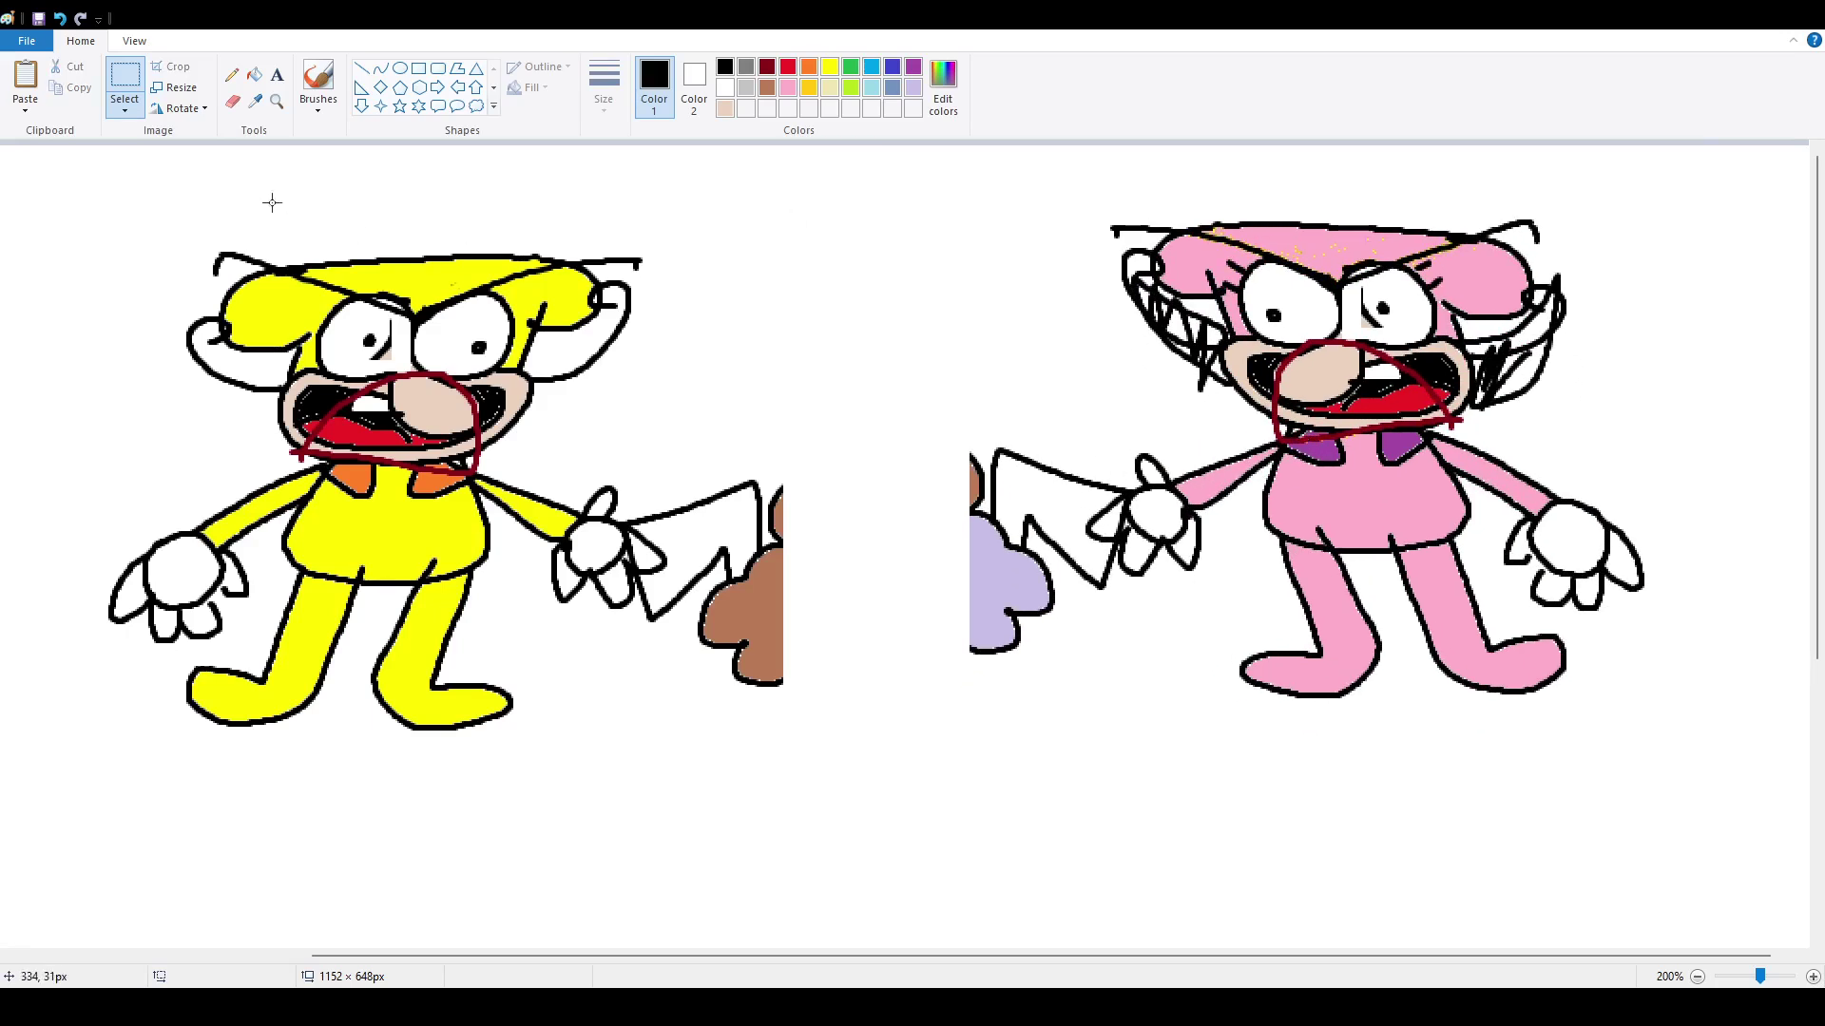
pyautogui.moveTo(41, 201); pyautogui.dragTo(838, 792)
pyautogui.moveTo(458, 483)
pyautogui.mouseDown()
pyautogui.moveTo(401, 421)
pyautogui.moveTo(511, 409)
pyautogui.moveTo(320, 418)
pyautogui.moveTo(1207, 352)
pyautogui.moveTo(475, 389)
pyautogui.moveTo(1407, 347)
pyautogui.moveTo(632, 297)
pyautogui.moveTo(594, 378)
pyautogui.moveTo(1549, 409)
pyautogui.moveTo(1527, 433)
pyautogui.moveTo(1629, 163)
pyautogui.moveTo(830, 131)
pyautogui.moveTo(887, 426)
pyautogui.moveTo(459, 478)
pyautogui.mouseUp()
# - Select the pink character with its lavender shape and move it completely off the canvas's lower edge
pyautogui.moveTo(923, 187); pyautogui.dragTo(1778, 816)
pyautogui.moveTo(1216, 370); pyautogui.dragTo(1395, 940)
pyautogui.scroll(-5, 1388, 818)
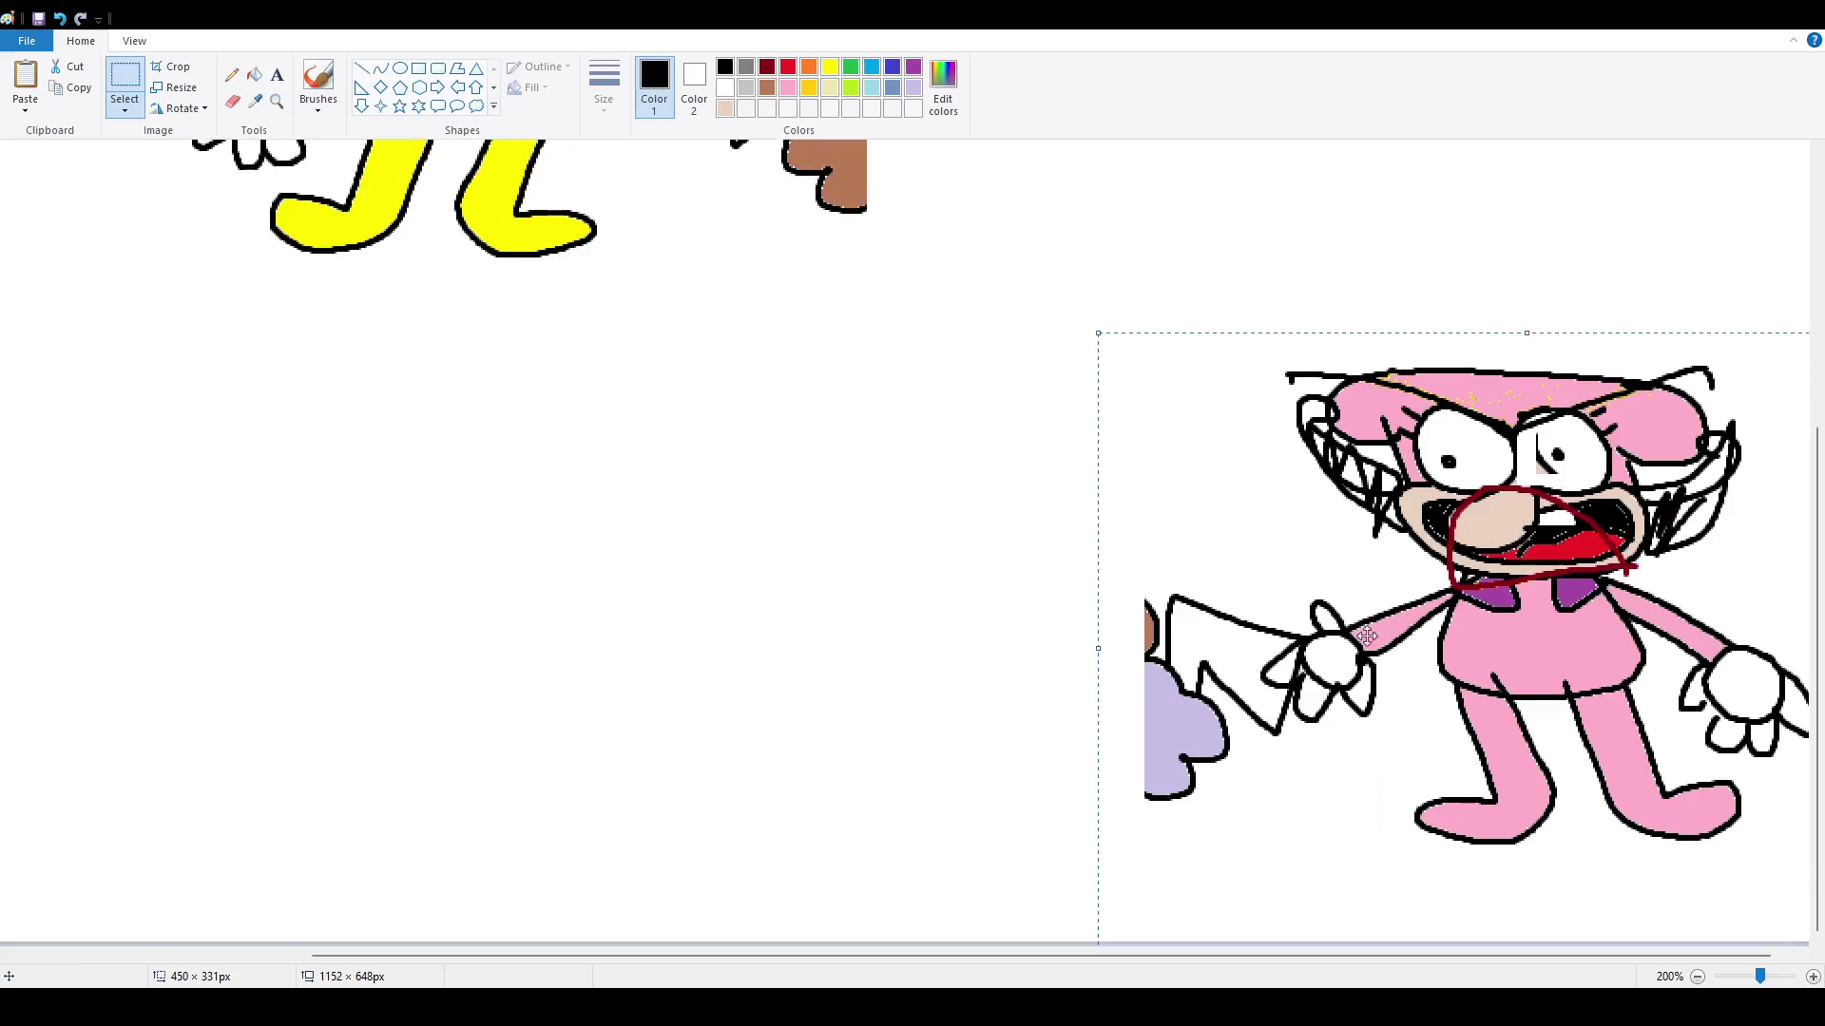
pyautogui.moveTo(1362, 596); pyautogui.dragTo(1529, 1007)
pyautogui.click(1389, 738)
pyautogui.moveTo(1389, 737); pyautogui.dragTo(1556, 868)
pyautogui.scroll(5, 1364, 595)
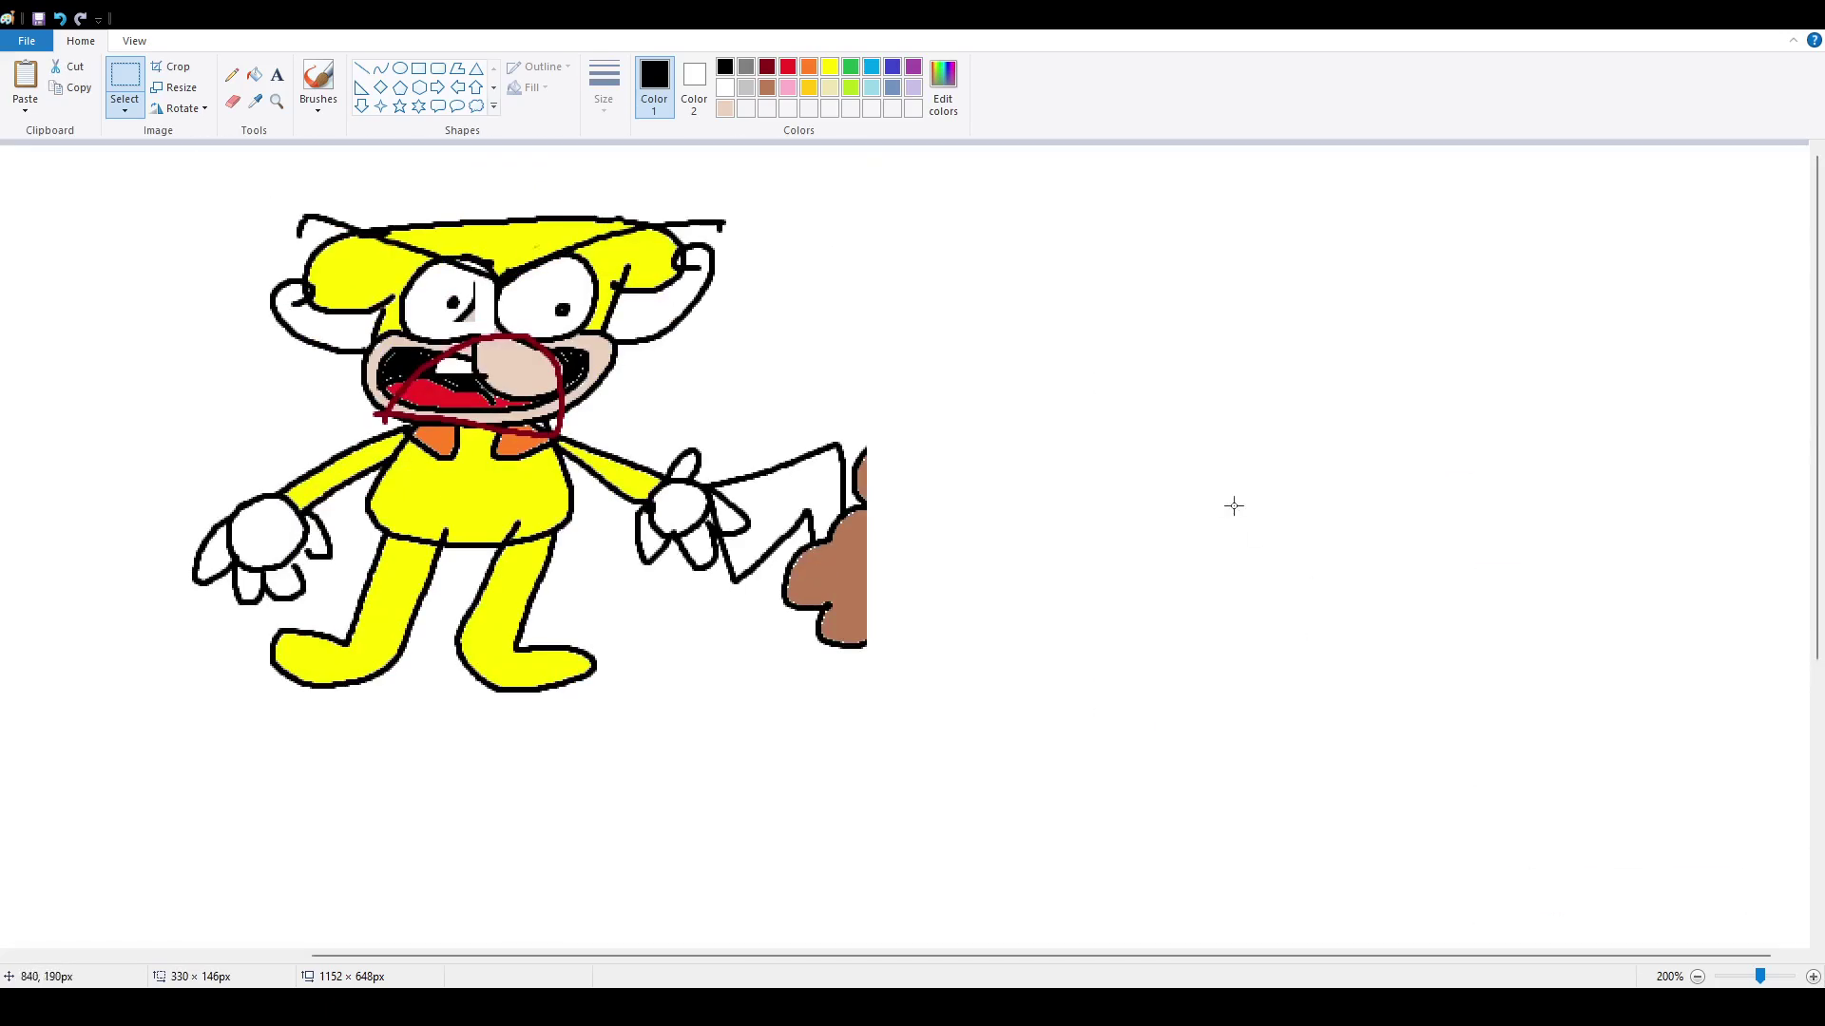
# - Zoom to 400% and move the pupil from the yellow character's left eye onto its right eye
pyautogui.click(317, 84)
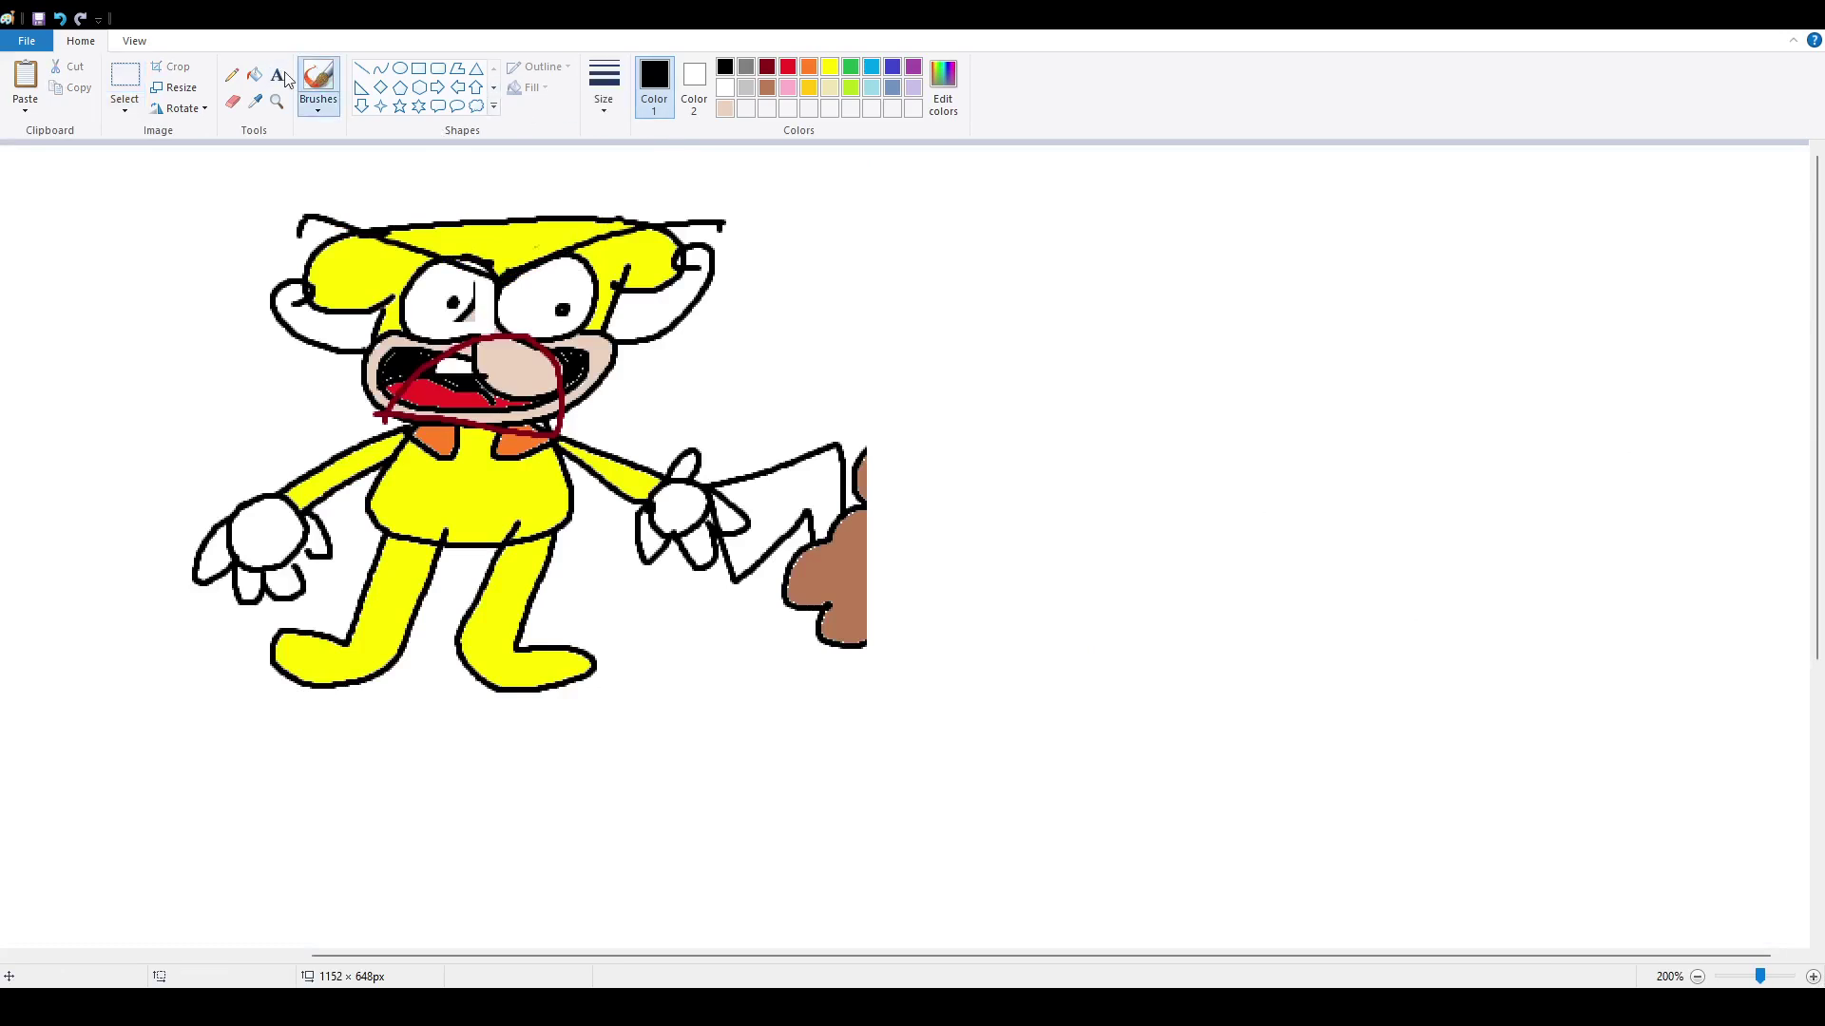
pyautogui.click(134, 40)
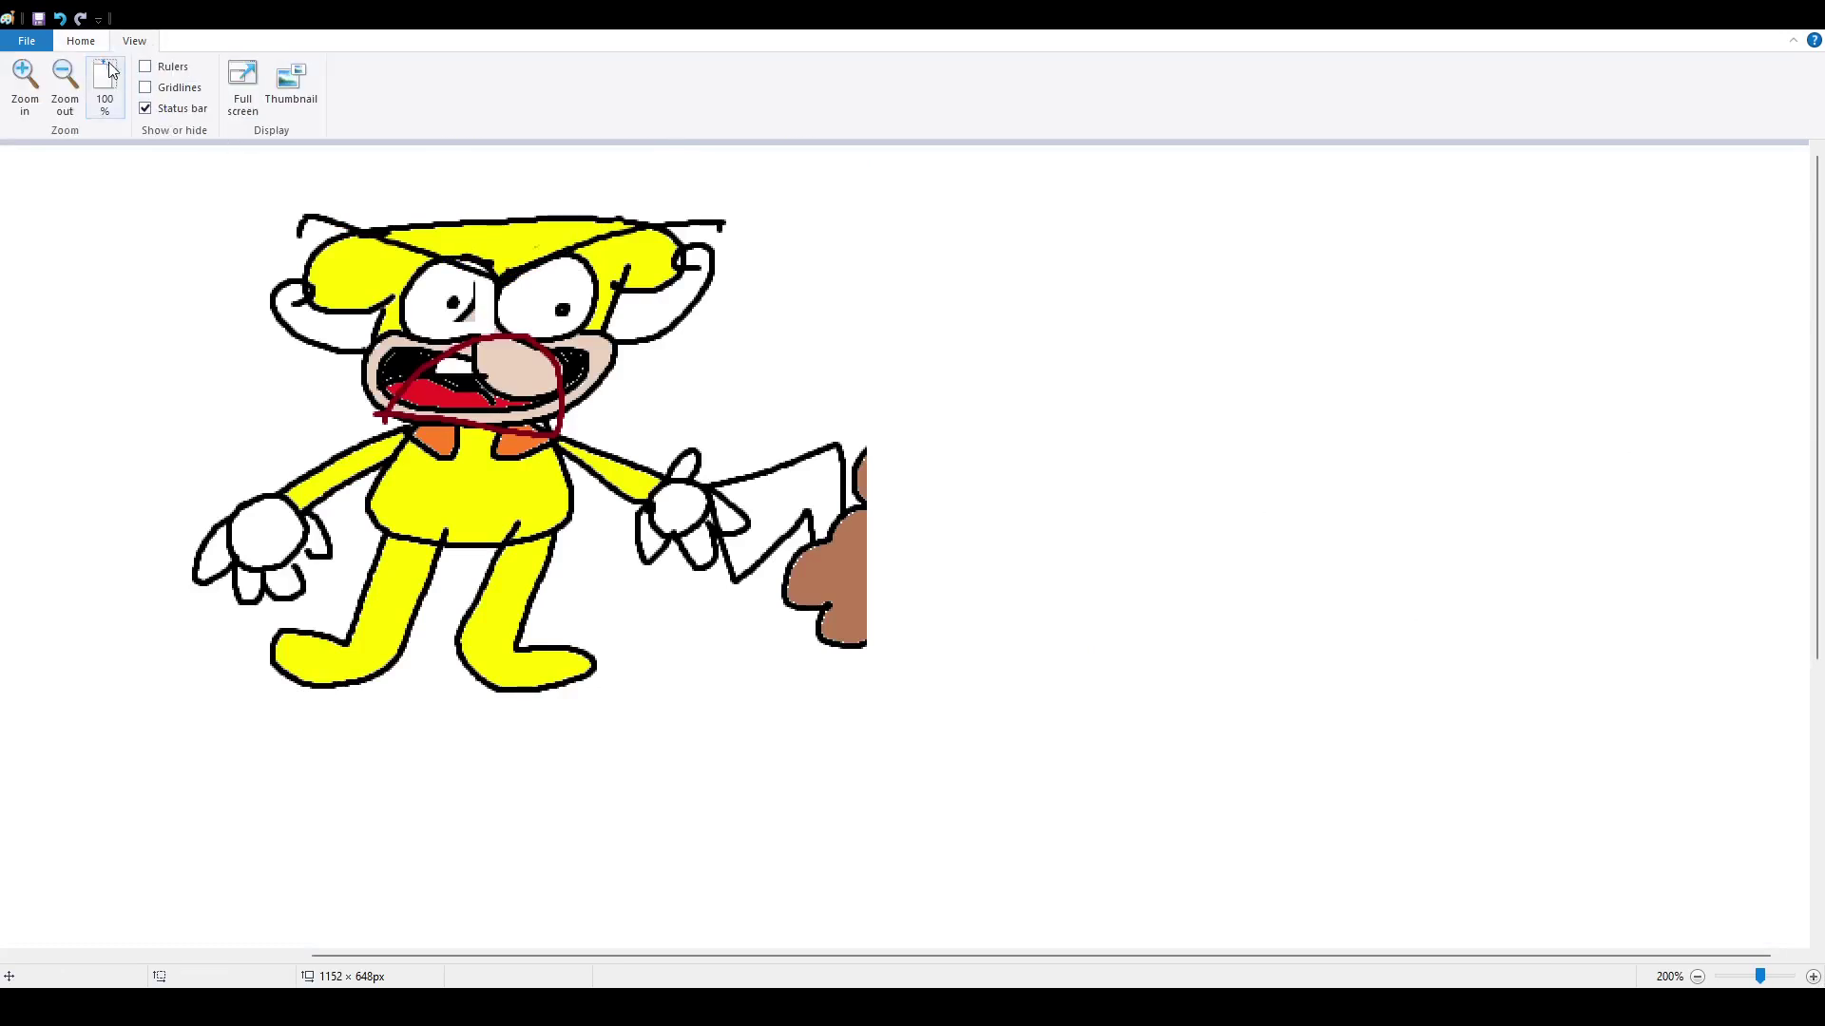
pyautogui.click(24, 76)
pyautogui.click(25, 76)
pyautogui.click(81, 41)
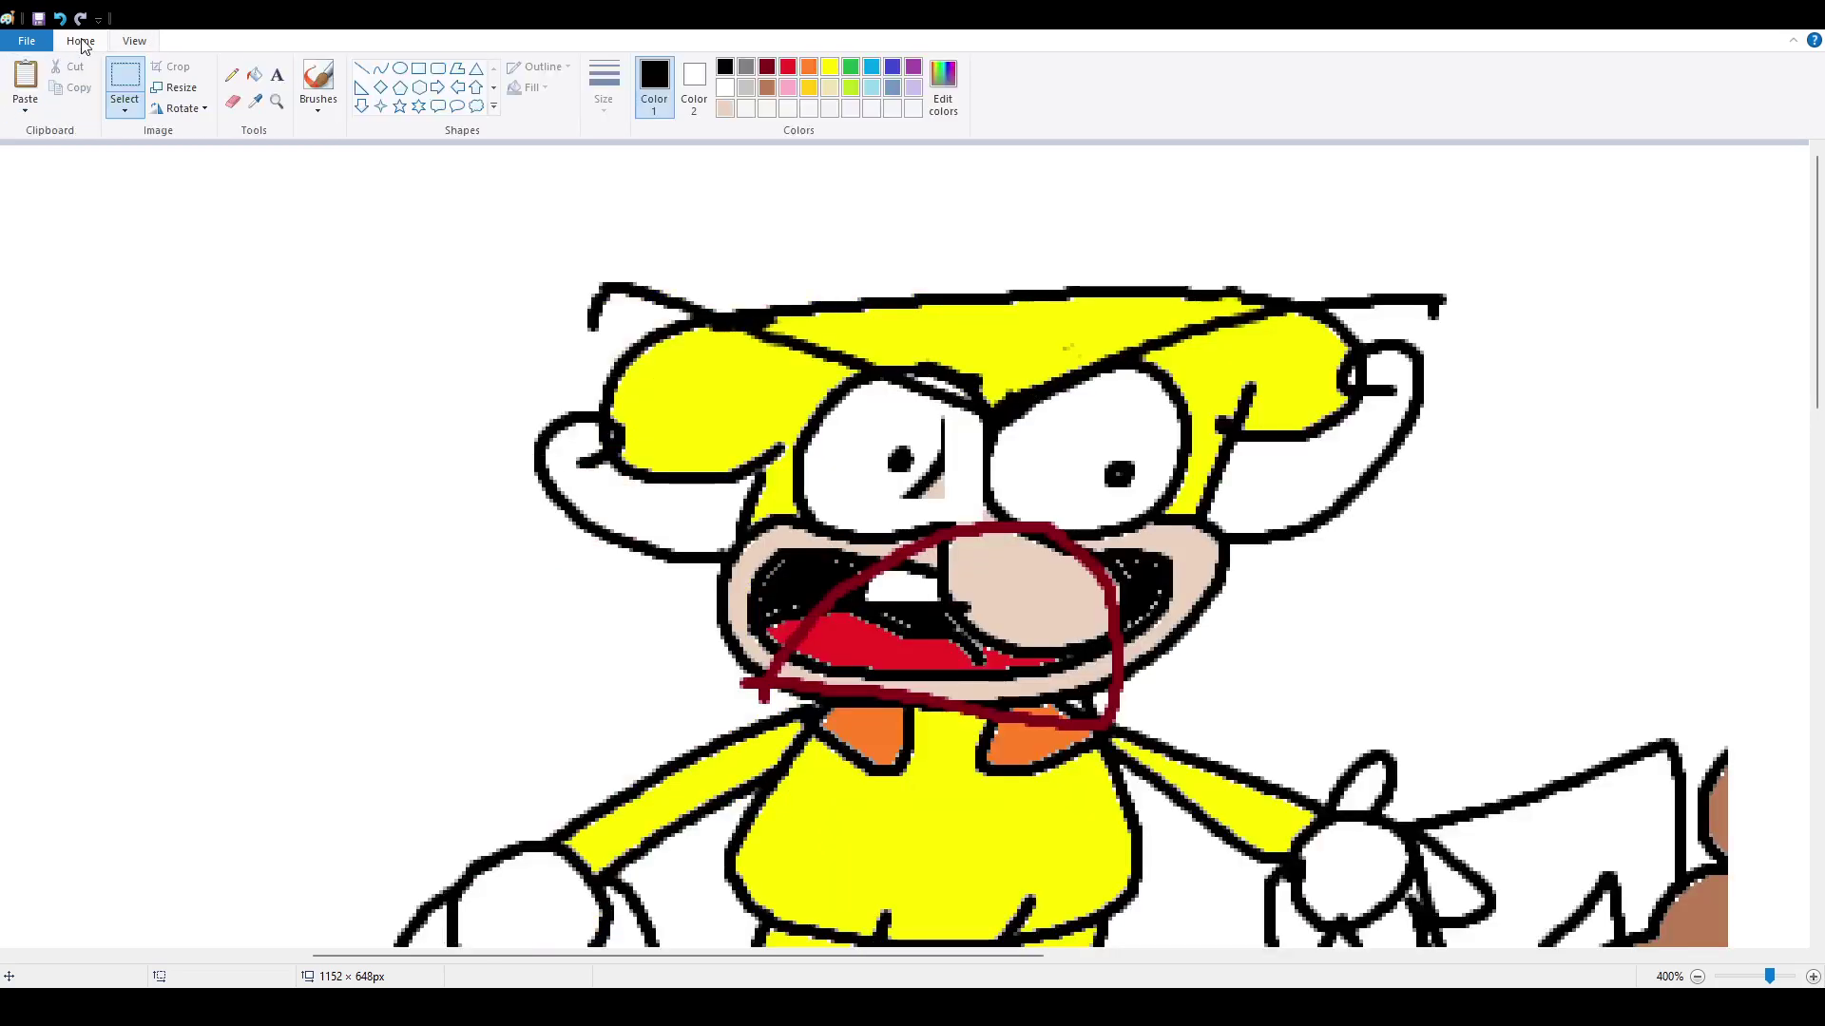
pyautogui.moveTo(853, 409)
pyautogui.mouseDown()
pyautogui.moveTo(973, 523)
pyautogui.moveTo(750, 439)
pyautogui.moveTo(998, 494)
pyautogui.moveTo(941, 480)
pyautogui.moveTo(960, 439)
pyautogui.moveTo(940, 499)
pyautogui.moveTo(936, 480)
pyautogui.moveTo(1116, 503)
pyautogui.moveTo(1143, 473)
pyautogui.mouseUp()
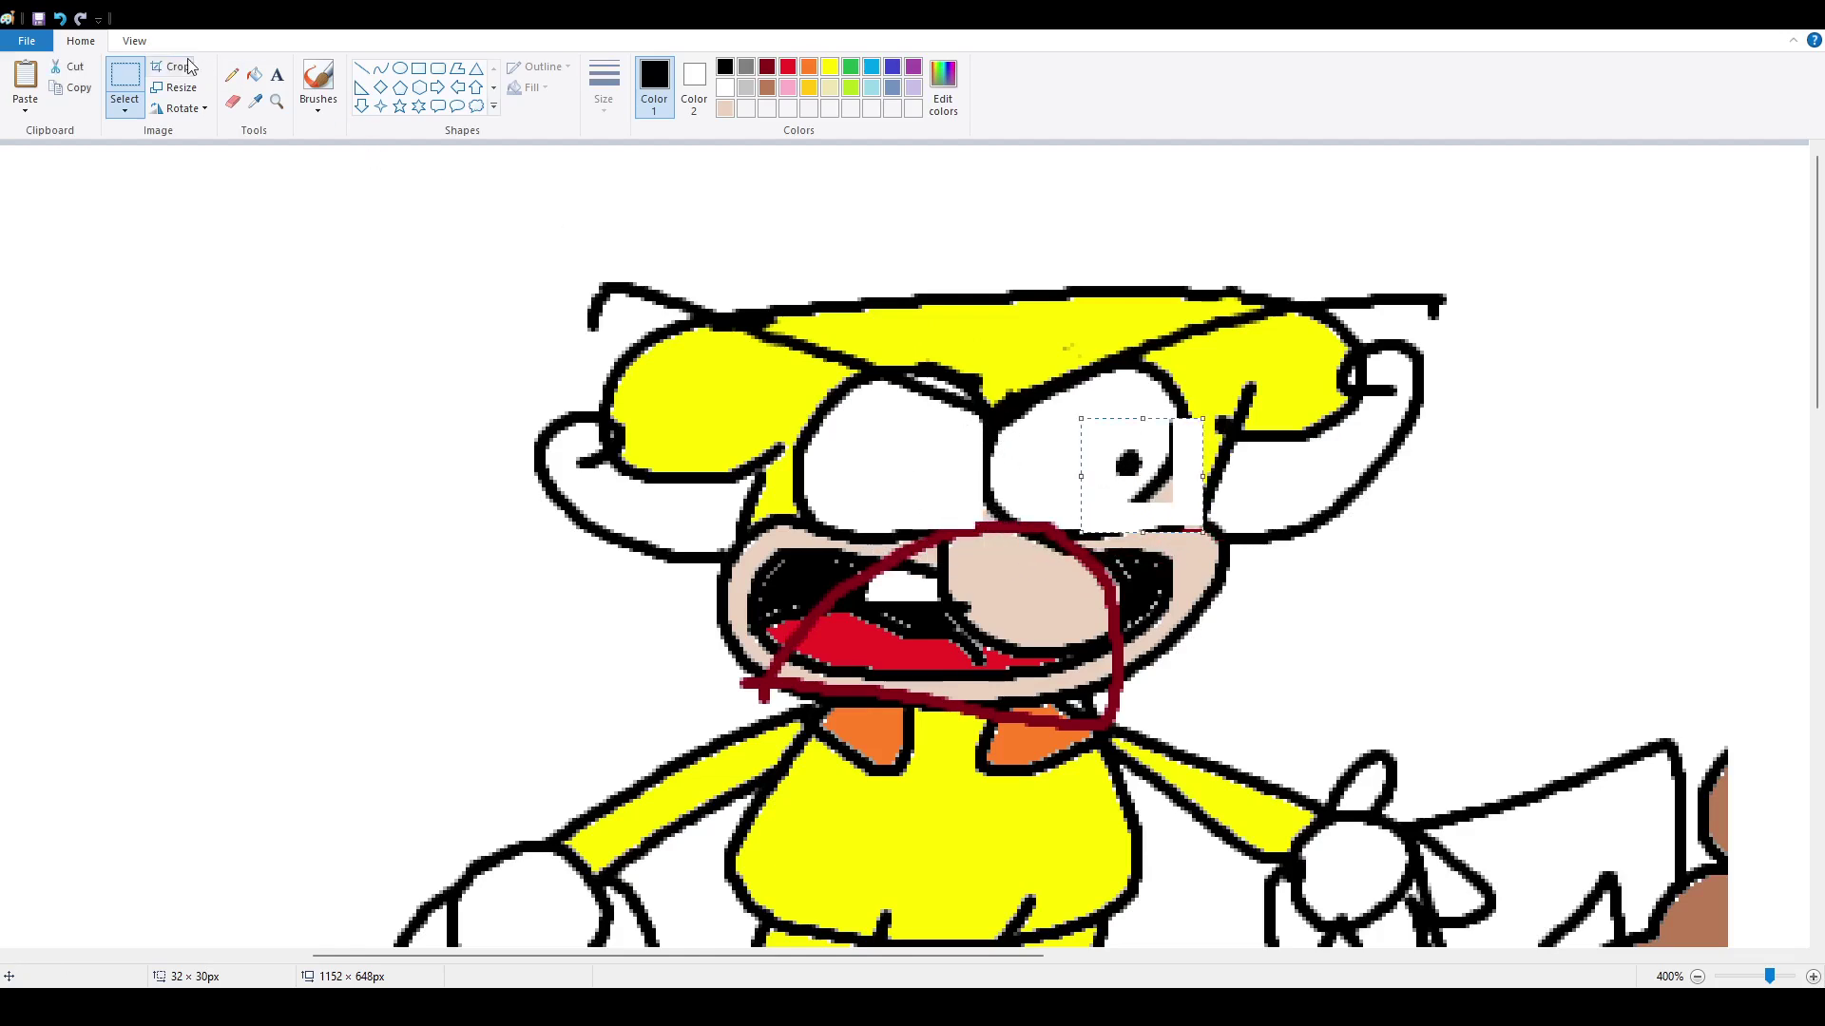
pyautogui.click(136, 42)
pyautogui.click(64, 81)
pyautogui.click(65, 81)
pyautogui.click(81, 41)
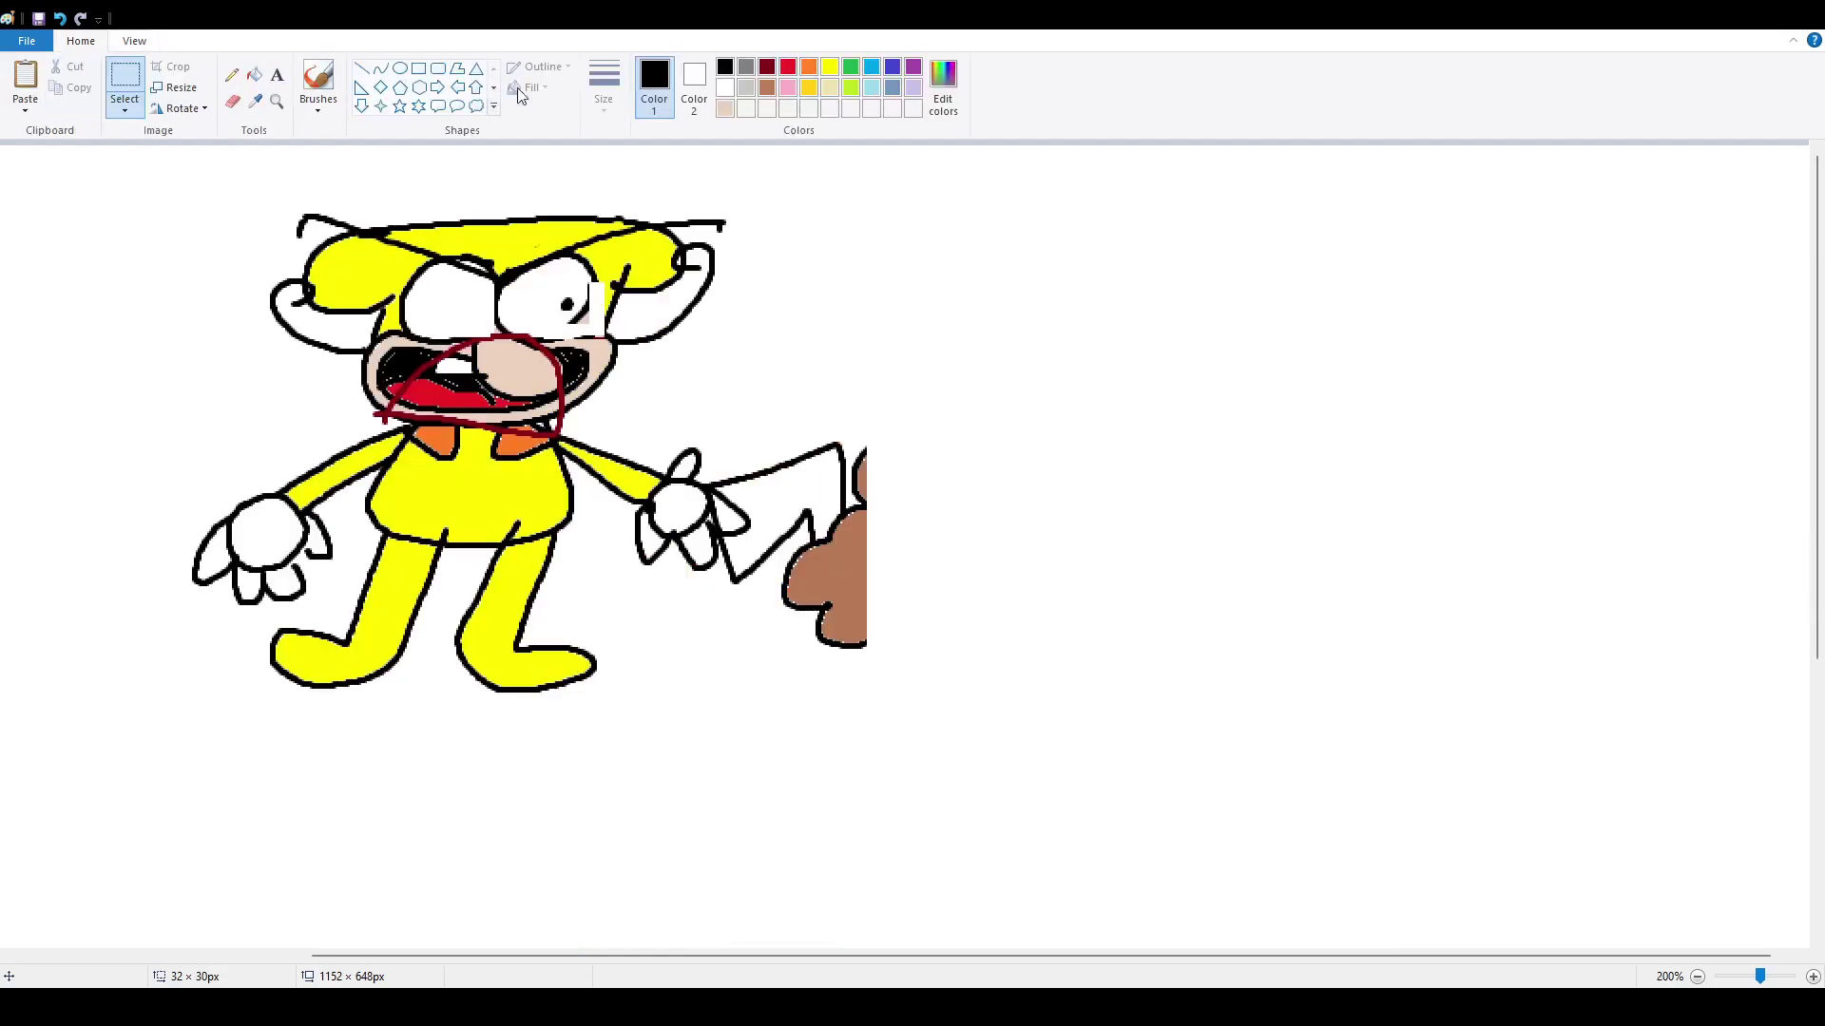
pyautogui.press('Escape')
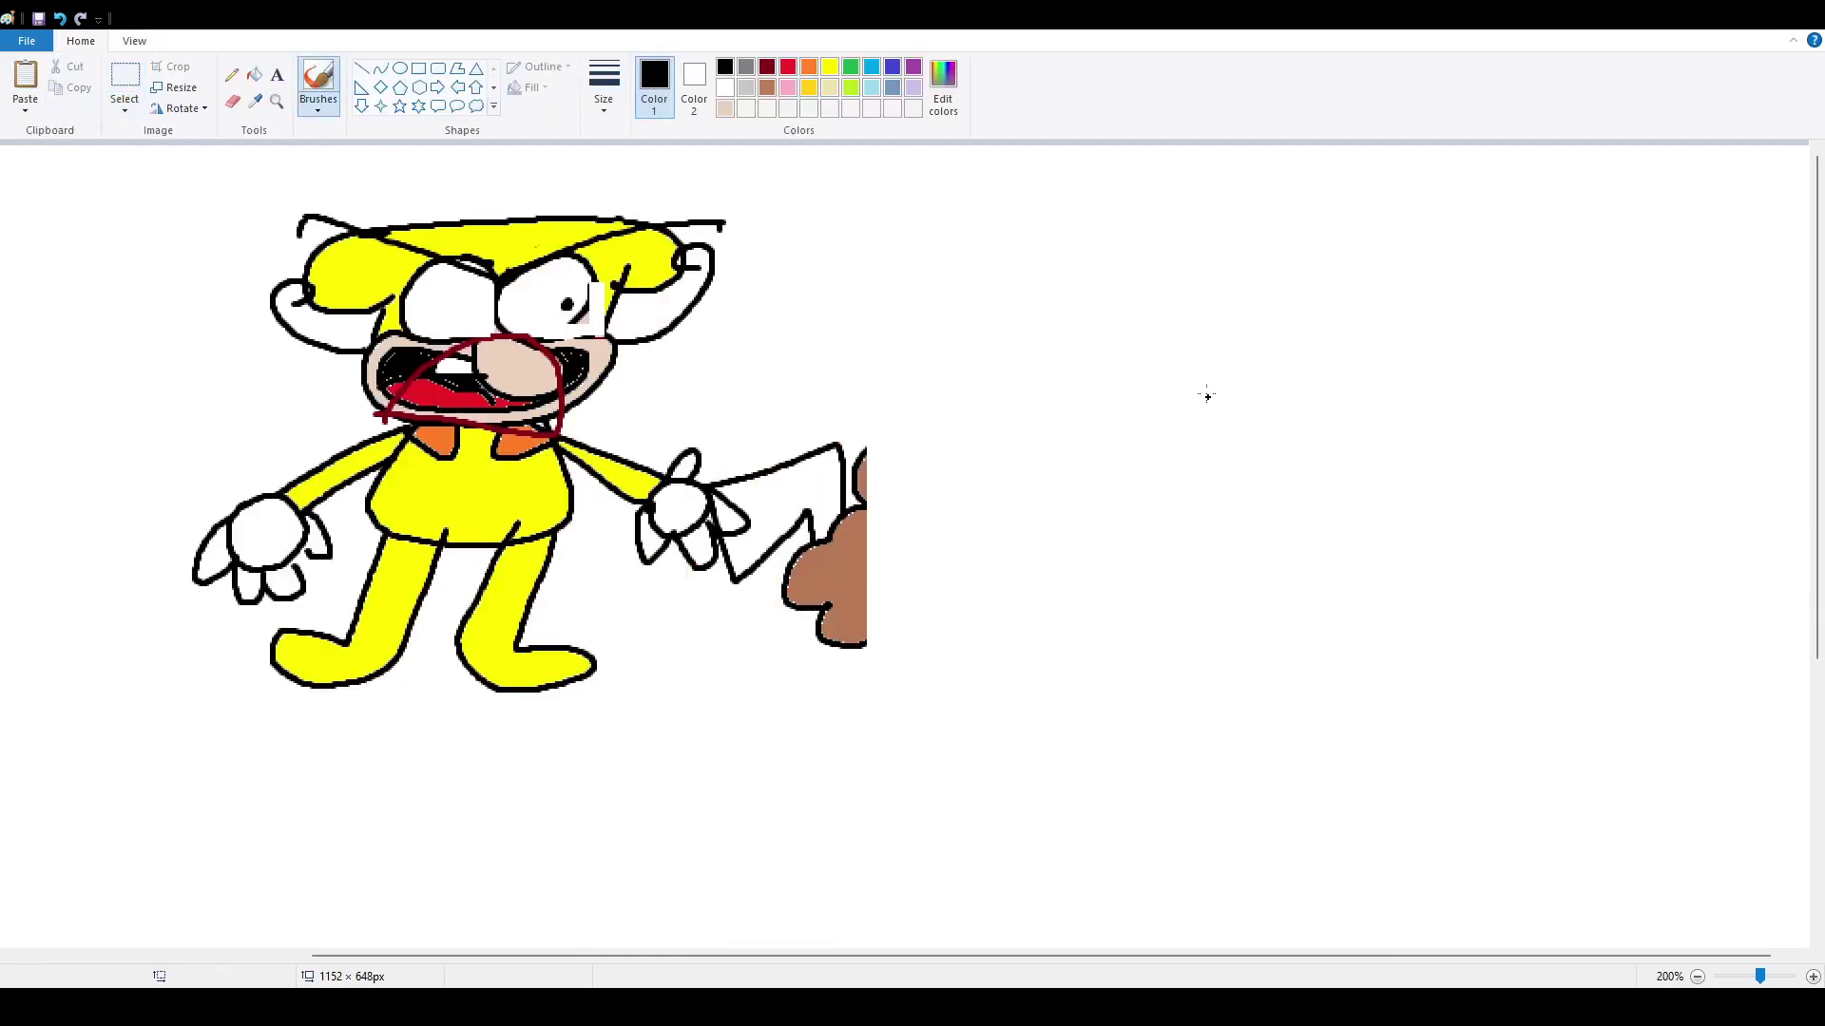
# - Draw a new character's face beside the yellow one with the black Brush: two tall overlapping eyes, a nose, smile, ears and chin
pyautogui.moveTo(1144, 322); pyautogui.dragTo(1145, 406)
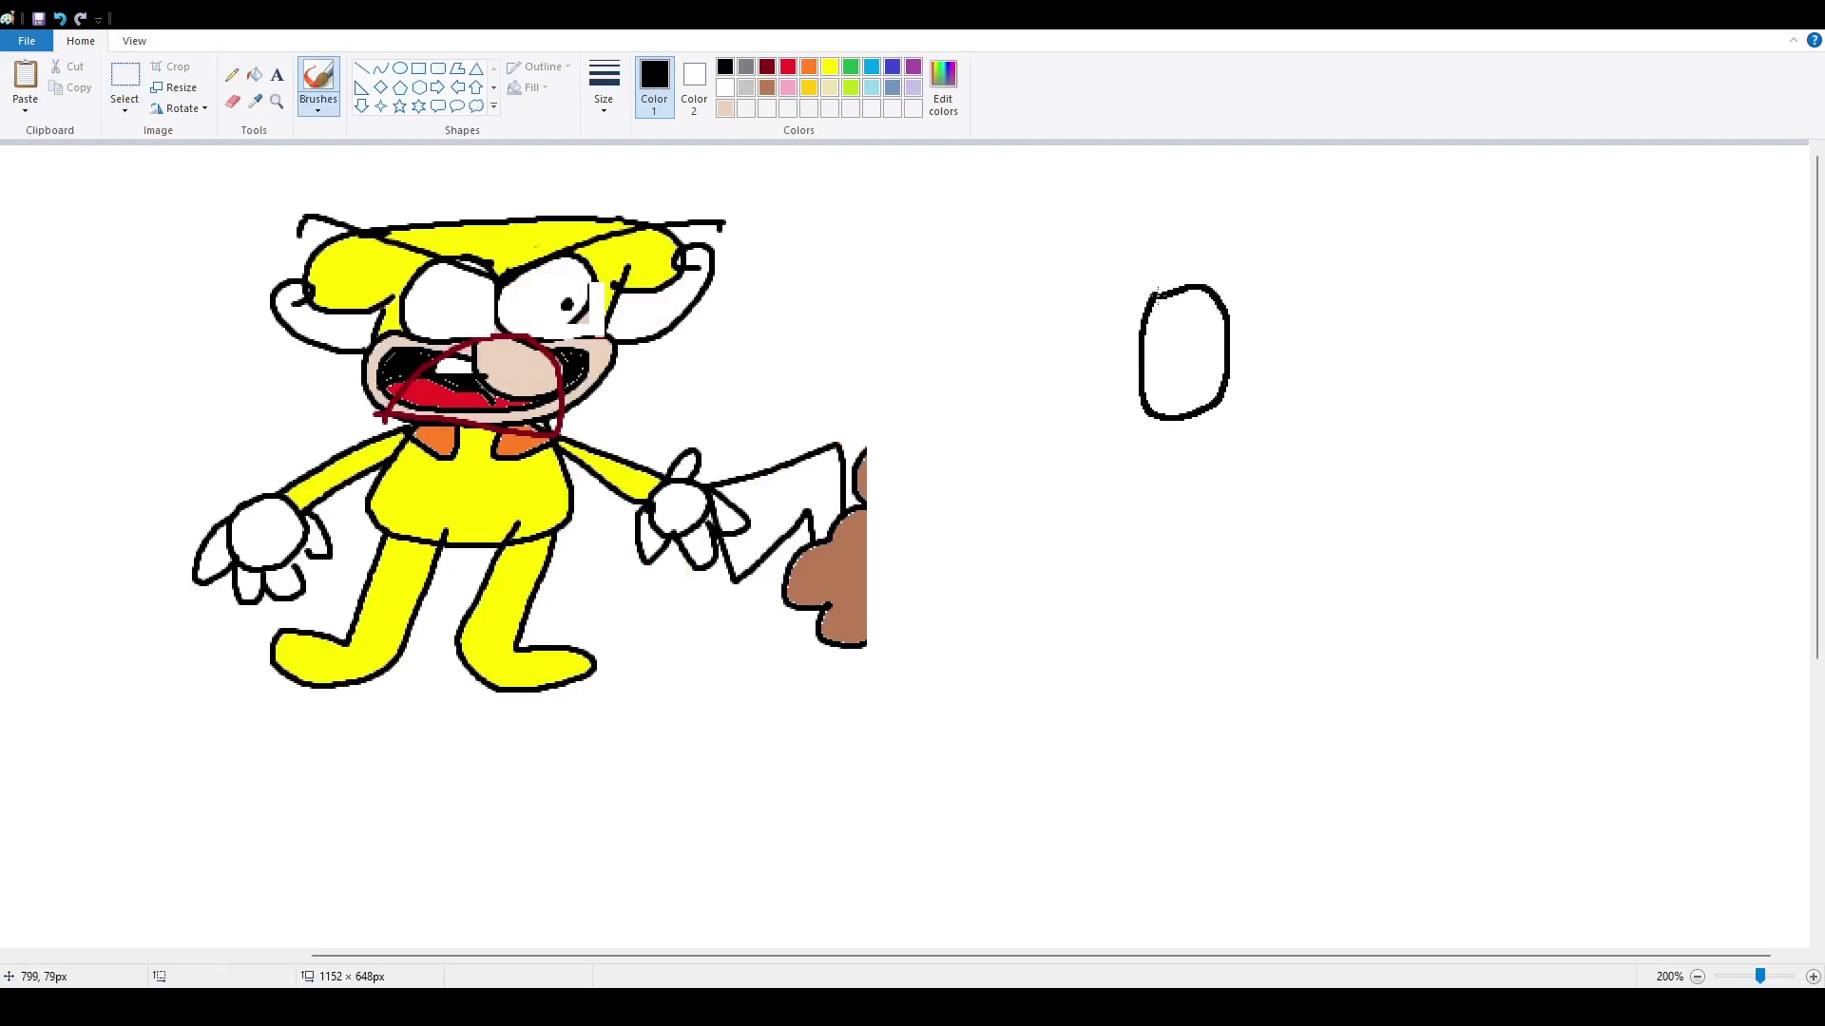
pyautogui.moveTo(1222, 291)
pyautogui.mouseDown()
pyautogui.moveTo(1253, 276)
pyautogui.moveTo(1261, 385)
pyautogui.moveTo(1226, 391)
pyautogui.mouseUp()
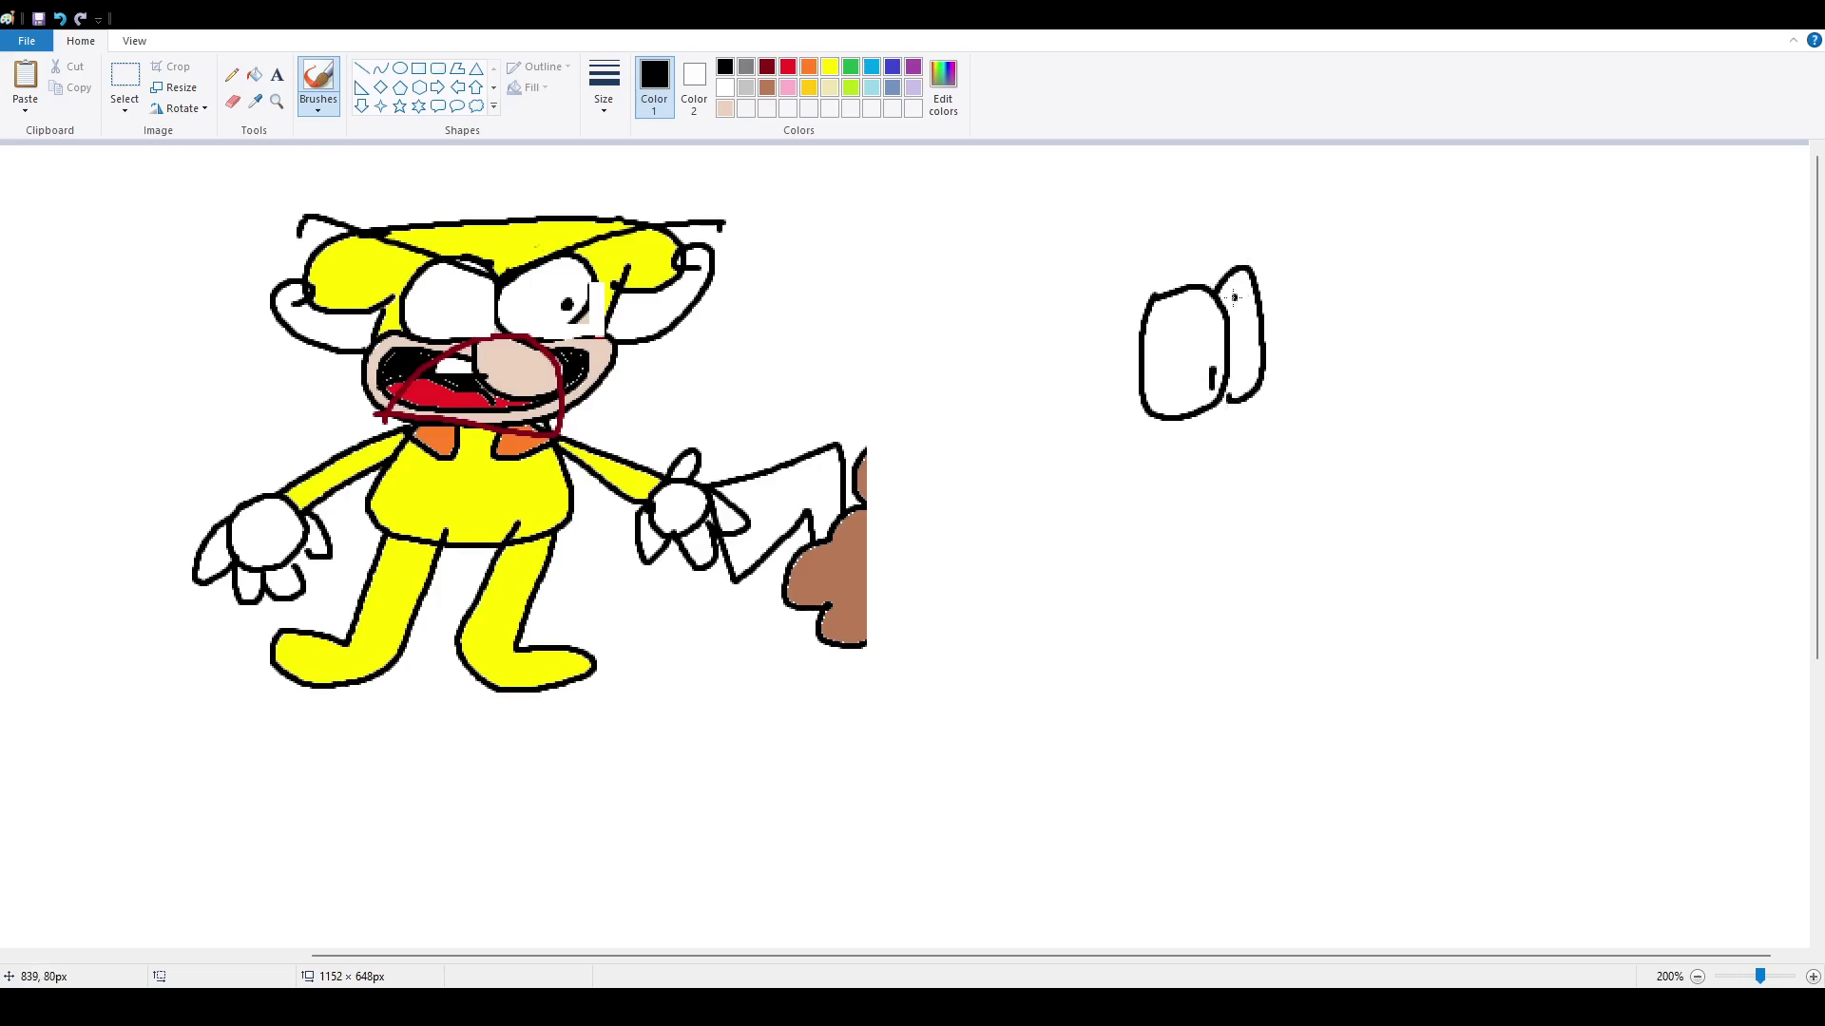
pyautogui.moveTo(1211, 410)
pyautogui.mouseDown()
pyautogui.moveTo(1240, 447)
pyautogui.moveTo(1281, 448)
pyautogui.moveTo(1286, 424)
pyautogui.moveTo(1228, 401)
pyautogui.mouseUp()
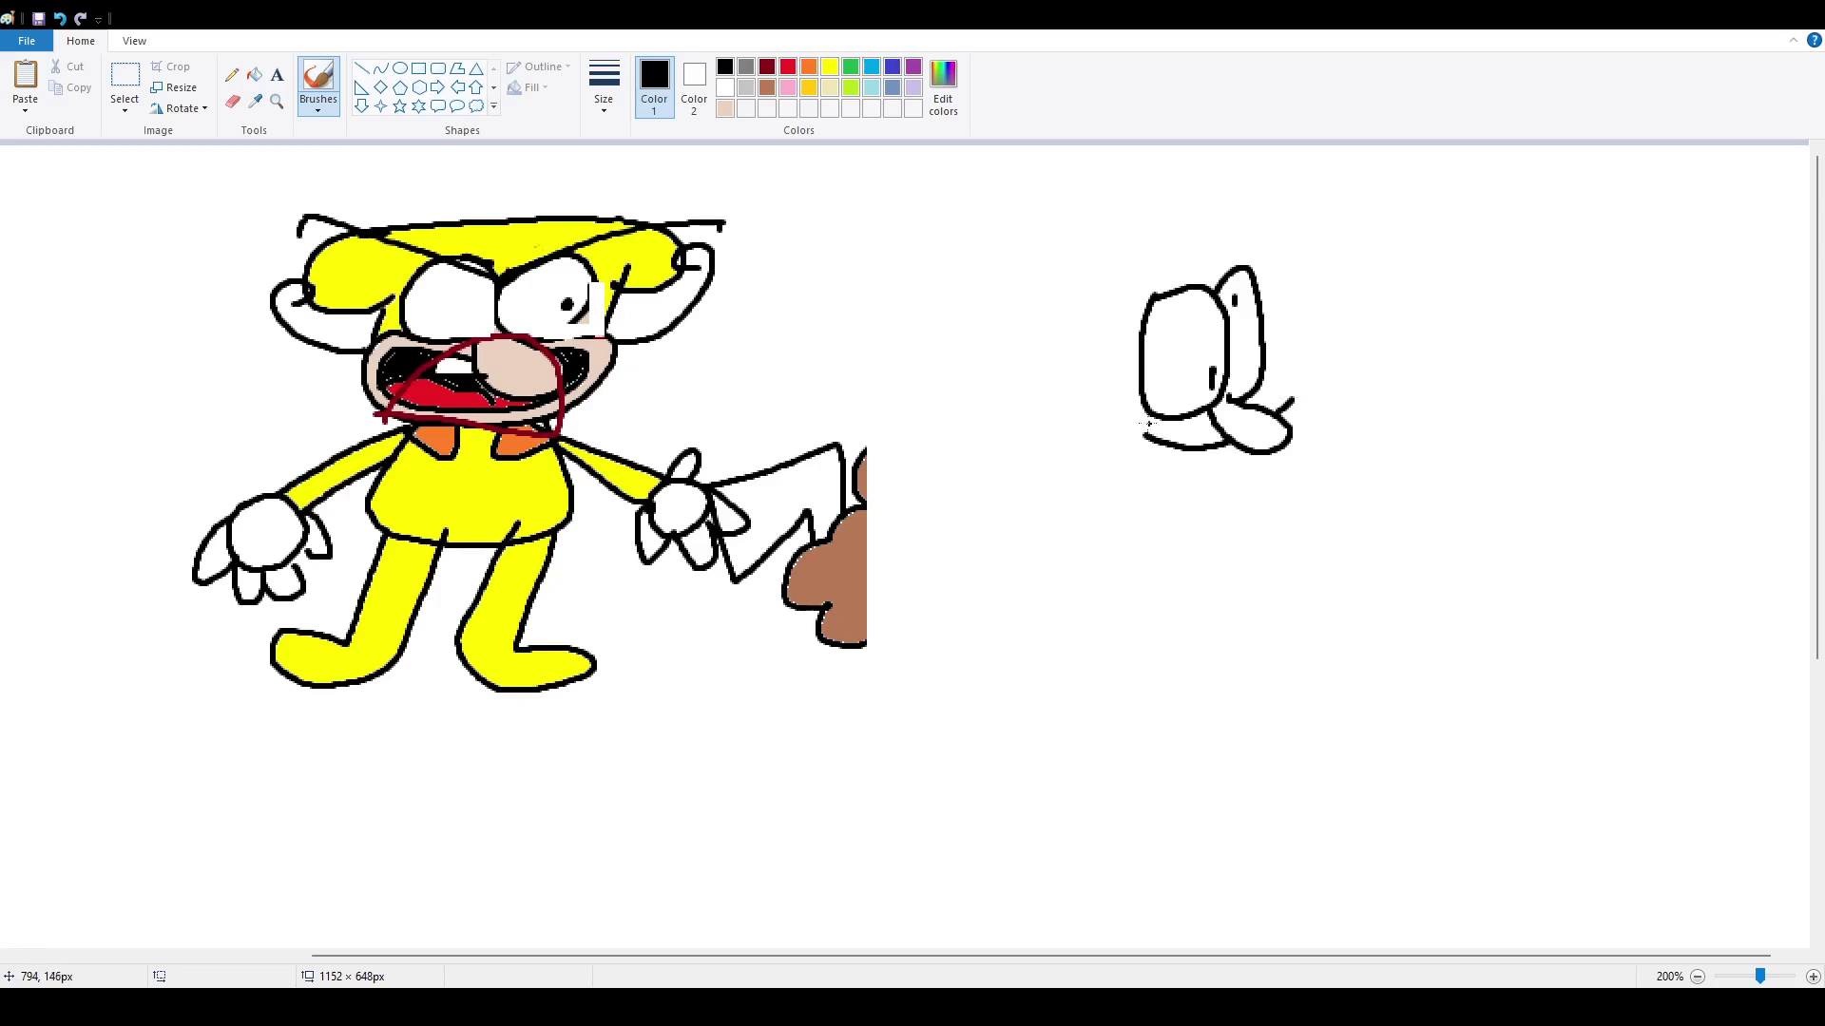
pyautogui.moveTo(1150, 422); pyautogui.dragTo(1144, 466)
pyautogui.moveTo(1167, 470)
pyautogui.mouseDown()
pyautogui.moveTo(1248, 494)
pyautogui.moveTo(1300, 400)
pyautogui.mouseUp()
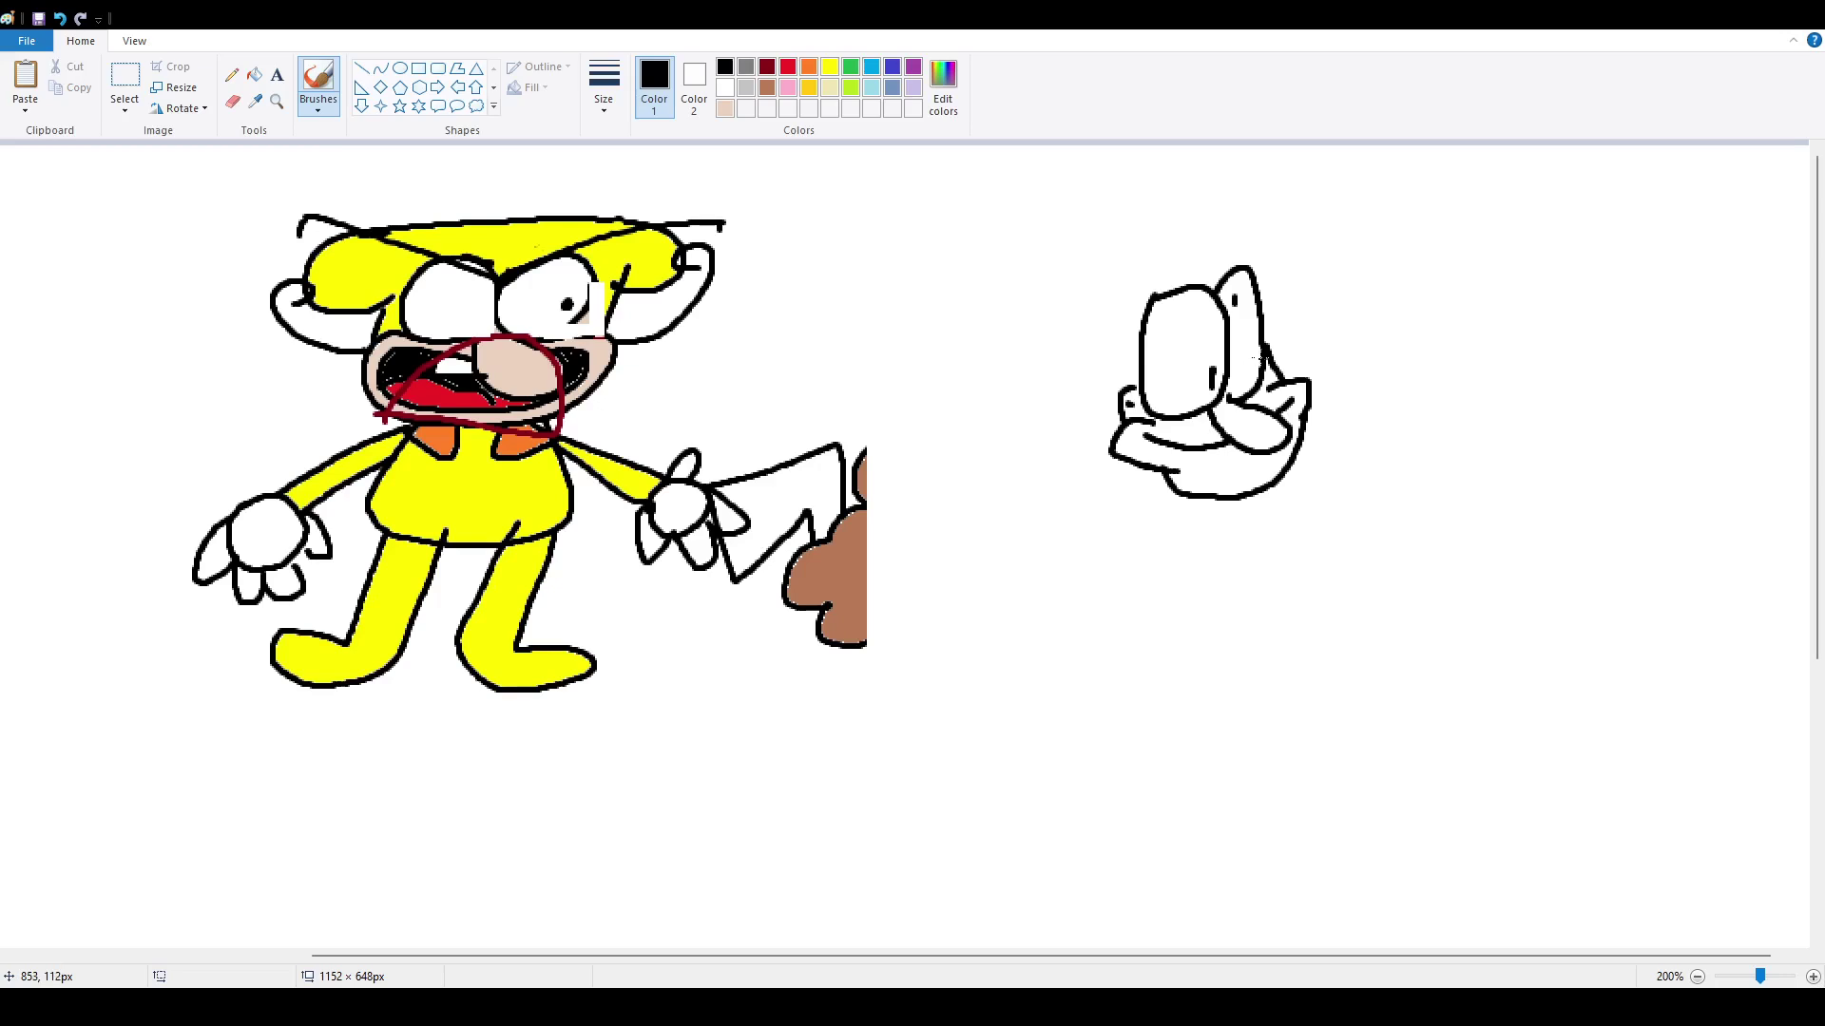
# - Draw a wide floppy chef's hat above the new eyes, undoing the first attempt, and add spiky side hair and chin stubble
pyautogui.moveTo(1264, 347)
pyautogui.mouseDown()
pyautogui.moveTo(1319, 323)
pyautogui.moveTo(1337, 259)
pyautogui.mouseUp()
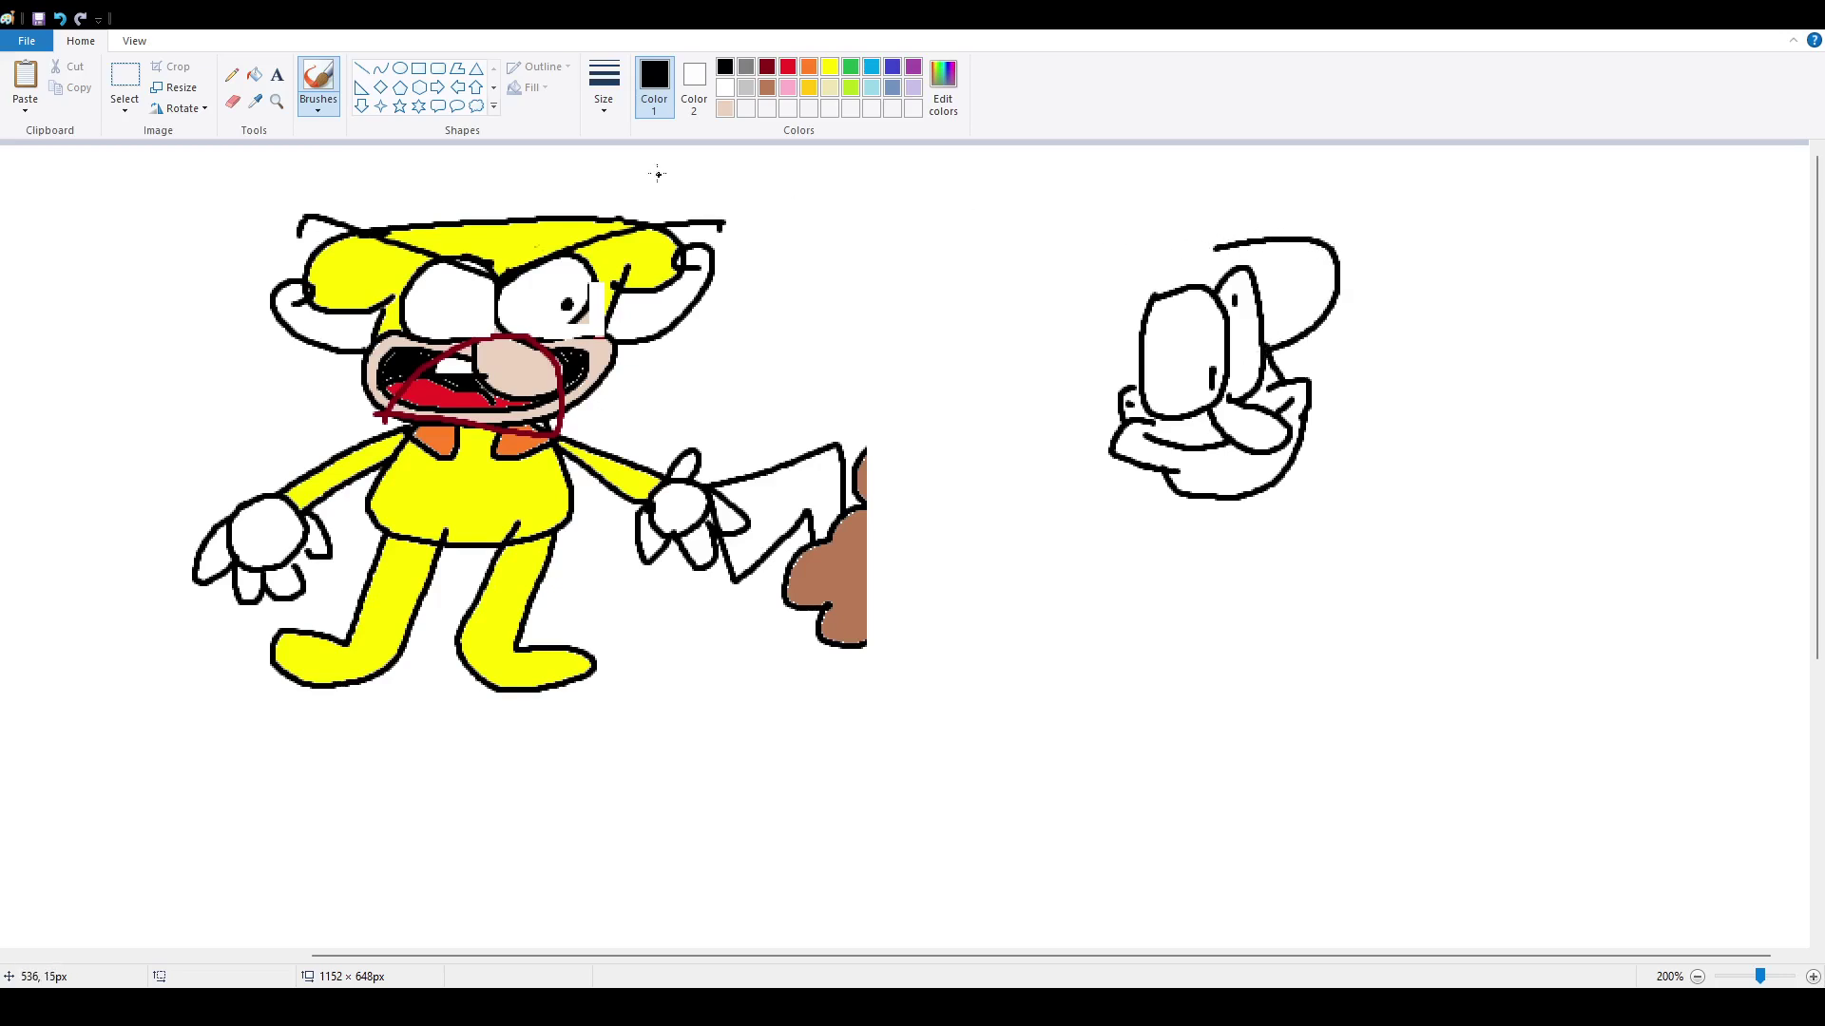
pyautogui.click(59, 18)
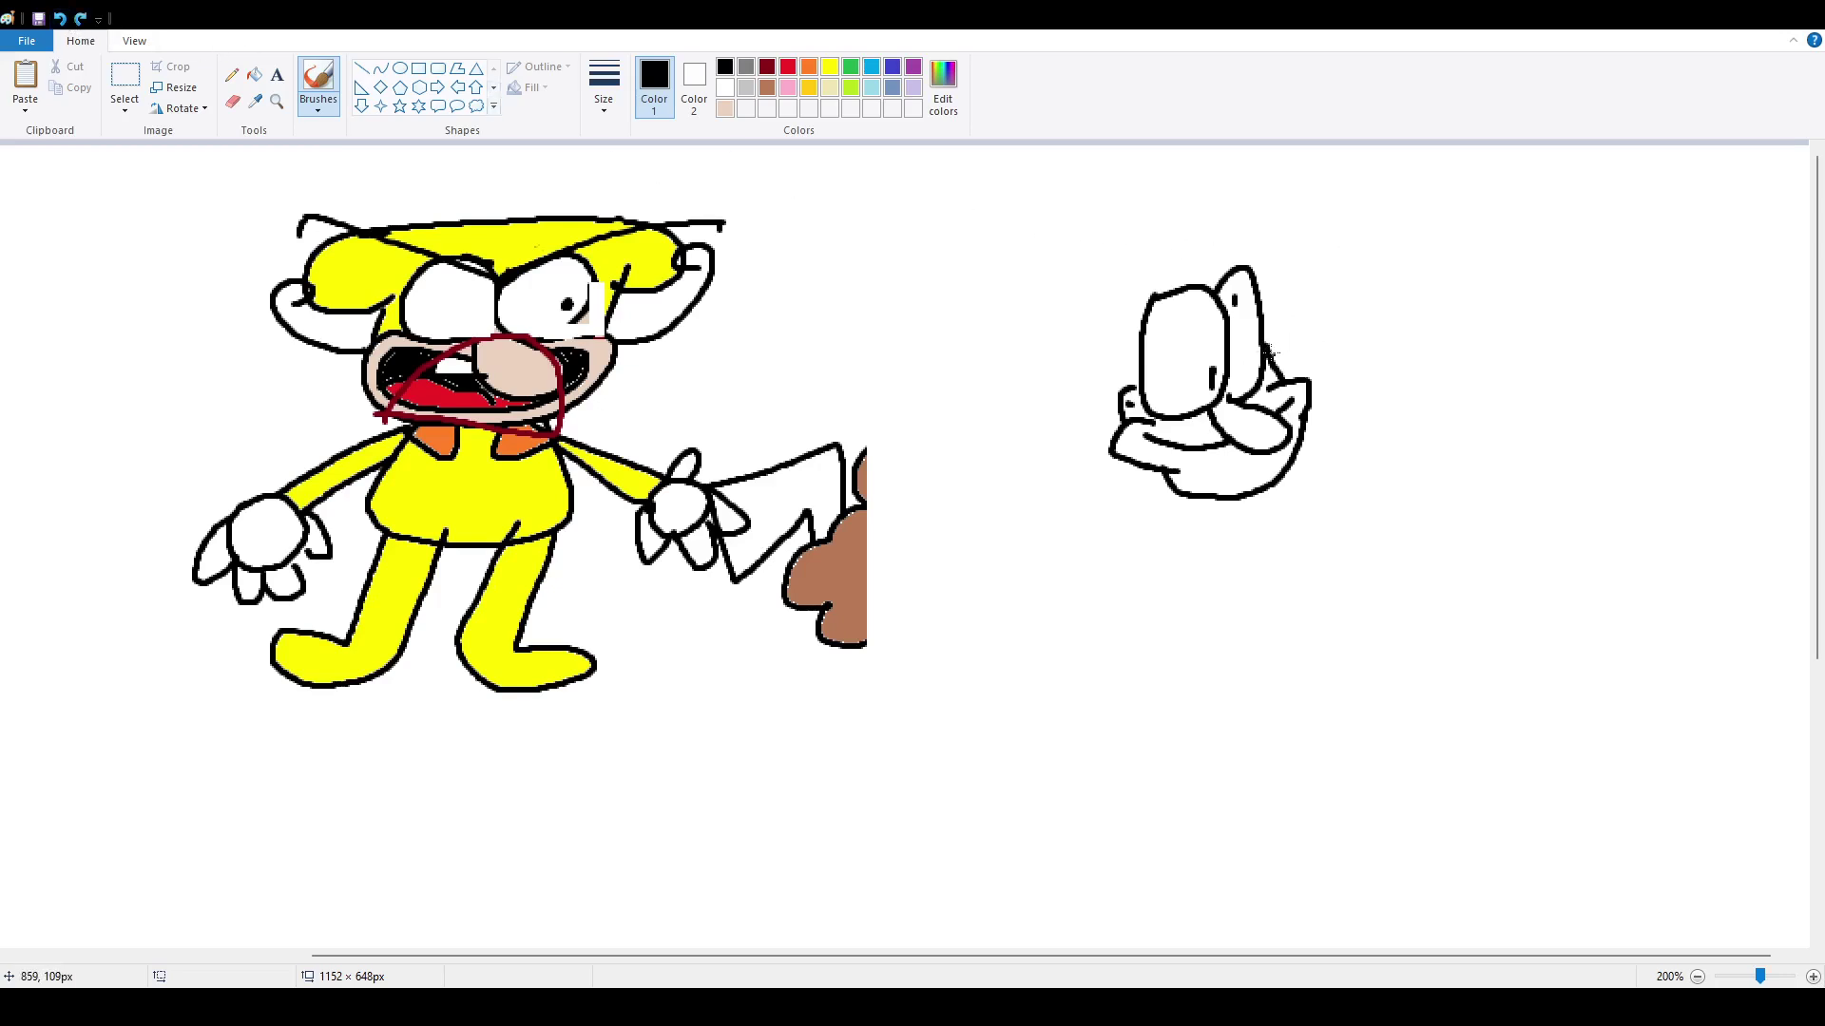
pyautogui.moveTo(1271, 326)
pyautogui.mouseDown()
pyautogui.moveTo(1342, 283)
pyautogui.moveTo(1324, 249)
pyautogui.moveTo(1181, 253)
pyautogui.moveTo(1094, 285)
pyautogui.moveTo(1040, 354)
pyautogui.moveTo(1055, 385)
pyautogui.moveTo(1114, 373)
pyautogui.mouseUp()
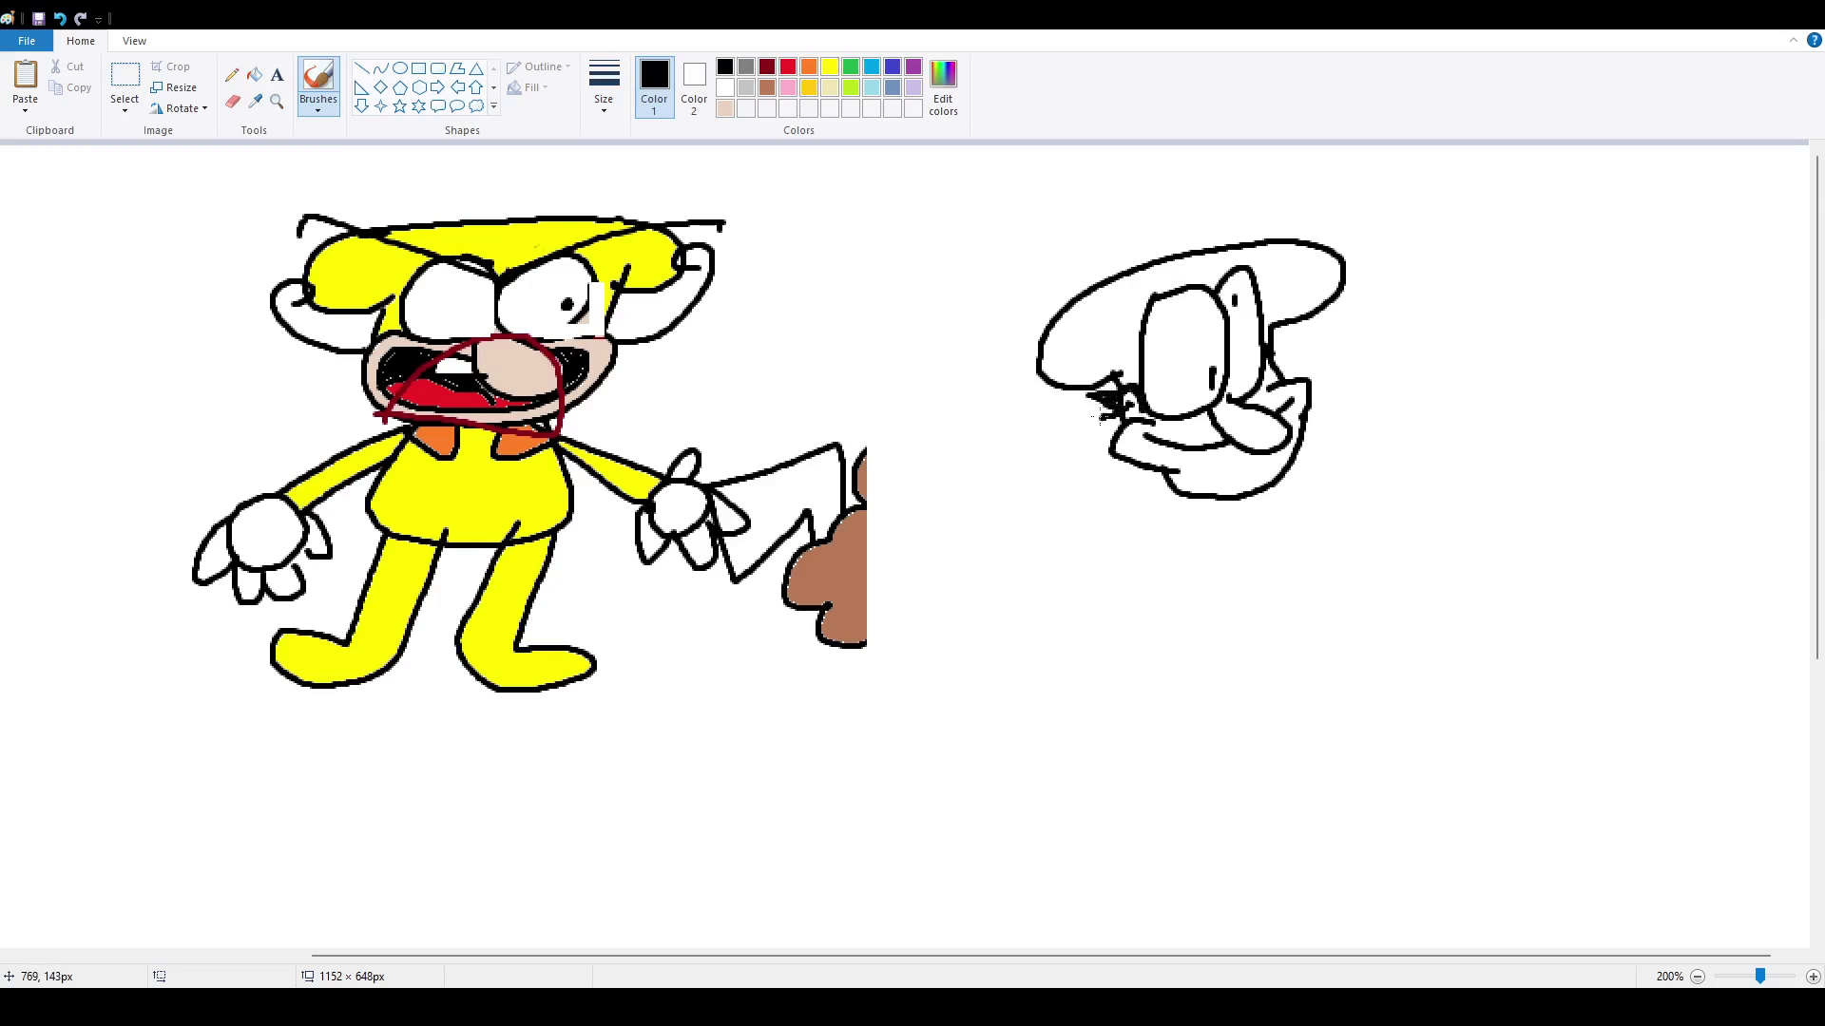
pyautogui.moveTo(1093, 418); pyautogui.dragTo(1114, 418)
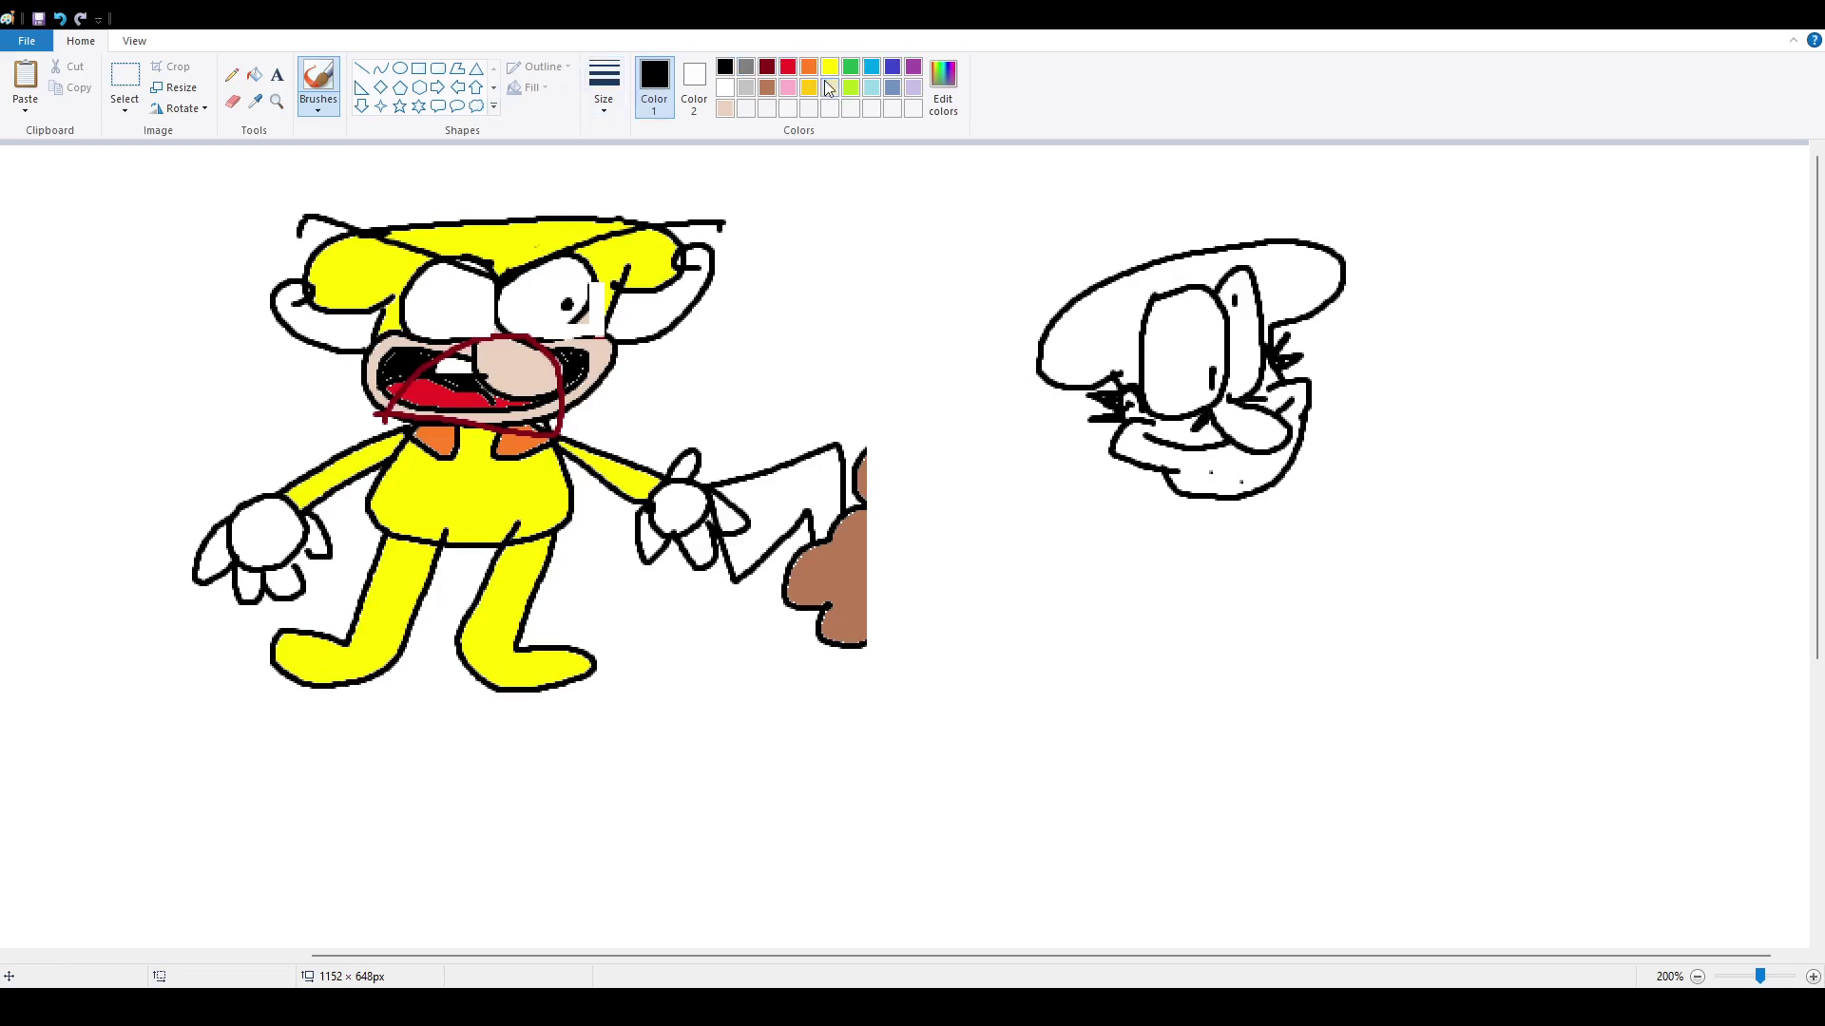
# - Sample the skin tone from the yellow character's nose and fill the chef's face and nose with it
pyautogui.click(251, 102)
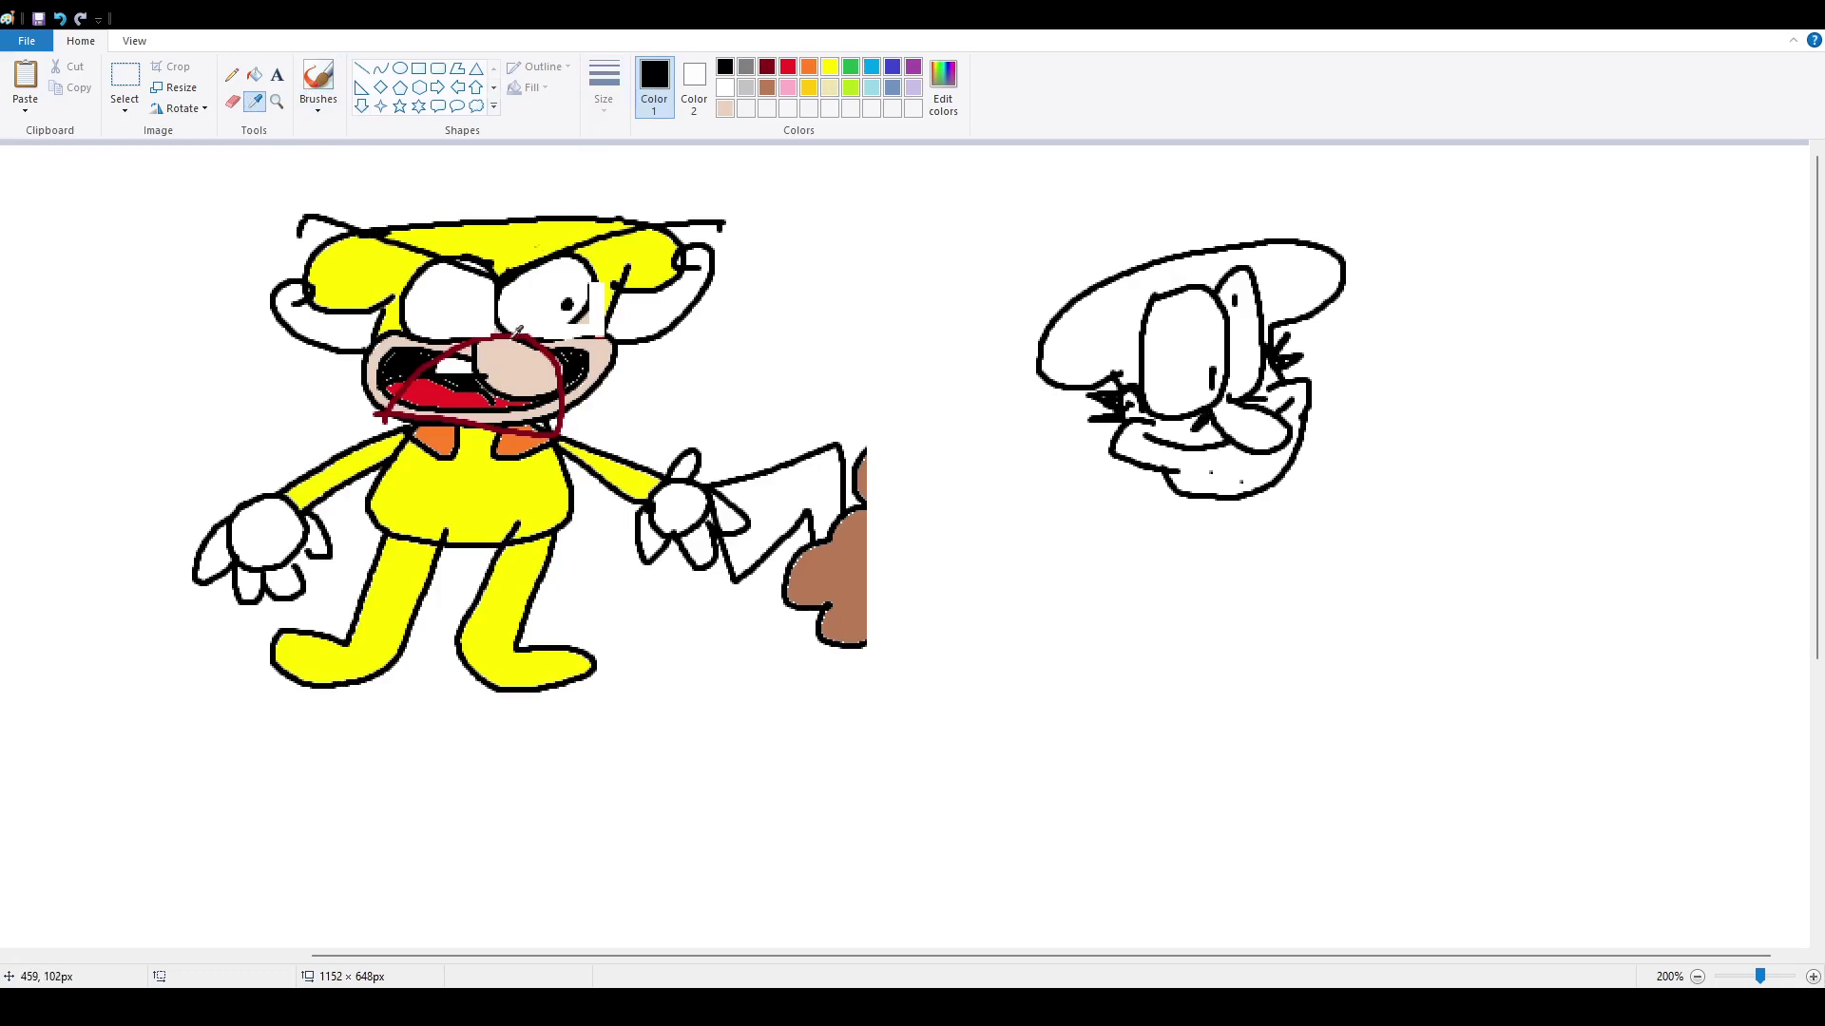
pyautogui.click(510, 347)
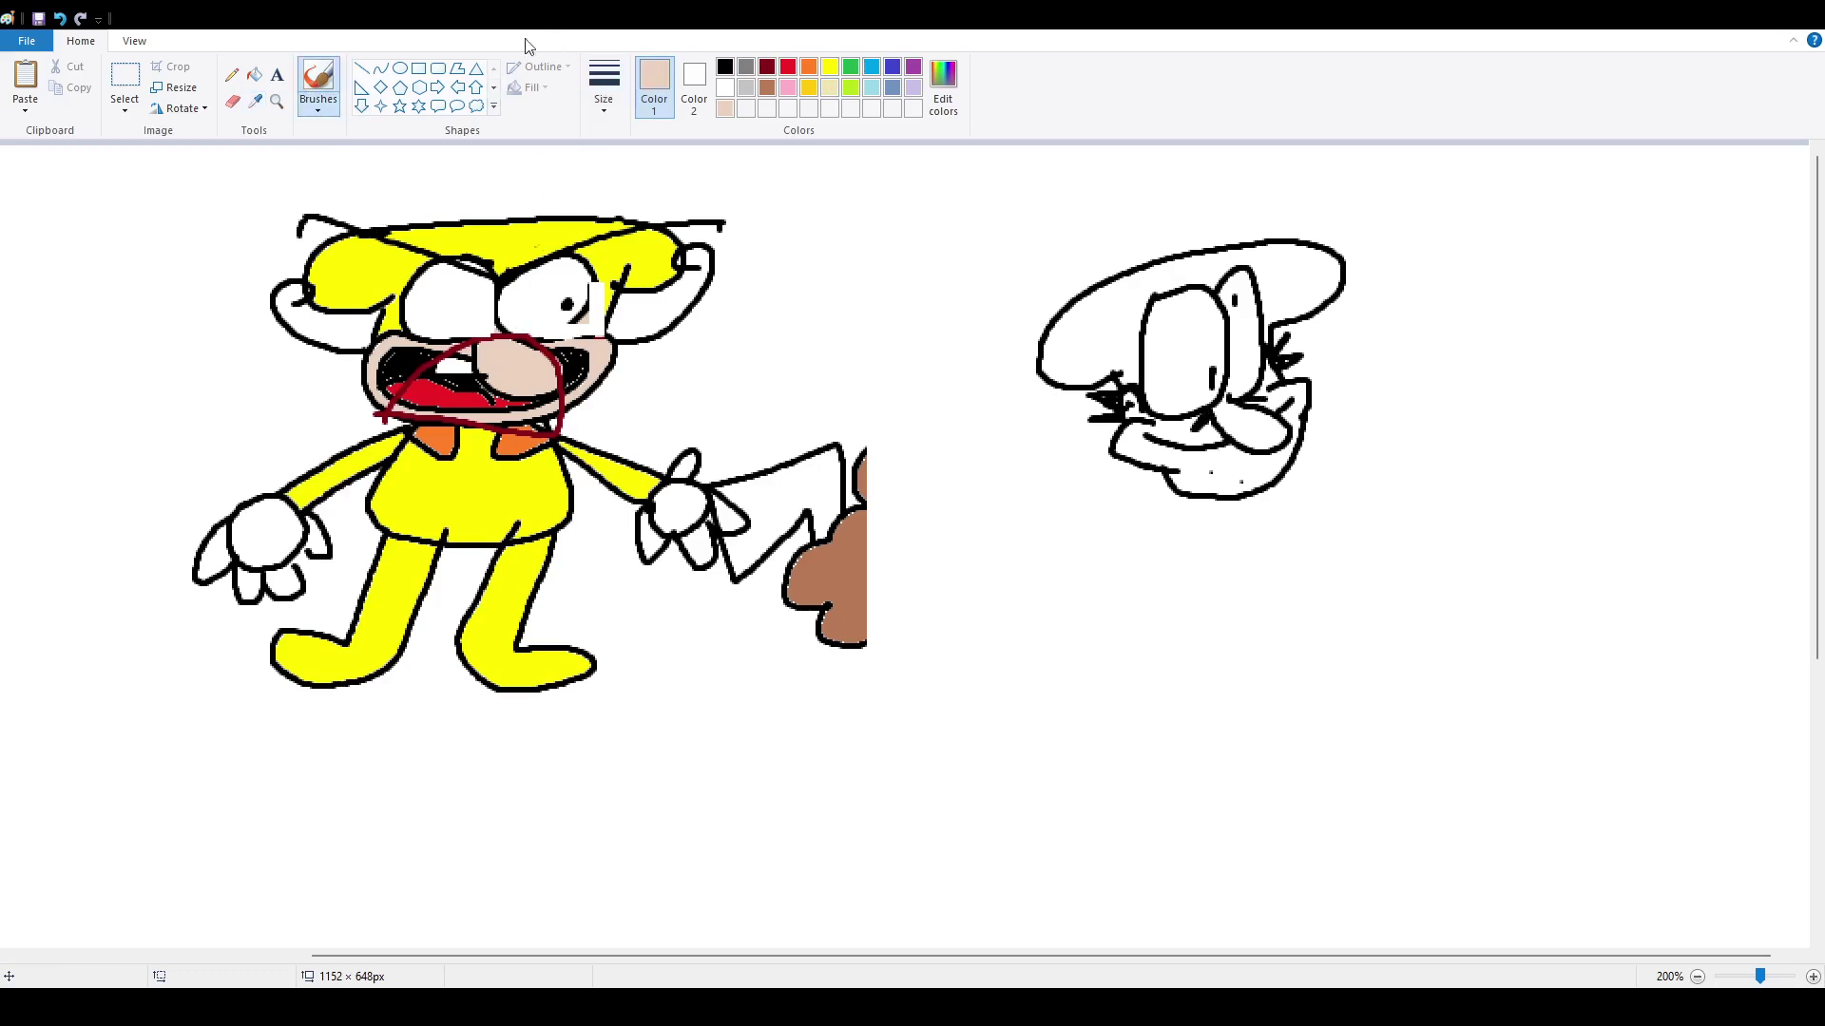
pyautogui.click(254, 74)
pyautogui.click(1175, 422)
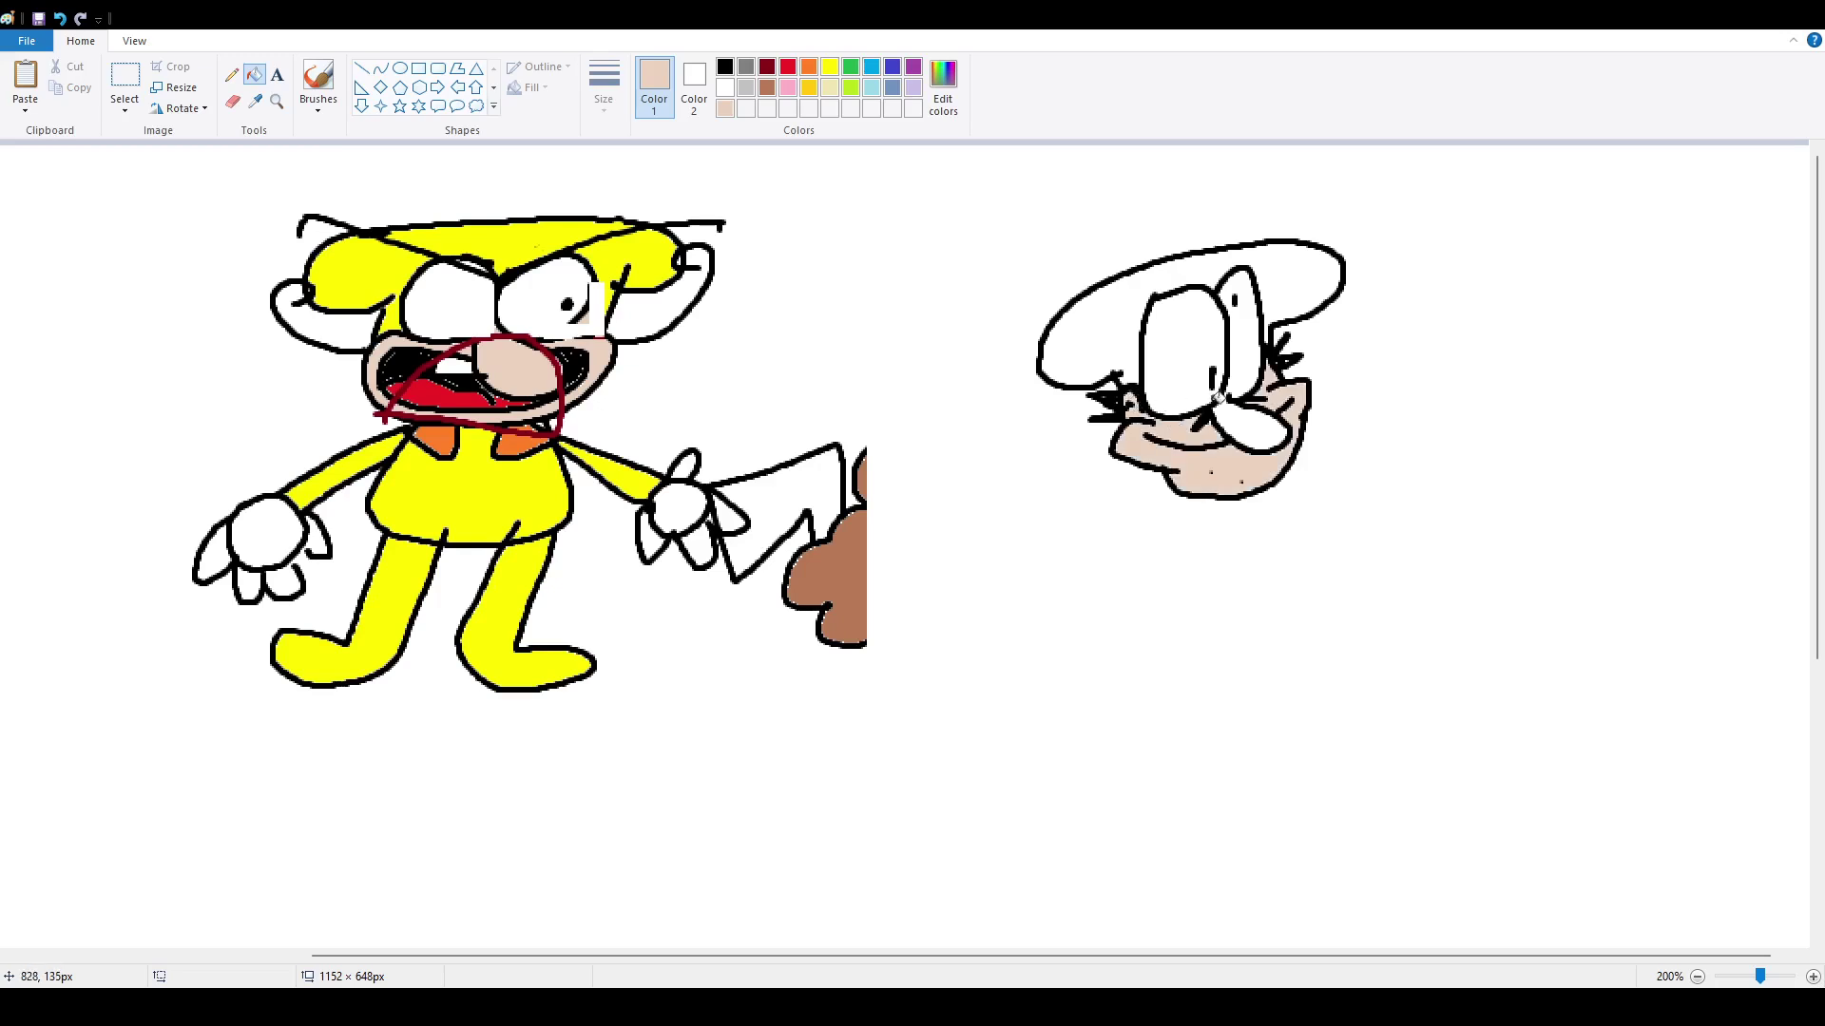
pyautogui.click(1246, 409)
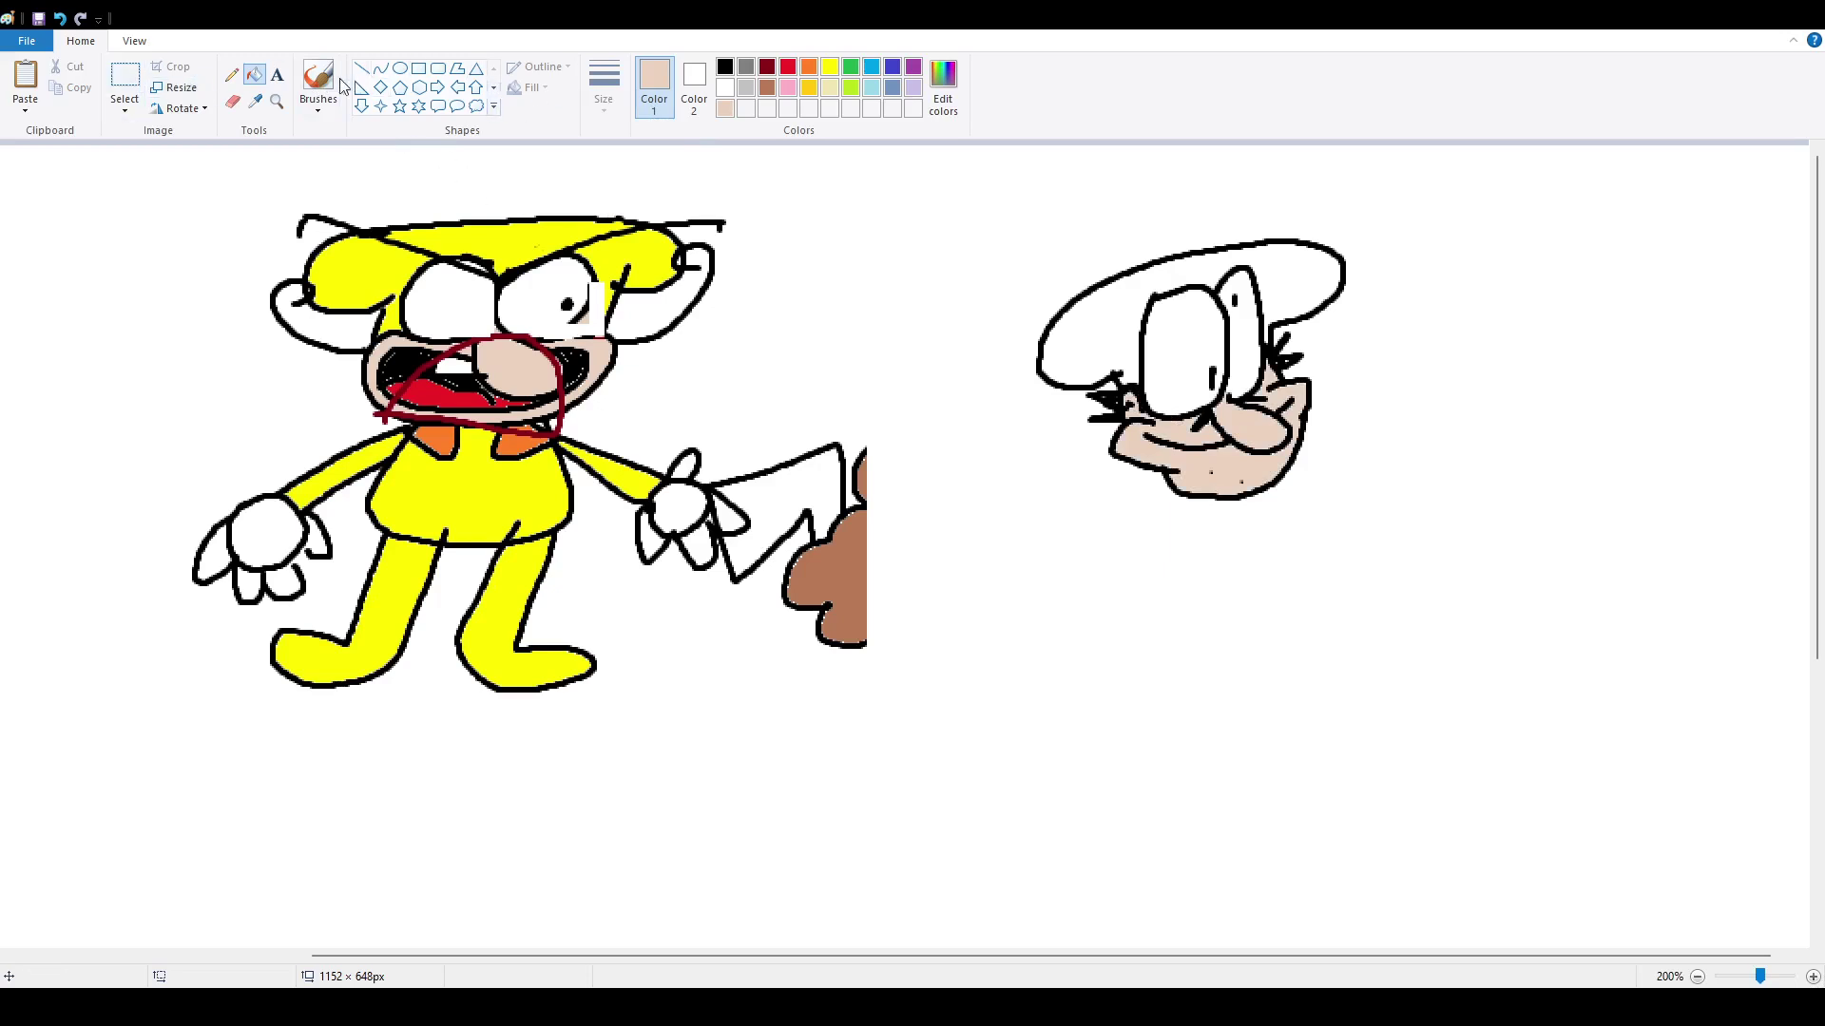
# - Draw the chef's rounded torso in black with the Brush, adding collar points and a dark neck patch under the chin
pyautogui.click(306, 78)
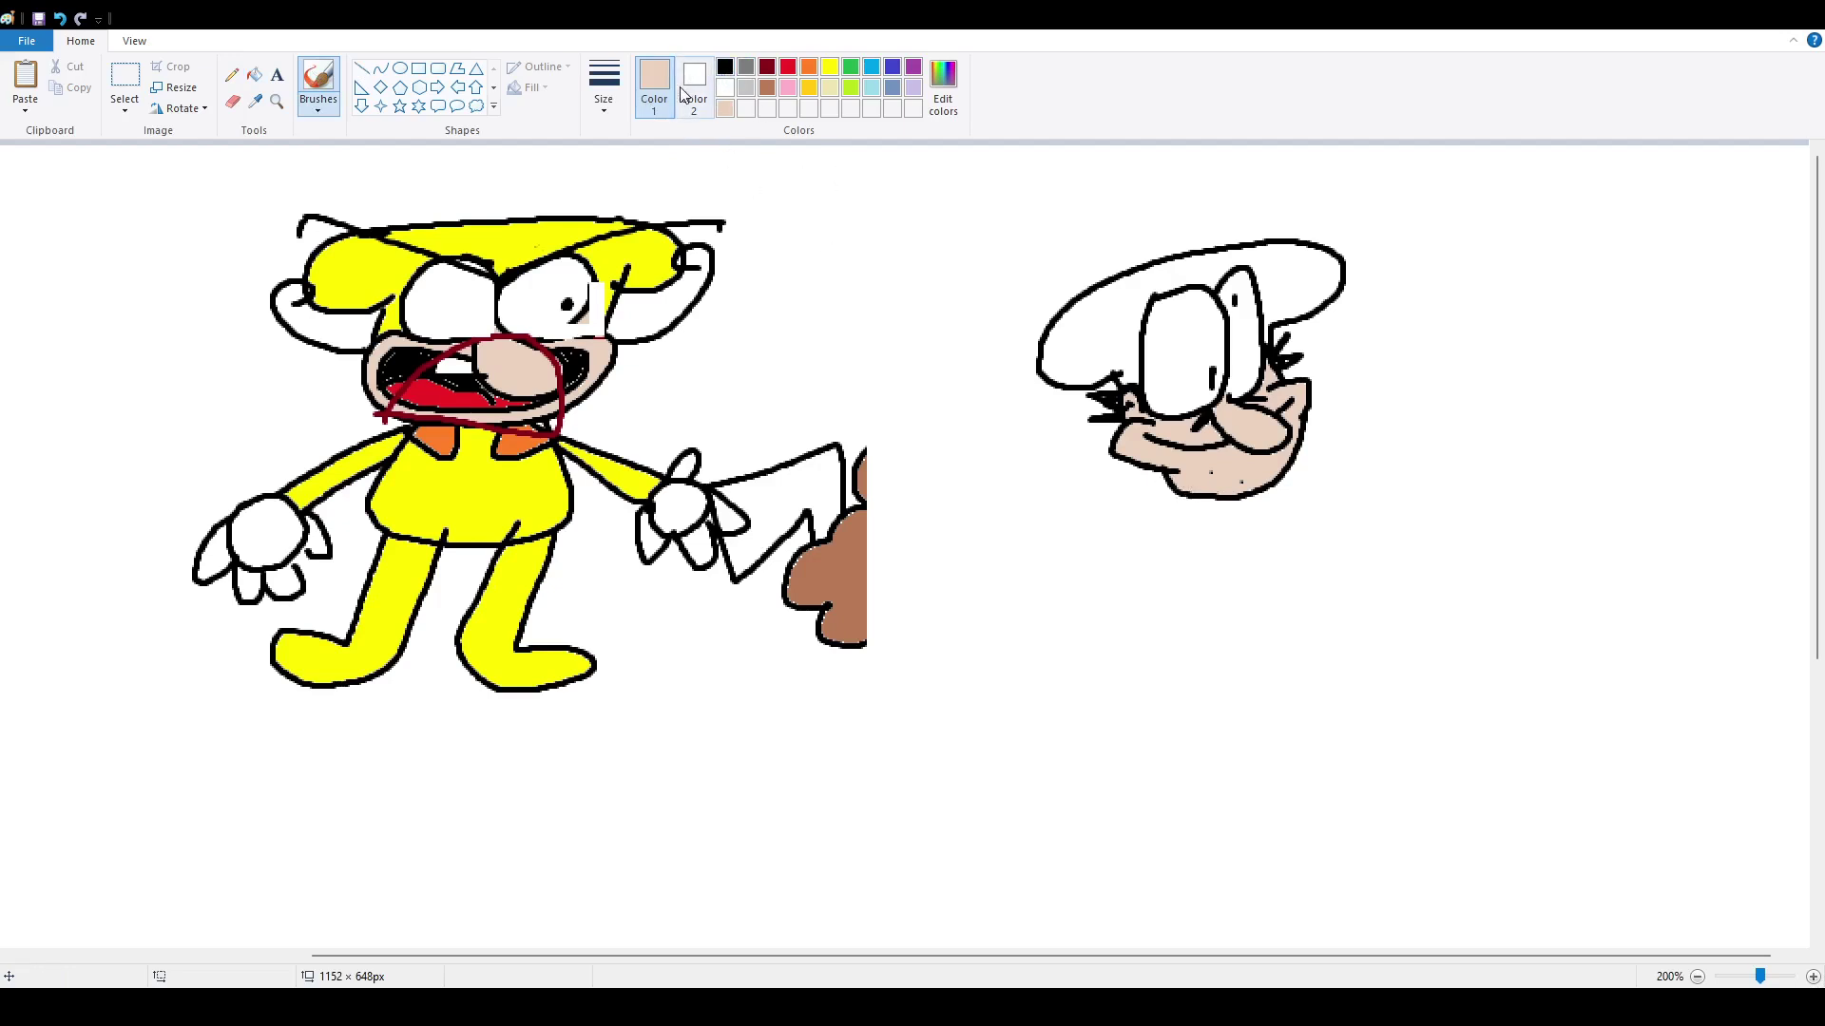
pyautogui.click(767, 66)
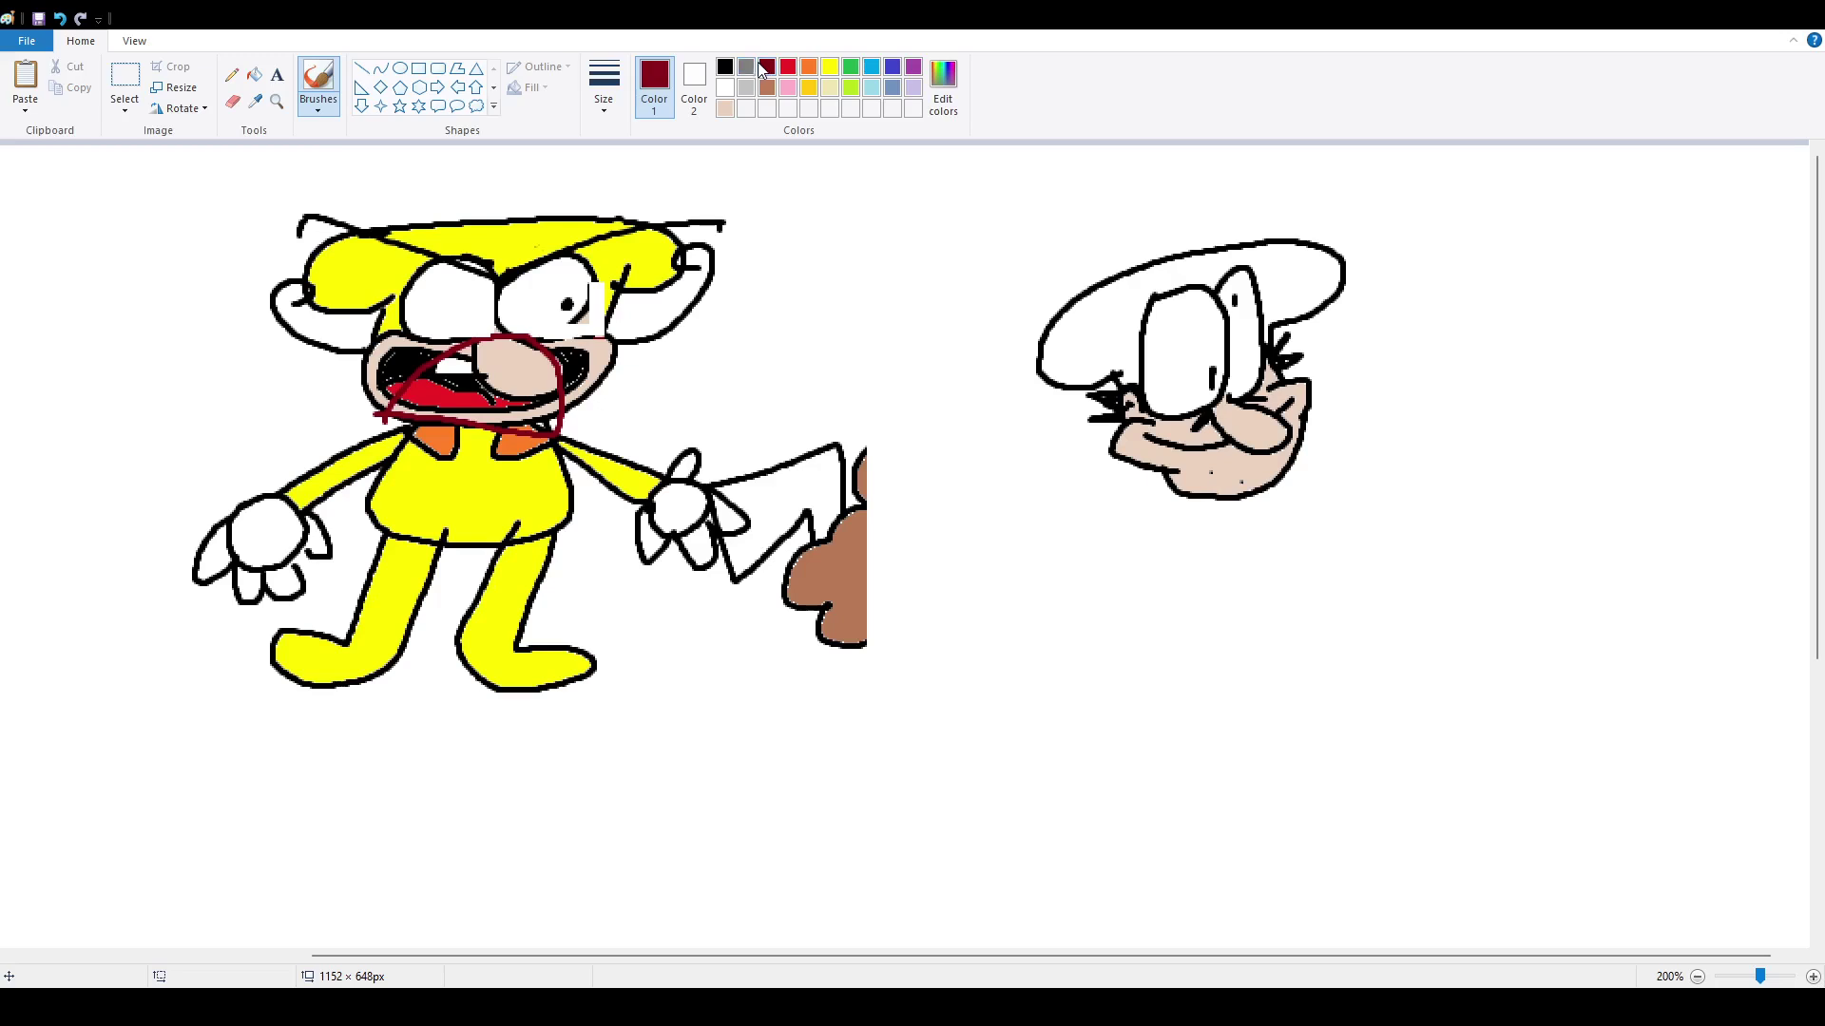
pyautogui.click(745, 67)
pyautogui.click(725, 66)
pyautogui.moveTo(1183, 501)
pyautogui.mouseDown()
pyautogui.moveTo(1149, 608)
pyautogui.moveTo(1209, 644)
pyautogui.mouseUp()
pyautogui.moveTo(1319, 568)
pyautogui.mouseDown()
pyautogui.moveTo(1282, 488)
pyautogui.moveTo(1241, 498)
pyautogui.mouseUp()
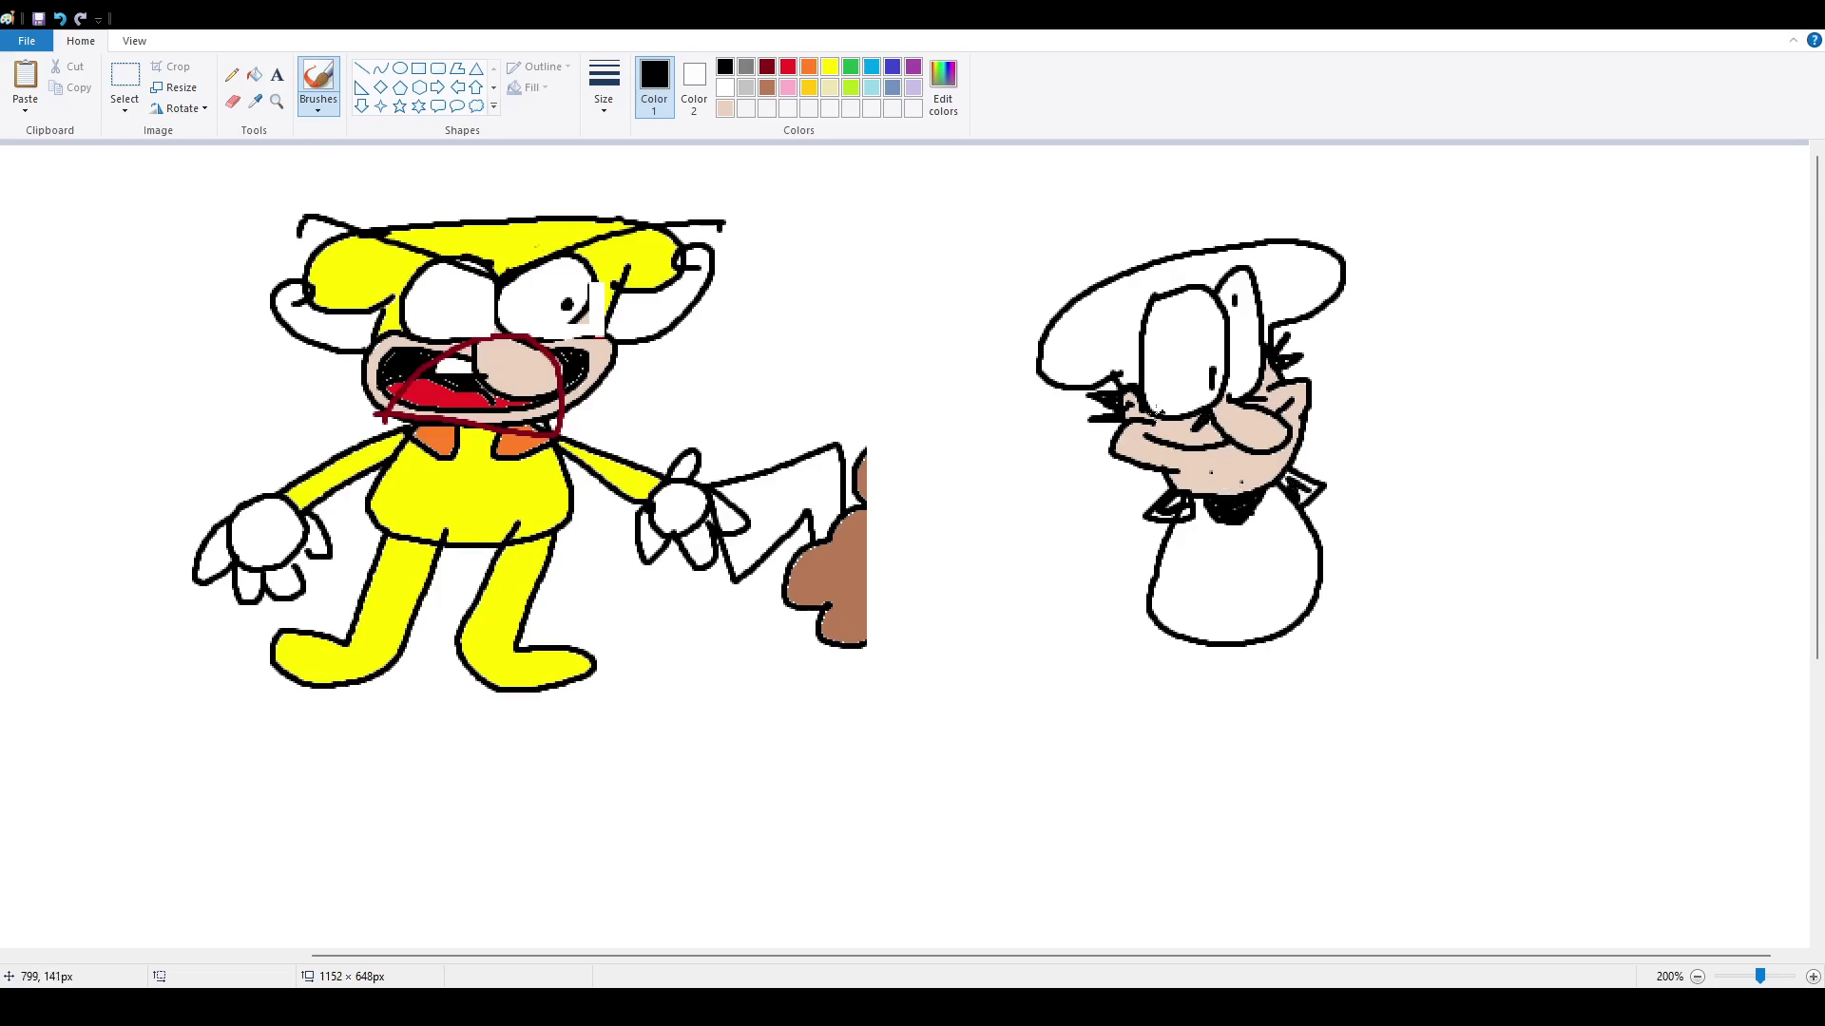
# - Draw the chef's lower body, thin stick legs with feet, and two arms ending in large hands
pyautogui.moveTo(1136, 548)
pyautogui.mouseDown()
pyautogui.moveTo(1097, 613)
pyautogui.moveTo(1200, 690)
pyautogui.moveTo(1307, 632)
pyautogui.moveTo(1317, 603)
pyautogui.moveTo(1273, 755)
pyautogui.moveTo(1359, 734)
pyautogui.mouseUp()
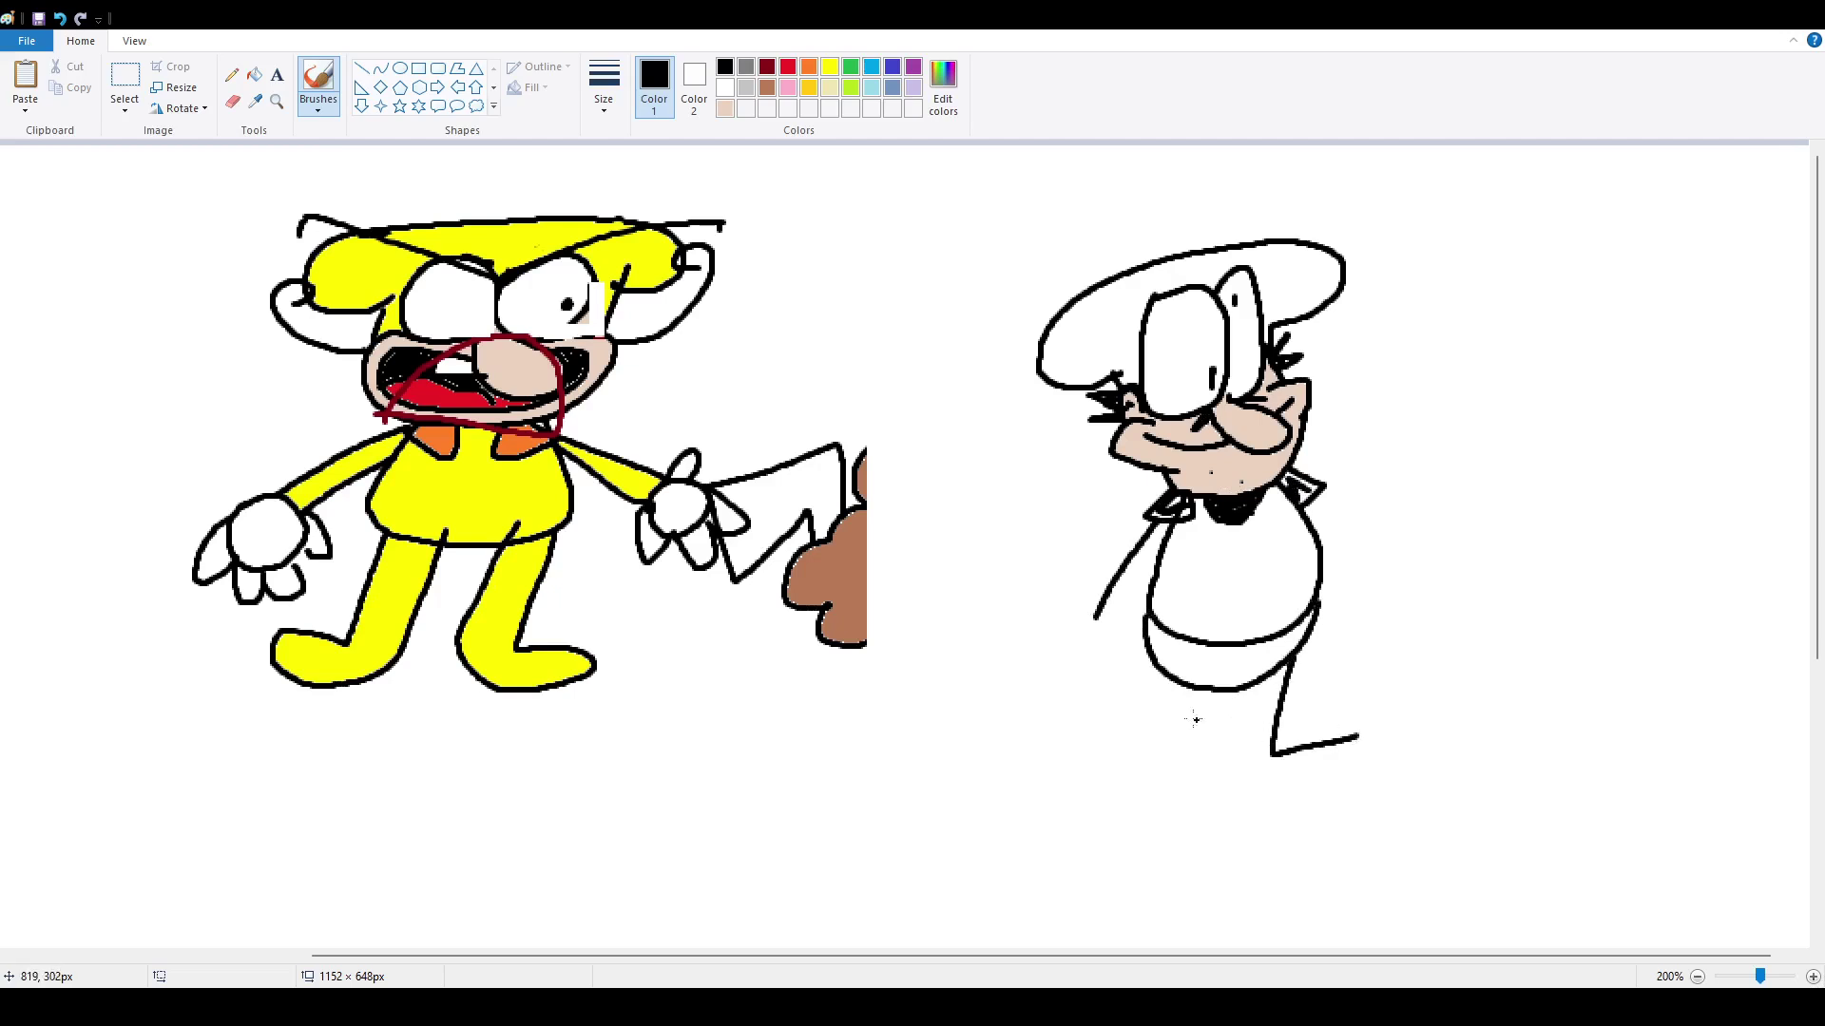
pyautogui.moveTo(1170, 672); pyautogui.dragTo(1129, 750)
pyautogui.moveTo(1334, 503)
pyautogui.mouseDown()
pyautogui.moveTo(1416, 563)
pyautogui.moveTo(1356, 650)
pyautogui.moveTo(1323, 622)
pyautogui.mouseUp()
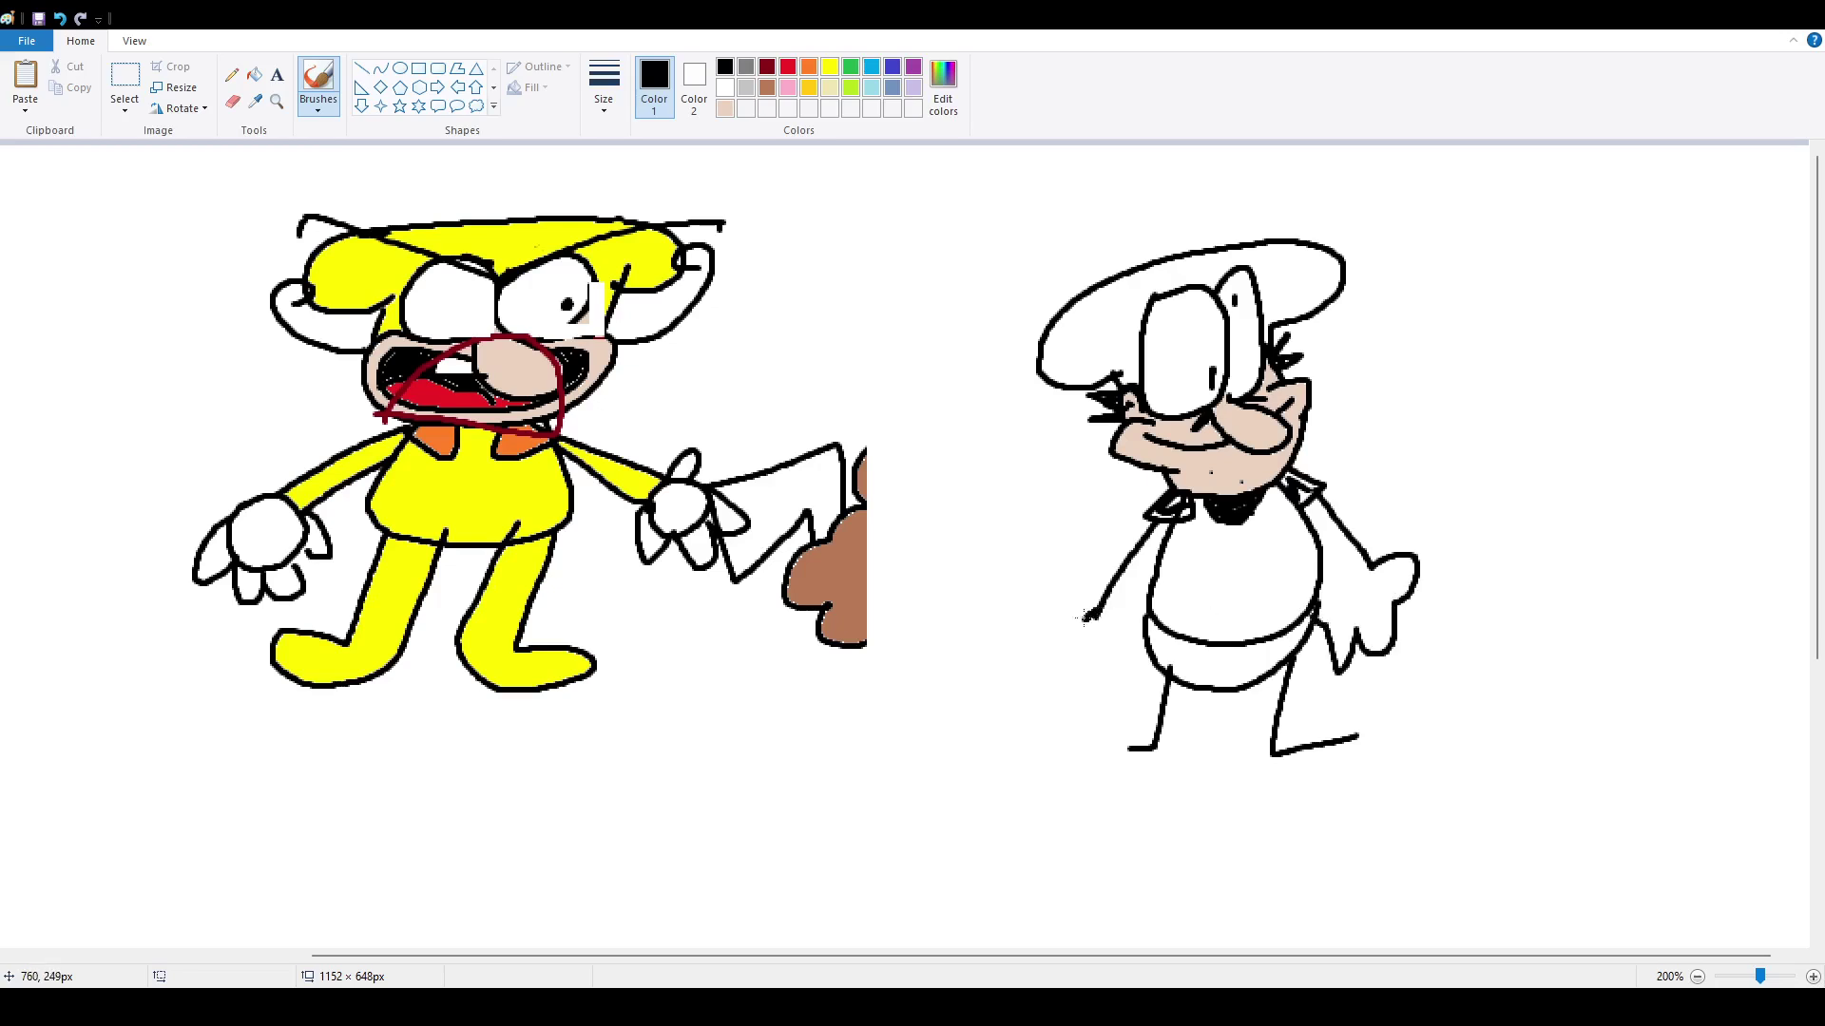
pyautogui.moveTo(1083, 617)
pyautogui.mouseDown()
pyautogui.moveTo(1125, 671)
pyautogui.moveTo(1167, 656)
pyautogui.mouseUp()
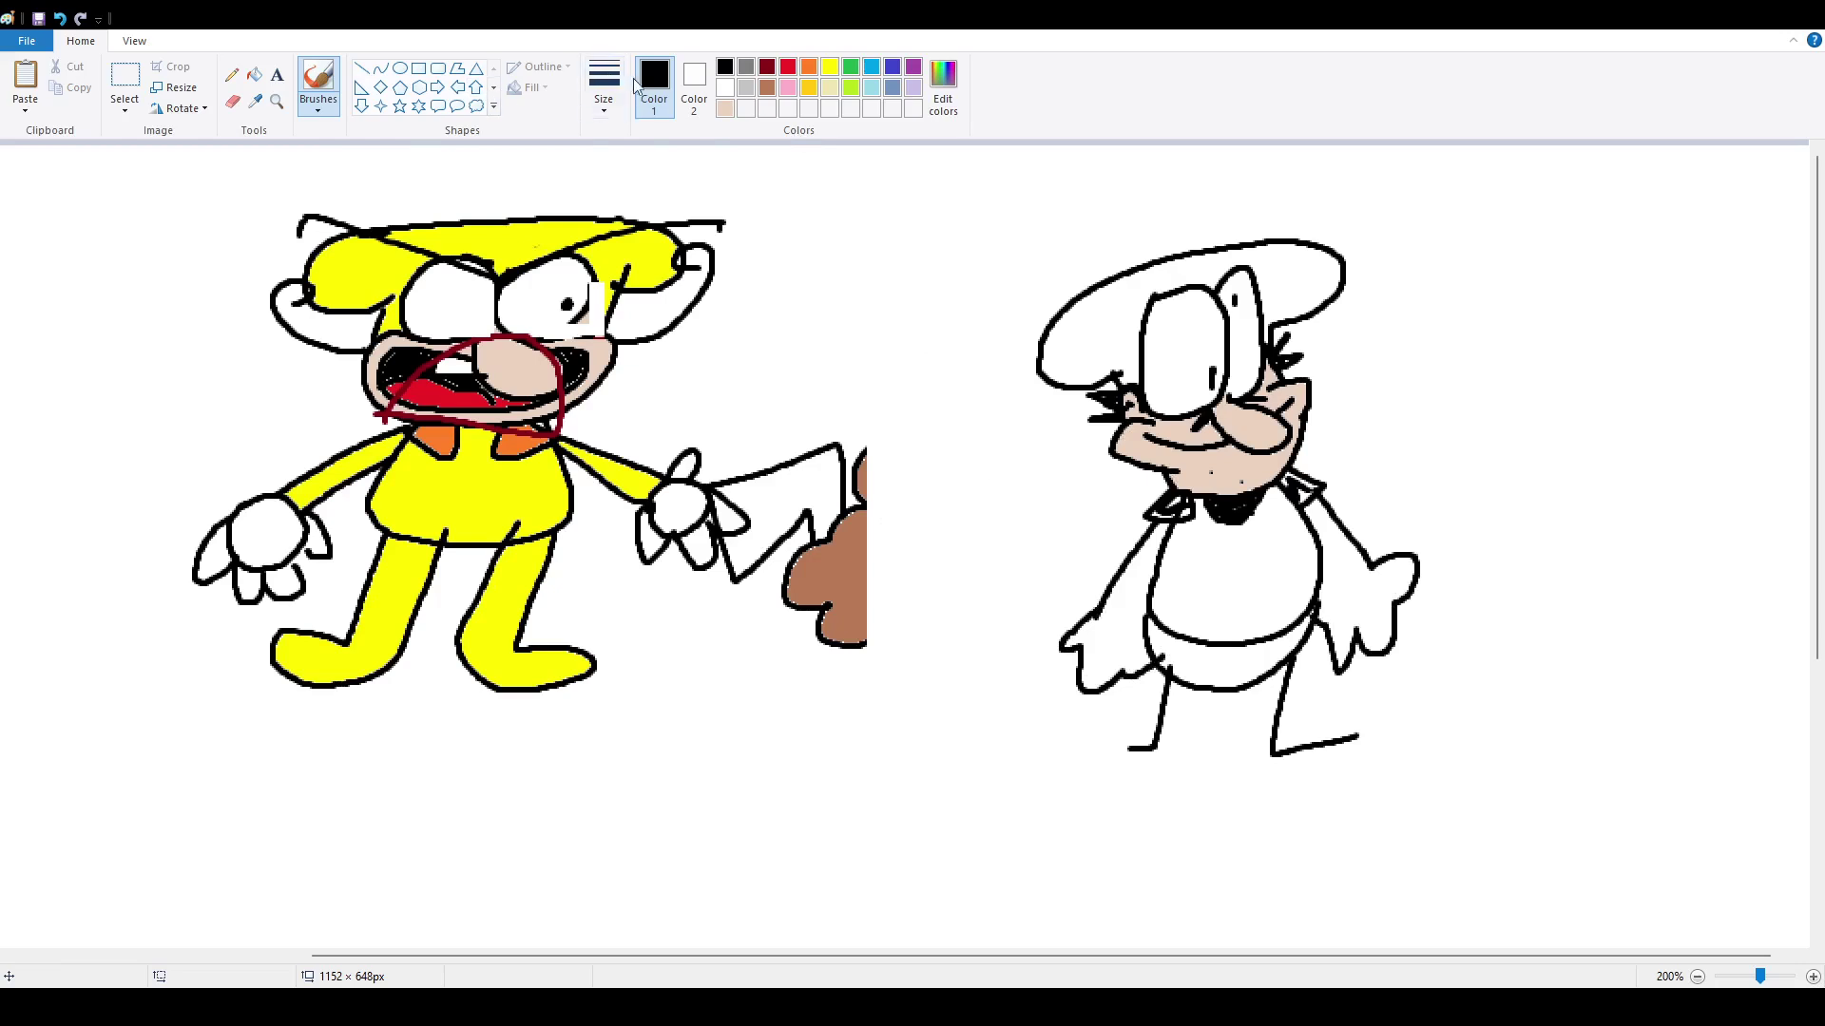
# - Fill both of the chef's arms and hands with the skin tone
pyautogui.click(254, 75)
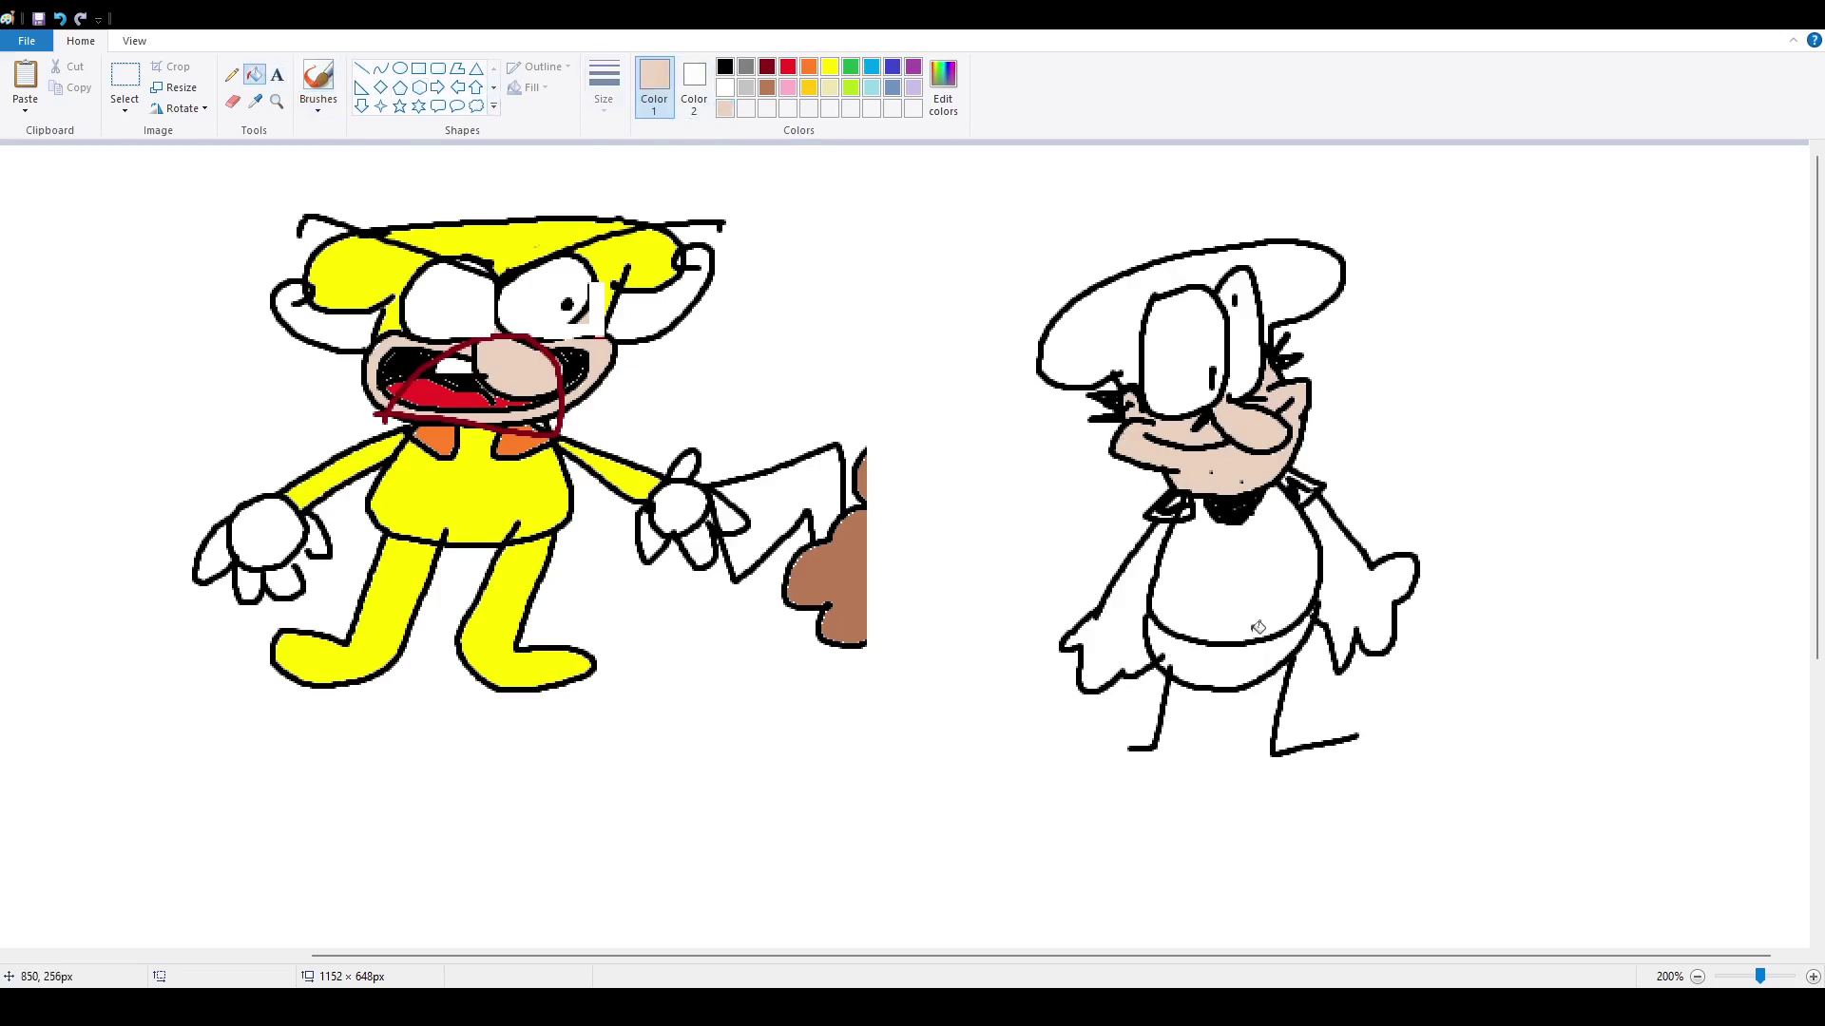
pyautogui.click(1139, 599)
pyautogui.click(1334, 551)
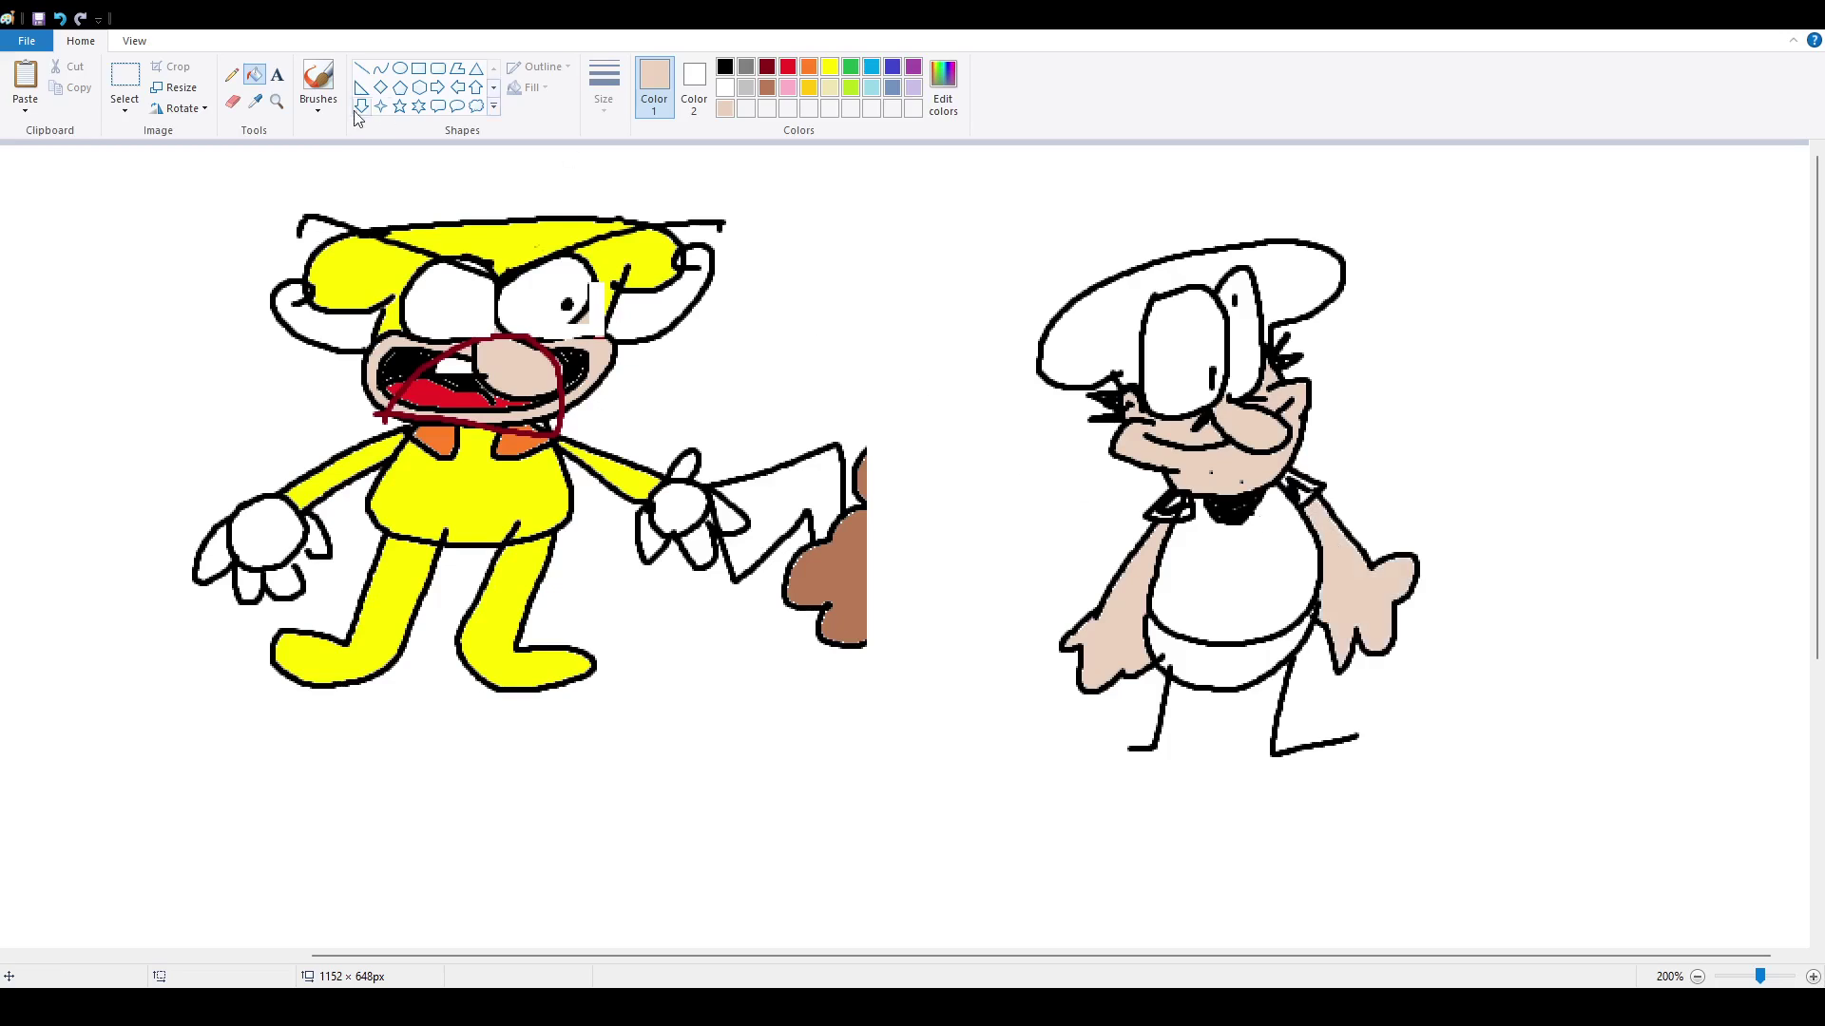
# - Move the chef slightly right and up, and shift the yellow character right and down
pyautogui.click(124, 80)
pyautogui.moveTo(953, 211); pyautogui.dragTo(1575, 861)
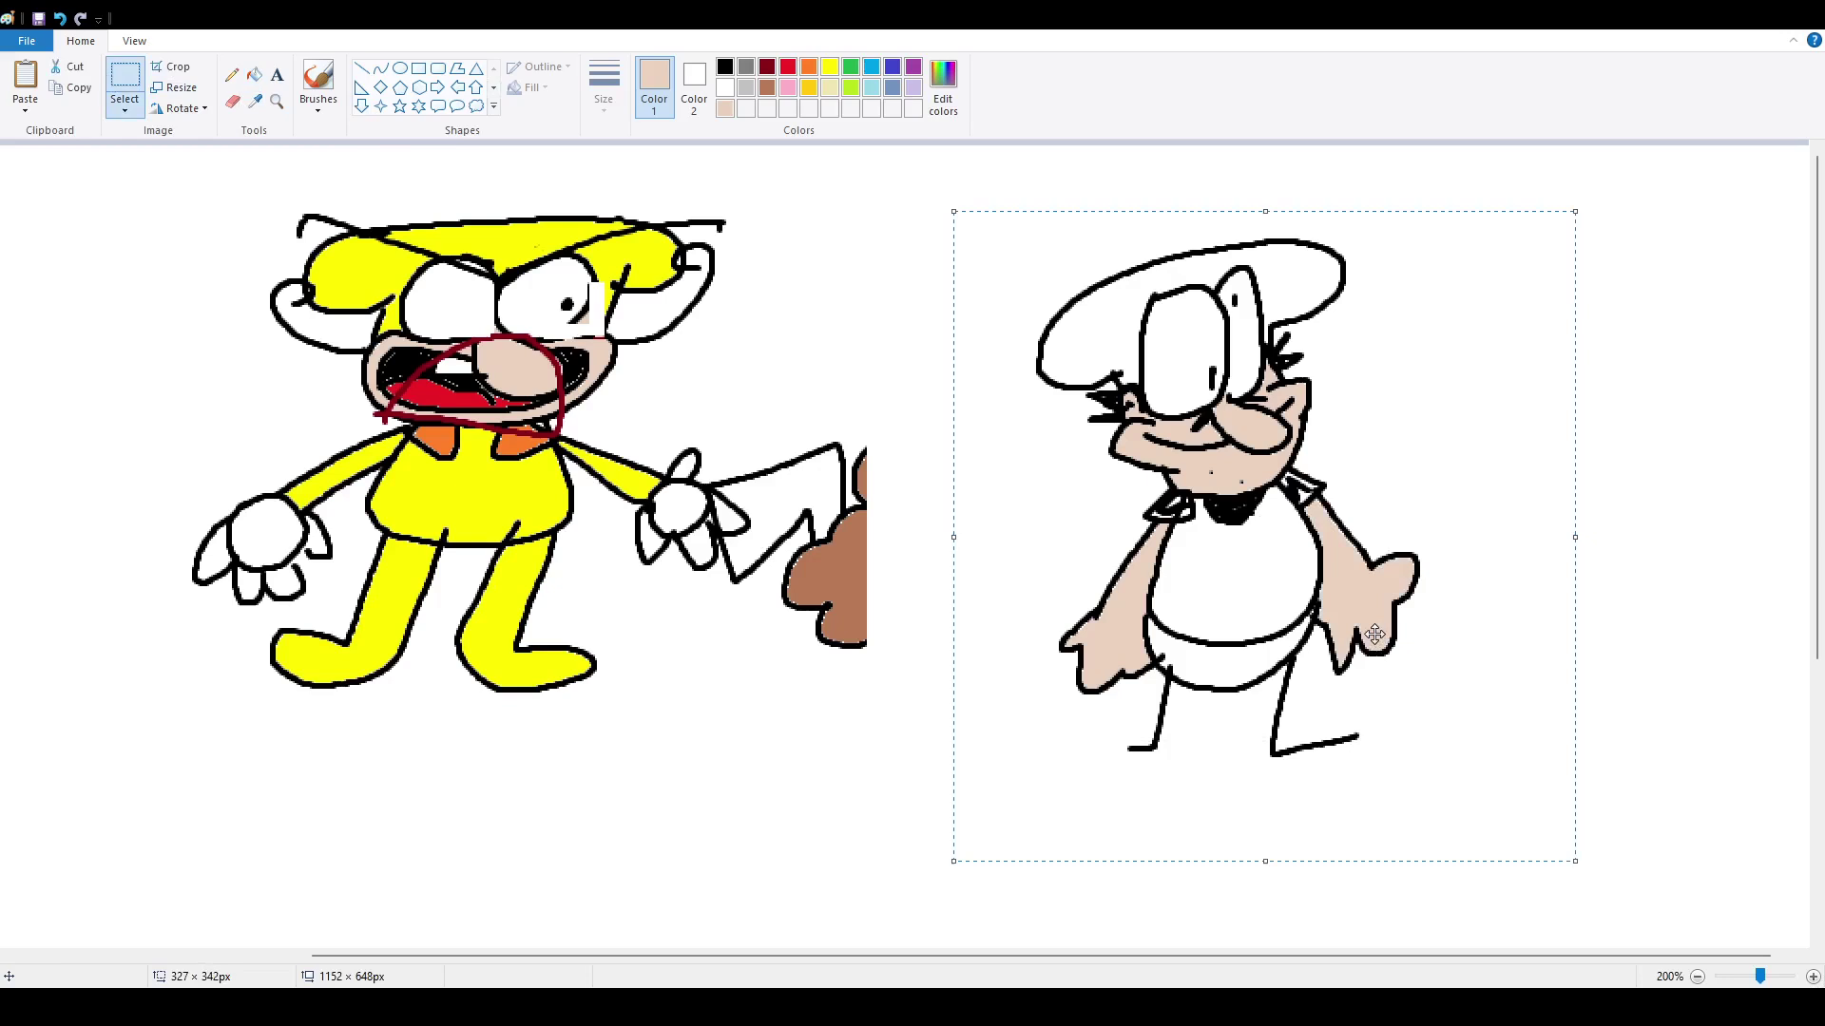
pyautogui.moveTo(1311, 513); pyautogui.dragTo(1415, 494)
pyautogui.moveTo(143, 181); pyautogui.dragTo(929, 776)
pyautogui.moveTo(659, 540); pyautogui.dragTo(721, 569)
# - Select the chef's head, flip it horizontally and slide it back into place over the torso
pyautogui.moveTo(1057, 203); pyautogui.dragTo(1605, 823)
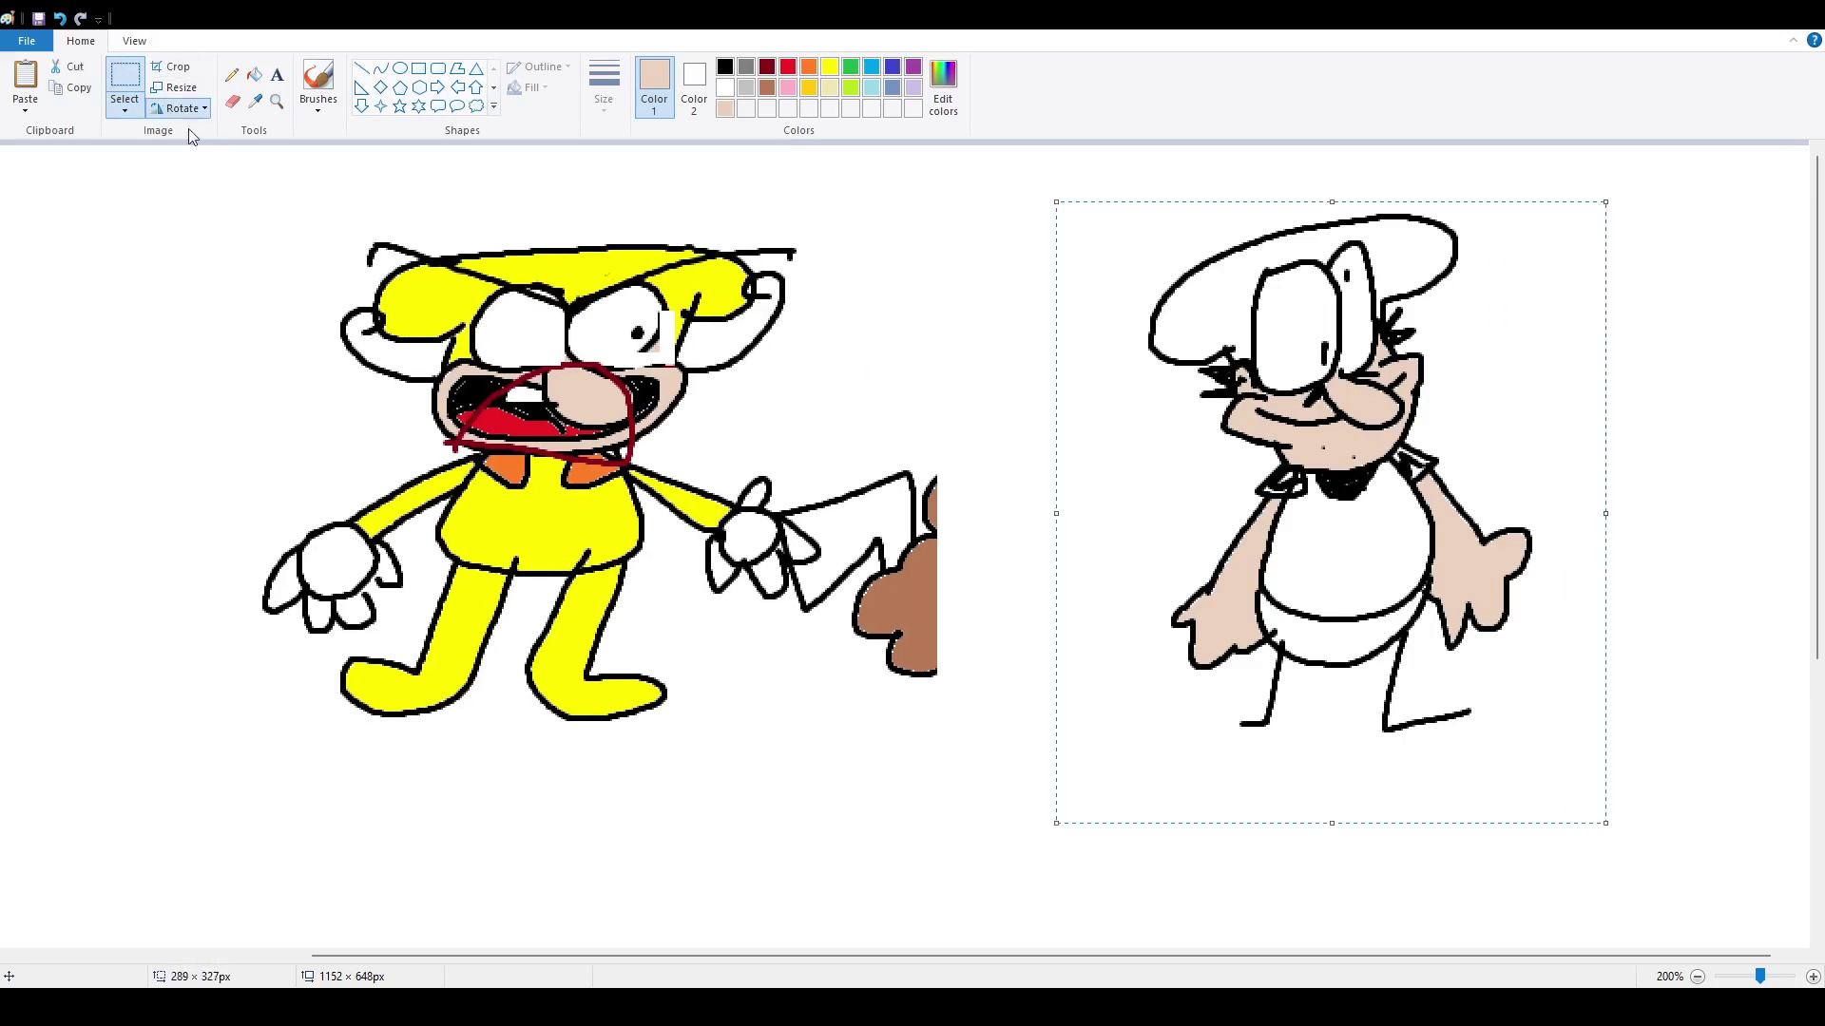
pyautogui.click(974, 216)
pyautogui.moveTo(1072, 178); pyautogui.dragTo(1514, 493)
pyautogui.click(166, 112)
pyautogui.click(252, 218)
pyautogui.moveTo(1199, 366); pyautogui.dragTo(1321, 366)
pyautogui.click(1046, 341)
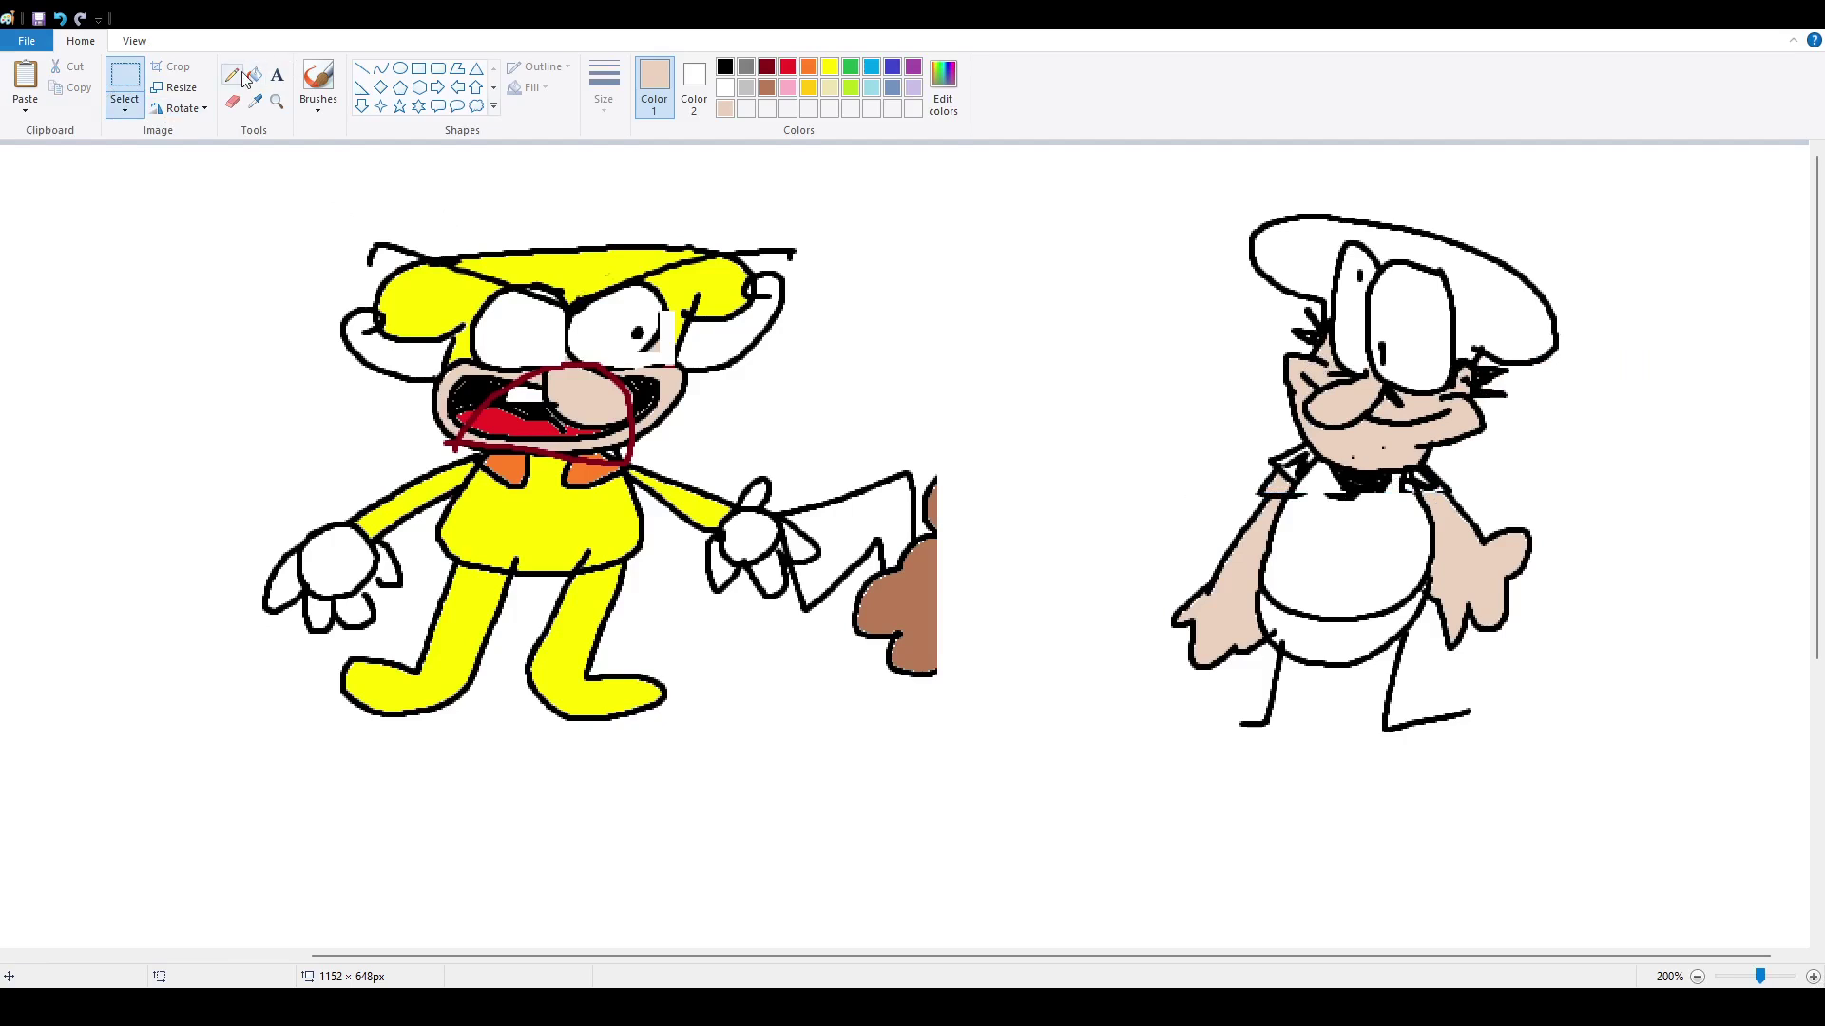
# - Draw two black pointed peaks over the chef's hat and curved black strokes beside the nose with the brush
pyautogui.click(318, 80)
pyautogui.click(724, 68)
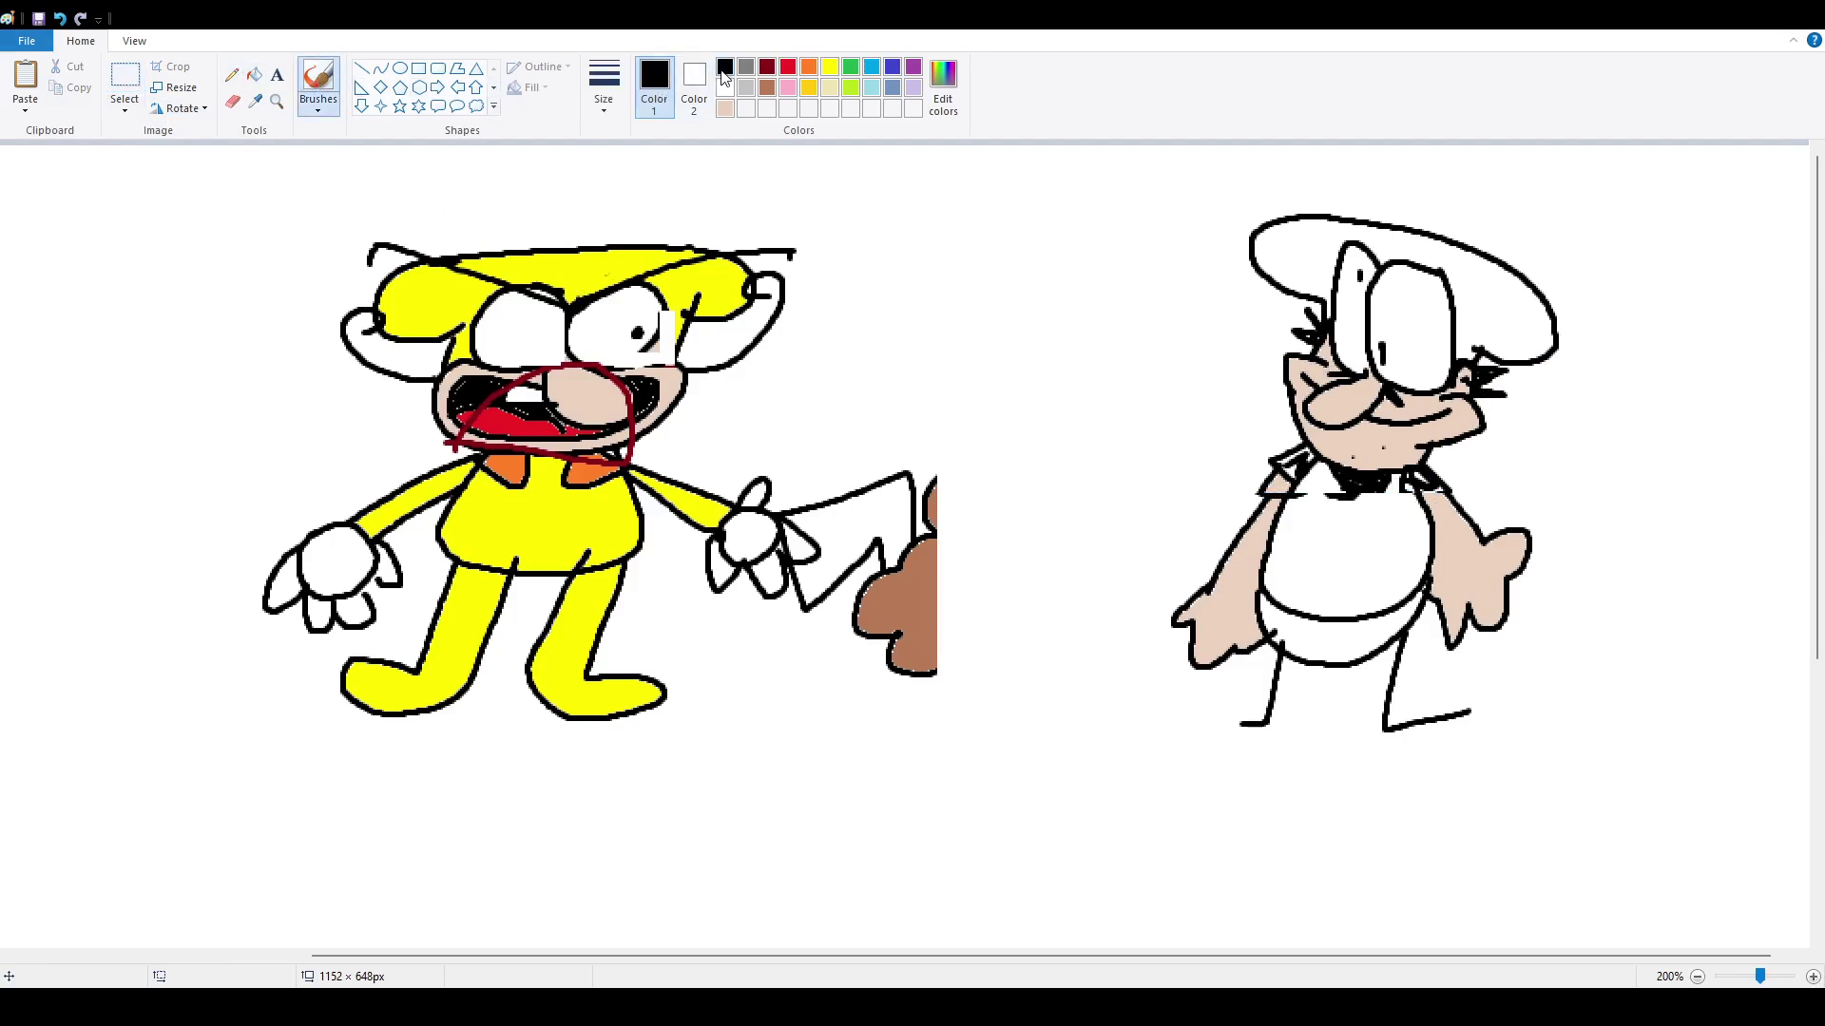
pyautogui.moveTo(1279, 258)
pyautogui.mouseDown()
pyautogui.moveTo(1334, 194)
pyautogui.moveTo(1361, 202)
pyautogui.moveTo(1380, 276)
pyautogui.moveTo(1467, 228)
pyautogui.moveTo(1464, 290)
pyautogui.mouseUp()
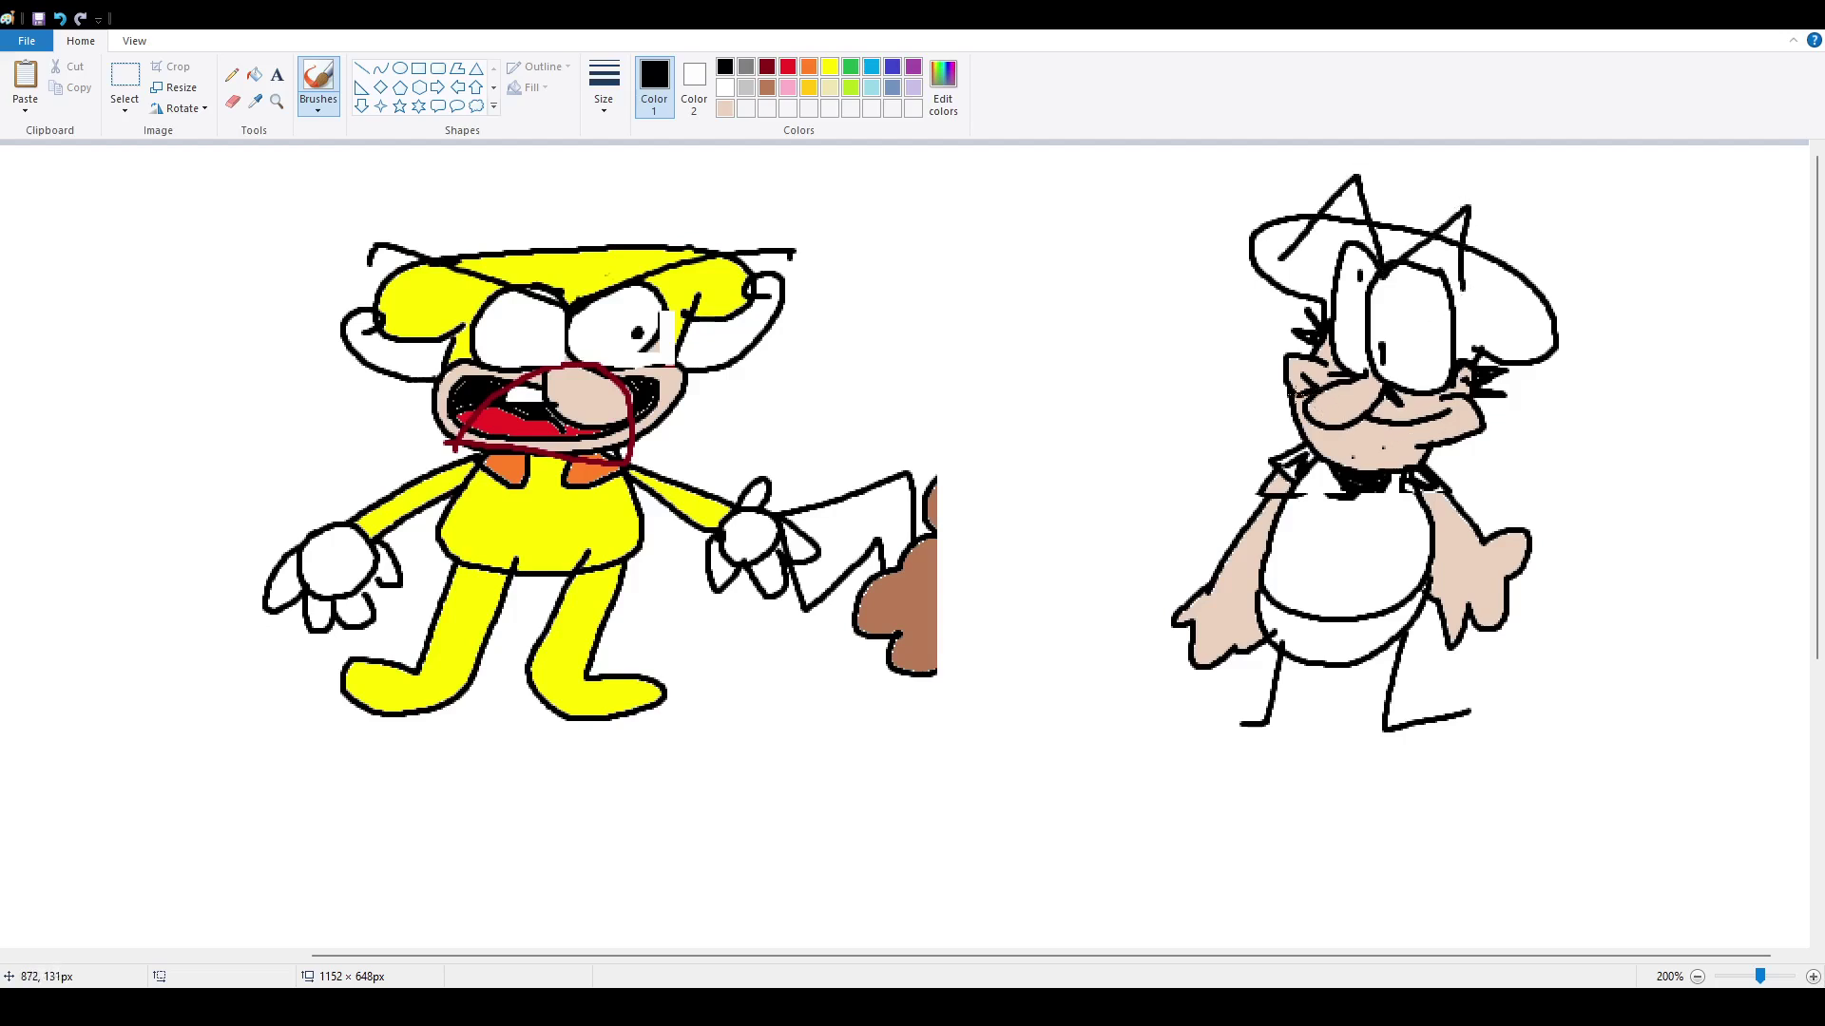
pyautogui.moveTo(1369, 408); pyautogui.dragTo(1457, 433)
# - Select the whole chef and shift him slightly left and up
pyautogui.click(124, 76)
pyautogui.moveTo(1079, 147); pyautogui.dragTo(1612, 778)
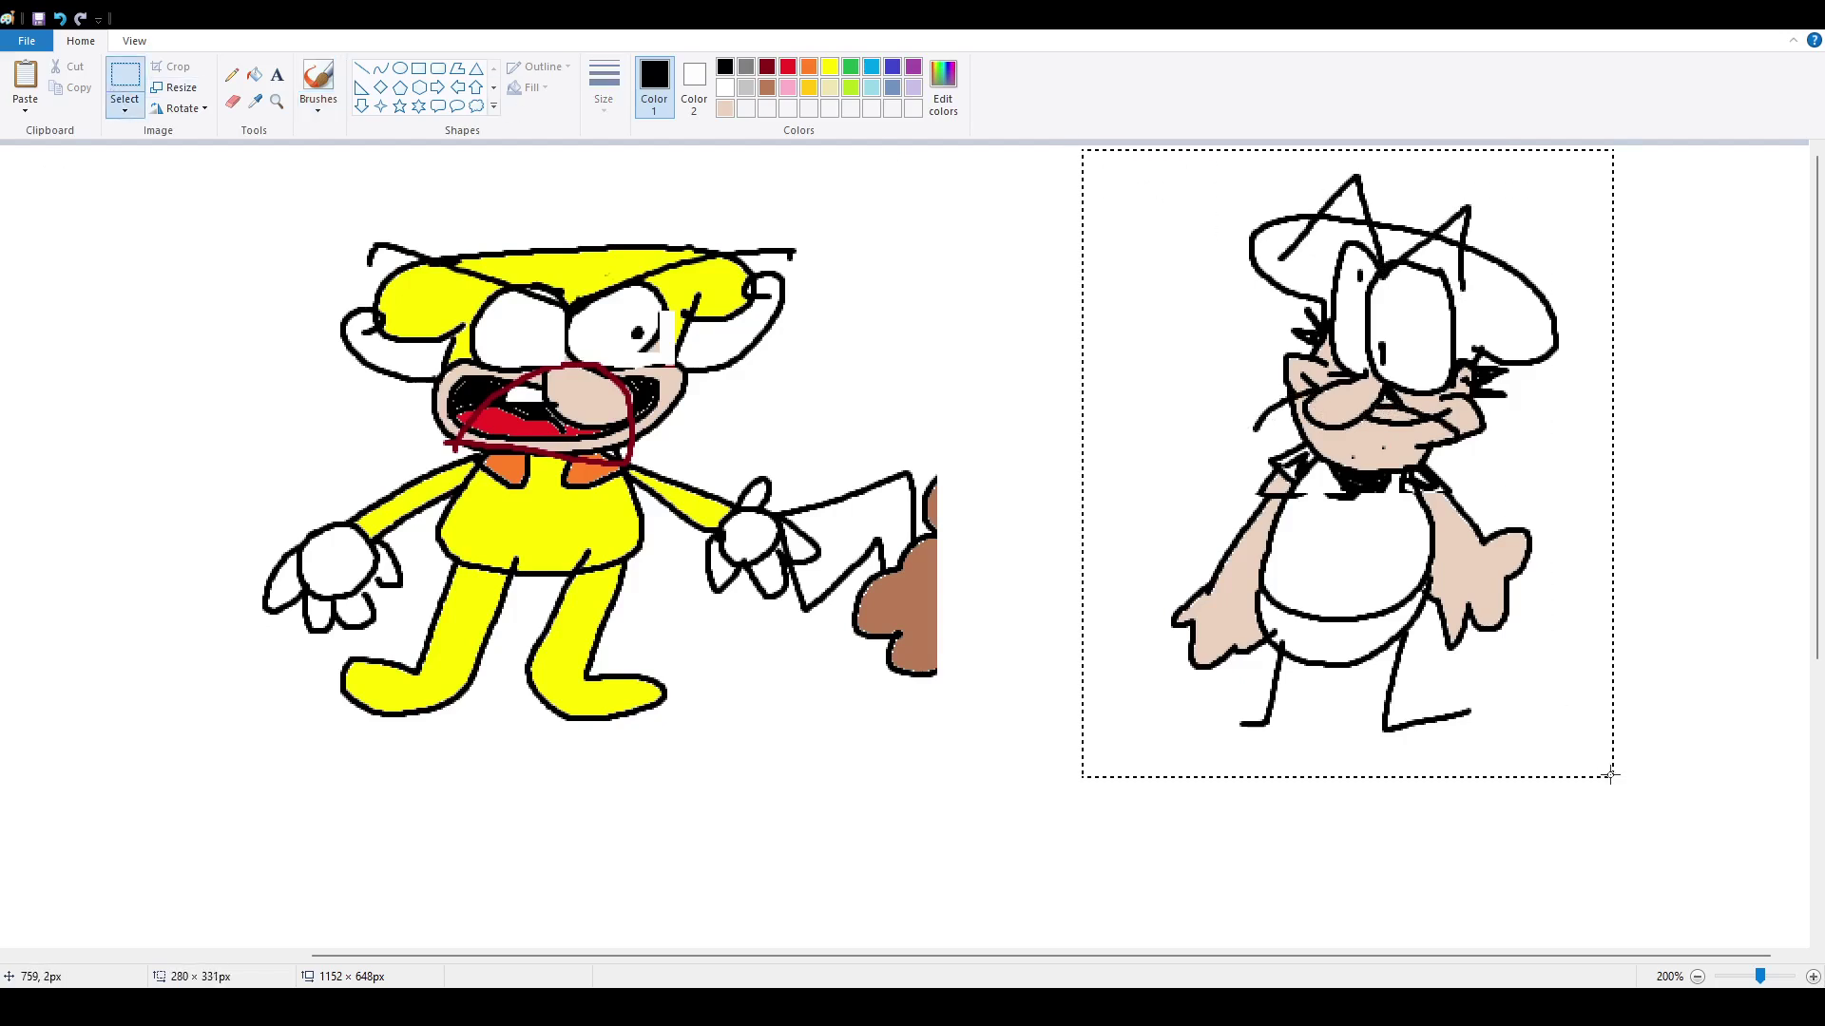
pyautogui.moveTo(1421, 595)
pyautogui.mouseDown()
pyautogui.moveTo(930, 589)
pyautogui.moveTo(1339, 583)
pyautogui.mouseUp()
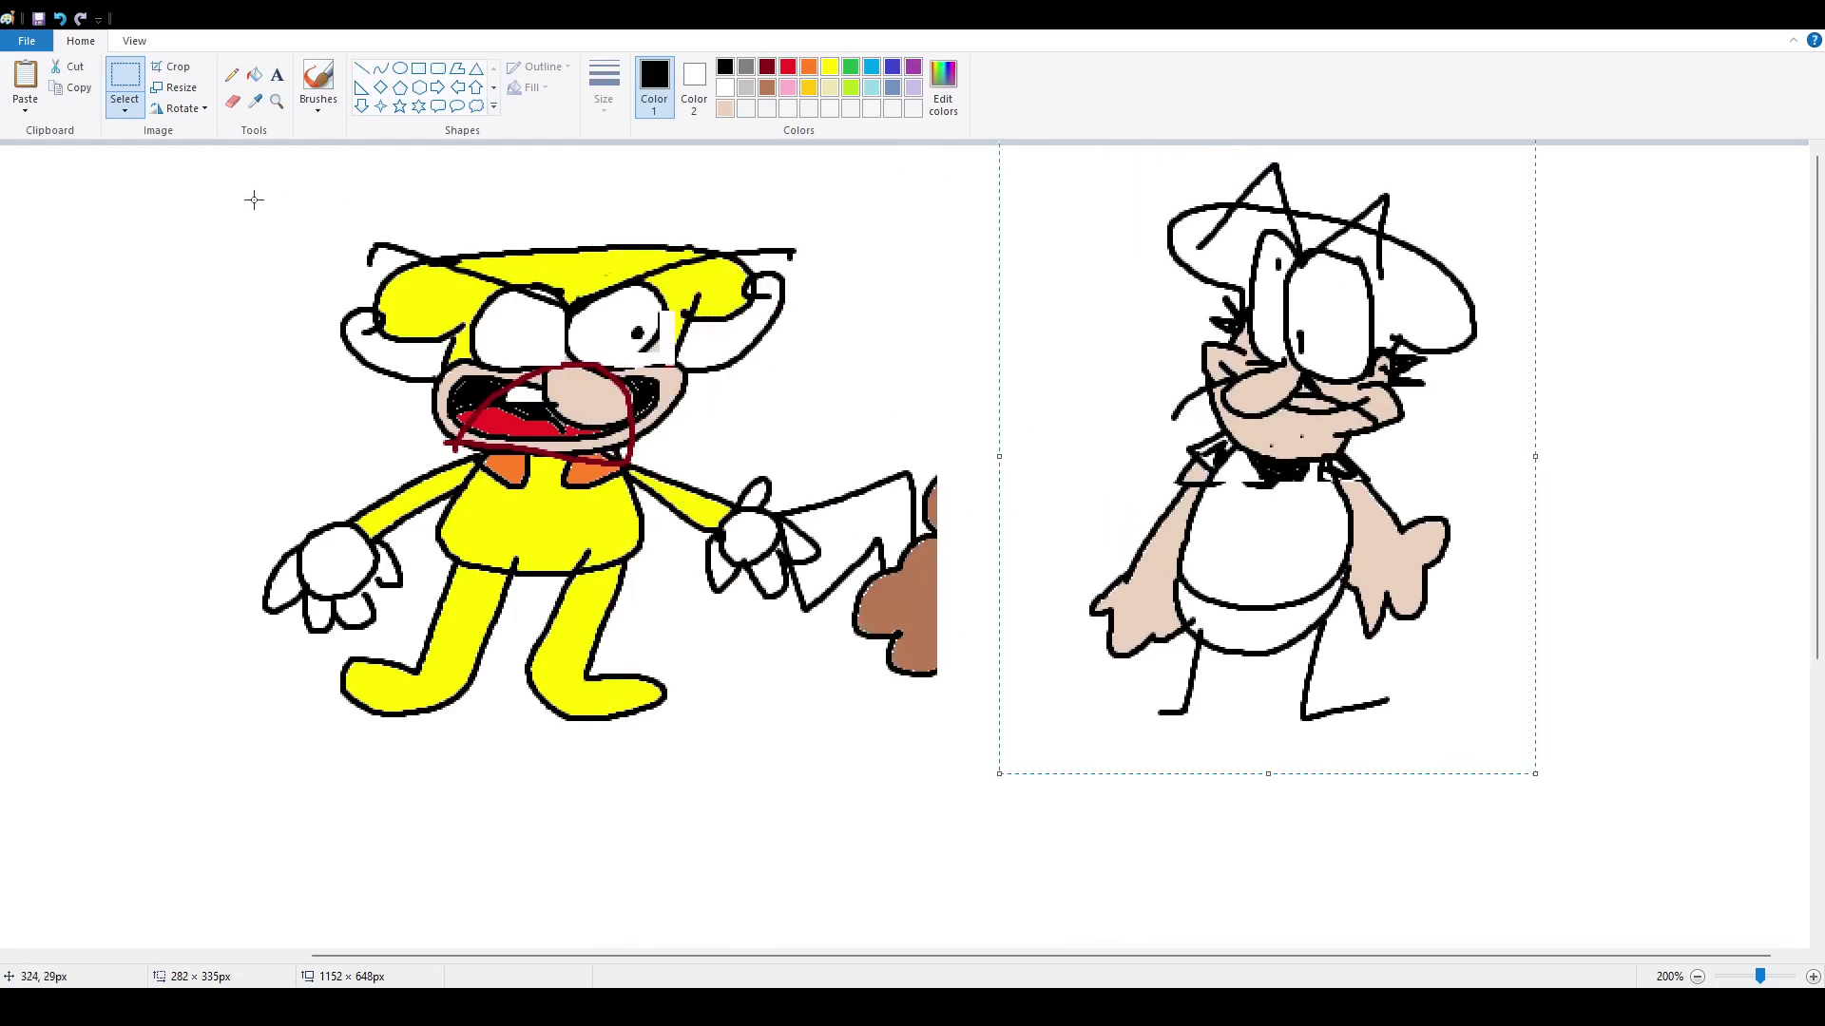
# - Delete the yellow character with the shapes beside it, and move the chef to the middle of the canvas
pyautogui.moveTo(212, 198); pyautogui.dragTo(995, 806)
pyautogui.press('Delete')
pyautogui.moveTo(961, 157); pyautogui.dragTo(1605, 868)
pyautogui.moveTo(1400, 572); pyautogui.dragTo(1093, 583)
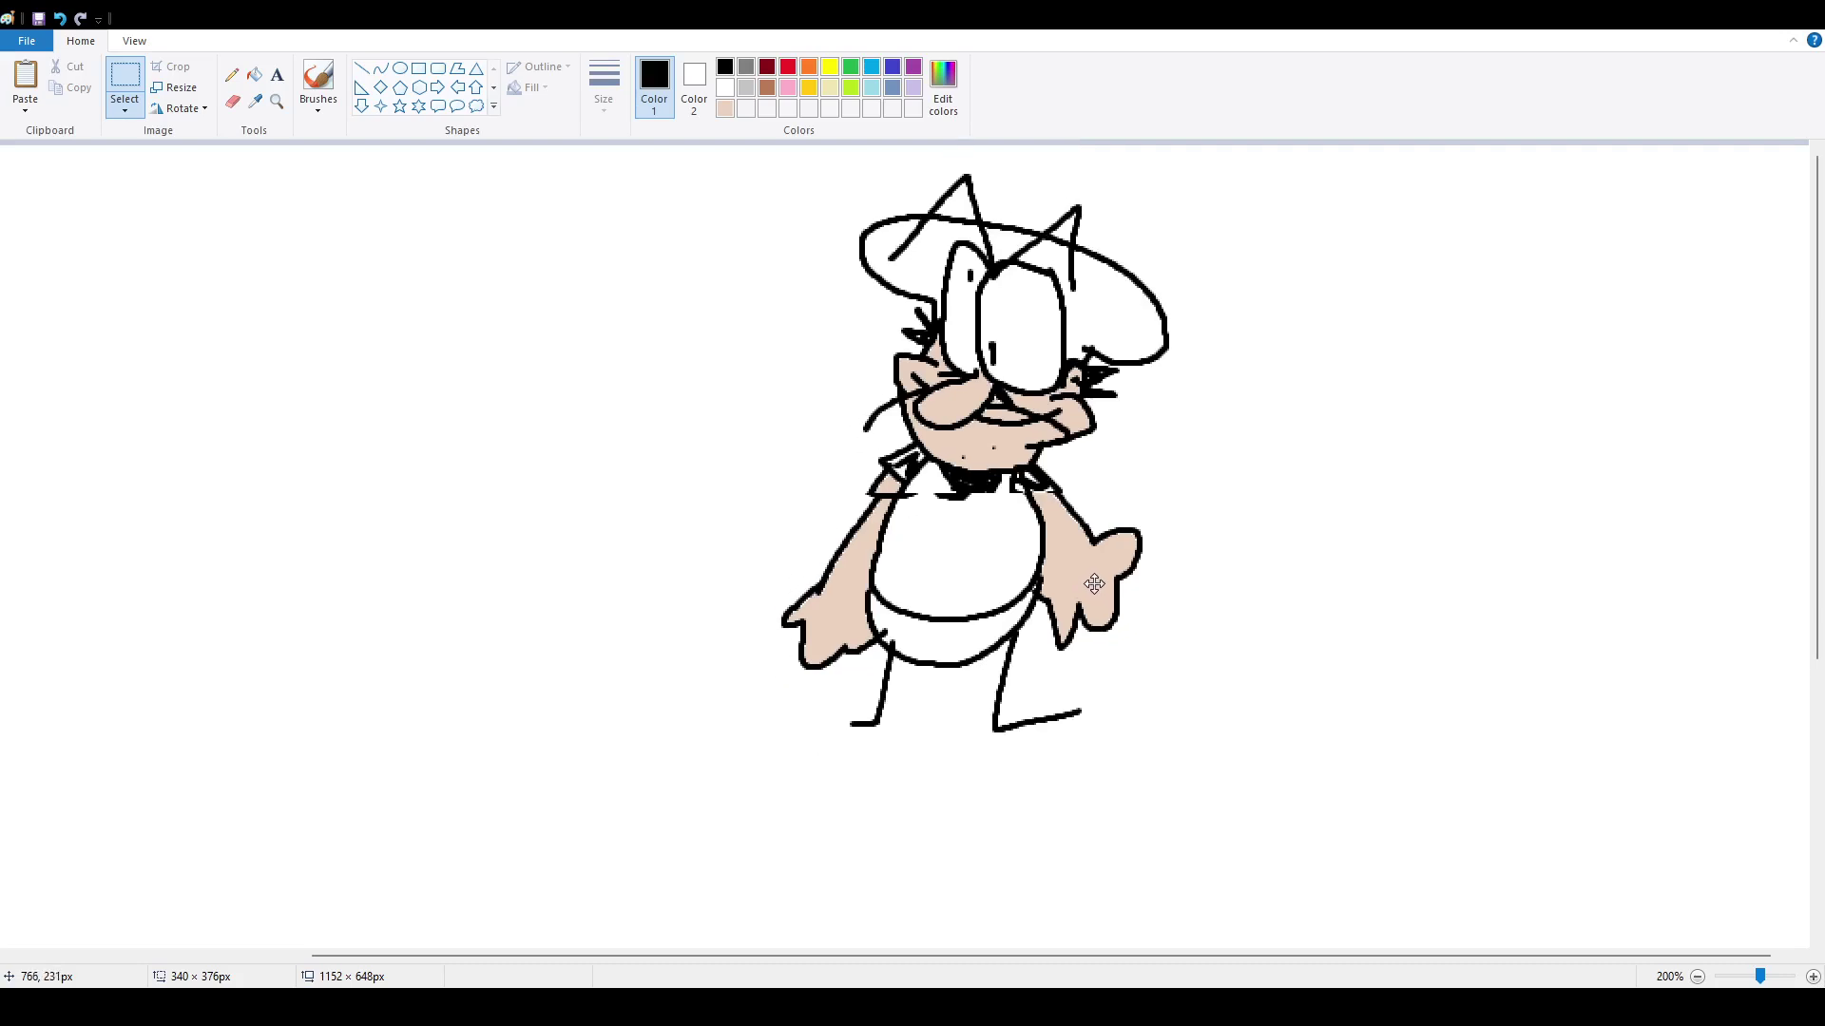
pyautogui.click(1335, 518)
# - Brush a wide red smile curve across the chef's face and red peaks around the two black points on the hat
pyautogui.click(788, 67)
pyautogui.click(319, 81)
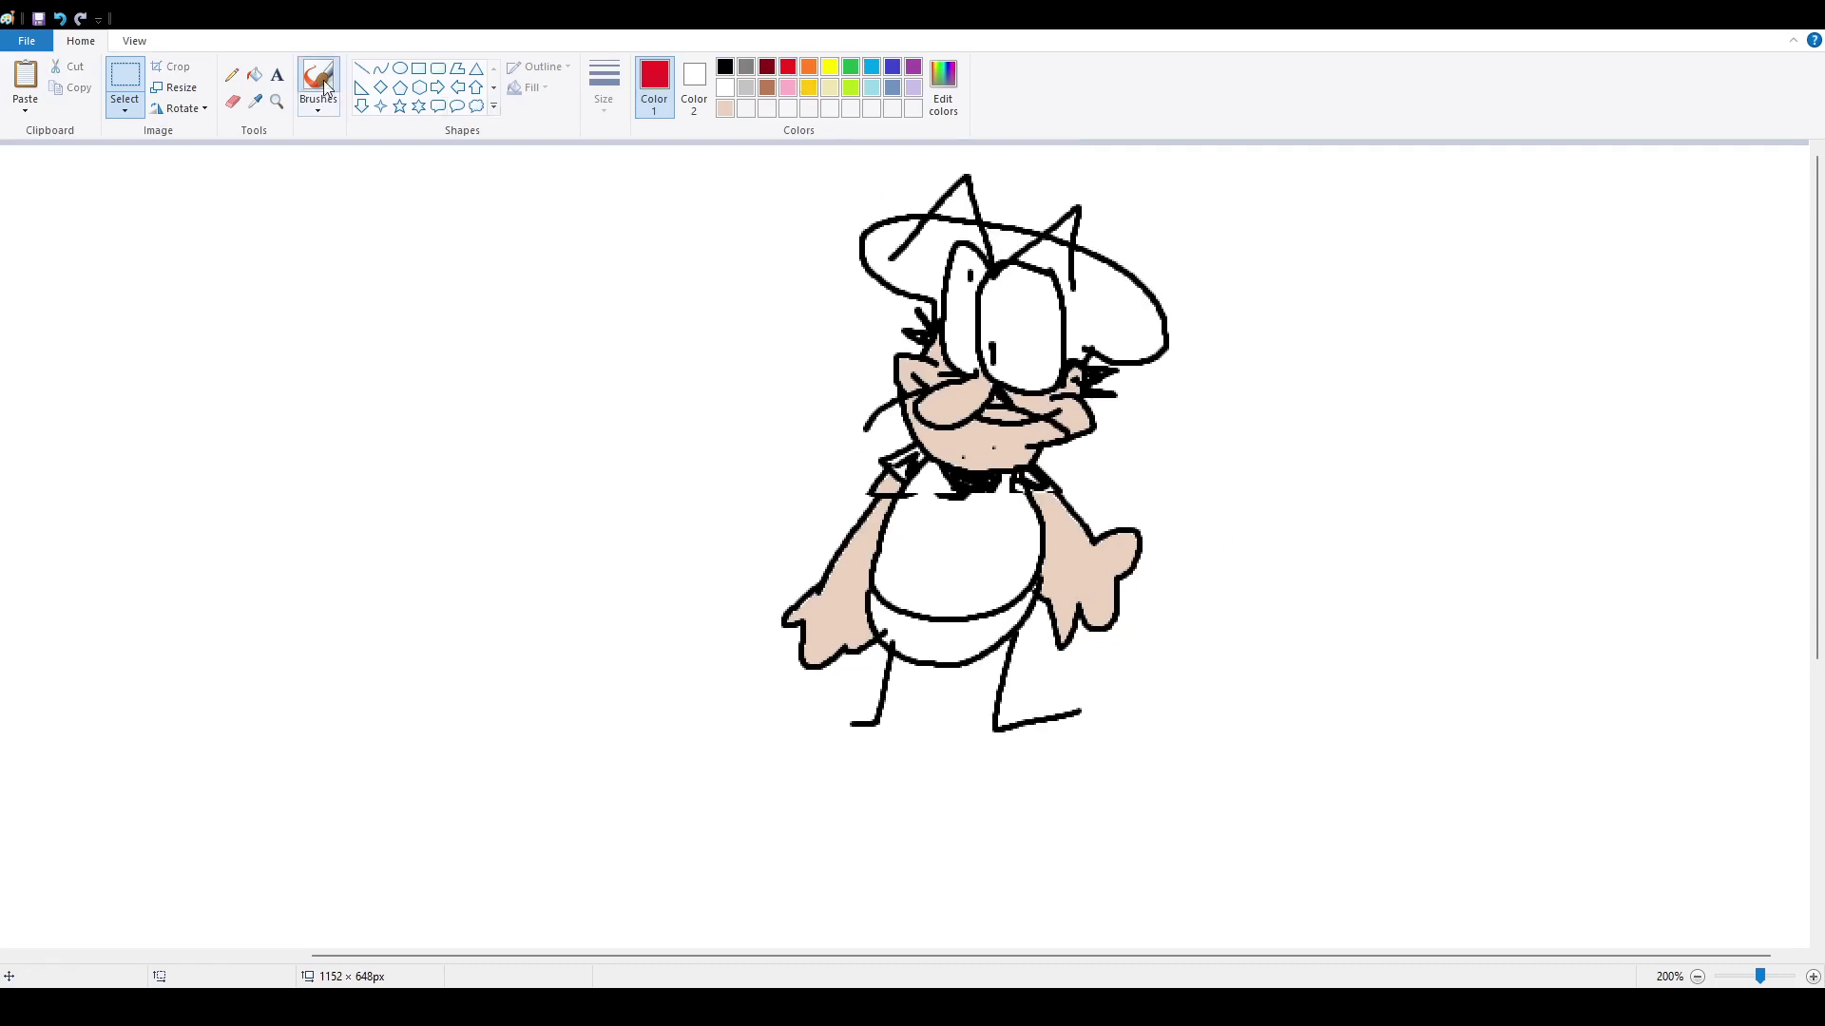
pyautogui.moveTo(898, 362)
pyautogui.mouseDown()
pyautogui.moveTo(1022, 419)
pyautogui.moveTo(1082, 362)
pyautogui.mouseUp()
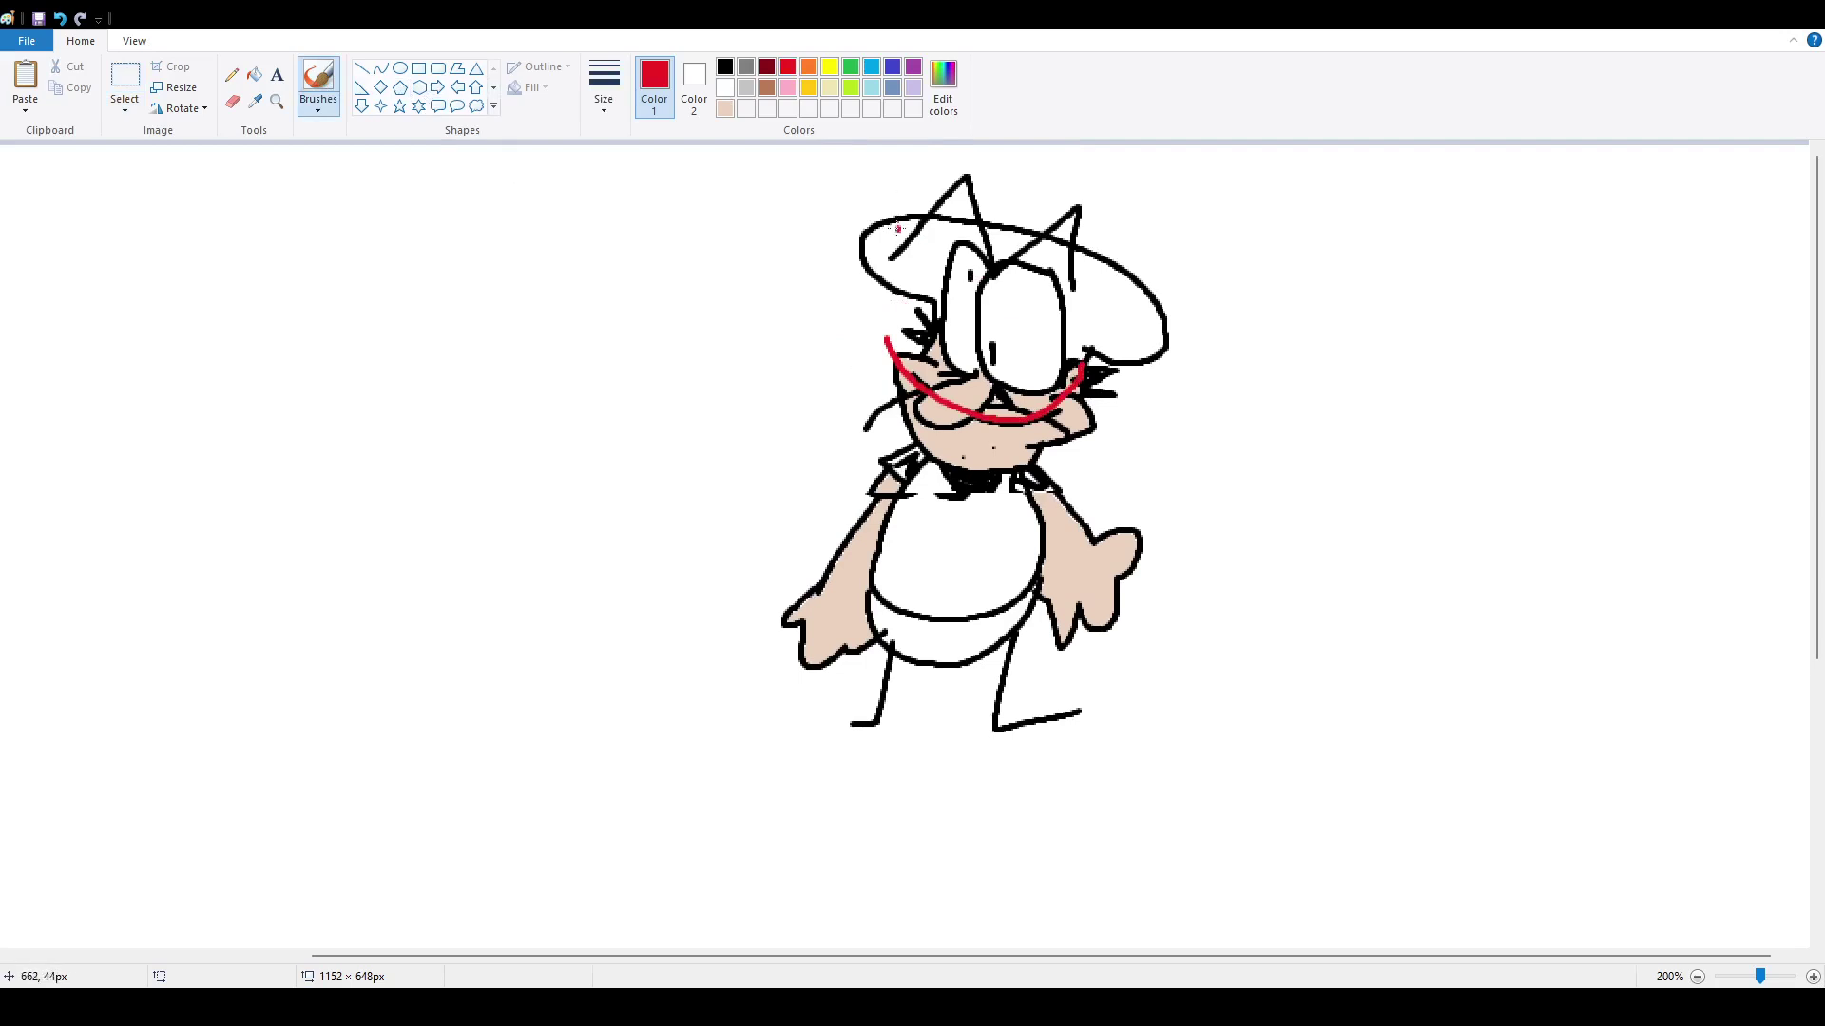
pyautogui.moveTo(897, 229)
pyautogui.mouseDown()
pyautogui.moveTo(950, 160)
pyautogui.moveTo(1062, 247)
pyautogui.moveTo(1079, 188)
pyautogui.moveTo(1085, 252)
pyautogui.mouseUp()
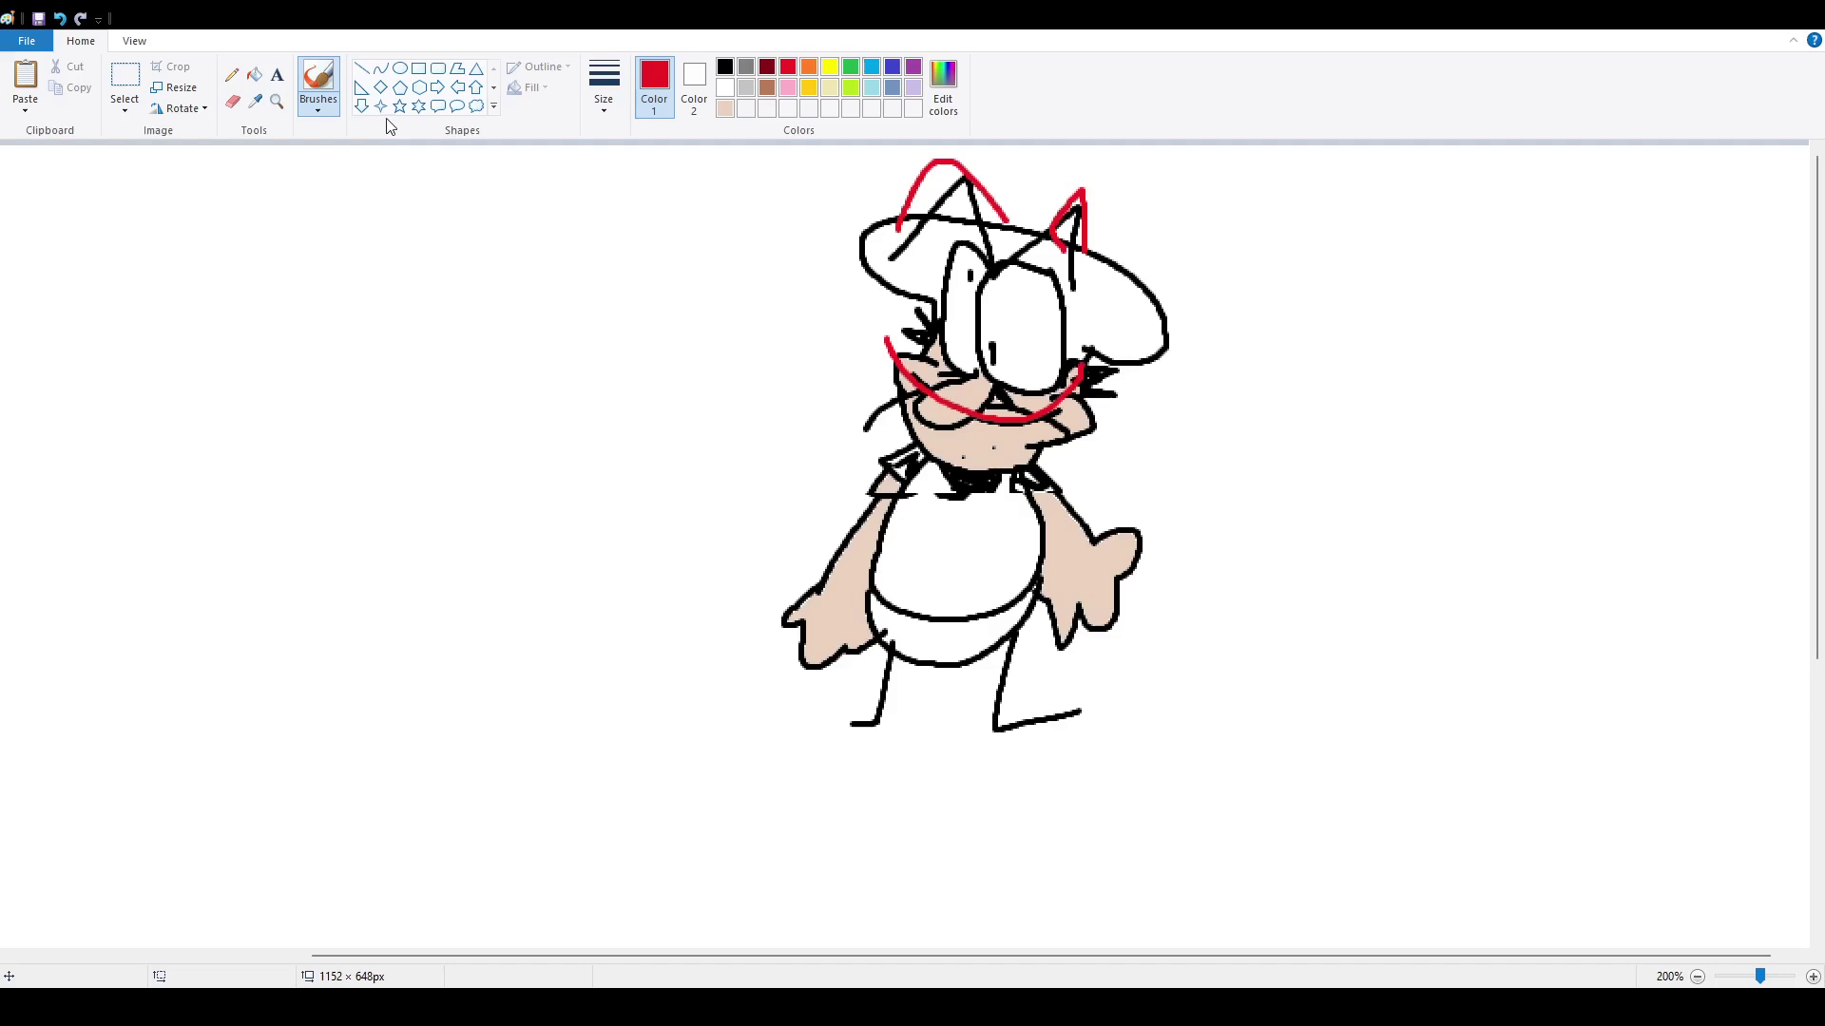
# - Select the chef and move him slightly left and down
pyautogui.click(124, 76)
pyautogui.moveTo(698, 161); pyautogui.dragTo(1213, 642)
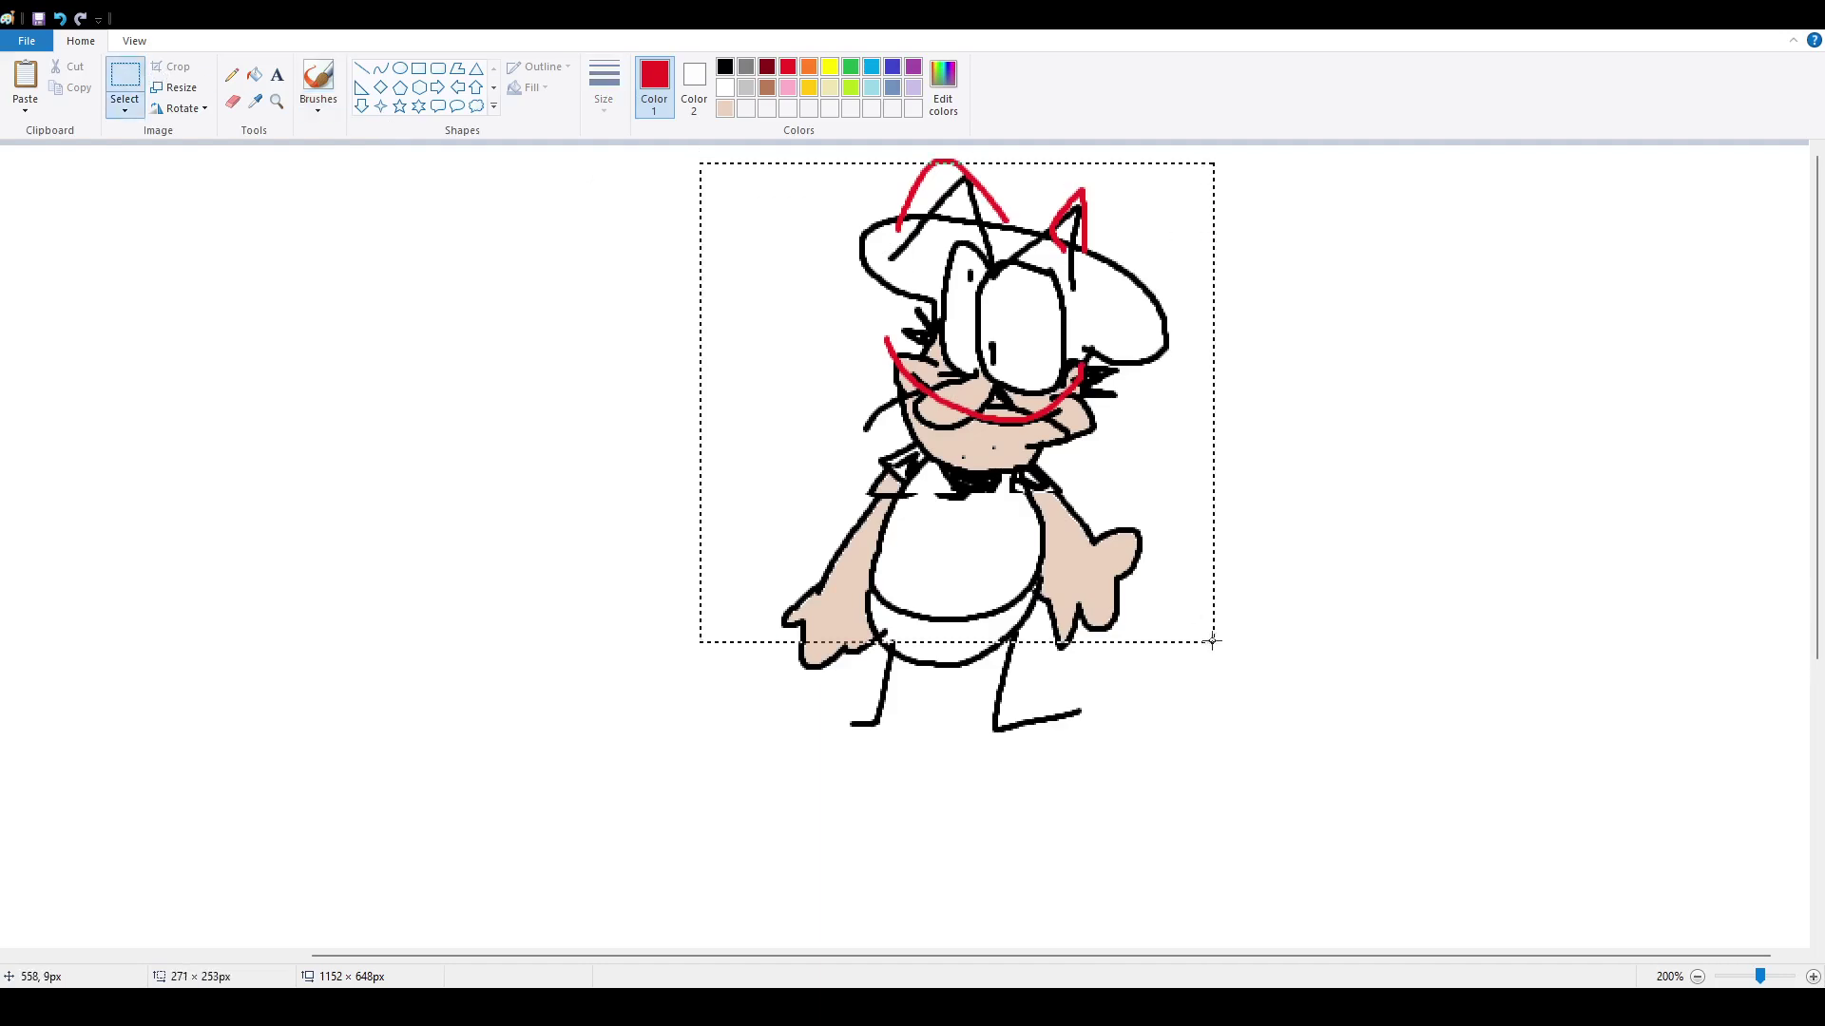
pyautogui.moveTo(1213, 748); pyautogui.dragTo(1213, 751)
pyautogui.moveTo(1046, 531)
pyautogui.mouseDown()
pyautogui.moveTo(1074, 610)
pyautogui.moveTo(1017, 539)
pyautogui.mouseUp()
# - Shift a small piece beside the chef's eyes to the right, and nudge the face section slightly left and down
pyautogui.moveTo(928, 304)
pyautogui.mouseDown()
pyautogui.moveTo(973, 340)
pyautogui.moveTo(966, 363)
pyautogui.moveTo(1038, 371)
pyautogui.moveTo(1078, 343)
pyautogui.mouseUp()
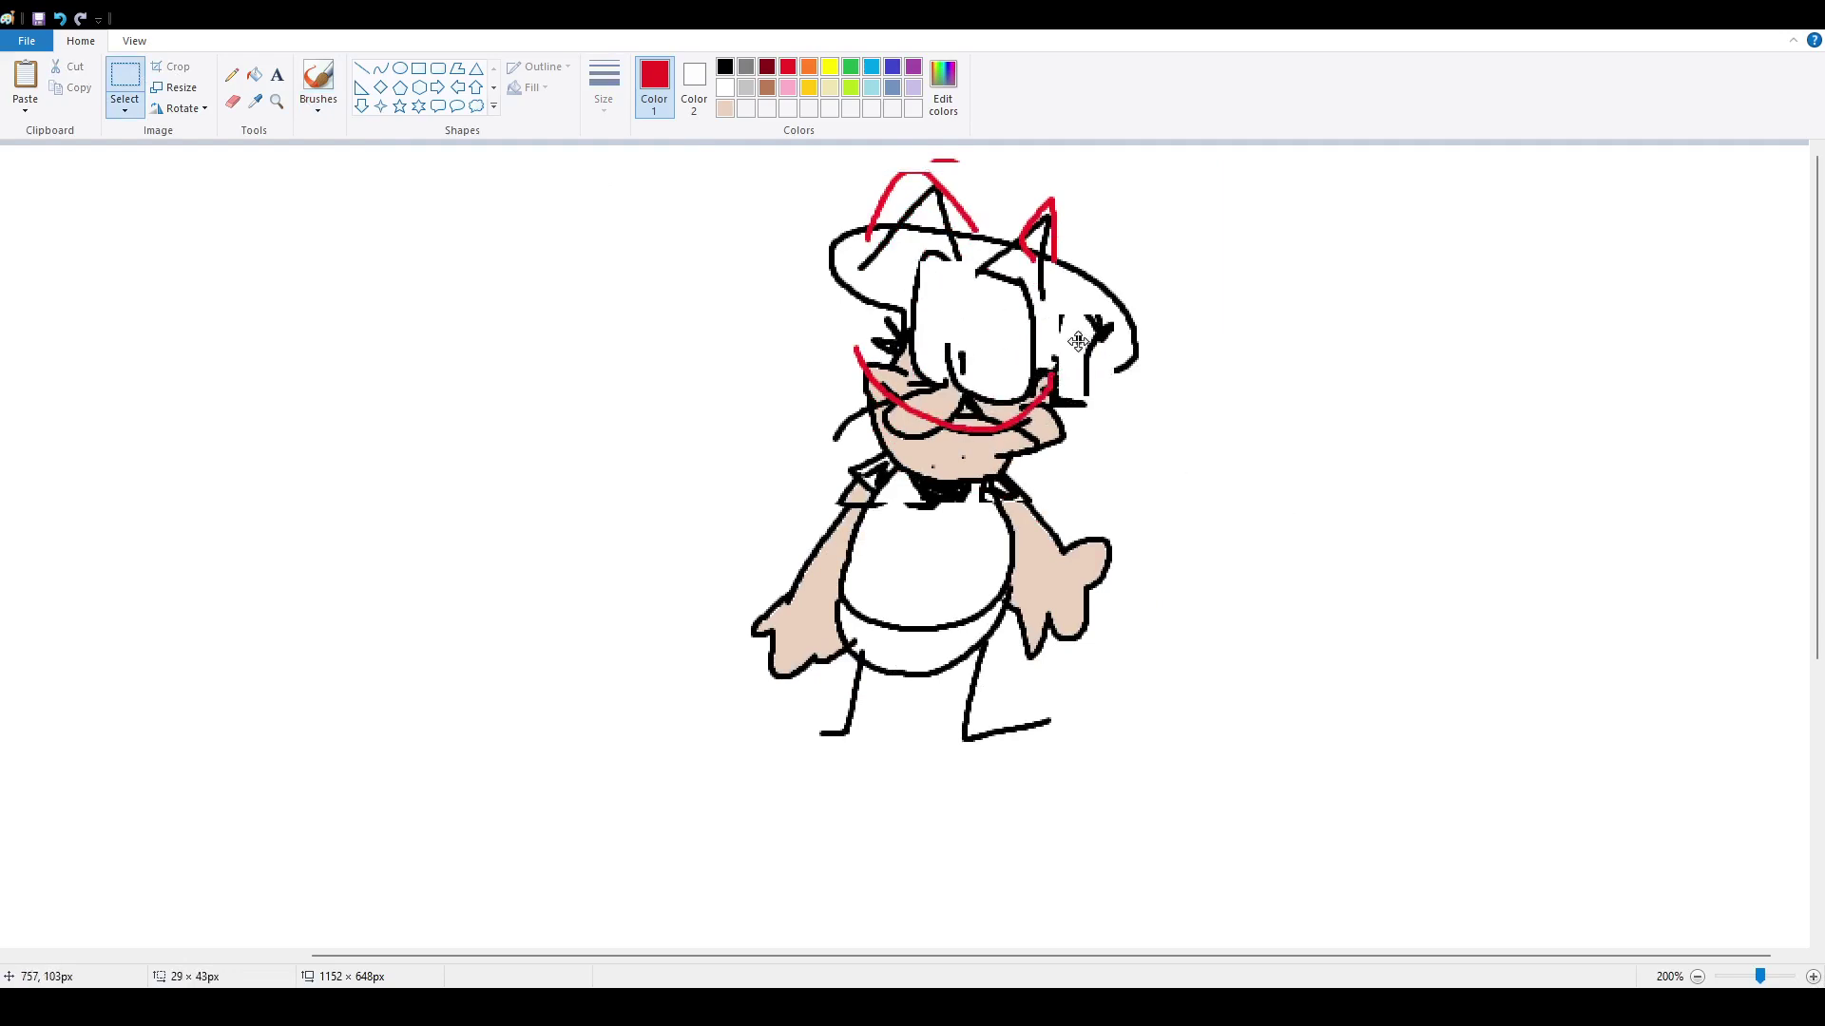
pyautogui.moveTo(836, 317); pyautogui.dragTo(1103, 517)
pyautogui.moveTo(1000, 375)
pyautogui.mouseDown()
pyautogui.moveTo(1027, 427)
pyautogui.moveTo(1050, 394)
pyautogui.moveTo(933, 294)
pyautogui.moveTo(870, 371)
pyautogui.moveTo(905, 305)
pyautogui.moveTo(991, 380)
pyautogui.mouseUp()
pyautogui.click(665, 253)
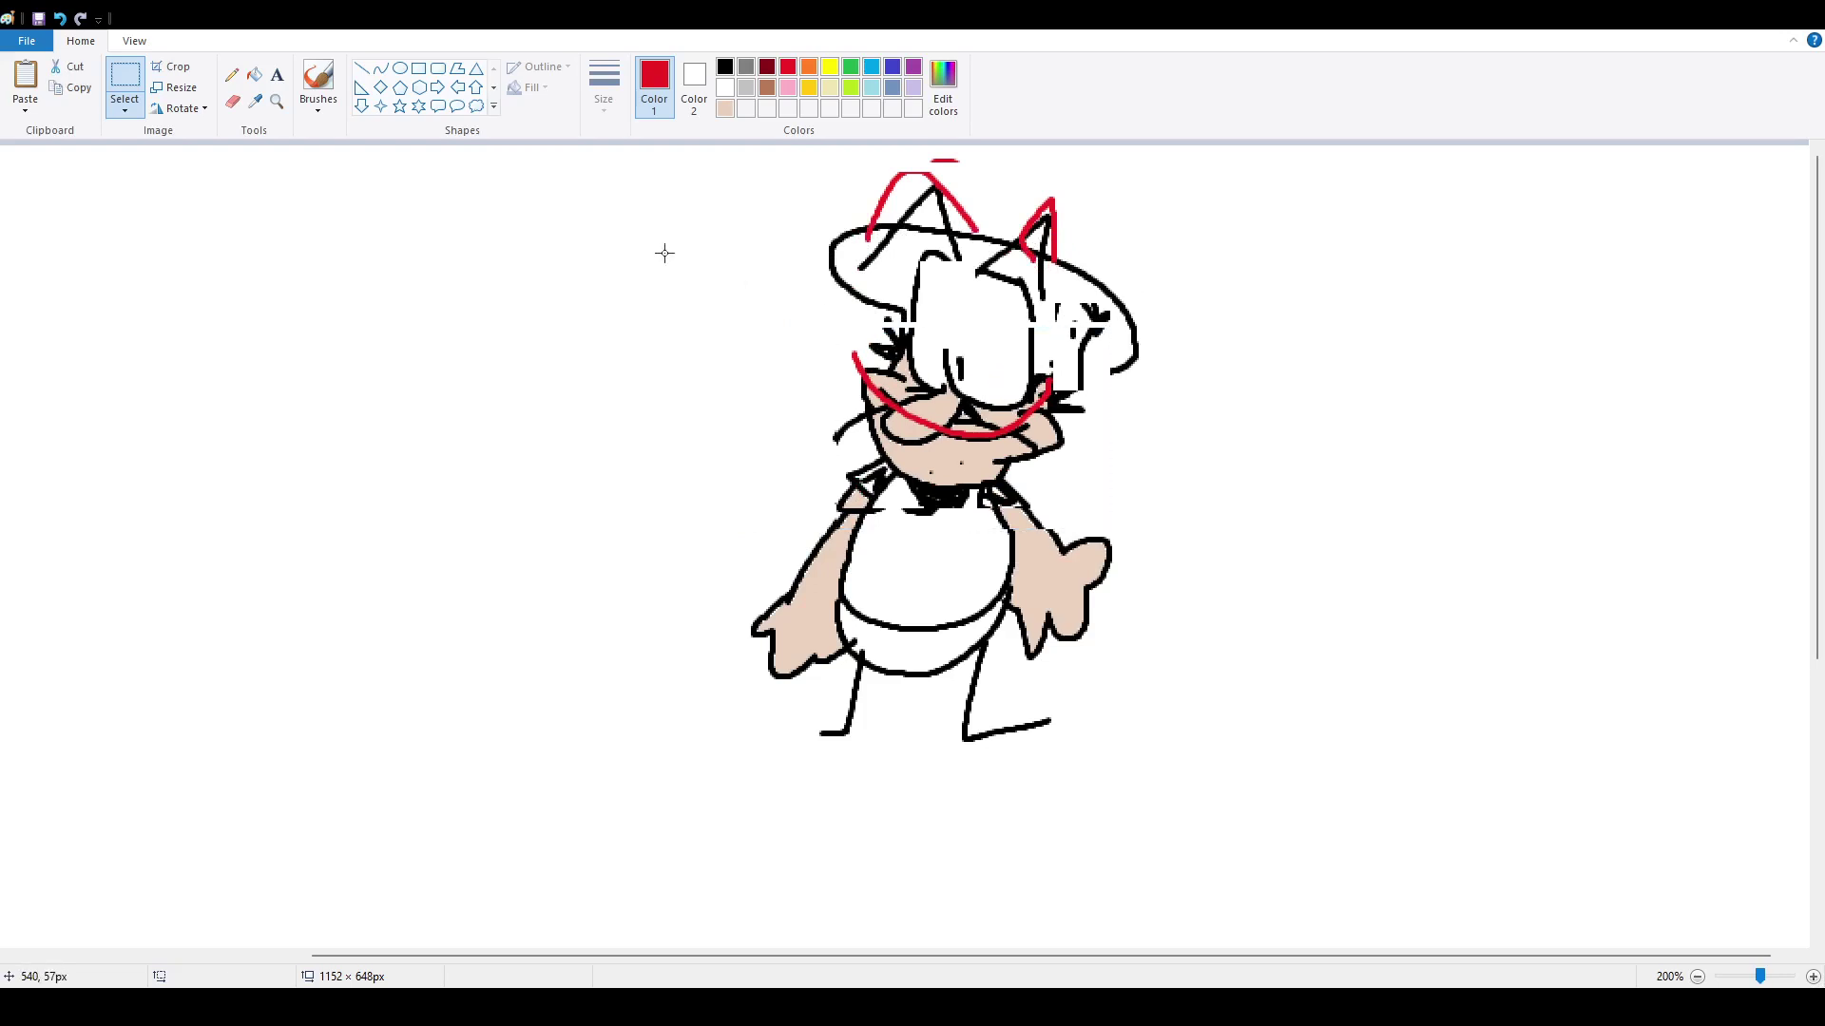